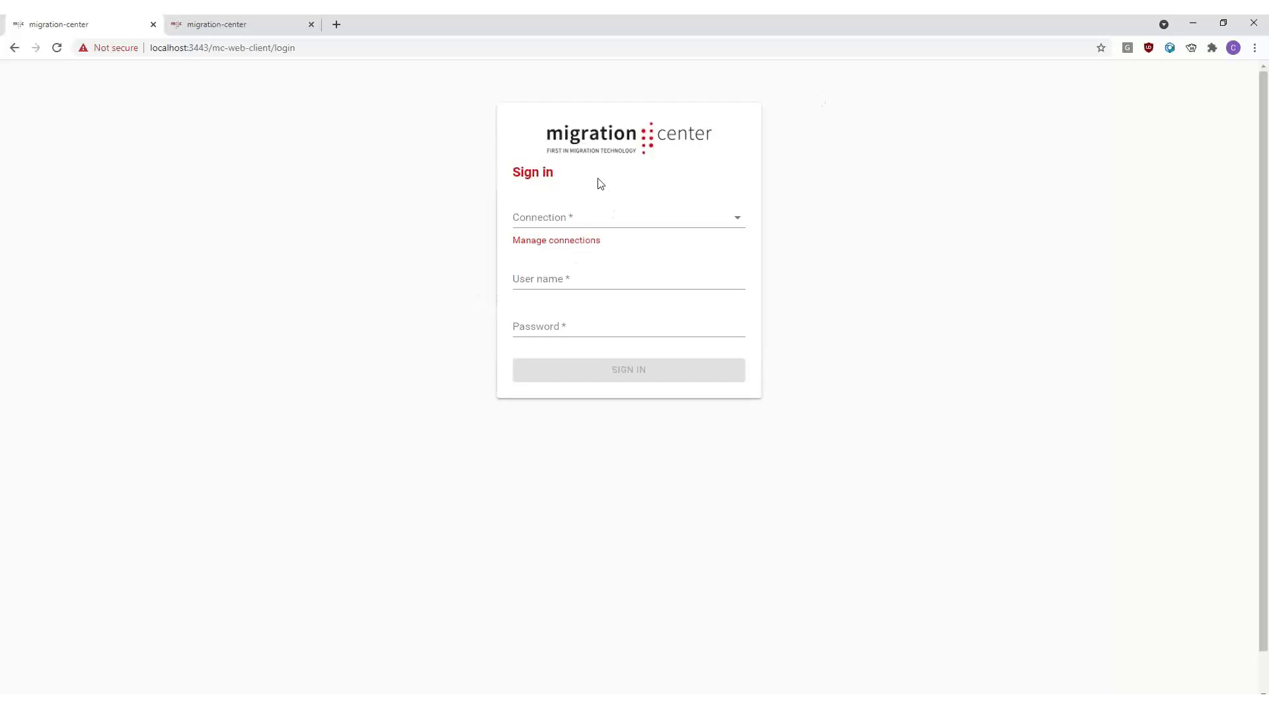
pyautogui.click(655, 218)
pyautogui.click(437, 284)
pyautogui.click(582, 218)
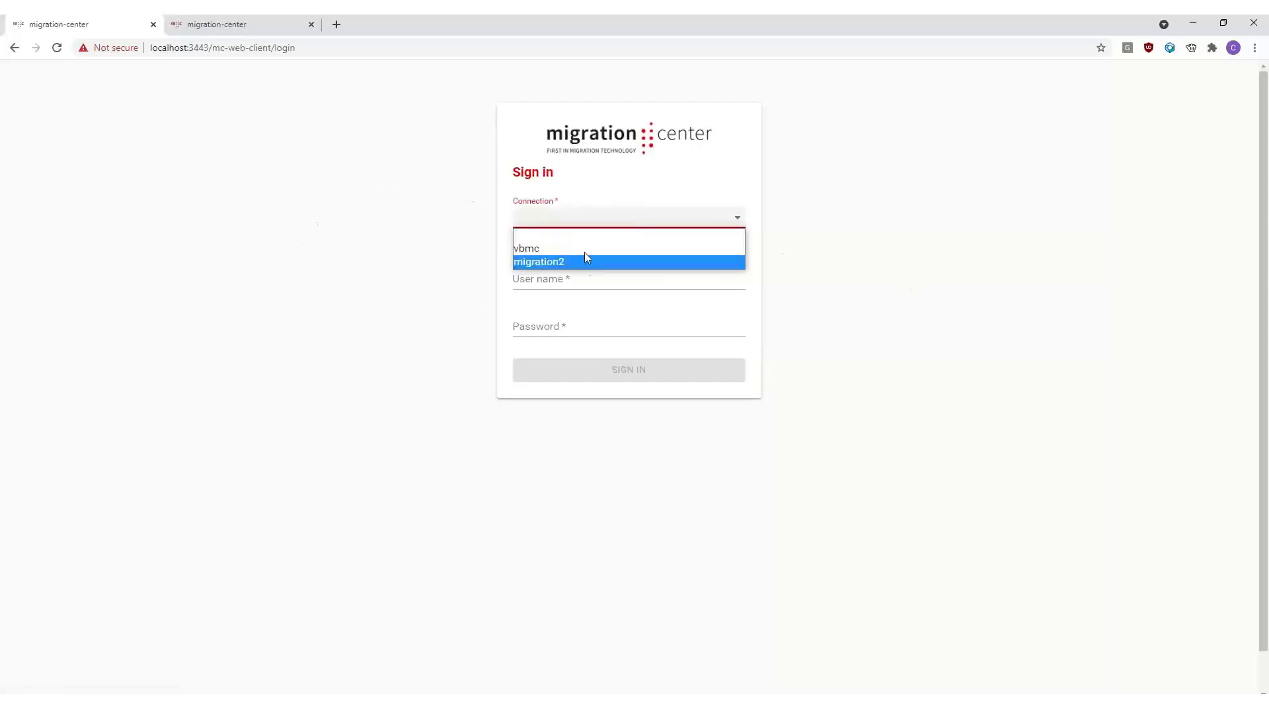
pyautogui.click(456, 238)
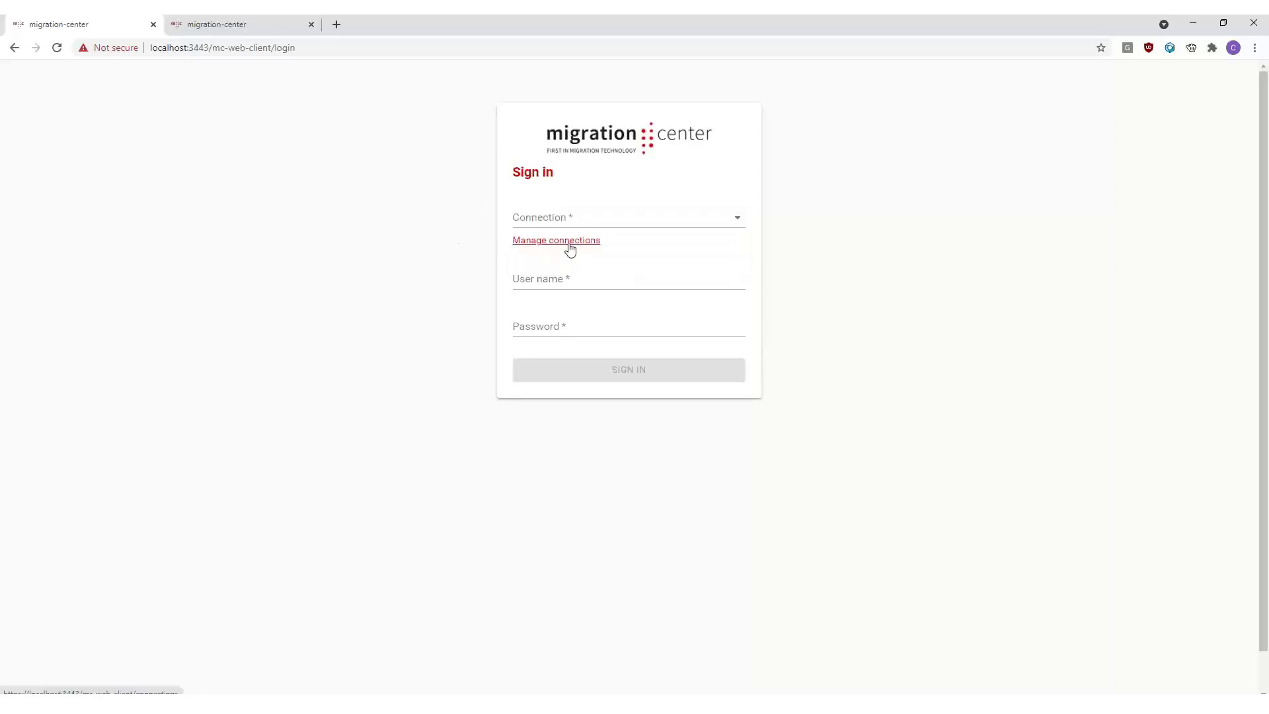
# - Open the connection management page to review the saved connections, then return to sign-in
pyautogui.click(603, 222)
pyautogui.click(466, 245)
pyautogui.click(571, 243)
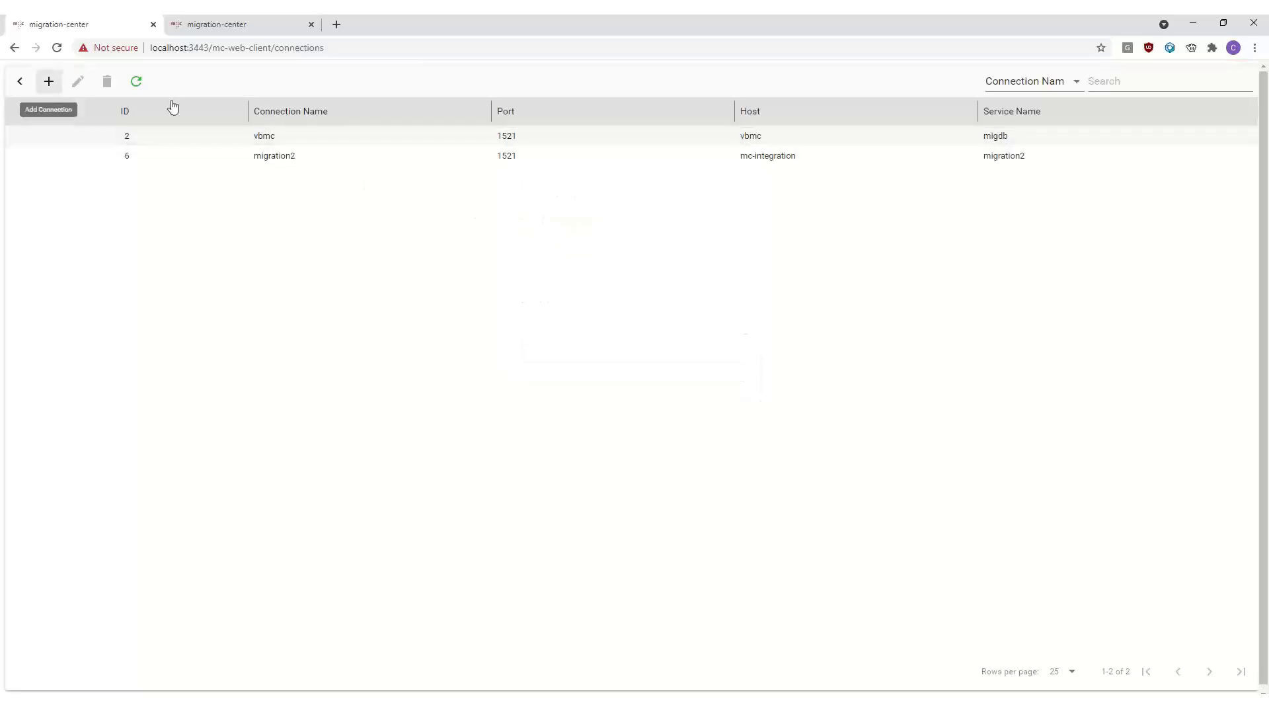
pyautogui.click(21, 83)
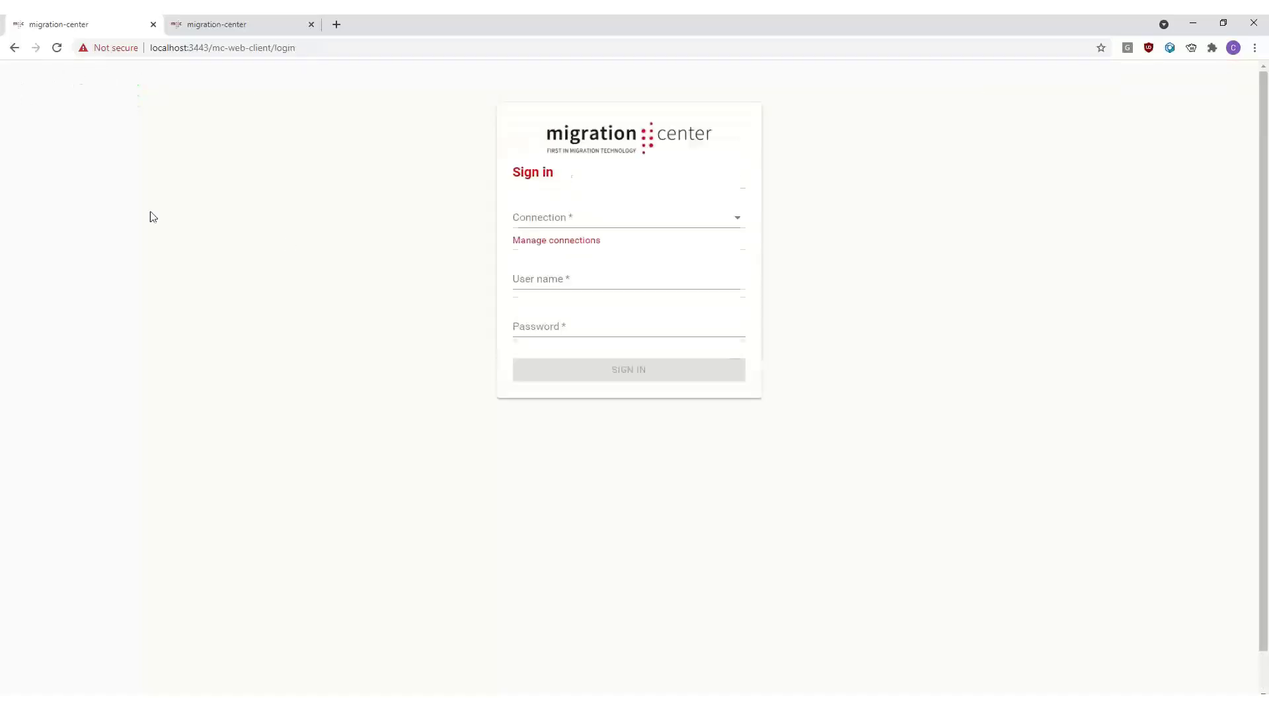
# - Sign in with the vbmc connection, entering the user name and account password
pyautogui.click(619, 228)
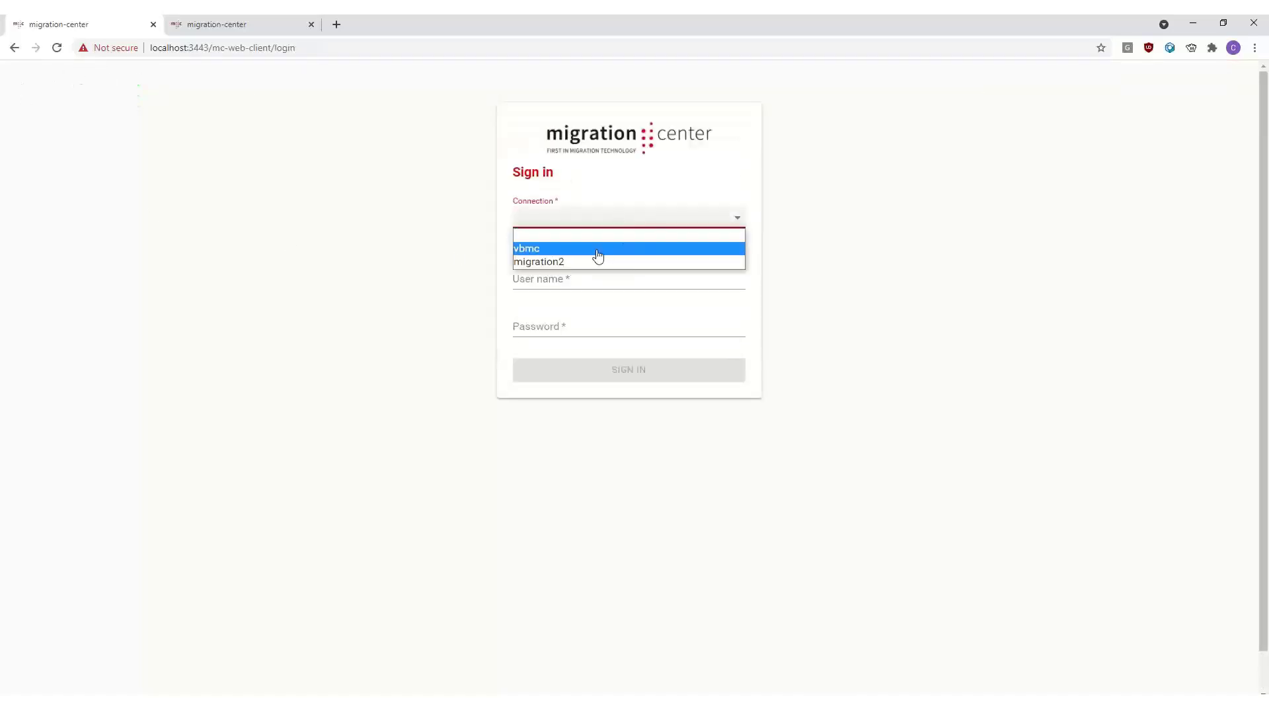
pyautogui.click(598, 249)
pyautogui.click(612, 289)
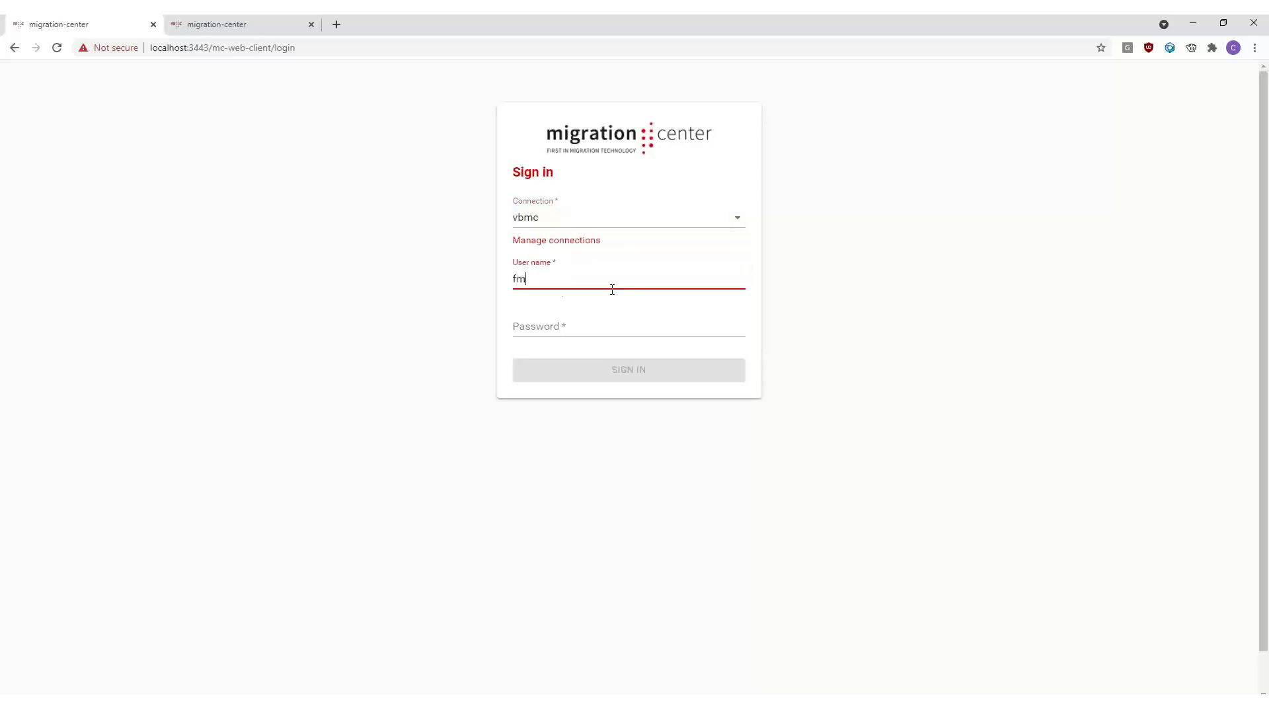
pyautogui.press('Tab')
pyautogui.write('****')
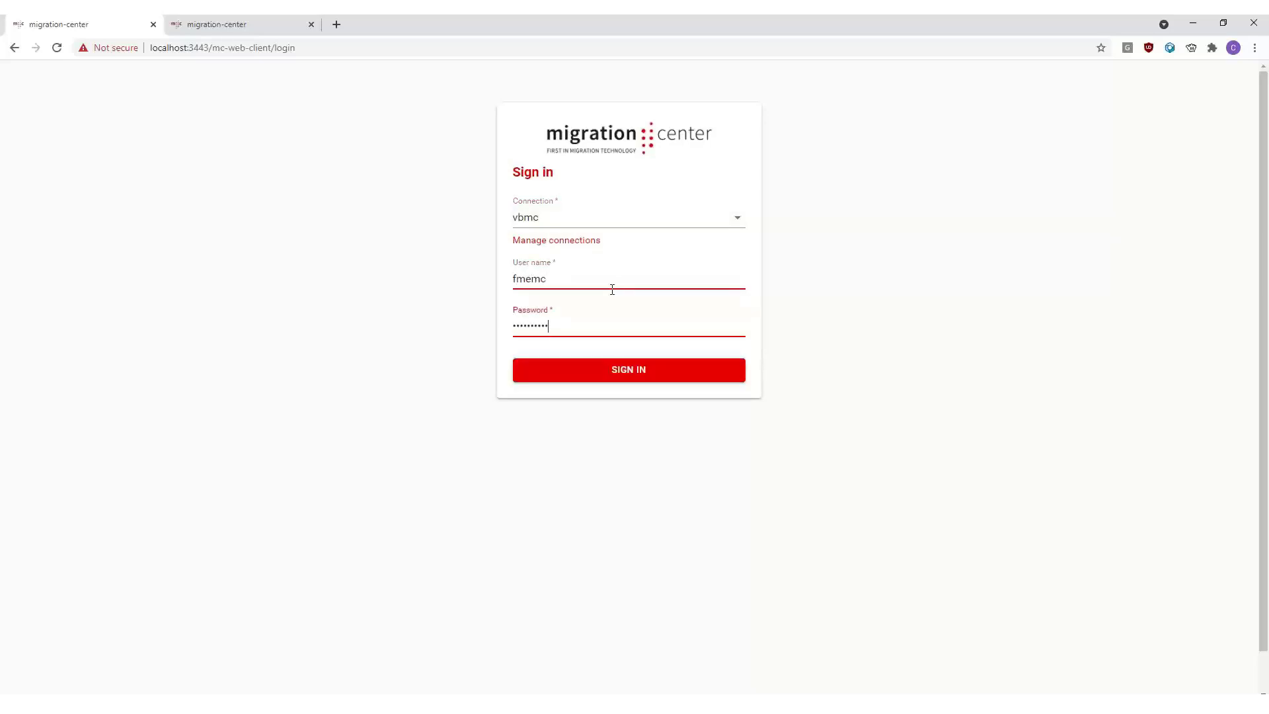
pyautogui.click(645, 374)
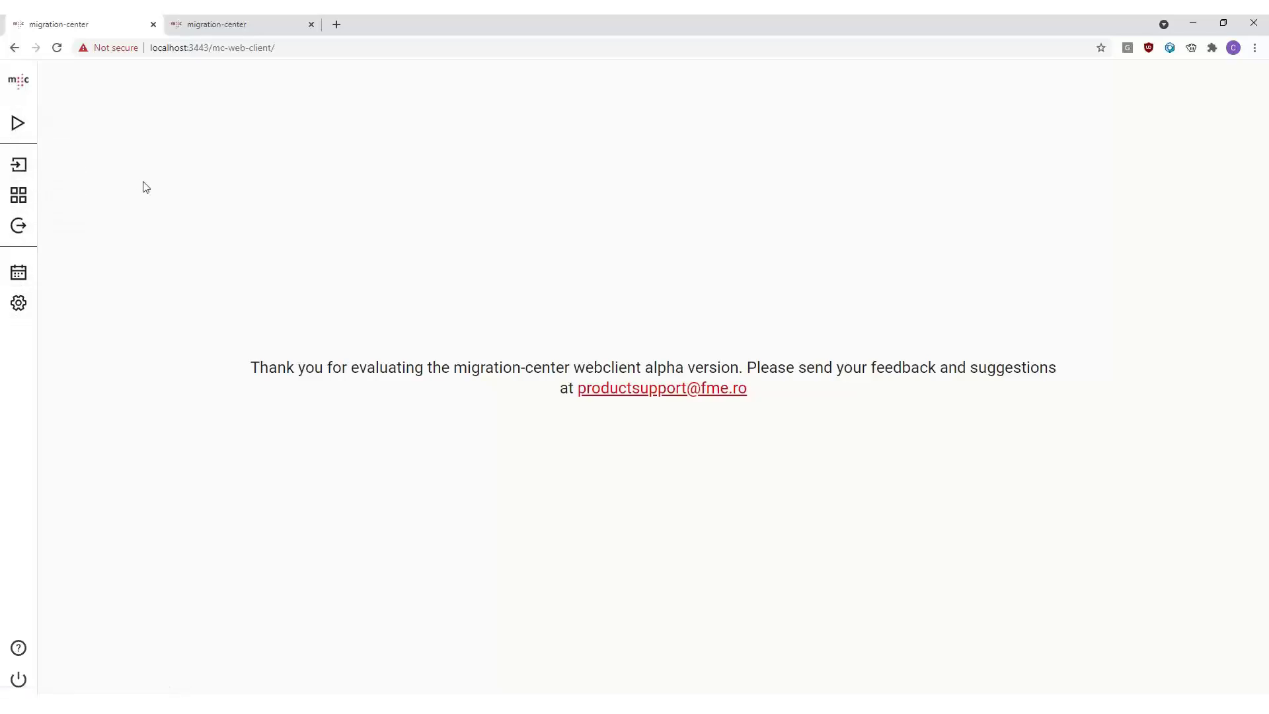
# - Open the Running Jobs view and refresh the job list
pyautogui.click(62, 134)
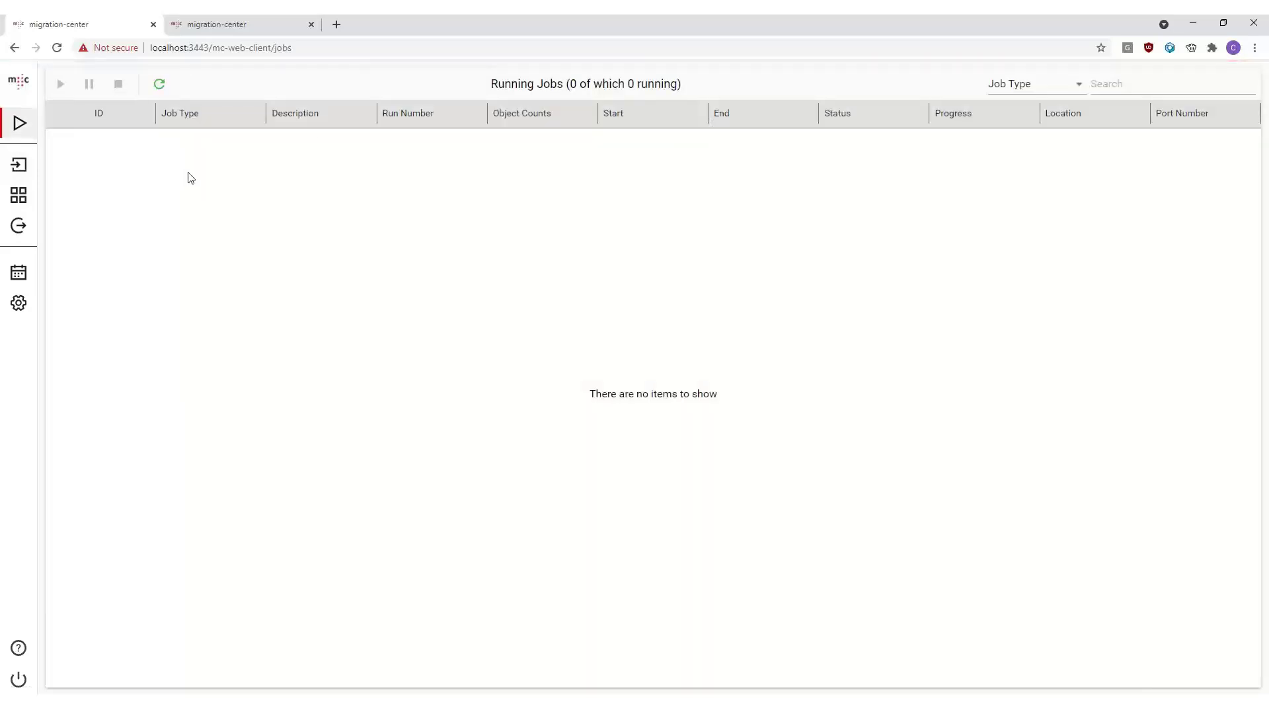
pyautogui.moveTo(441, 83); pyautogui.dragTo(680, 91)
pyautogui.click(197, 199)
pyautogui.click(541, 218)
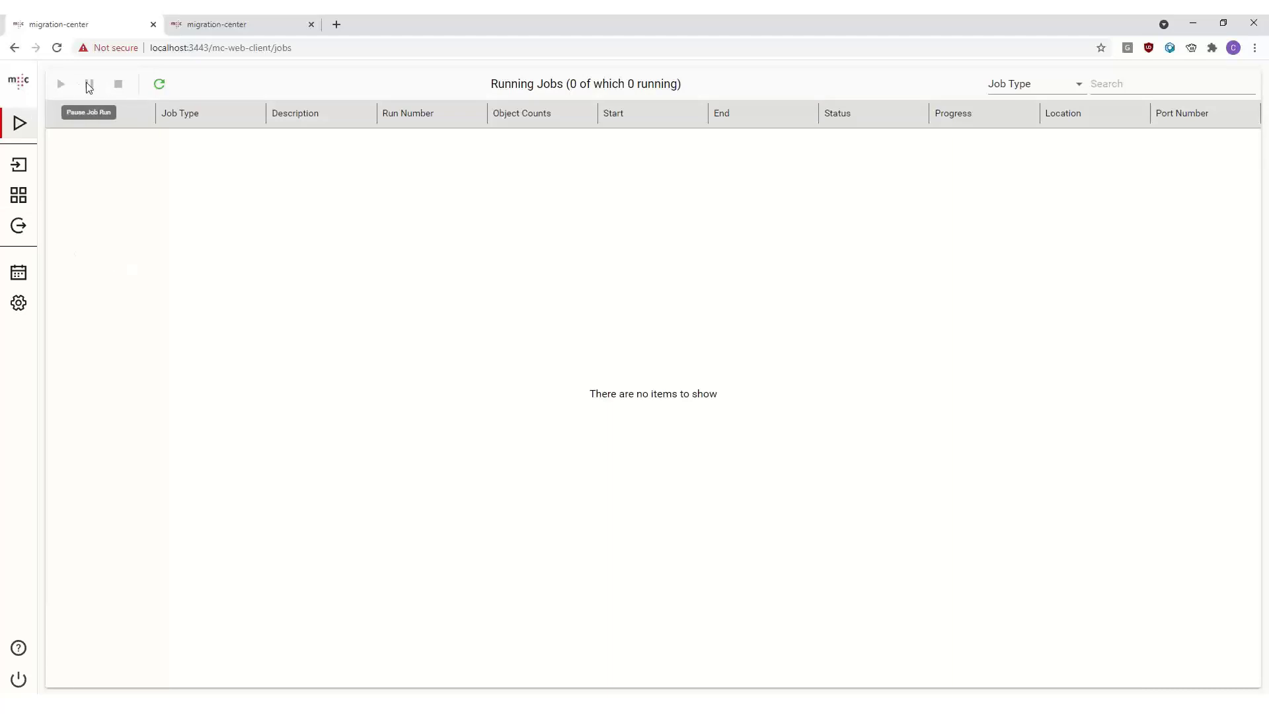
pyautogui.click(163, 90)
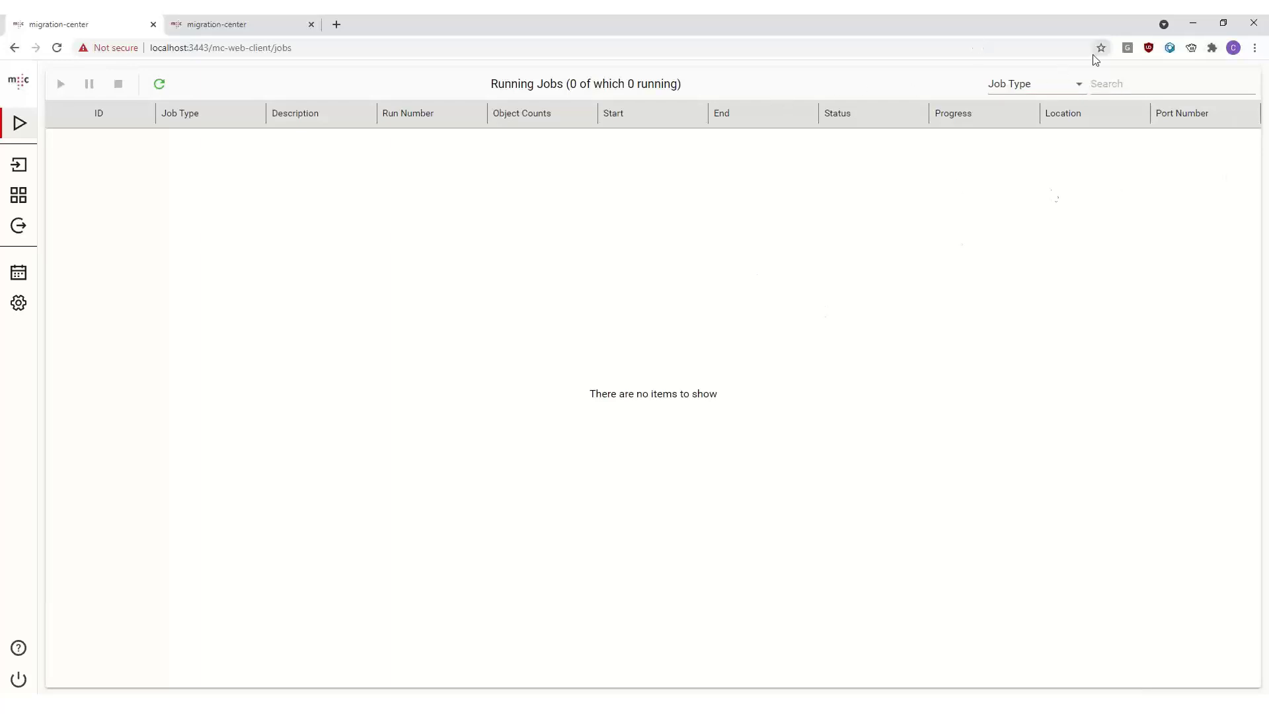
# - Examine the column options available for searching the running jobs list
pyautogui.click(1073, 87)
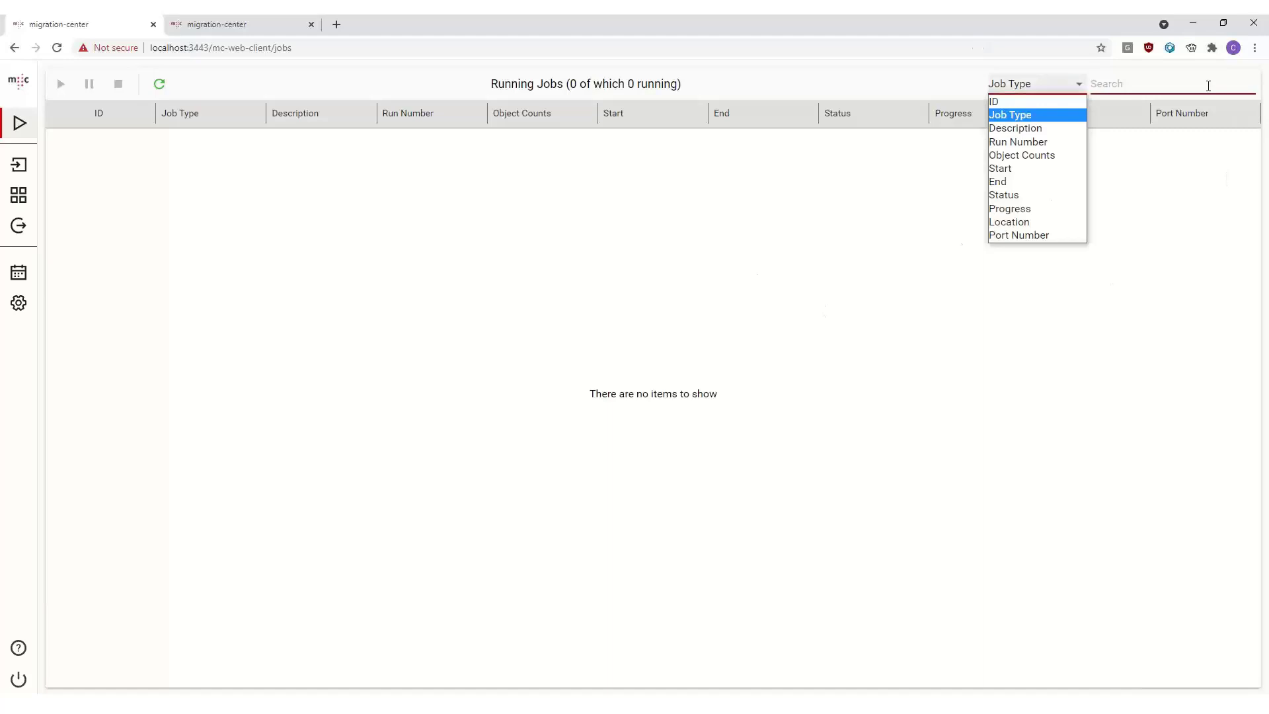
pyautogui.click(1125, 86)
pyautogui.click(1060, 87)
pyautogui.click(1108, 86)
pyautogui.click(1072, 85)
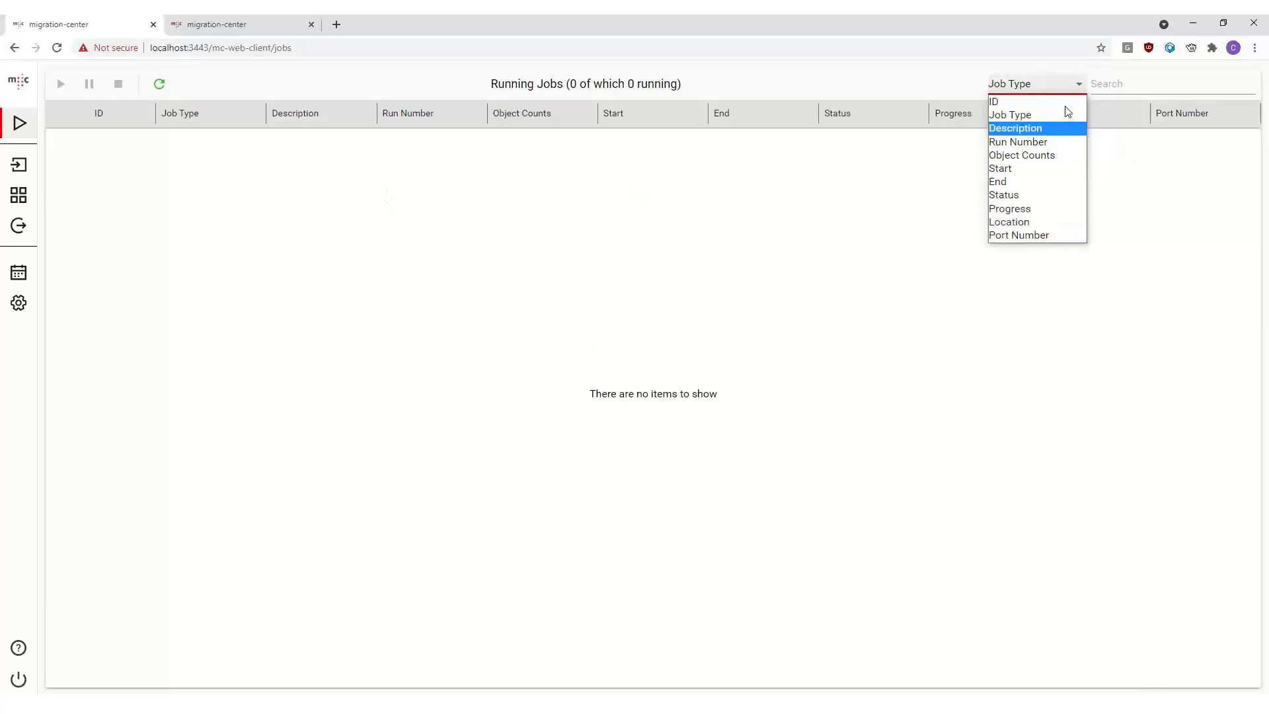
pyautogui.click(1156, 88)
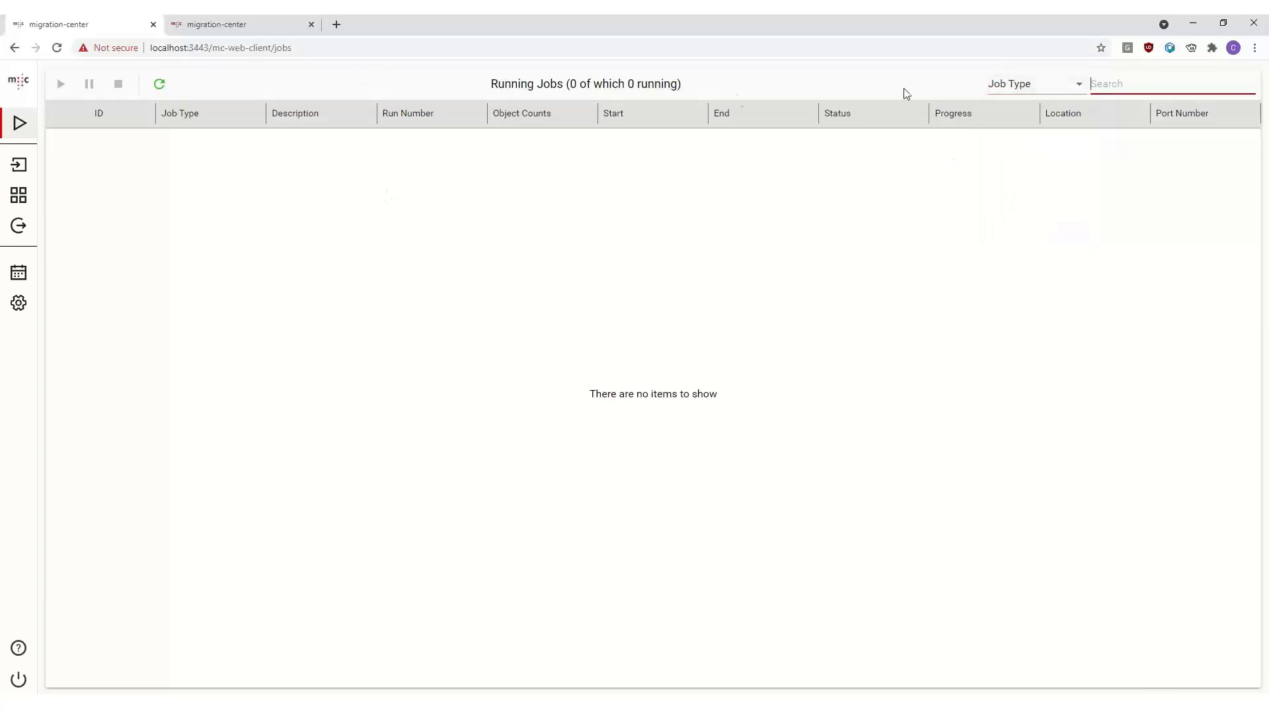
pyautogui.click(472, 198)
# - Open the scanners list and search it by Type for CSV
pyautogui.click(20, 164)
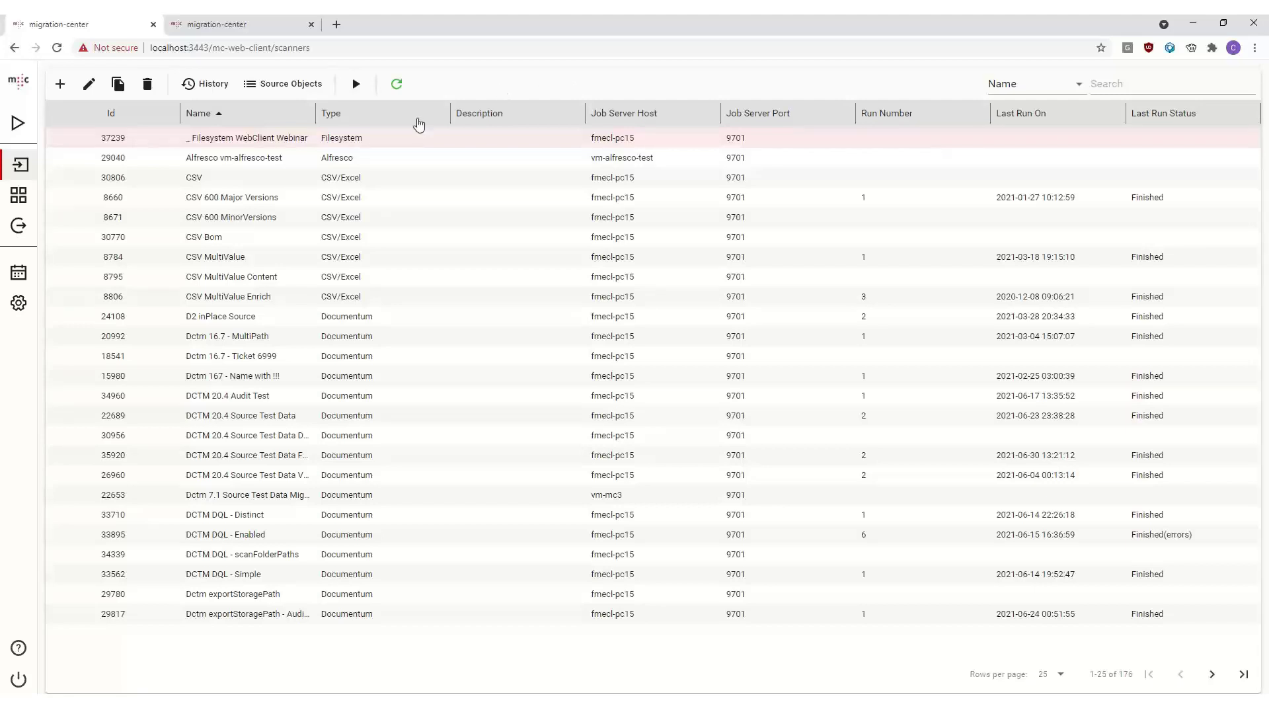
pyautogui.doubleClick(314, 123)
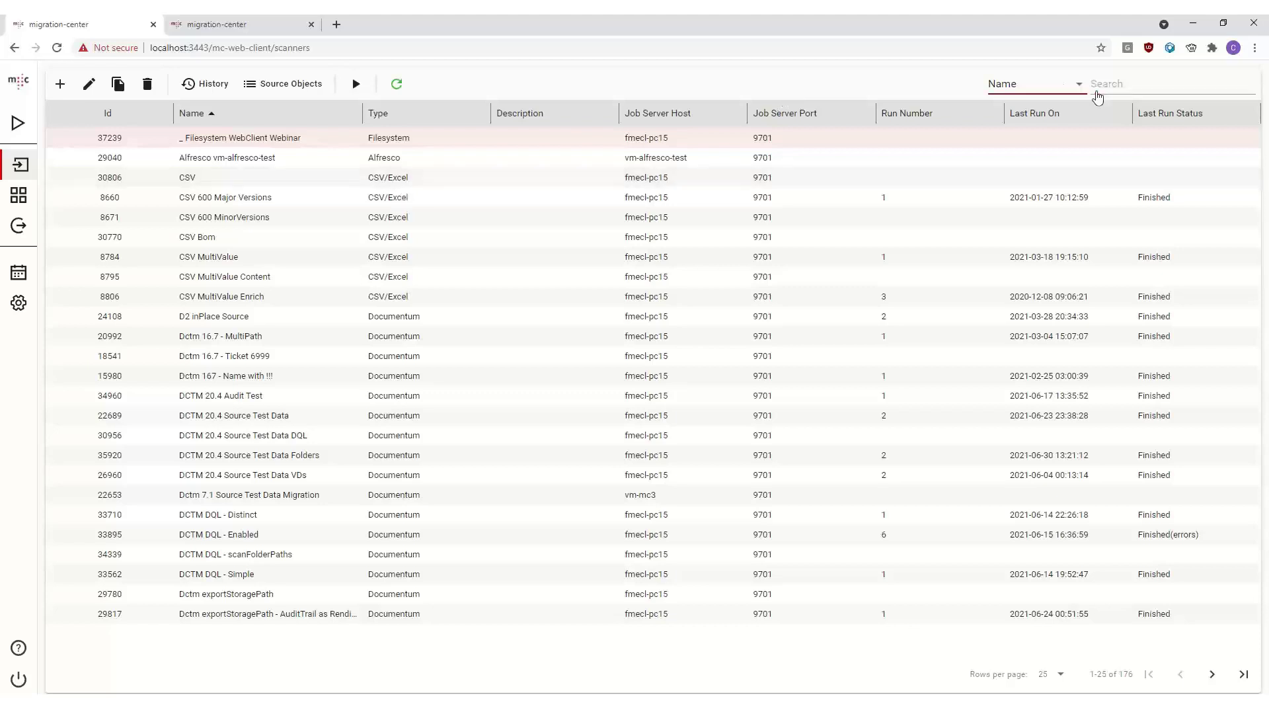
pyautogui.click(1079, 90)
pyautogui.click(1079, 90)
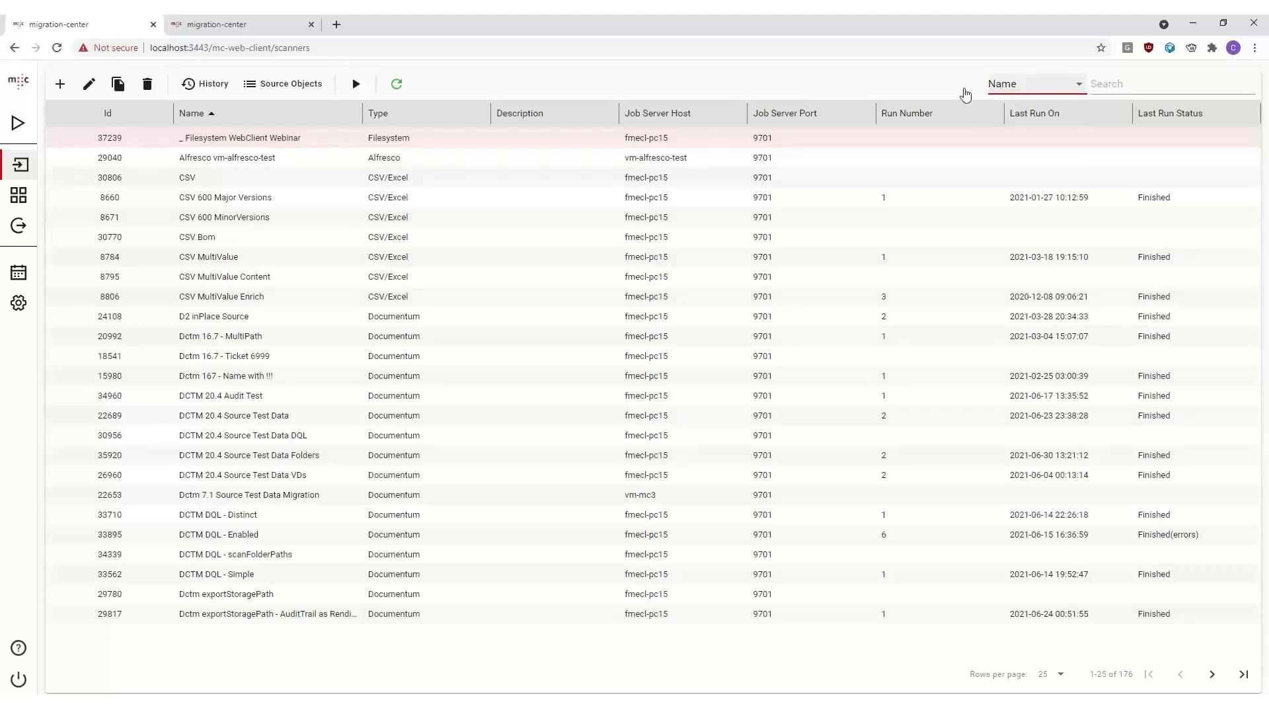
pyautogui.click(1056, 92)
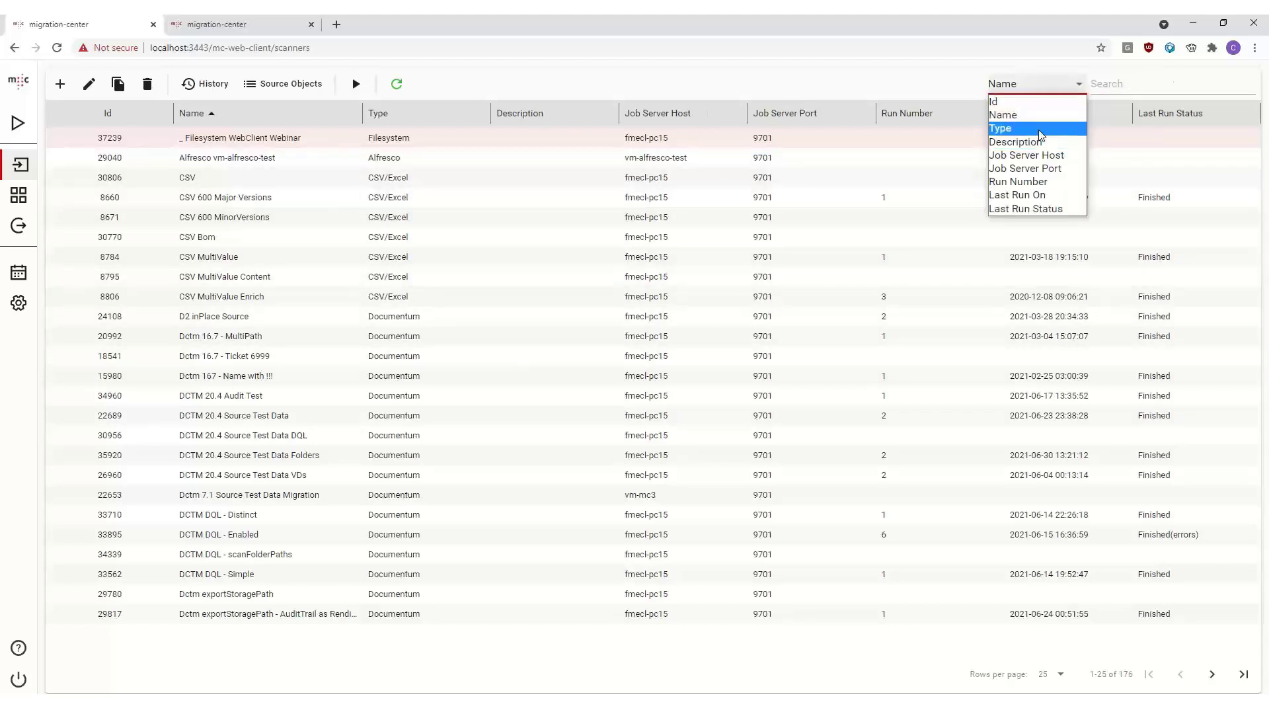
pyautogui.click(1058, 88)
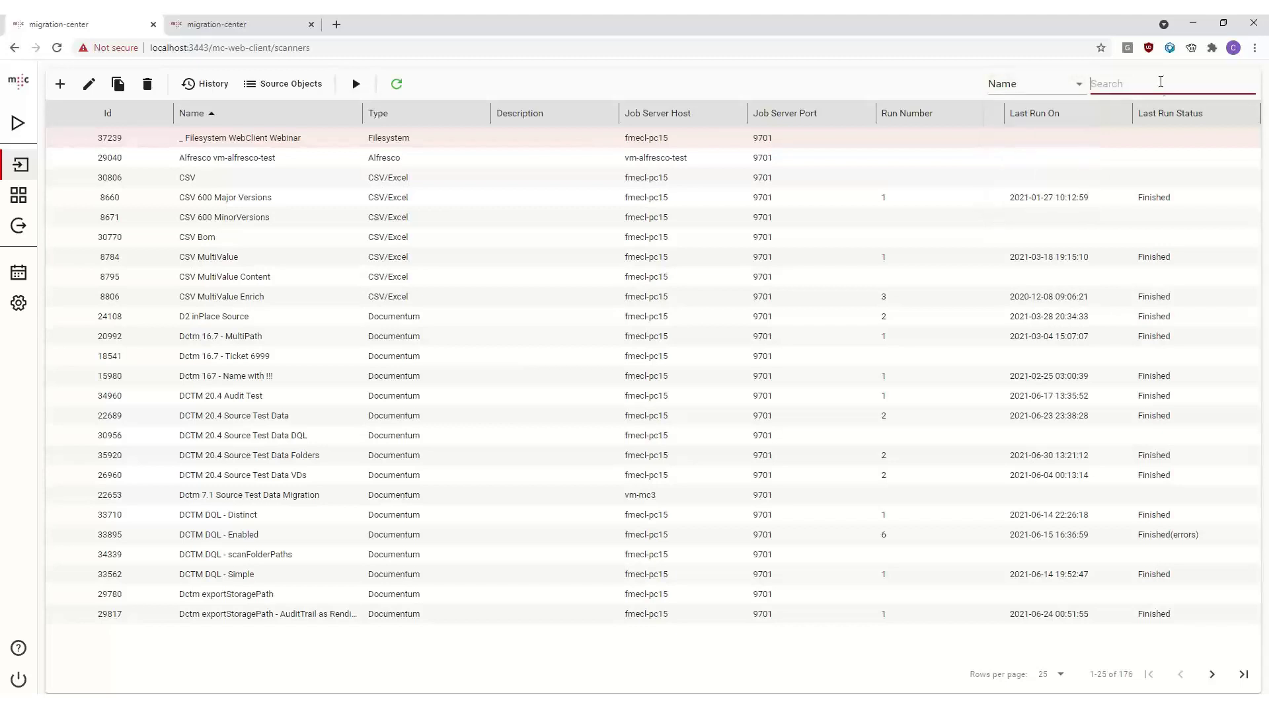
pyautogui.click(1058, 89)
pyautogui.click(1031, 129)
pyautogui.click(1156, 89)
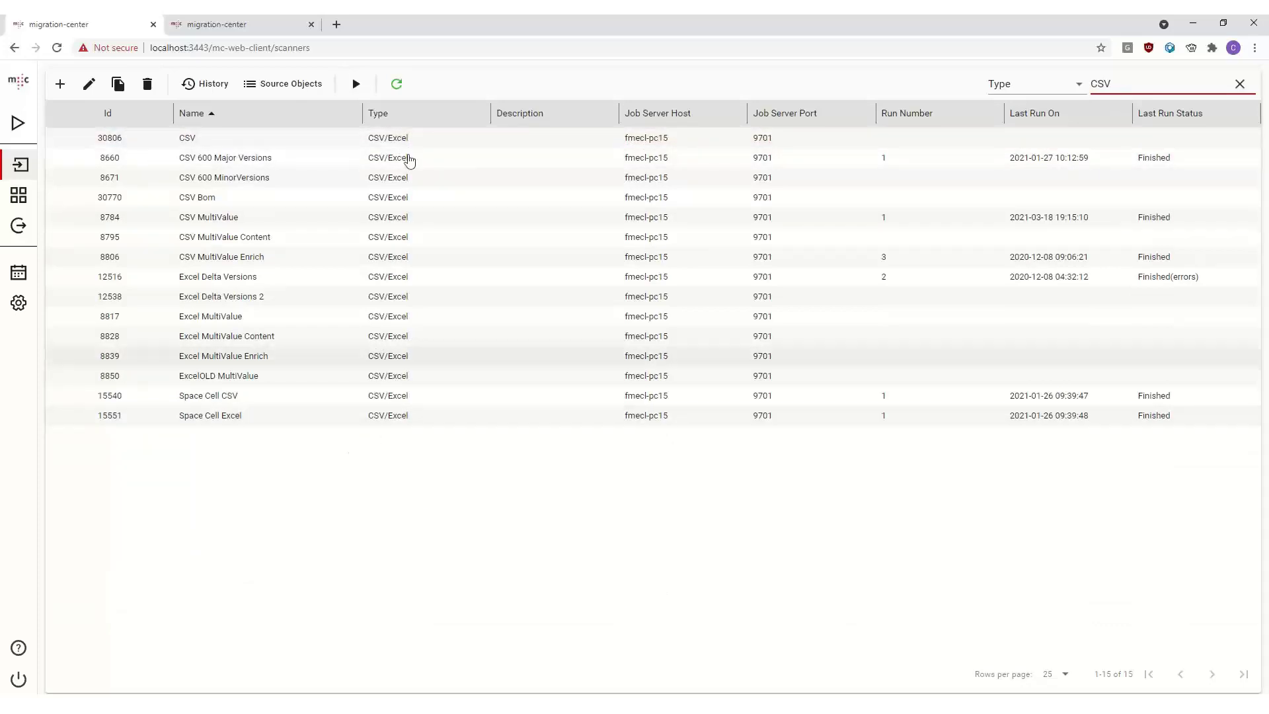
# - Clear the search and sort the scanners by Type, then by Name again
pyautogui.click(1237, 86)
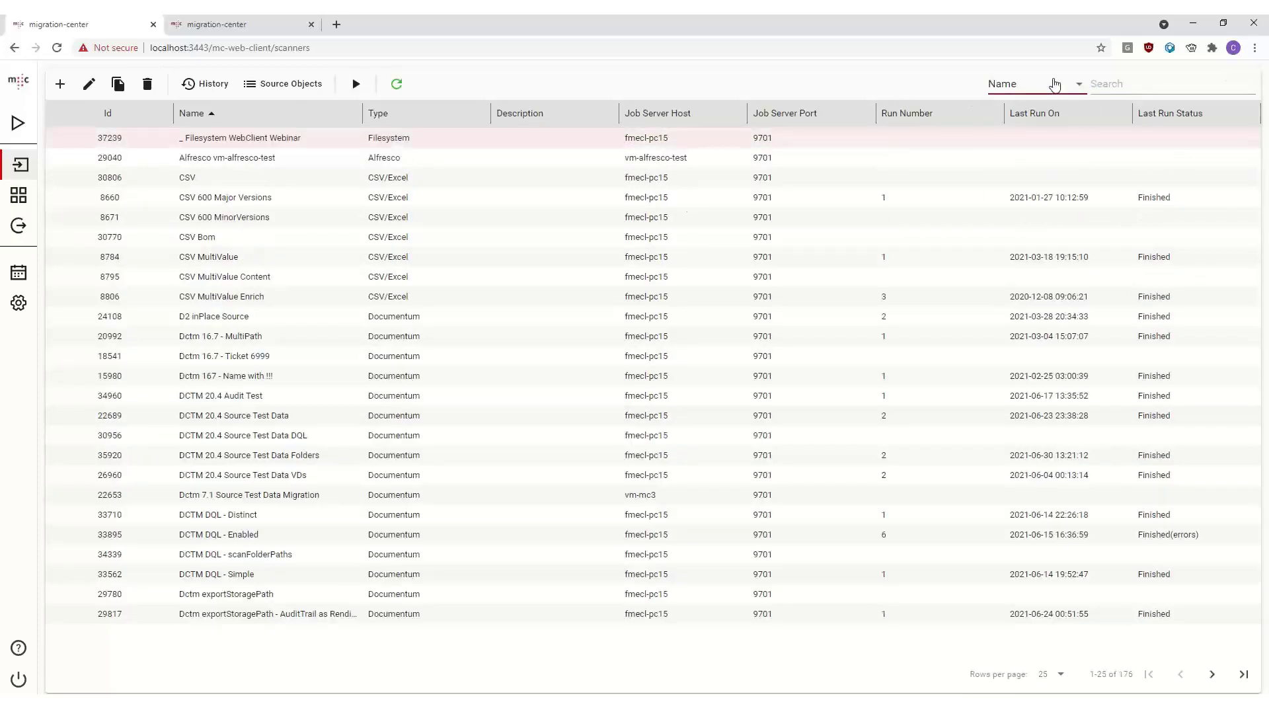
pyautogui.click(1055, 84)
pyautogui.click(169, 197)
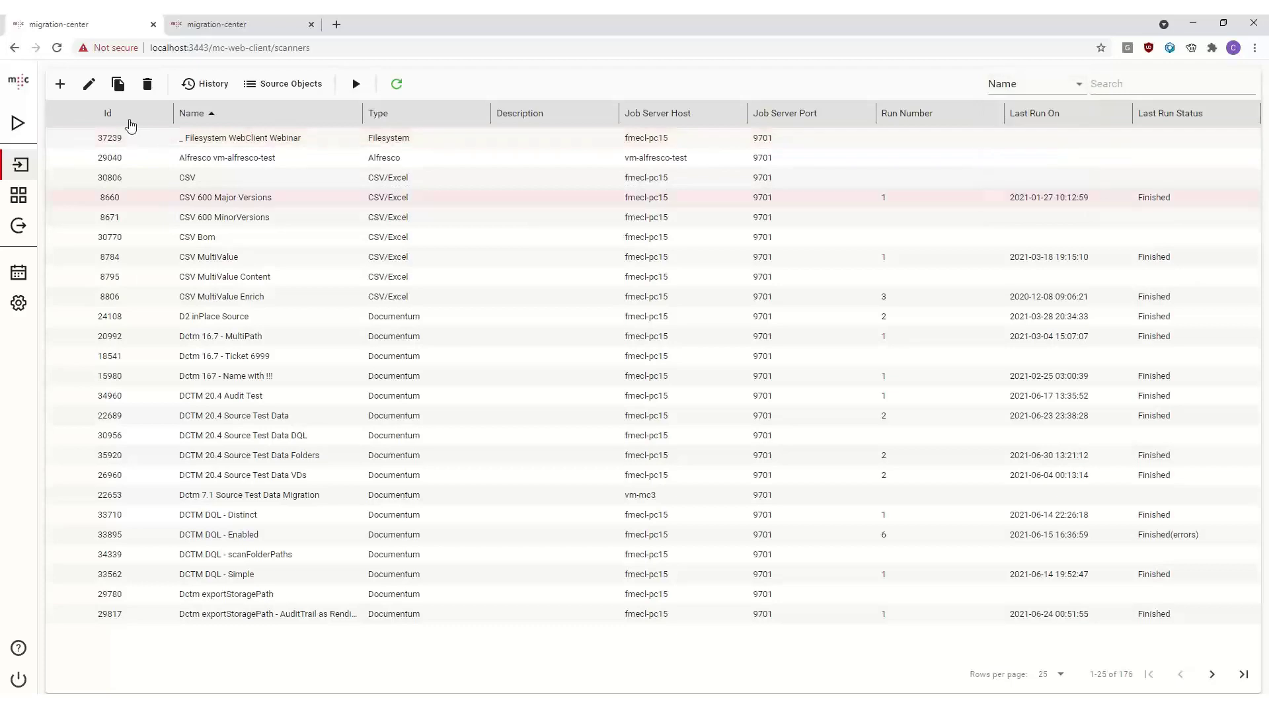
pyautogui.click(131, 120)
pyautogui.click(207, 114)
pyautogui.click(394, 116)
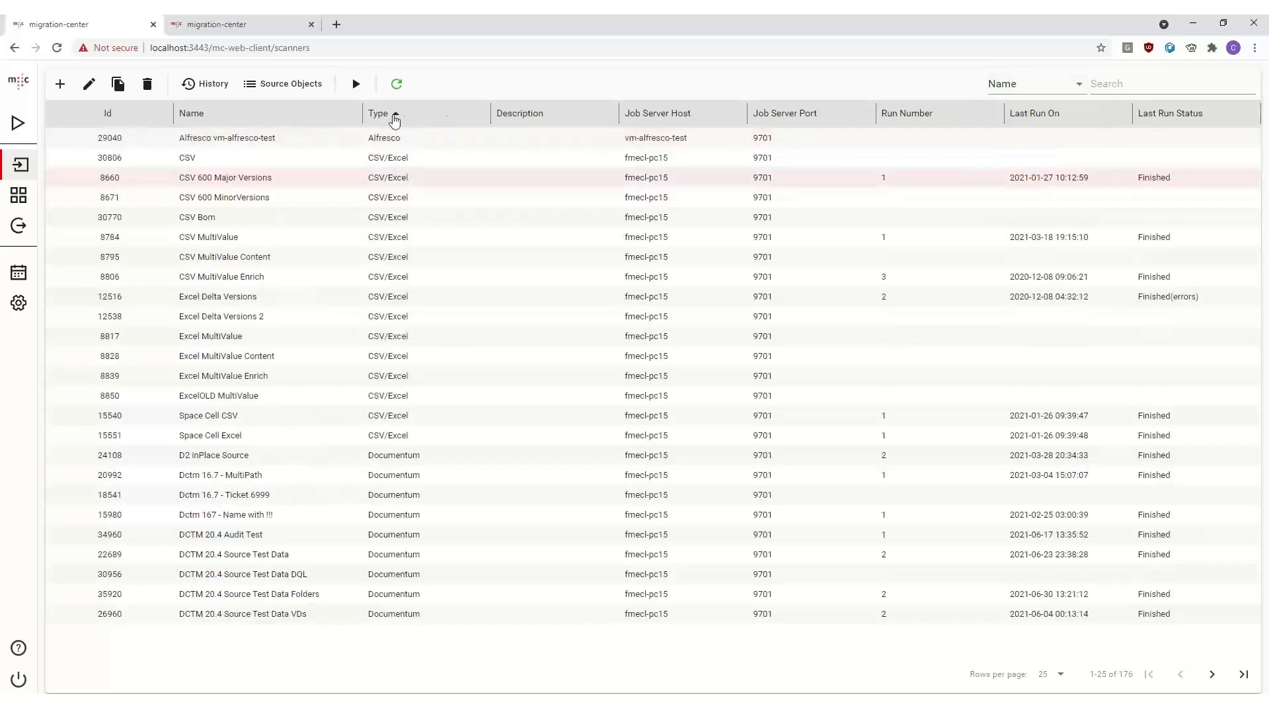
pyautogui.click(480, 117)
pyautogui.click(243, 118)
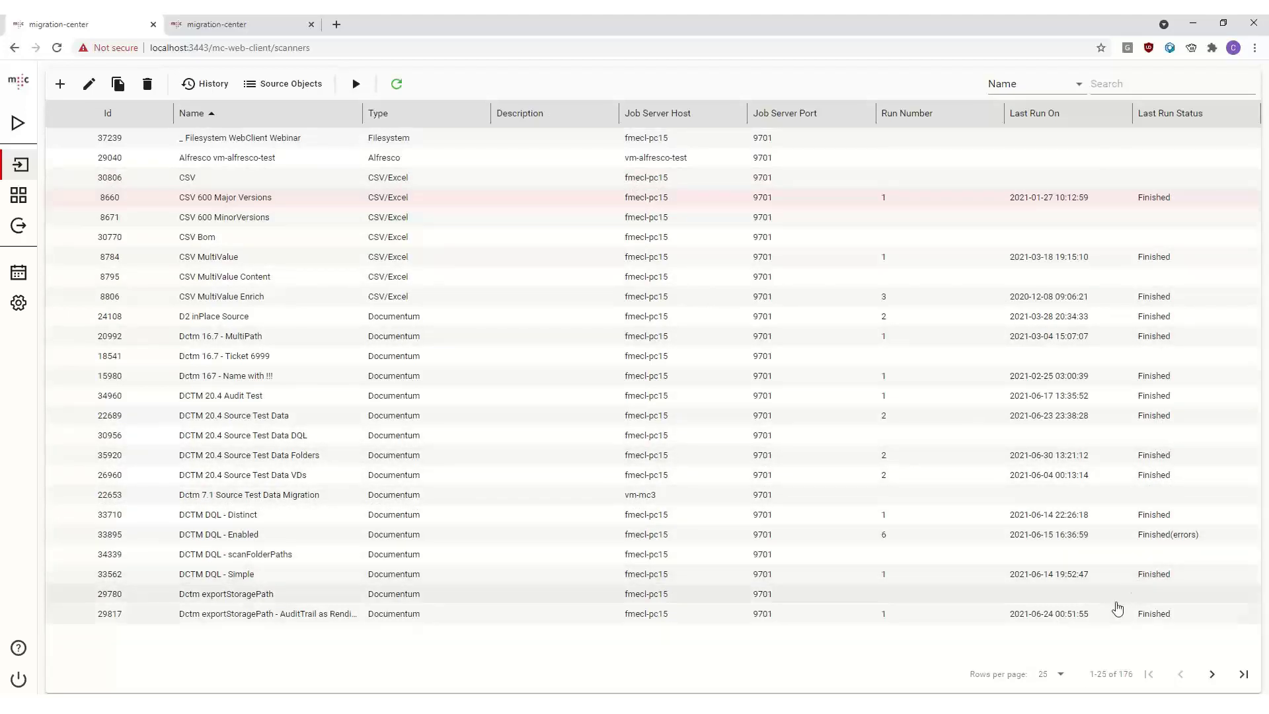
# - Page forward and back through the scanners list
pyautogui.moveTo(1129, 674); pyautogui.dragTo(1091, 673)
pyautogui.click(1121, 673)
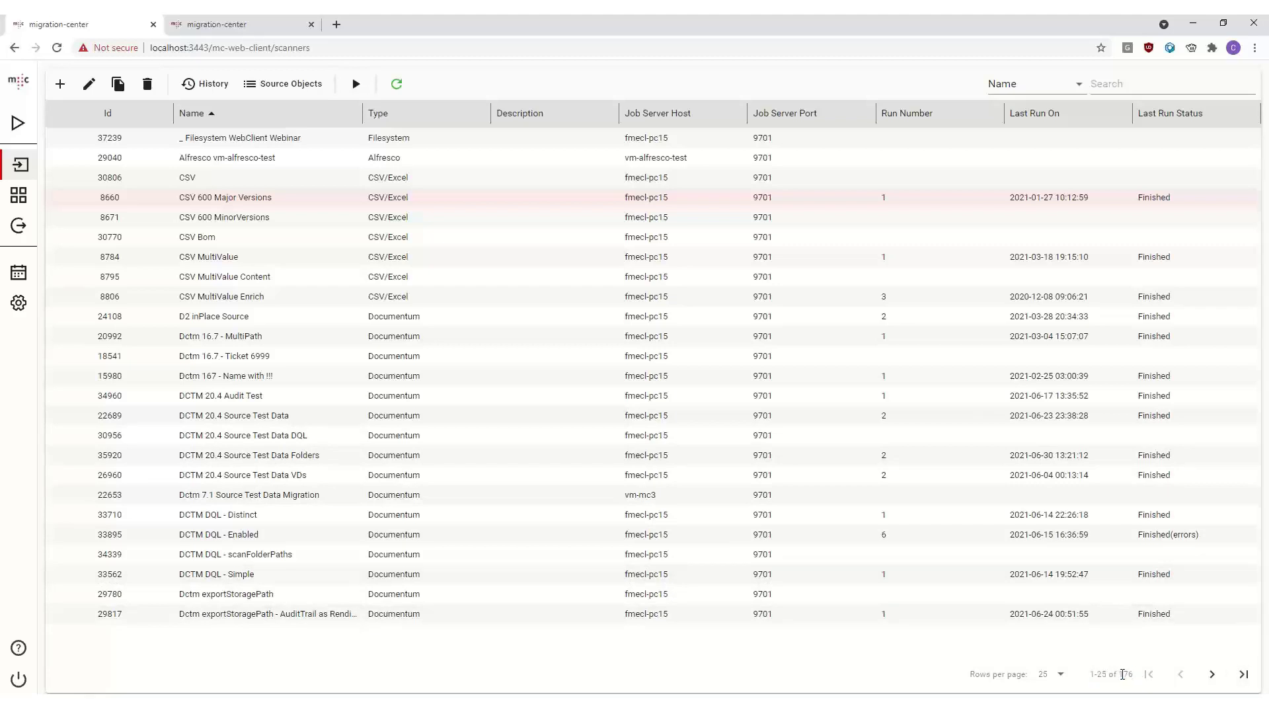
pyautogui.click(1216, 684)
pyautogui.click(1216, 684)
pyautogui.click(1217, 684)
pyautogui.click(1216, 685)
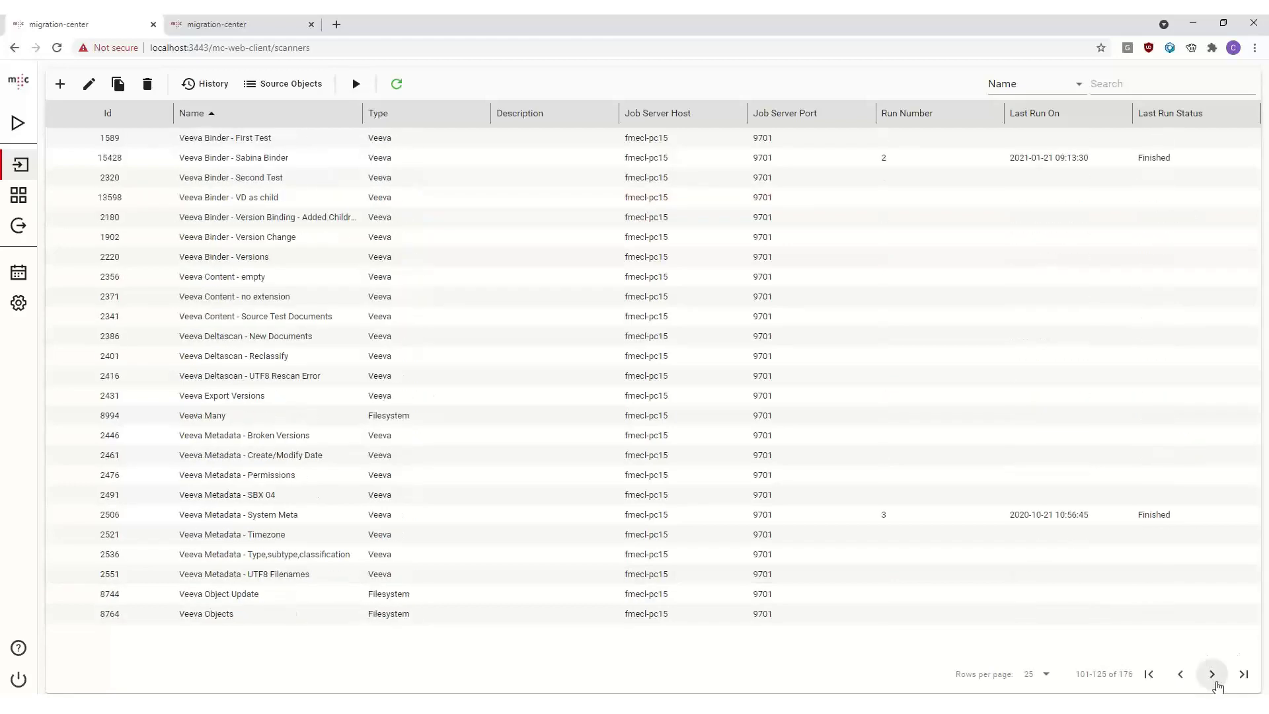
pyautogui.click(1217, 684)
pyautogui.click(1179, 685)
pyautogui.click(1178, 684)
pyautogui.click(1178, 685)
pyautogui.click(1179, 684)
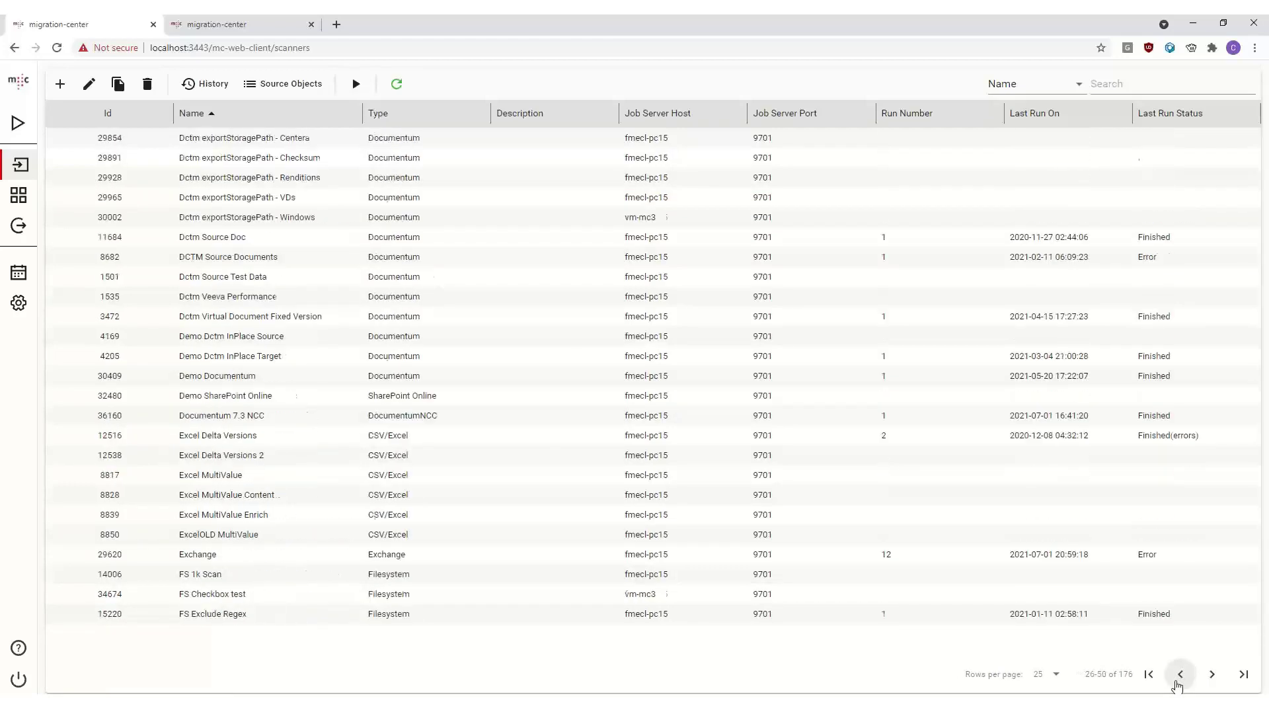
pyautogui.click(1178, 684)
# - Show 100 scanners per page and scroll through the list
pyautogui.click(1048, 674)
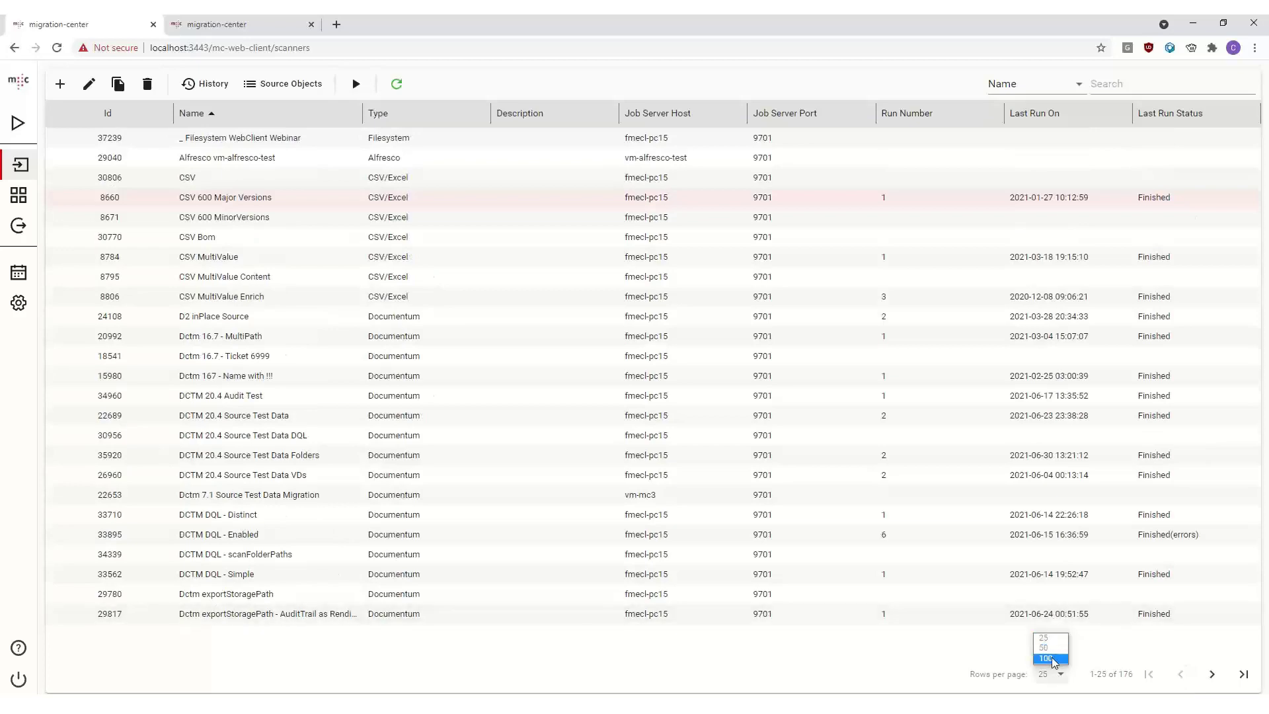
pyautogui.click(1051, 659)
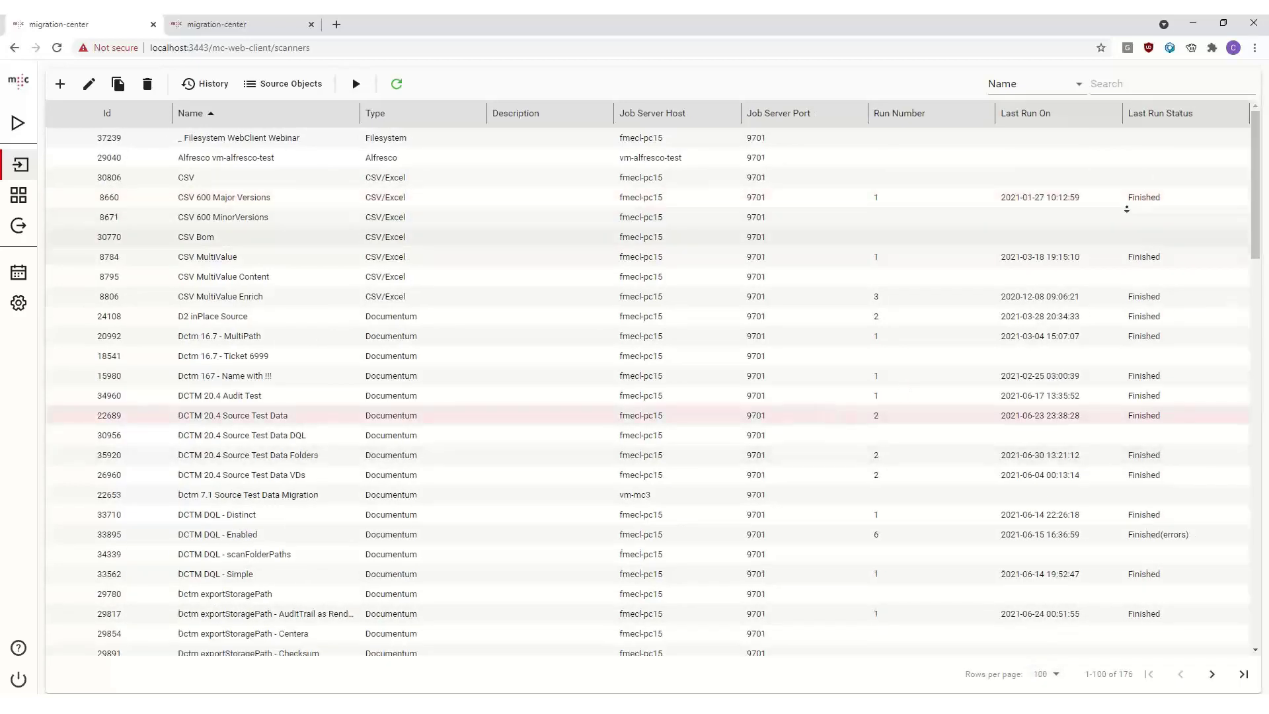
pyautogui.scroll(-15, 1084, 417)
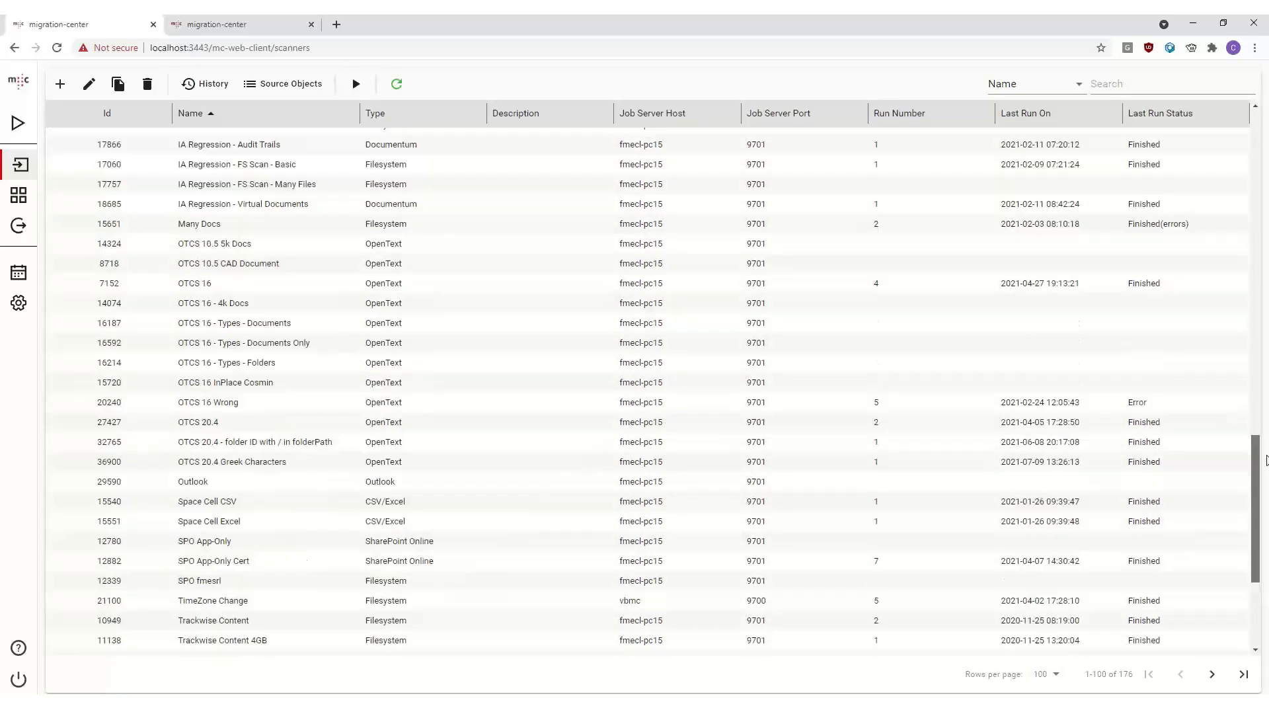
pyautogui.moveTo(1268, 460); pyautogui.dragTo(1256, 153)
pyautogui.click(584, 201)
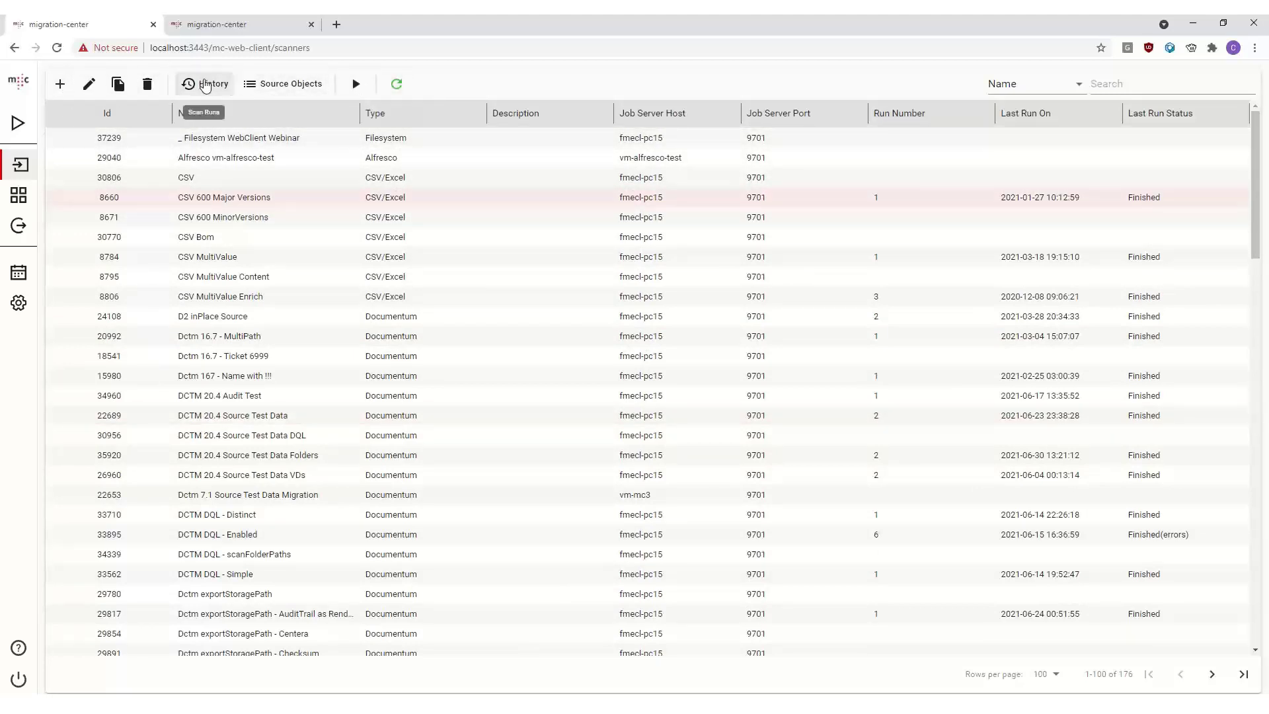
# - Open the _ Filesystem WebClient Webinar scanner's details
pyautogui.click(218, 138)
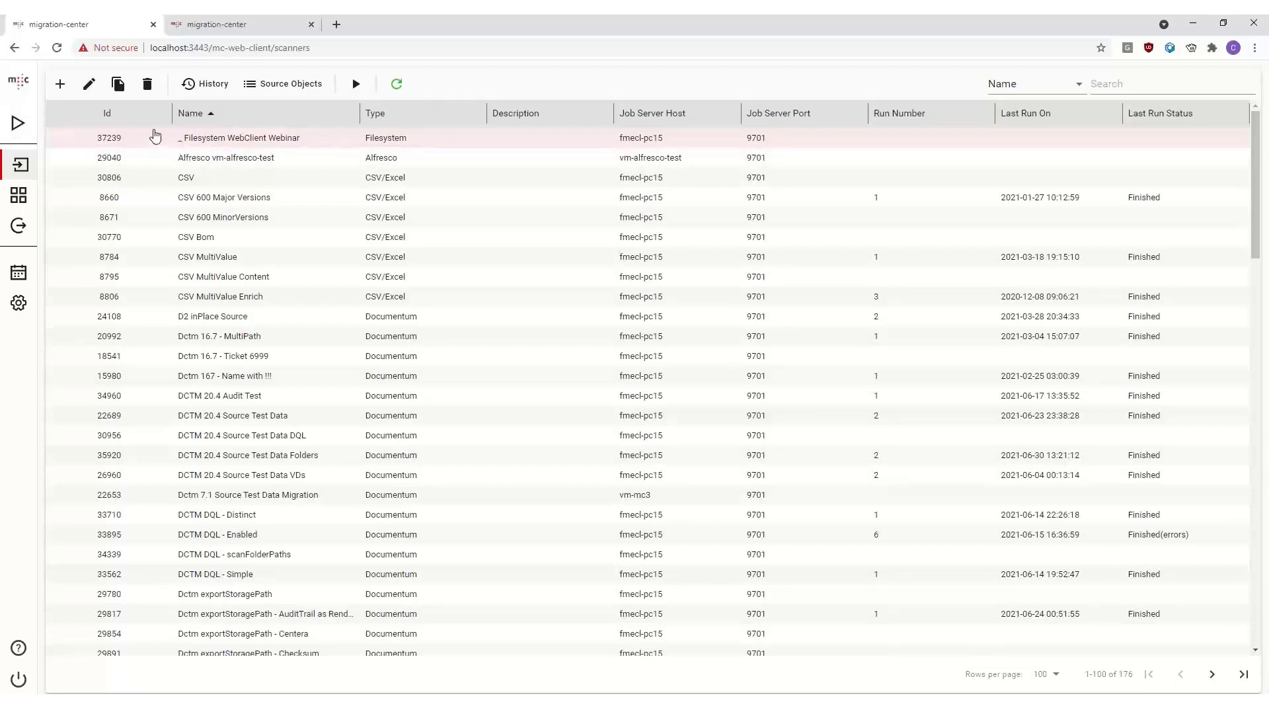
pyautogui.doubleClick(284, 139)
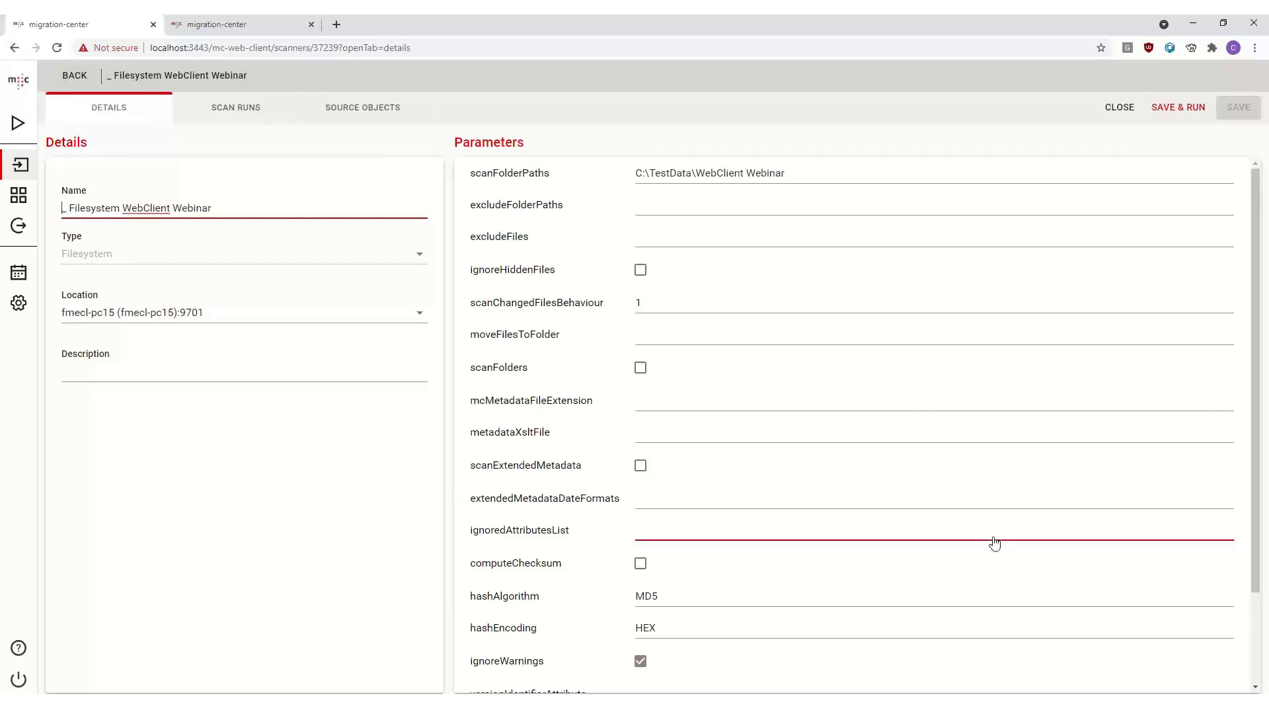
pyautogui.click(116, 76)
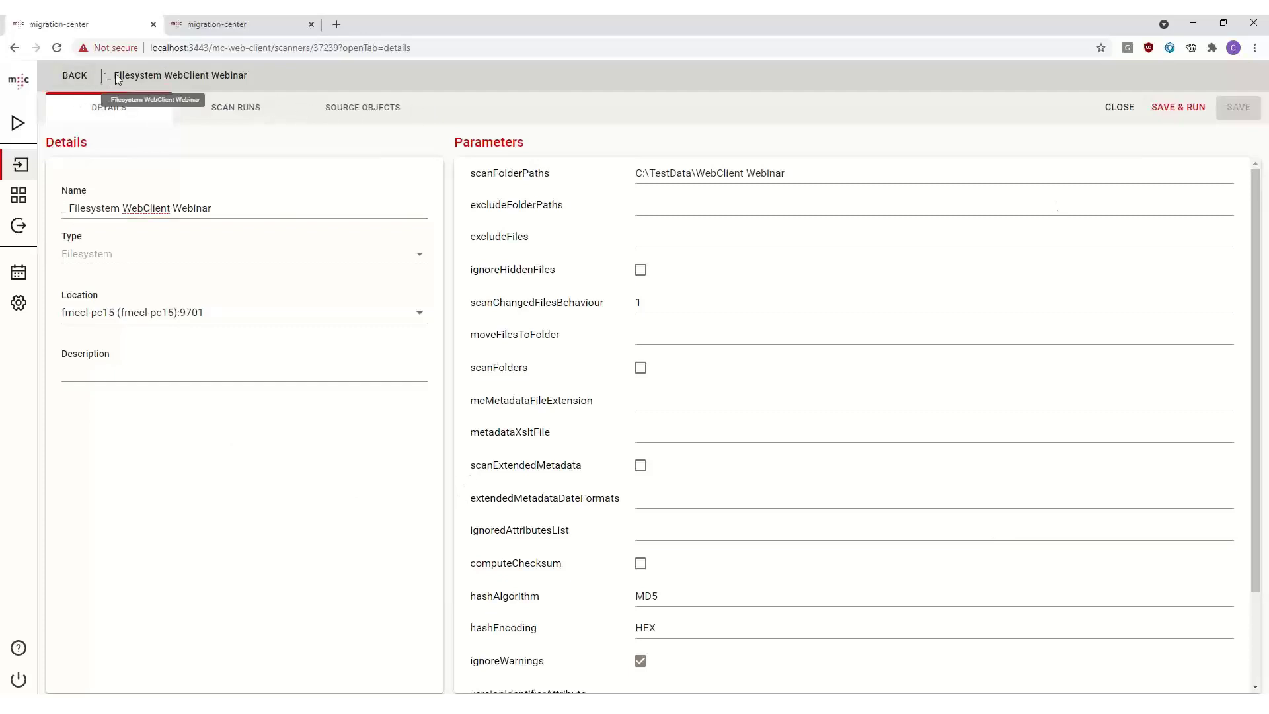
pyautogui.moveTo(108, 74); pyautogui.dragTo(256, 74)
pyautogui.click(256, 74)
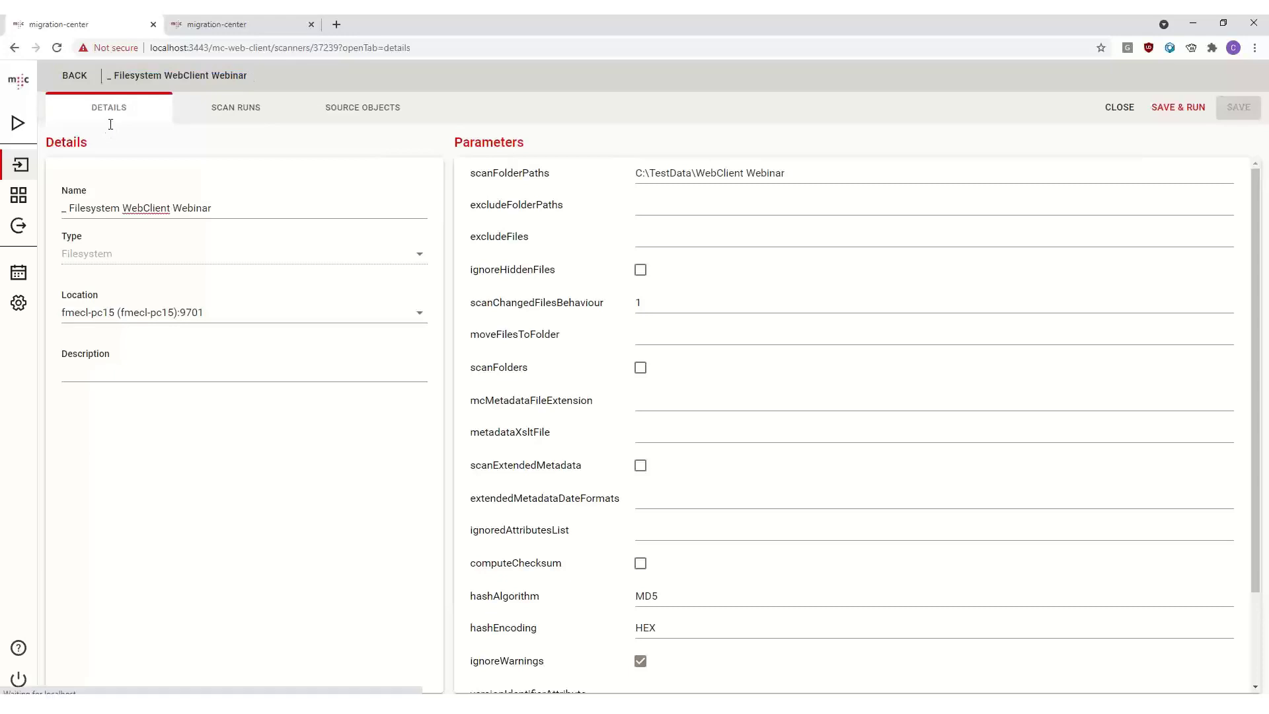
# - Reselect fmecl-pc15 (fmecl-pc15):9701 as the scanner's location
pyautogui.click(193, 316)
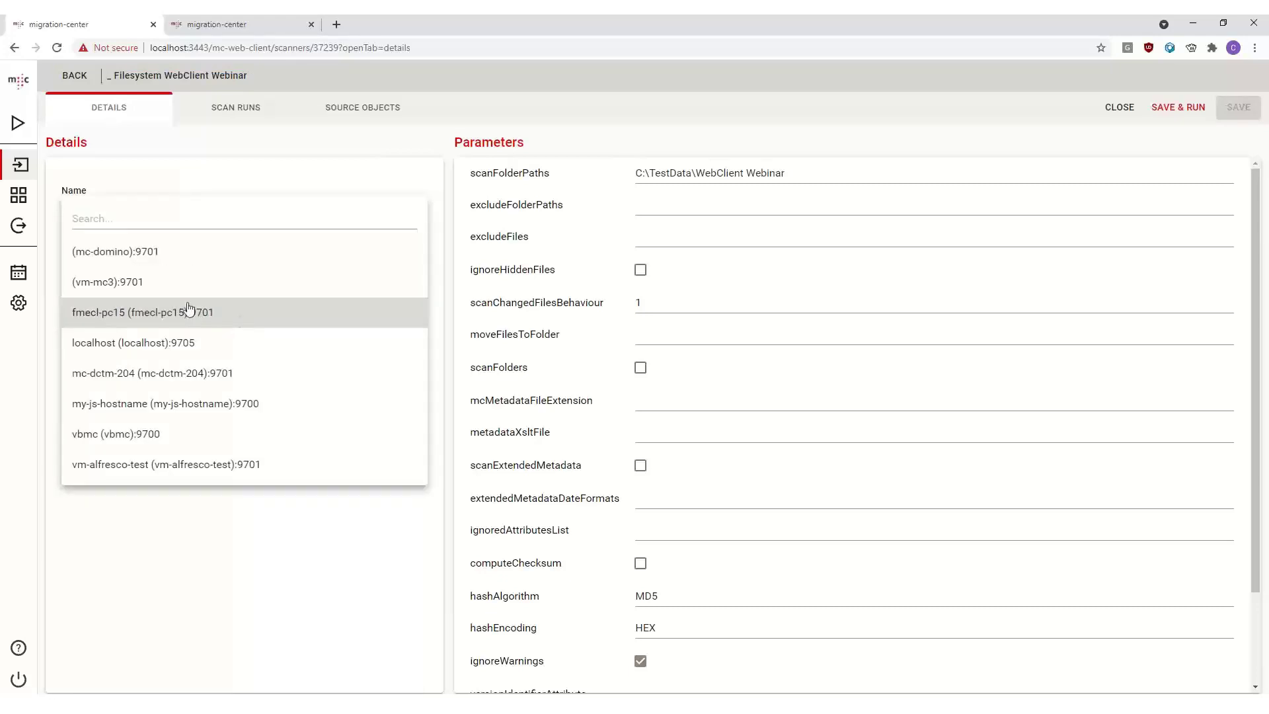
pyautogui.click(193, 313)
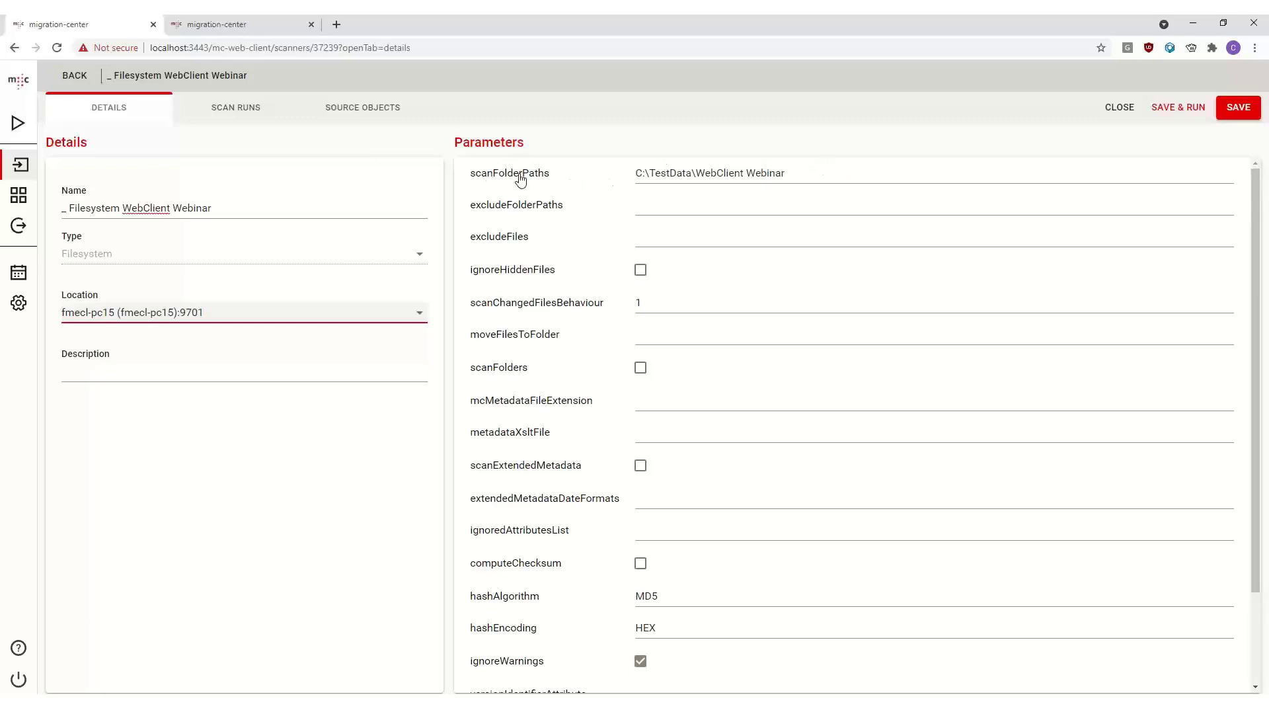
# - Add a second folder path C:\Other on a new line of scanFolderPaths
pyautogui.click(558, 176)
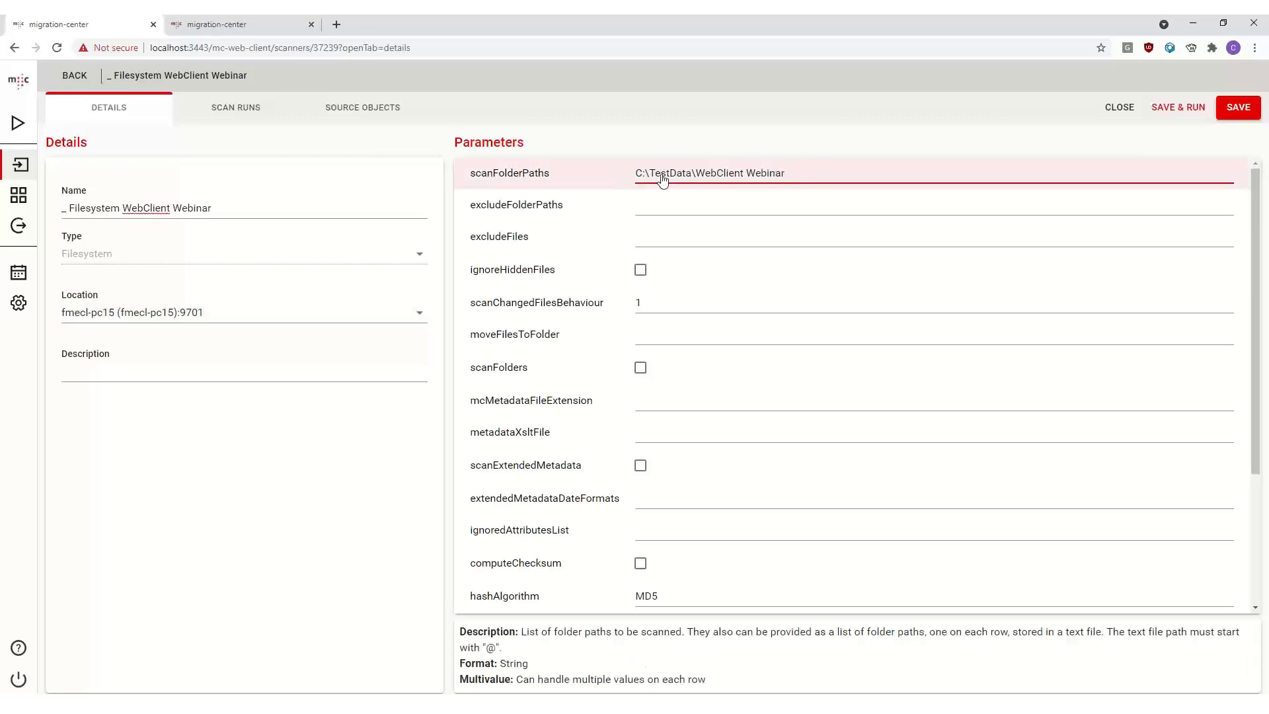
pyautogui.click(793, 174)
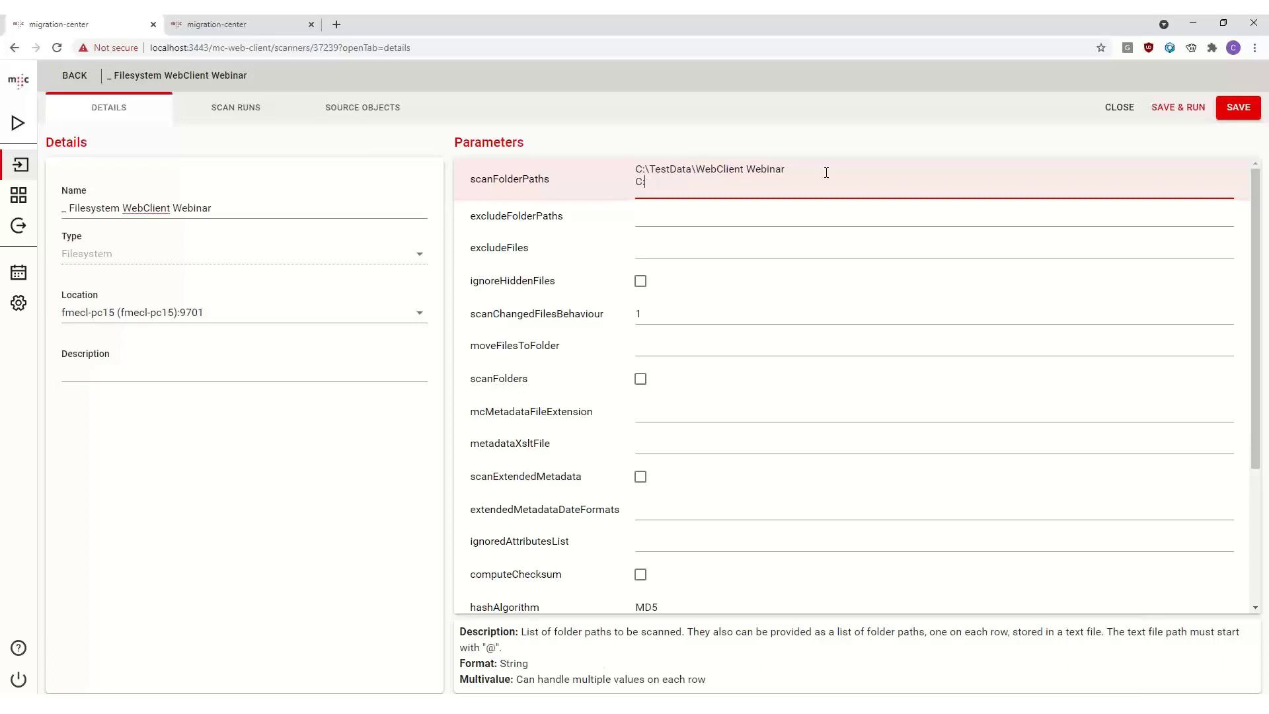
pyautogui.press('Return')
pyautogui.press('Return')
pyautogui.press('Return')
pyautogui.press('Return')
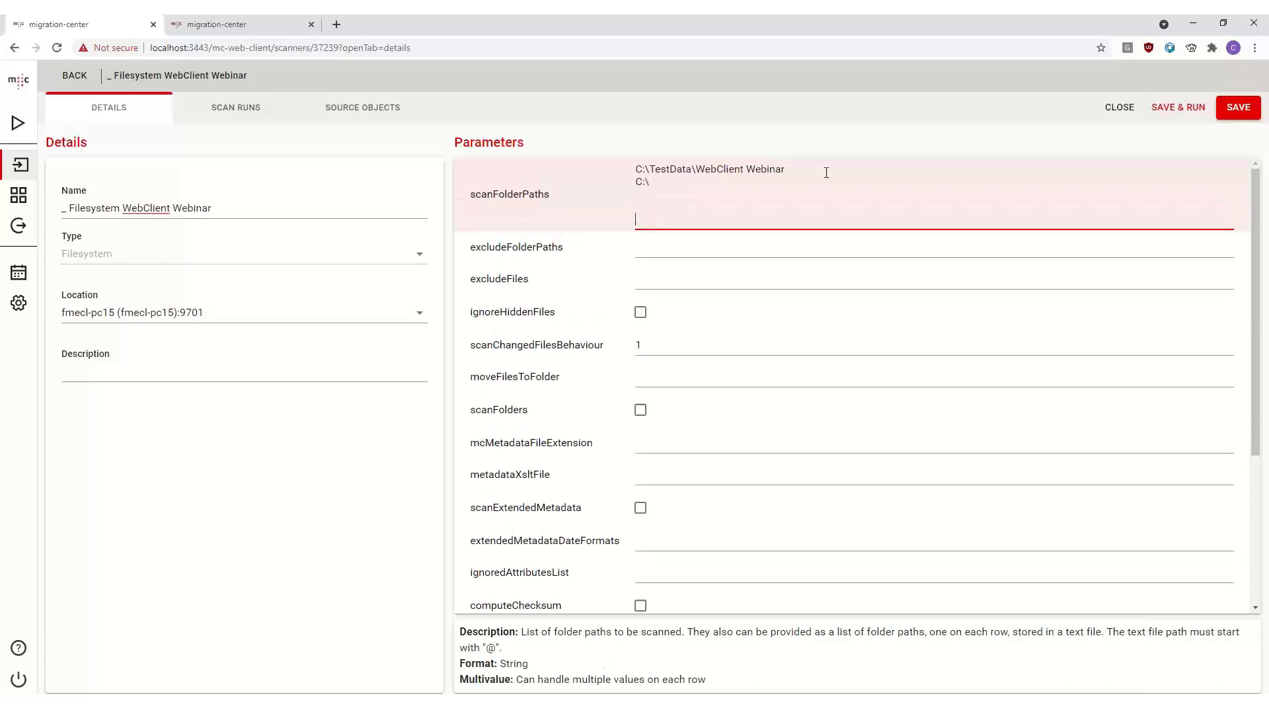
pyautogui.press('BackSpace')
pyautogui.press('BackSpace')
pyautogui.press('BackSpace')
pyautogui.press('BackSpace')
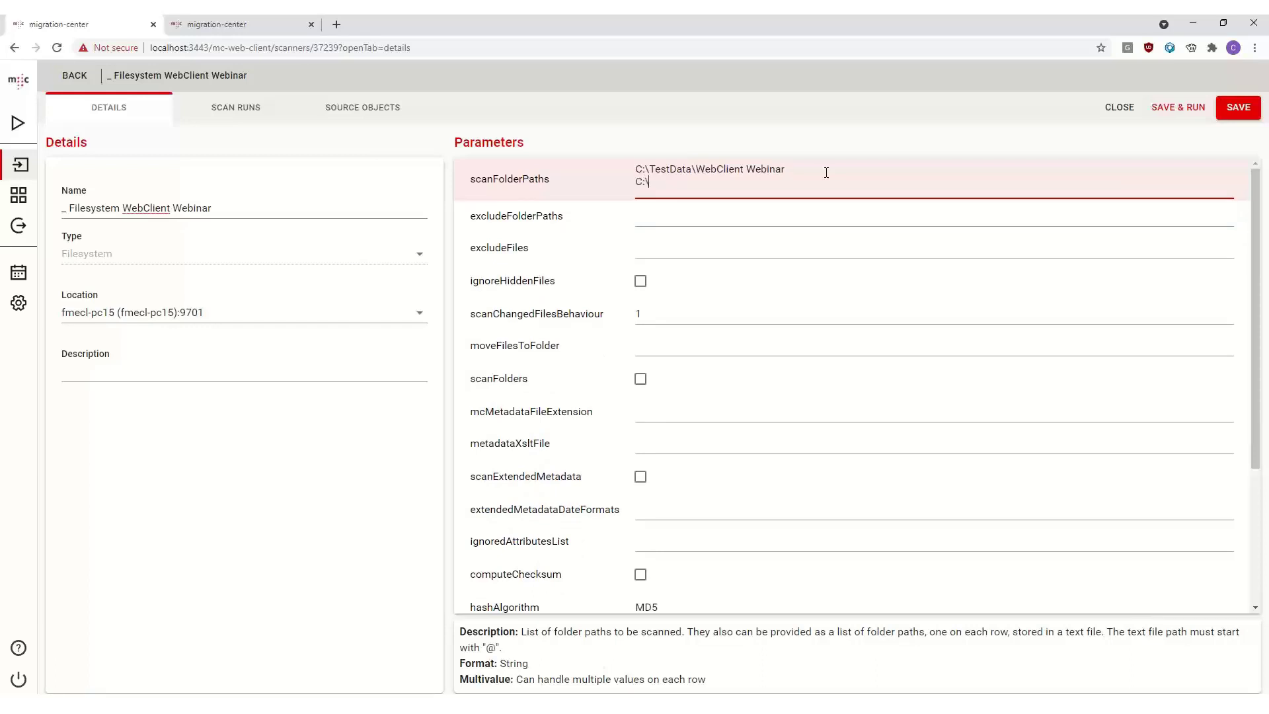
pyautogui.click(822, 288)
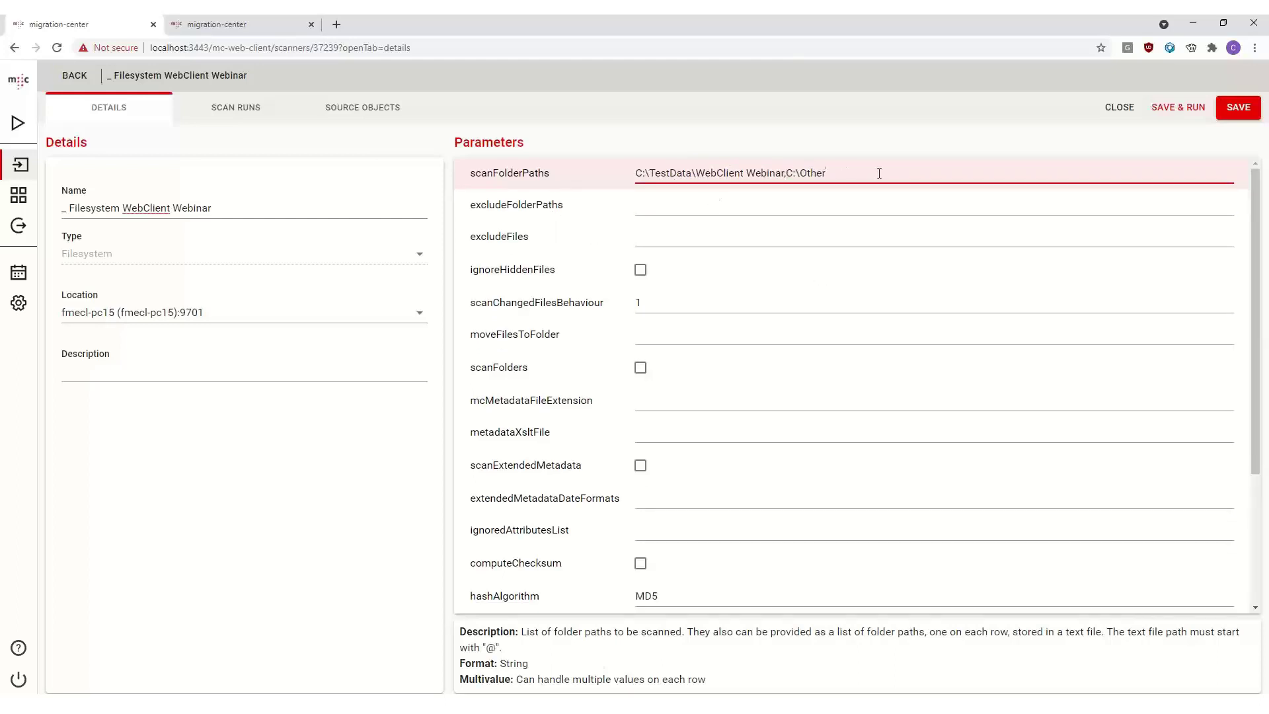
# - Remove the C:\Other path from scanFolderPaths, keeping only C:\TestData\WebClient Webinar
pyautogui.click(879, 173)
pyautogui.hotkey('ctrl', 'a')
pyautogui.click(809, 173)
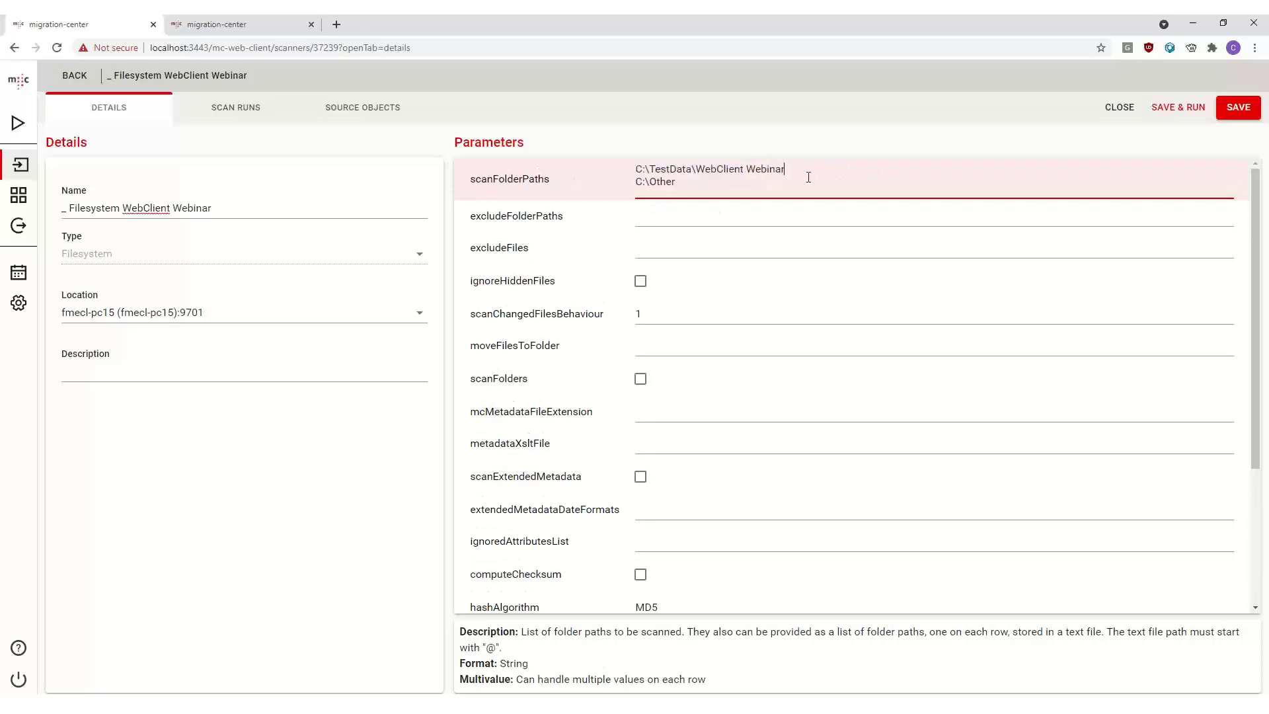
pyautogui.moveTo(737, 188); pyautogui.dragTo(589, 186)
pyautogui.press('BackSpace')
pyautogui.click(562, 227)
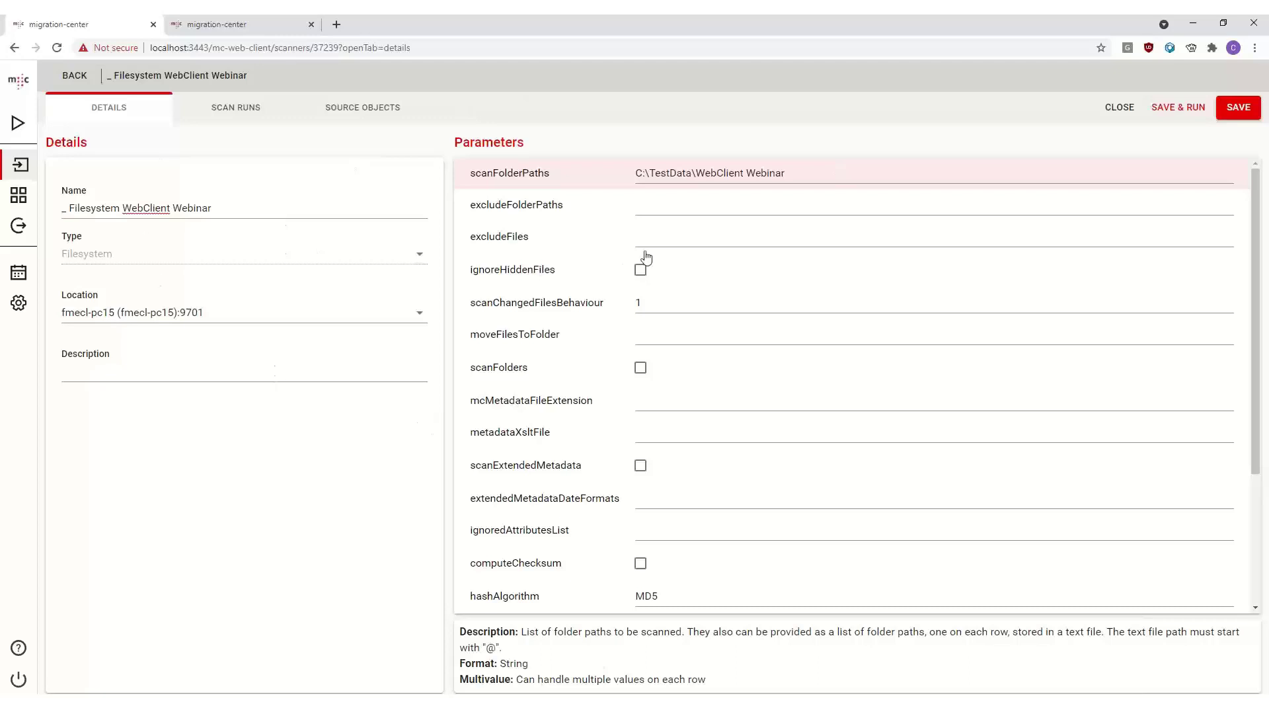
# - Save and run the scanner, starting the job with the suggested run description
pyautogui.scroll(-3, 635, 396)
pyautogui.scroll(3, 663, 260)
pyautogui.click(813, 334)
pyautogui.click(1167, 108)
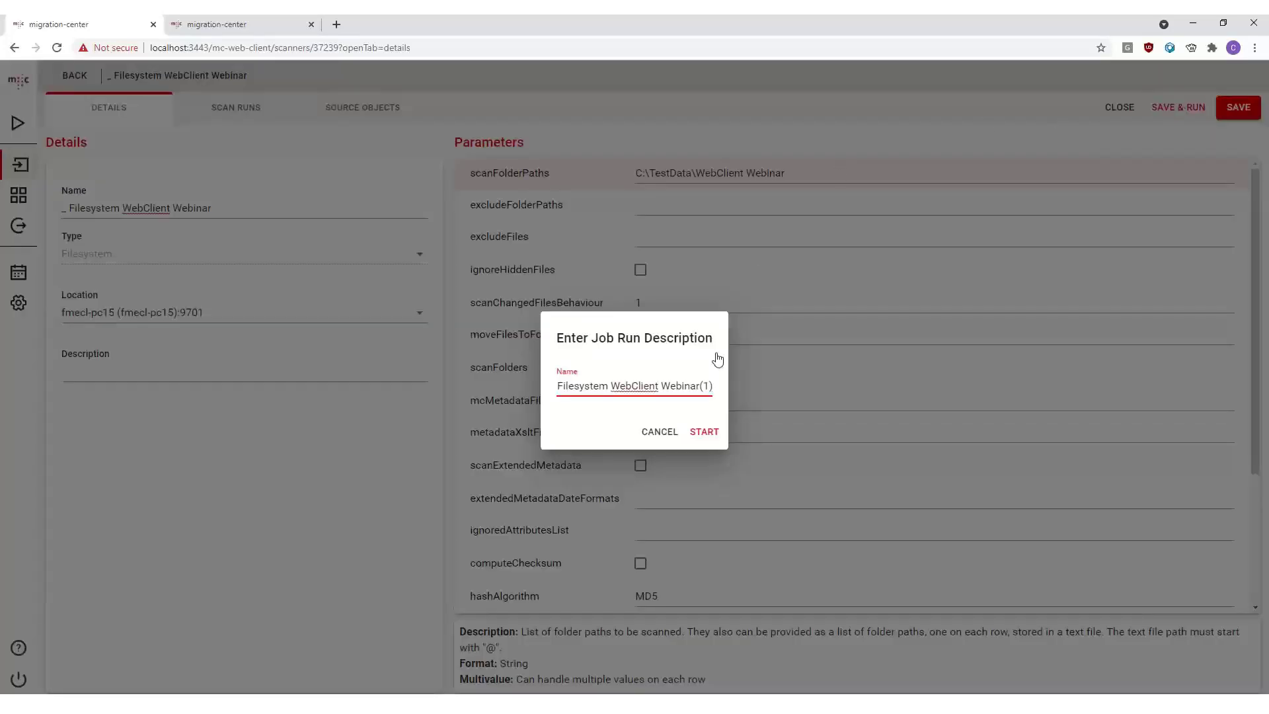
pyautogui.click(705, 432)
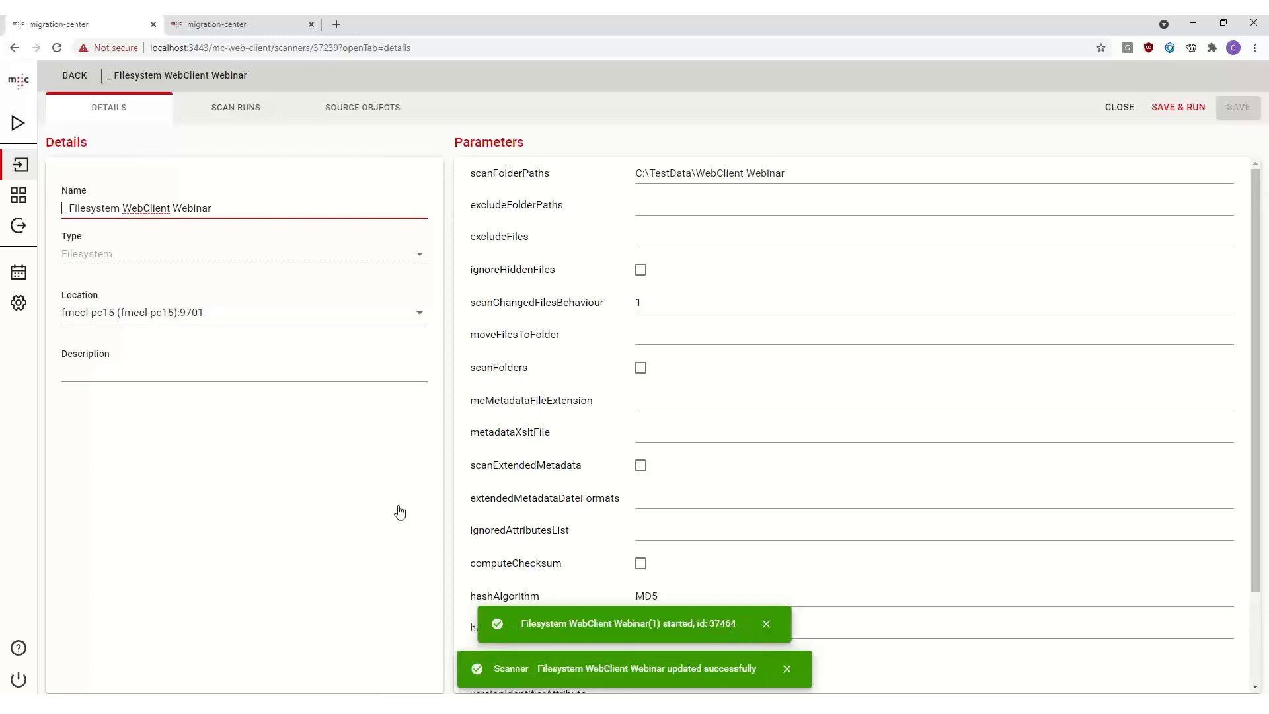
# - Open the scanner's scan runs and select the finished run
pyautogui.click(321, 488)
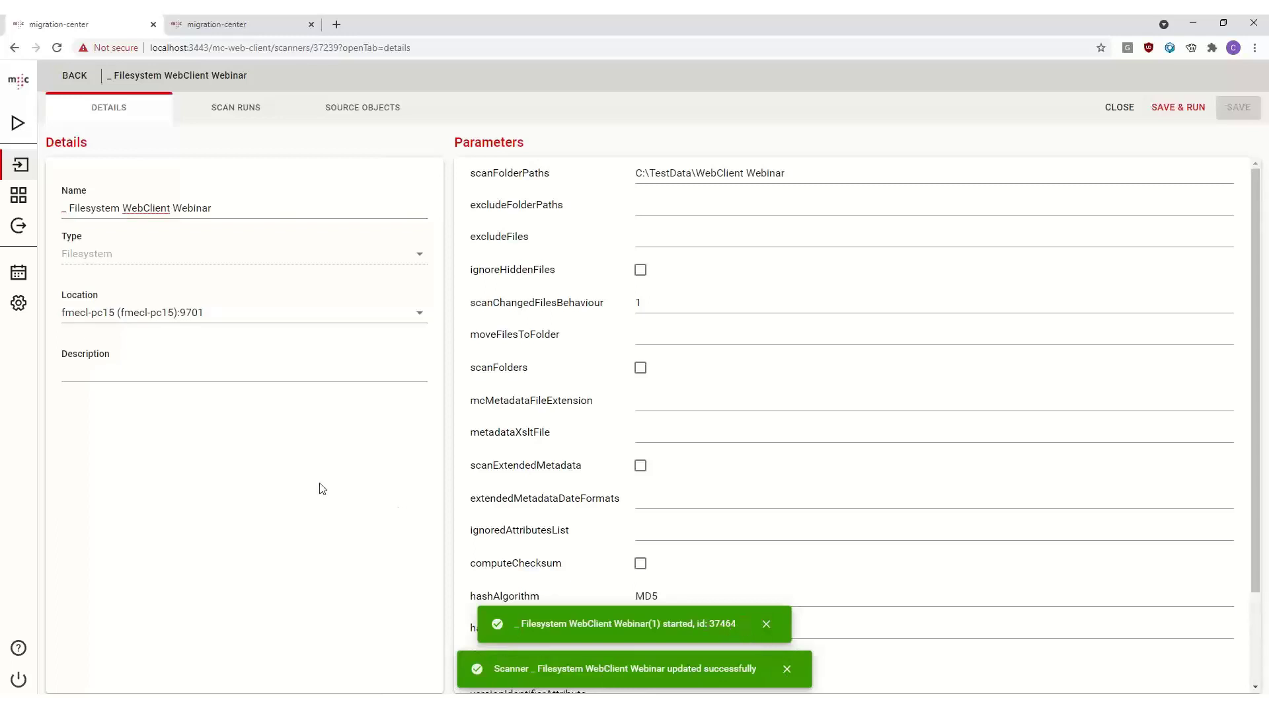
pyautogui.click(233, 110)
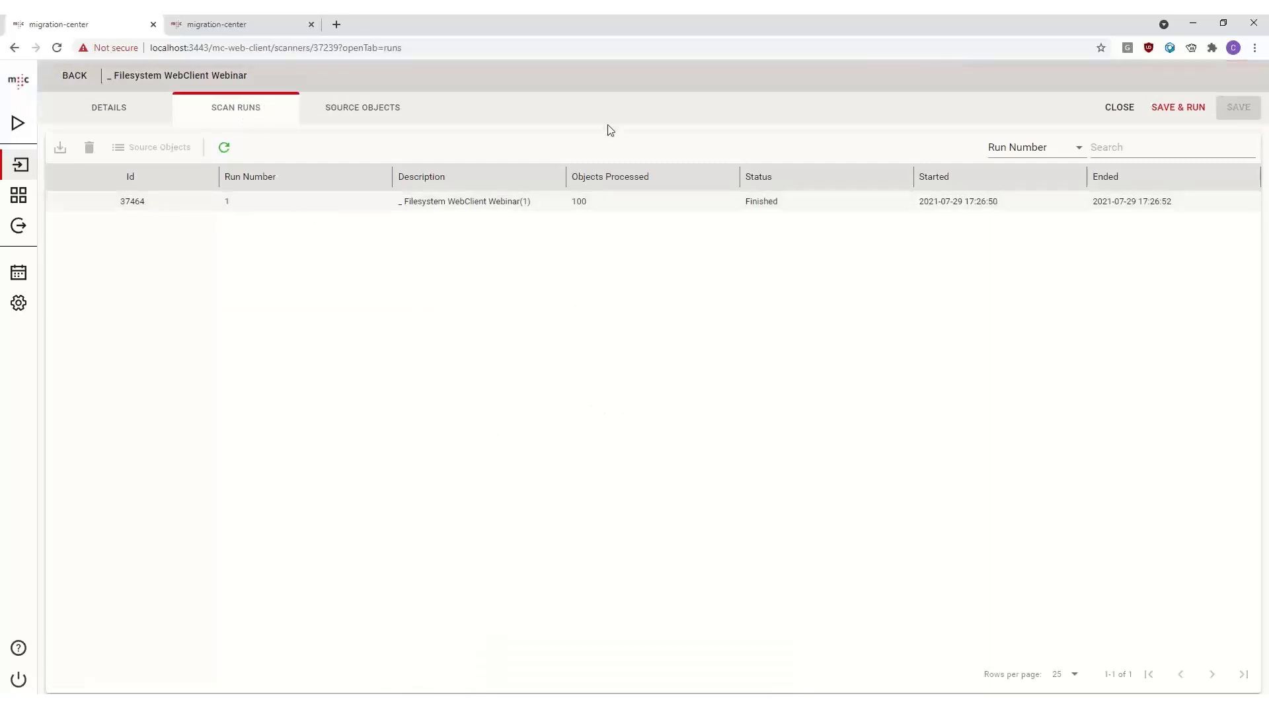
pyautogui.click(263, 205)
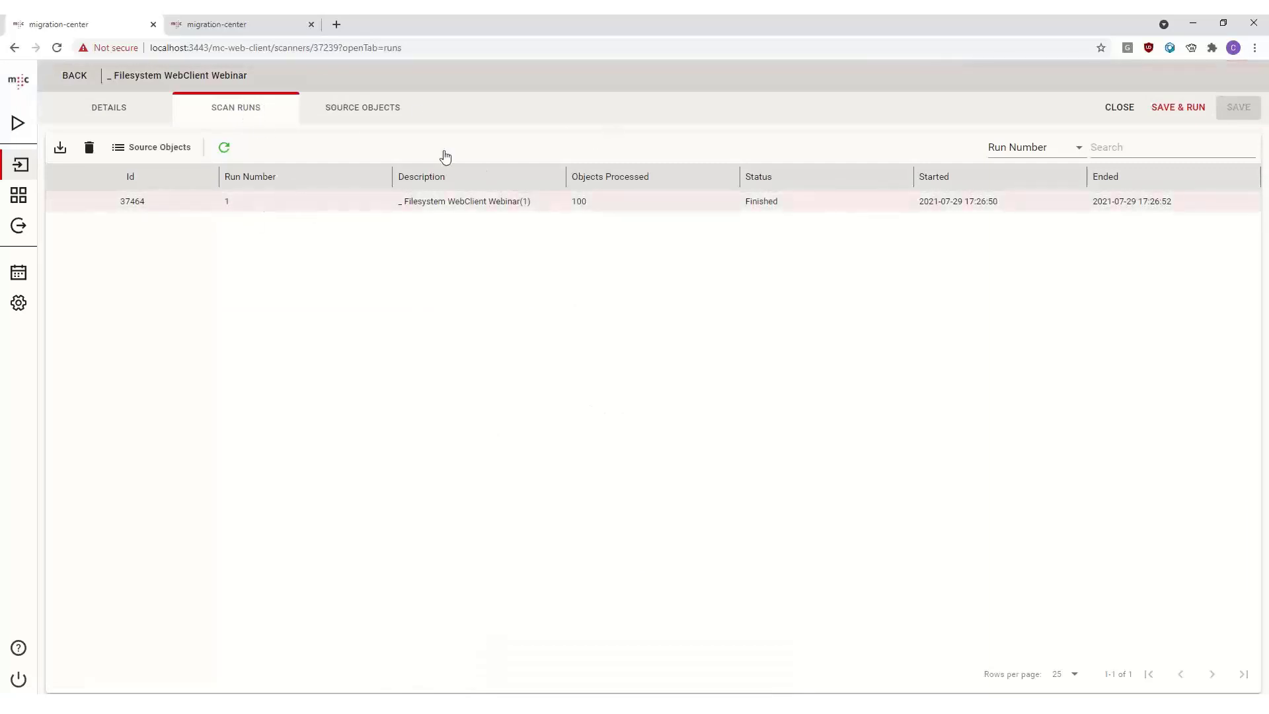
pyautogui.click(1035, 147)
pyautogui.click(1118, 149)
pyautogui.click(238, 203)
# - Browse the scanned source objects, switching between the Scan Runs and Source Objects tabs
pyautogui.click(374, 116)
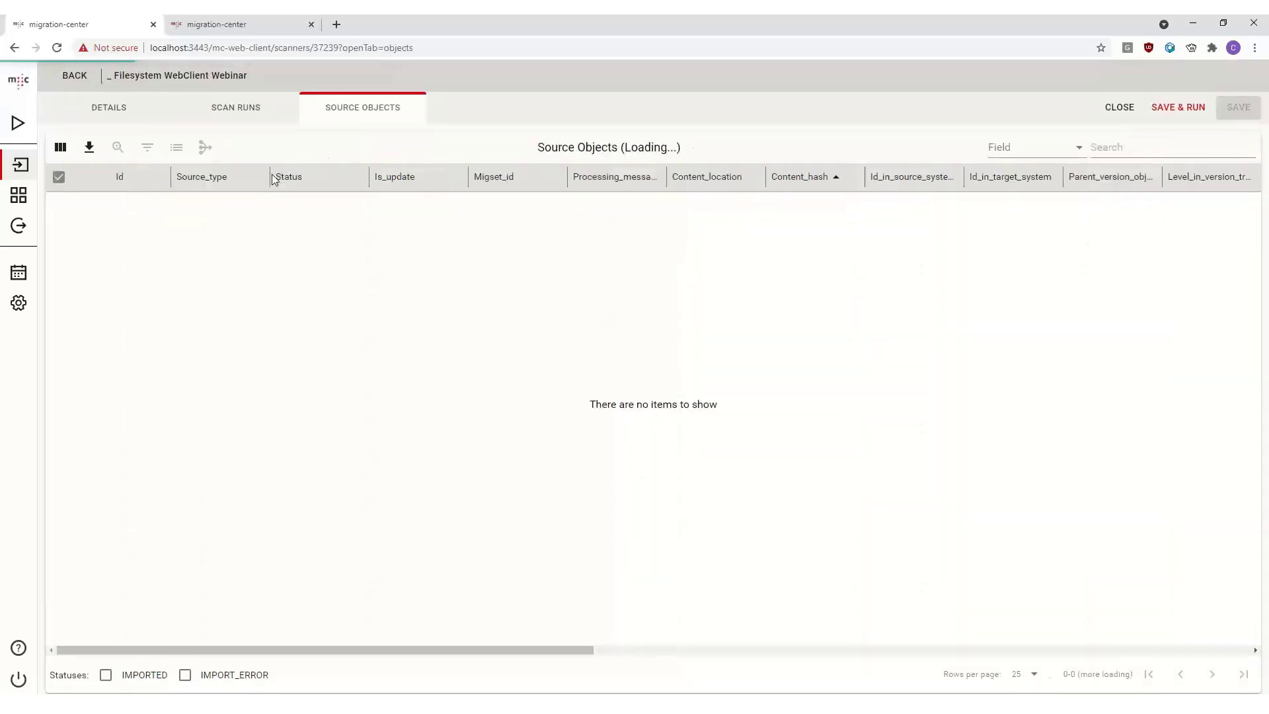
pyautogui.click(308, 296)
pyautogui.scroll(-1, 276, 295)
pyautogui.scroll(1, 275, 293)
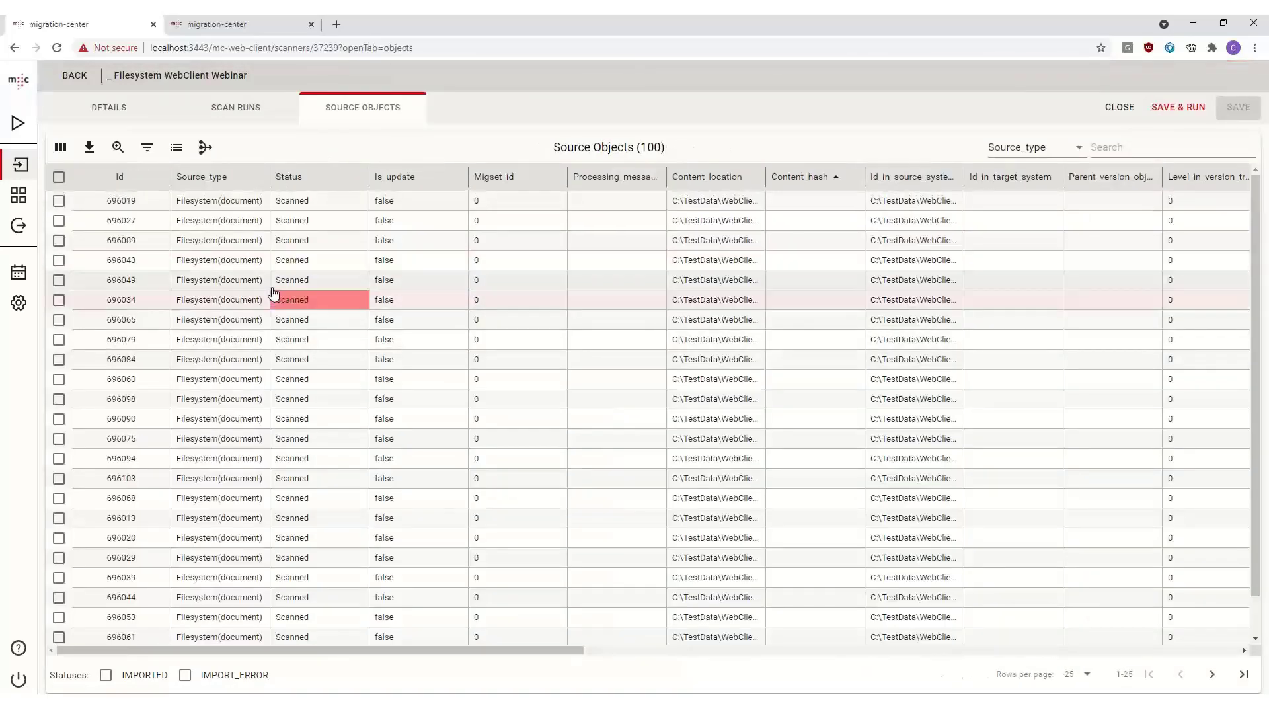
pyautogui.click(246, 113)
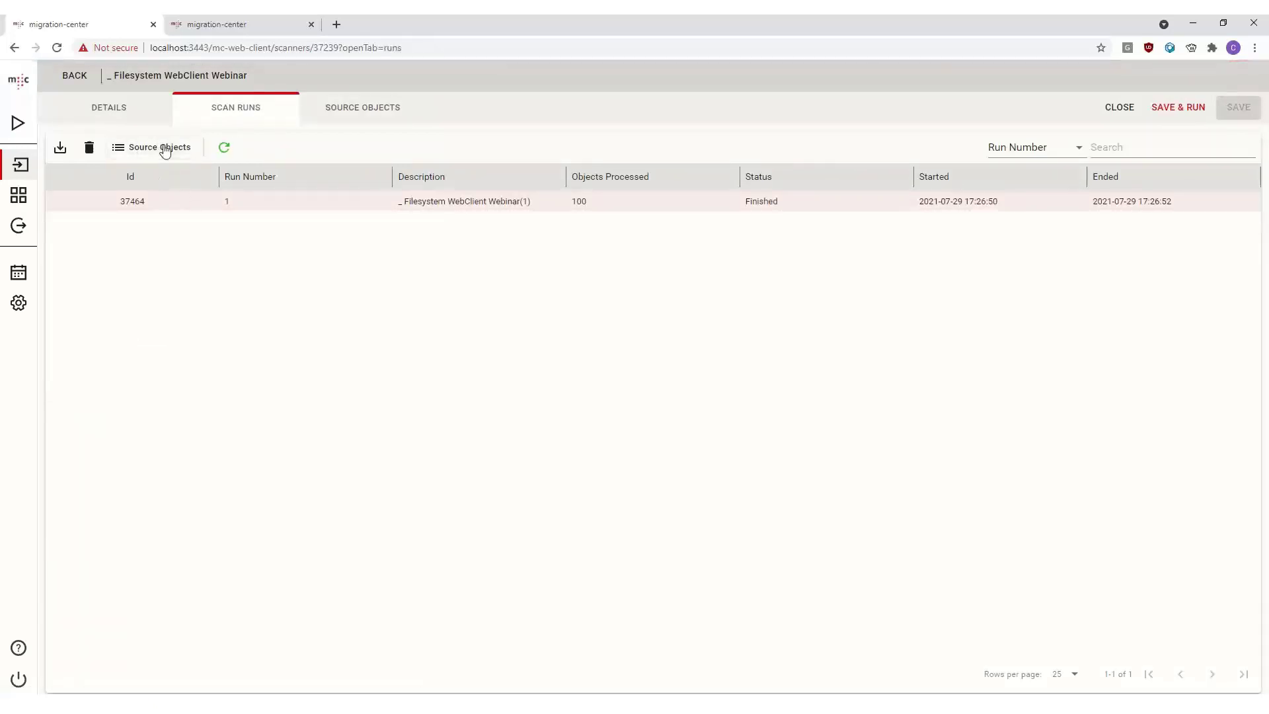
pyautogui.click(356, 117)
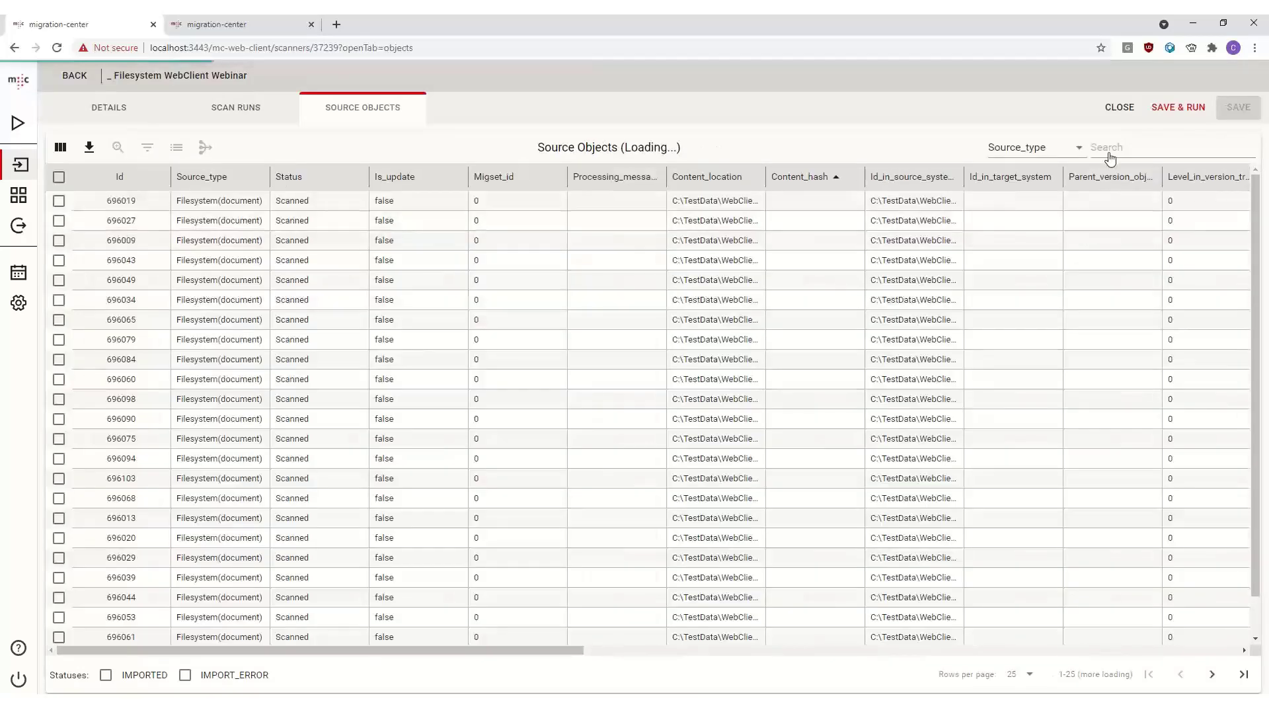
# - Examine the source objects' search field list and scroll across their attribute columns
pyautogui.click(1080, 150)
pyautogui.click(1080, 153)
pyautogui.click(1080, 153)
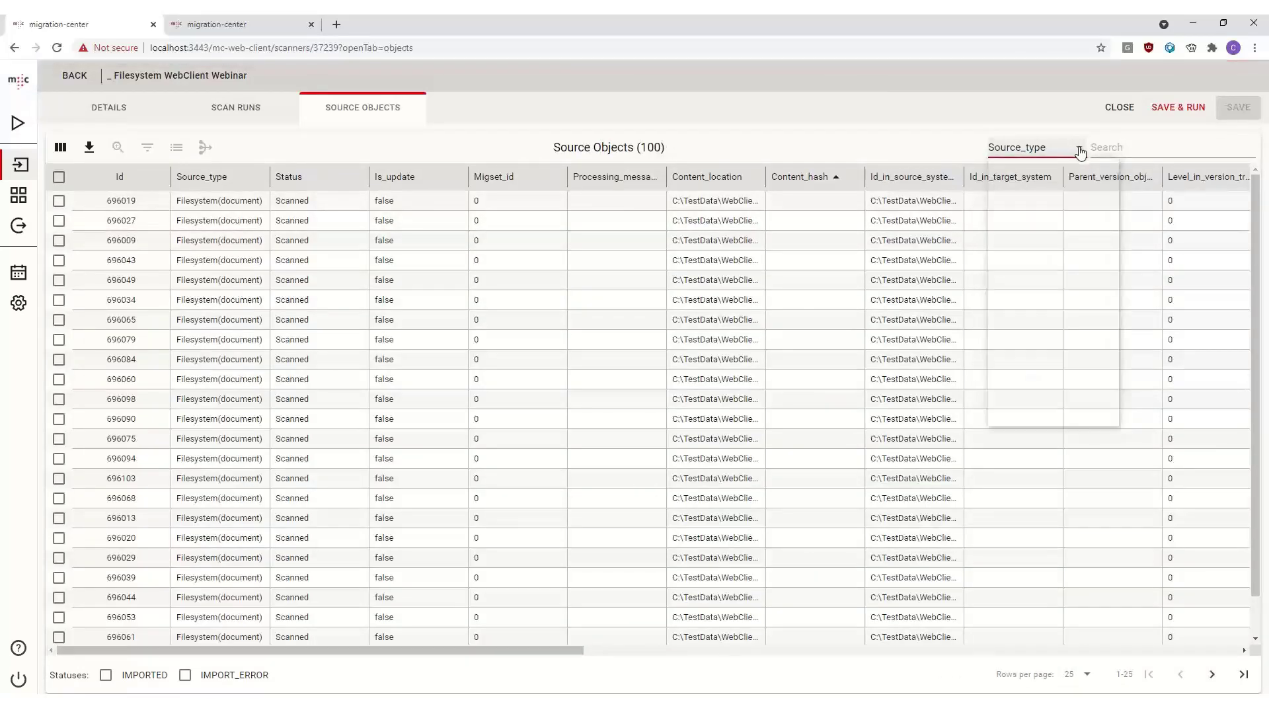
pyautogui.scroll(-3, 1058, 297)
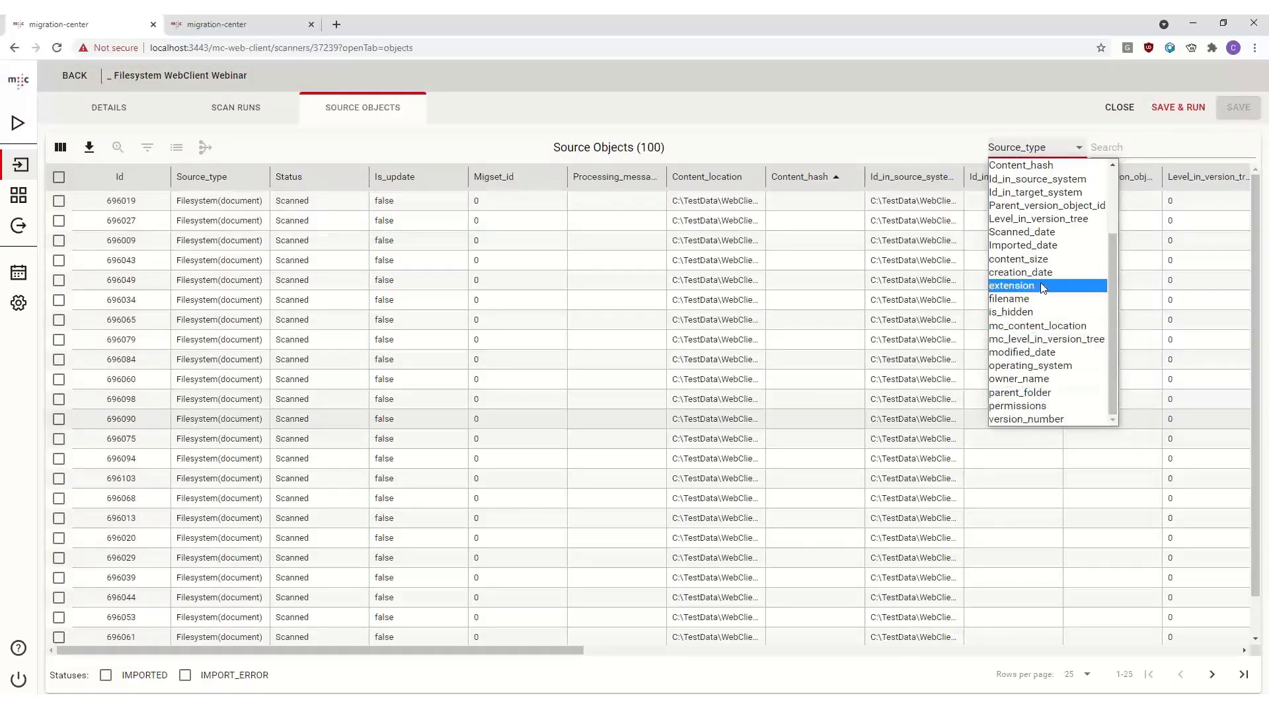
pyautogui.click(406, 266)
pyautogui.click(728, 262)
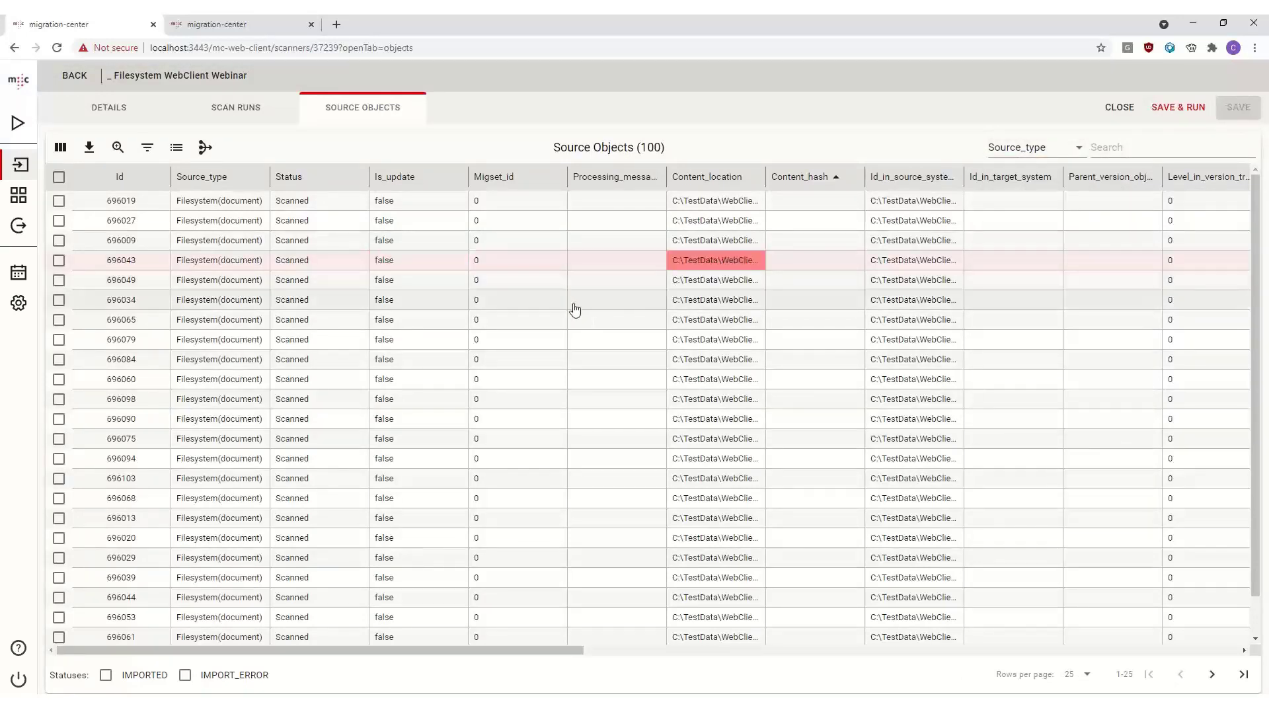
pyautogui.hscroll(3, 570, 304)
pyautogui.hscroll(12, 571, 306)
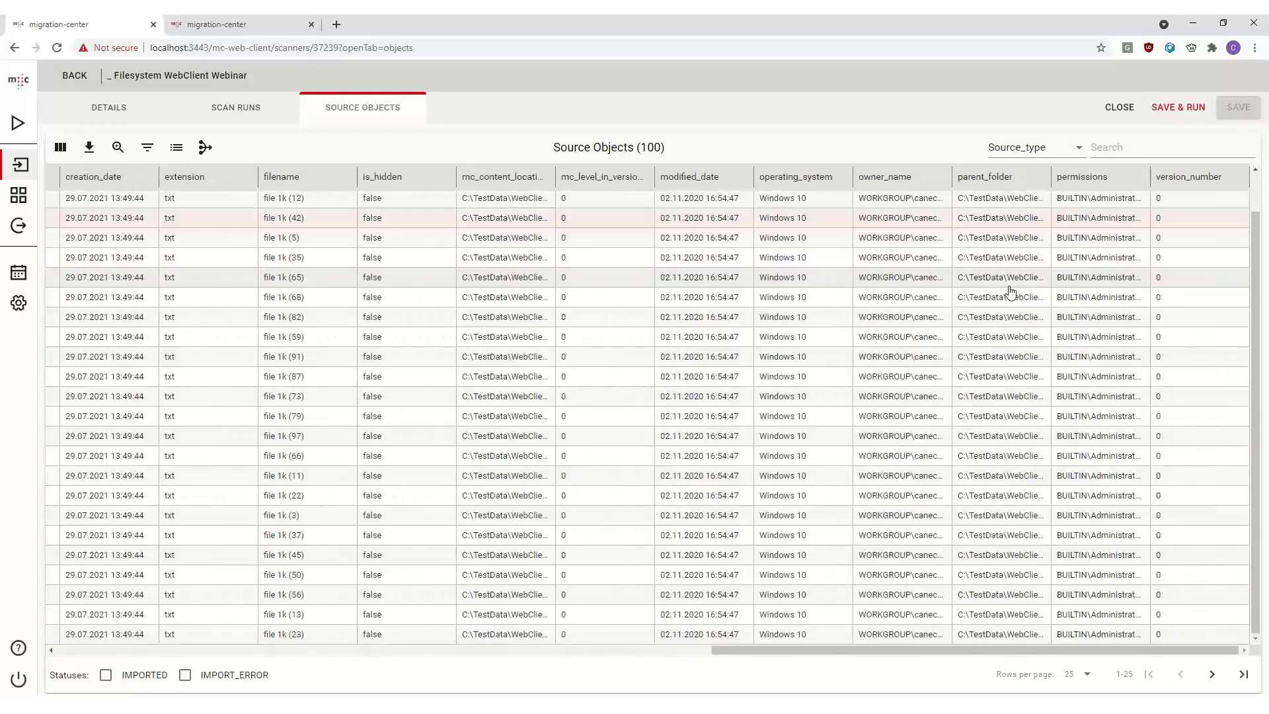
pyautogui.click(1087, 674)
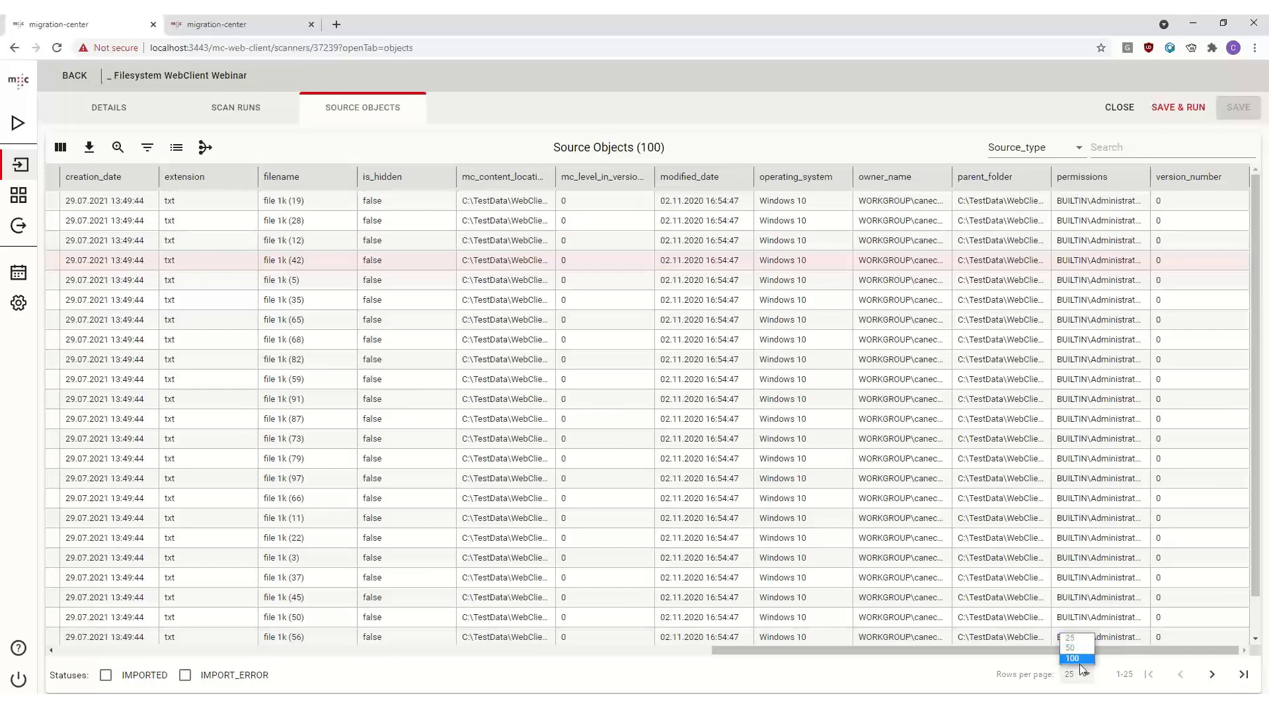
pyautogui.click(610, 324)
# - View the full mc_content_location value of the file 1k (82) object
pyautogui.scroll(-2, 569, 346)
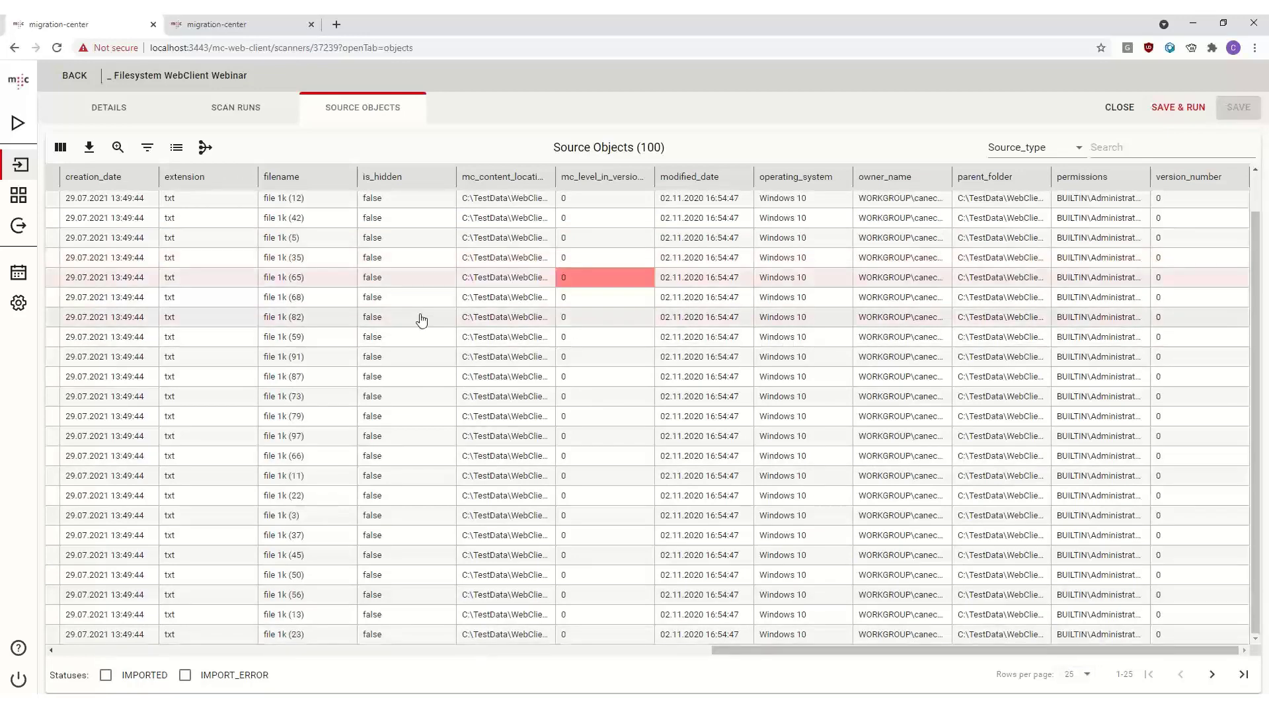
pyautogui.click(428, 320)
pyautogui.rightClick(510, 322)
pyautogui.click(551, 336)
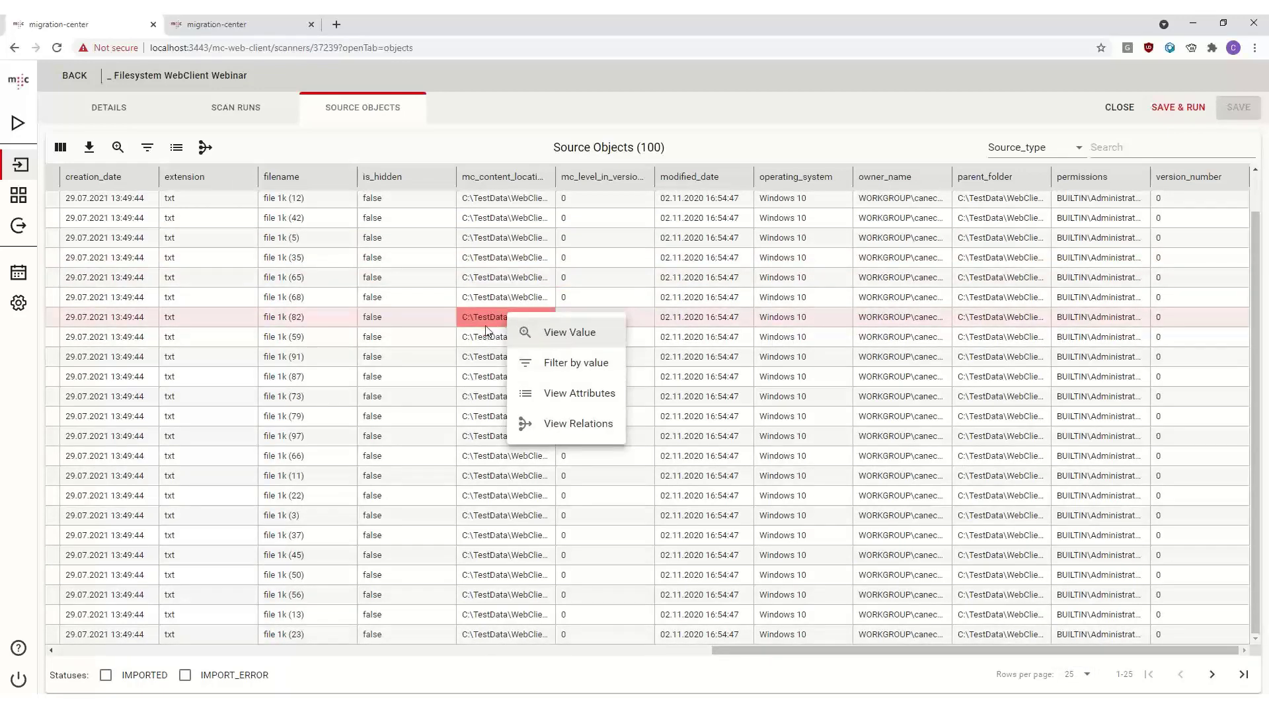
pyautogui.moveTo(570, 277); pyautogui.dragTo(333, 274)
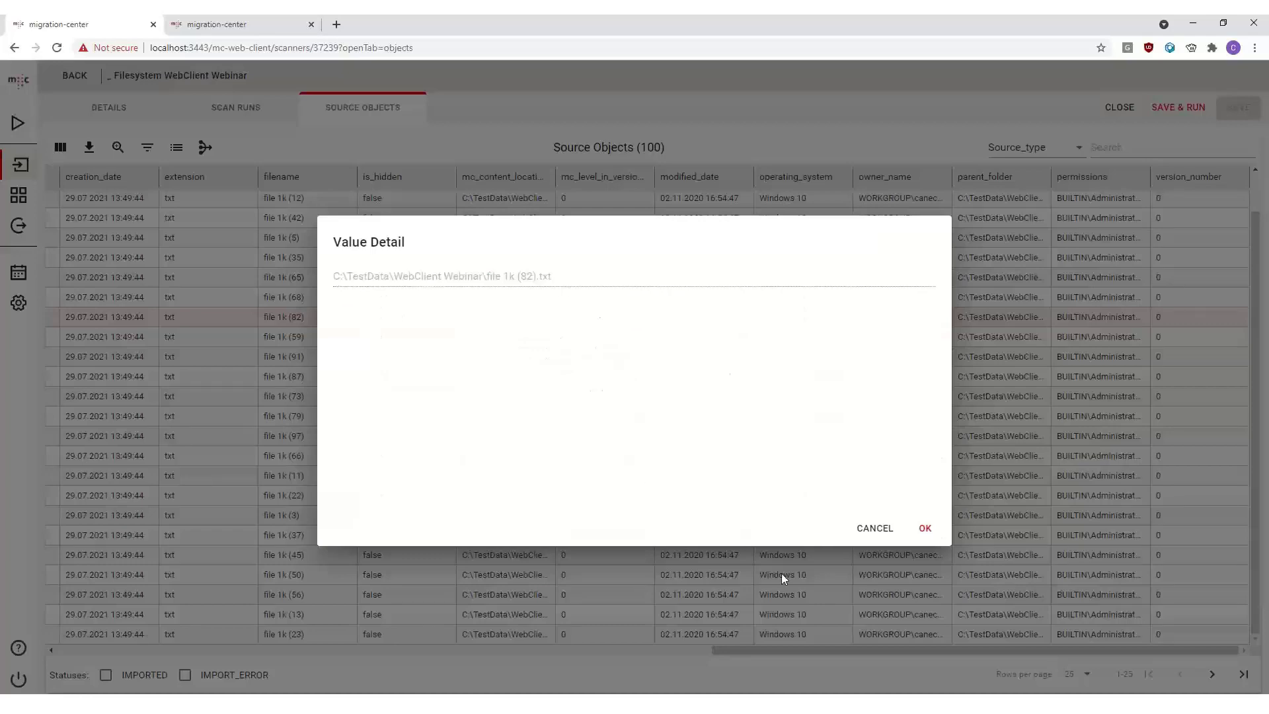
pyautogui.click(875, 528)
# - View all attributes of the file 1k (82) source object
pyautogui.rightClick(526, 319)
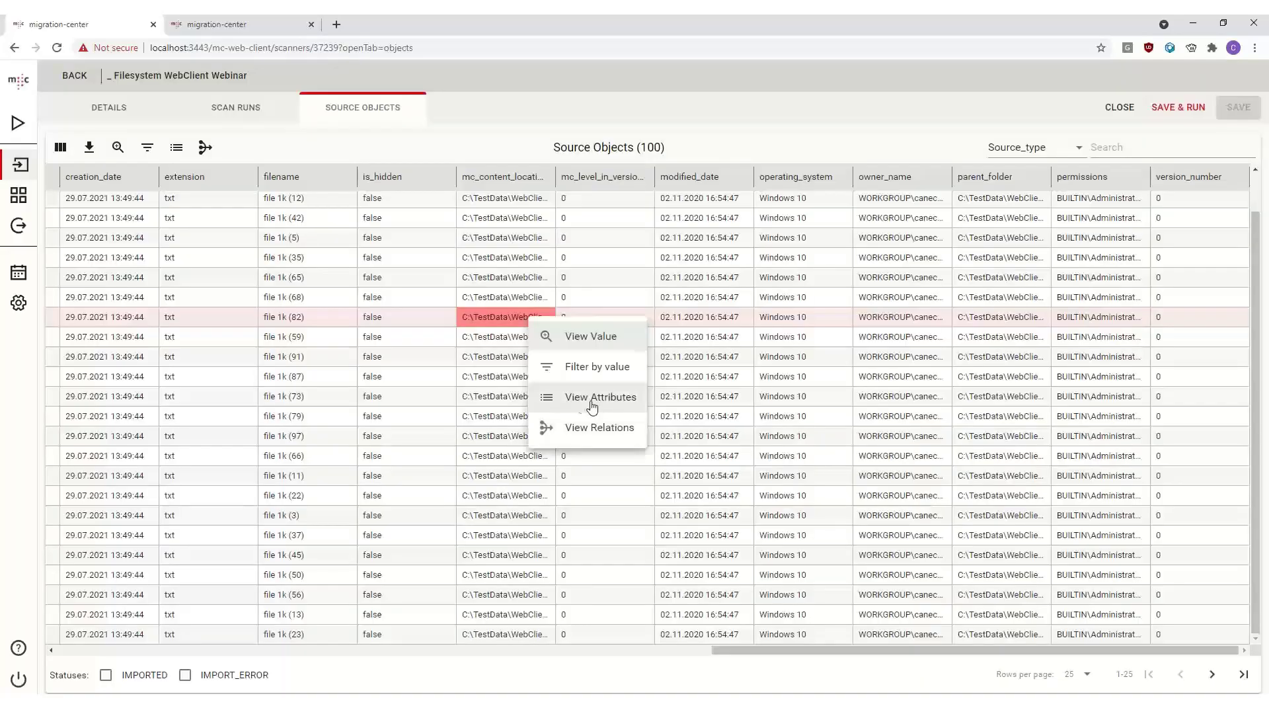
pyautogui.click(578, 398)
pyautogui.scroll(-2, 680, 291)
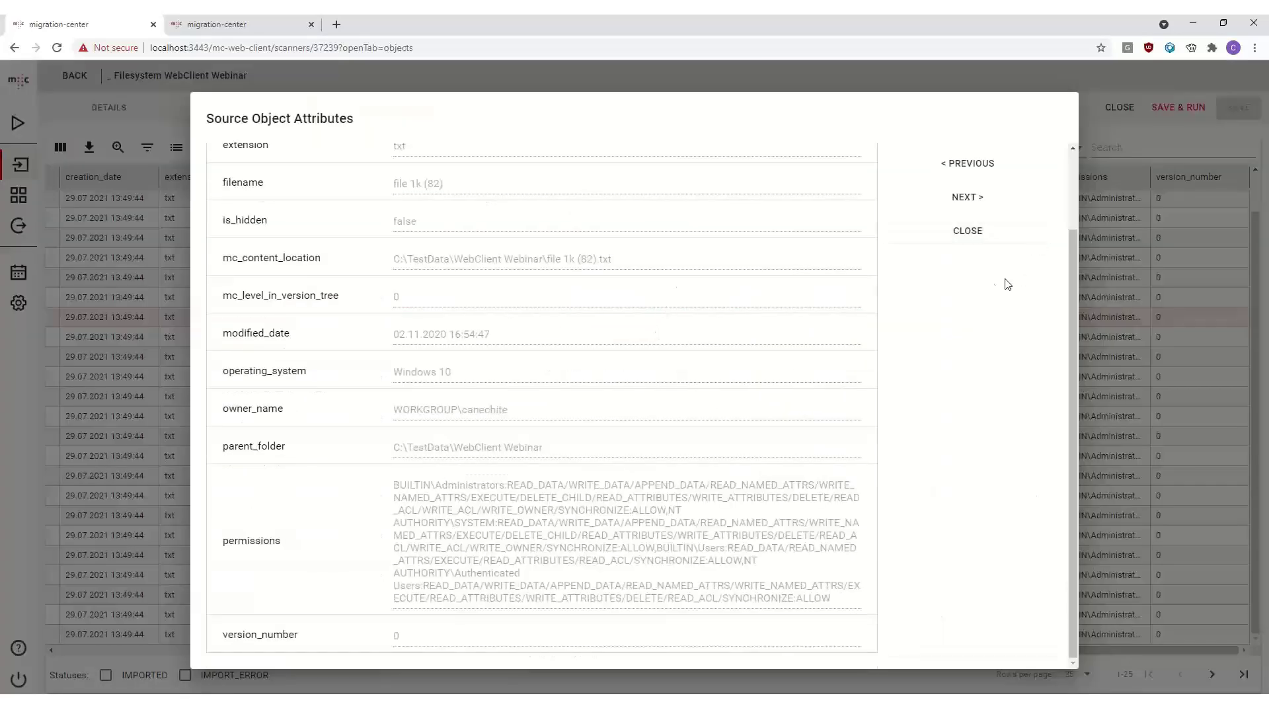
pyautogui.click(967, 231)
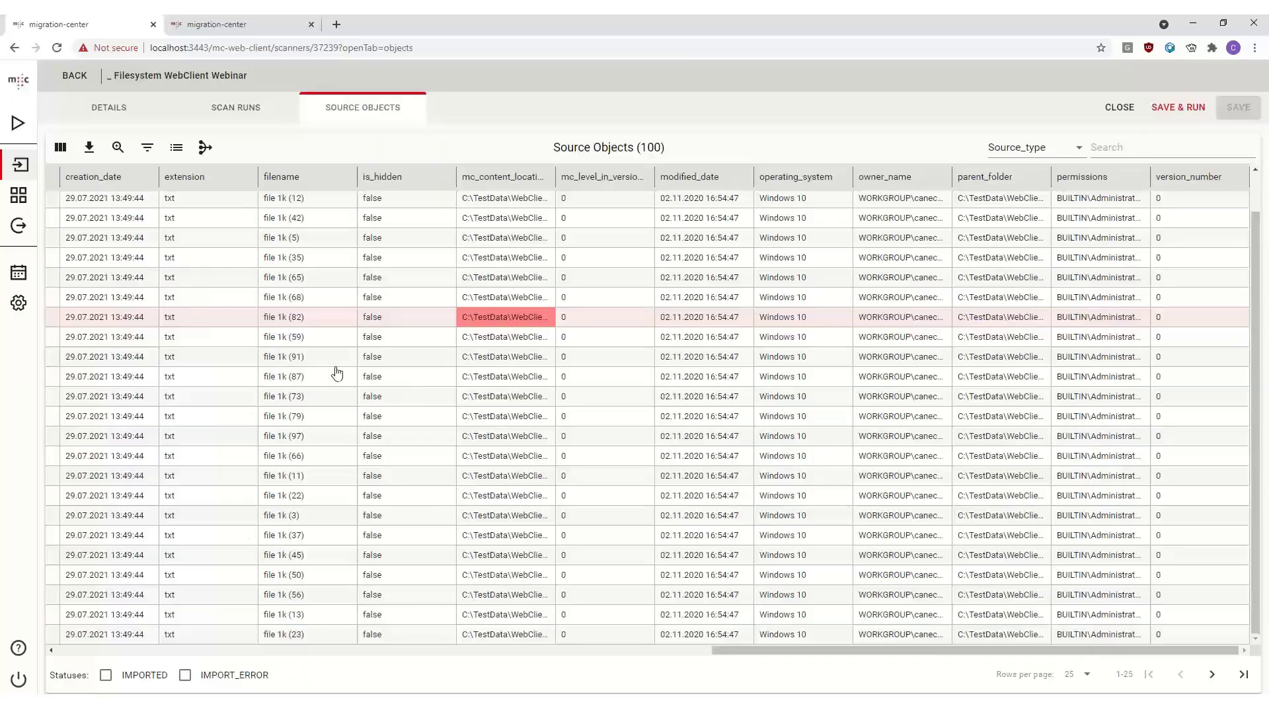
pyautogui.click(310, 258)
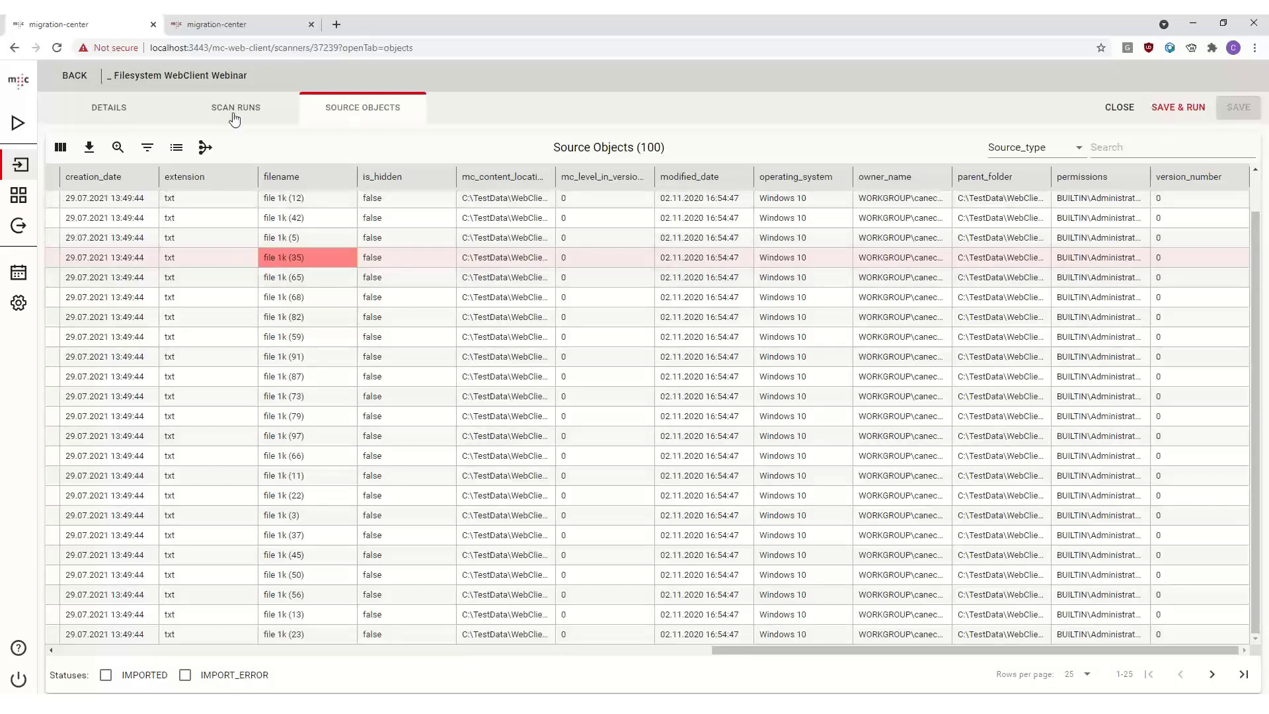
# - Open the migration sets list and widen its Name and Processing Type columns
pyautogui.click(20, 164)
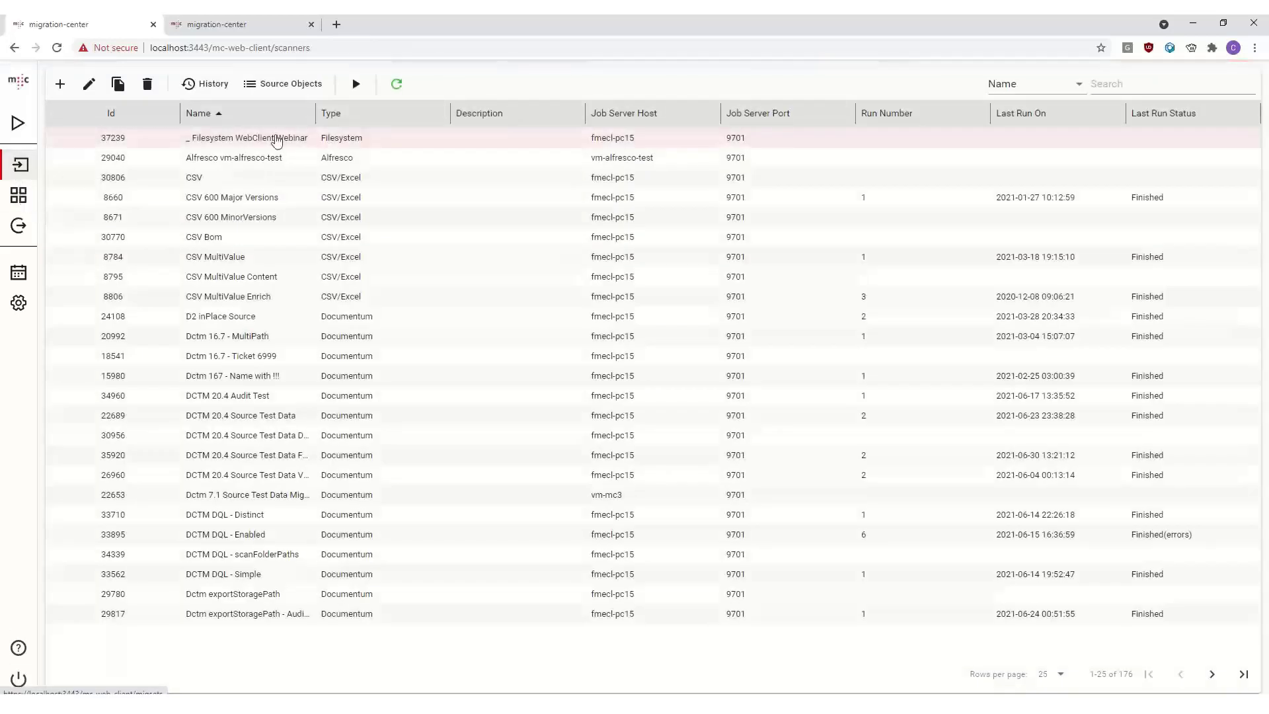
pyautogui.click(12, 198)
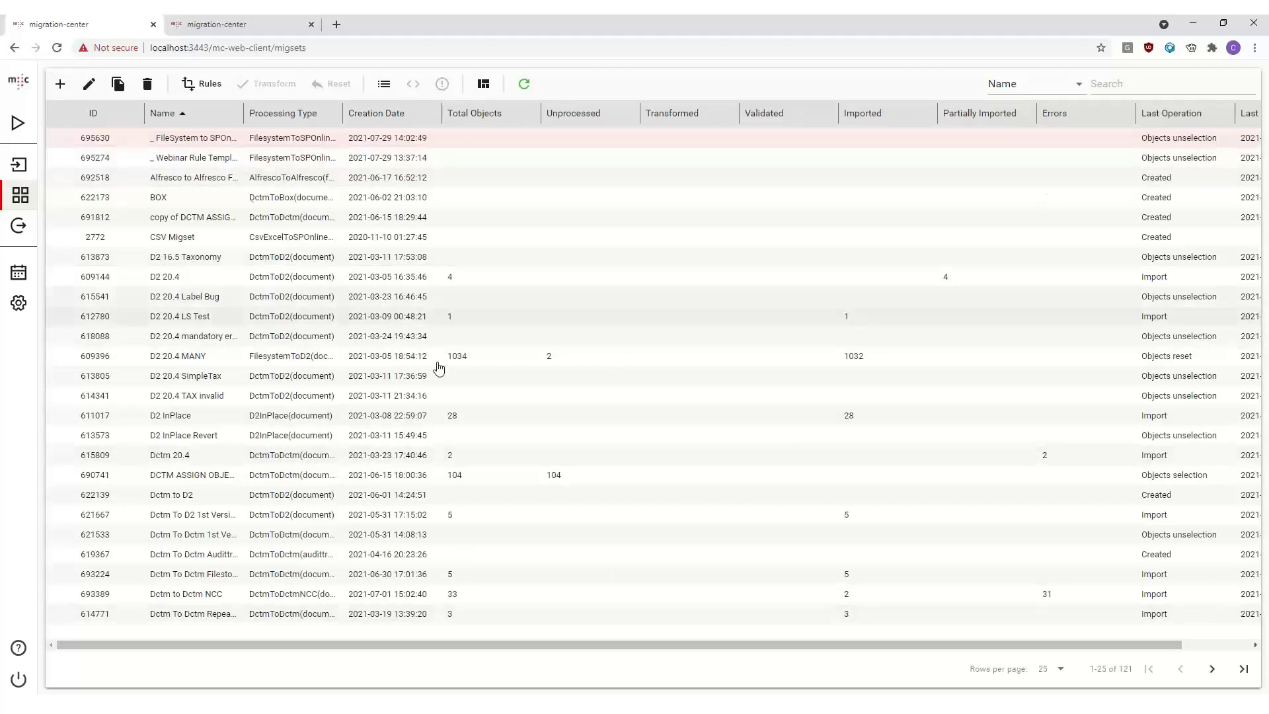
pyautogui.moveTo(244, 119); pyautogui.dragTo(329, 122)
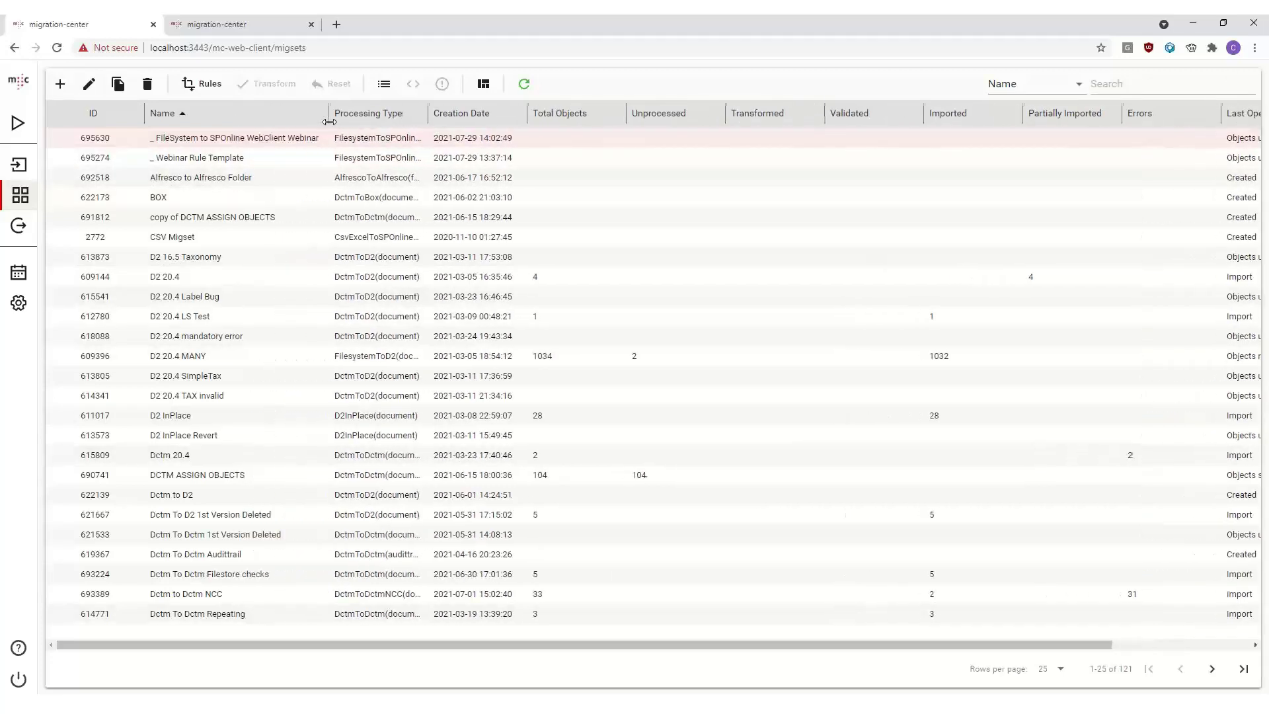
pyautogui.moveTo(429, 121); pyautogui.dragTo(499, 123)
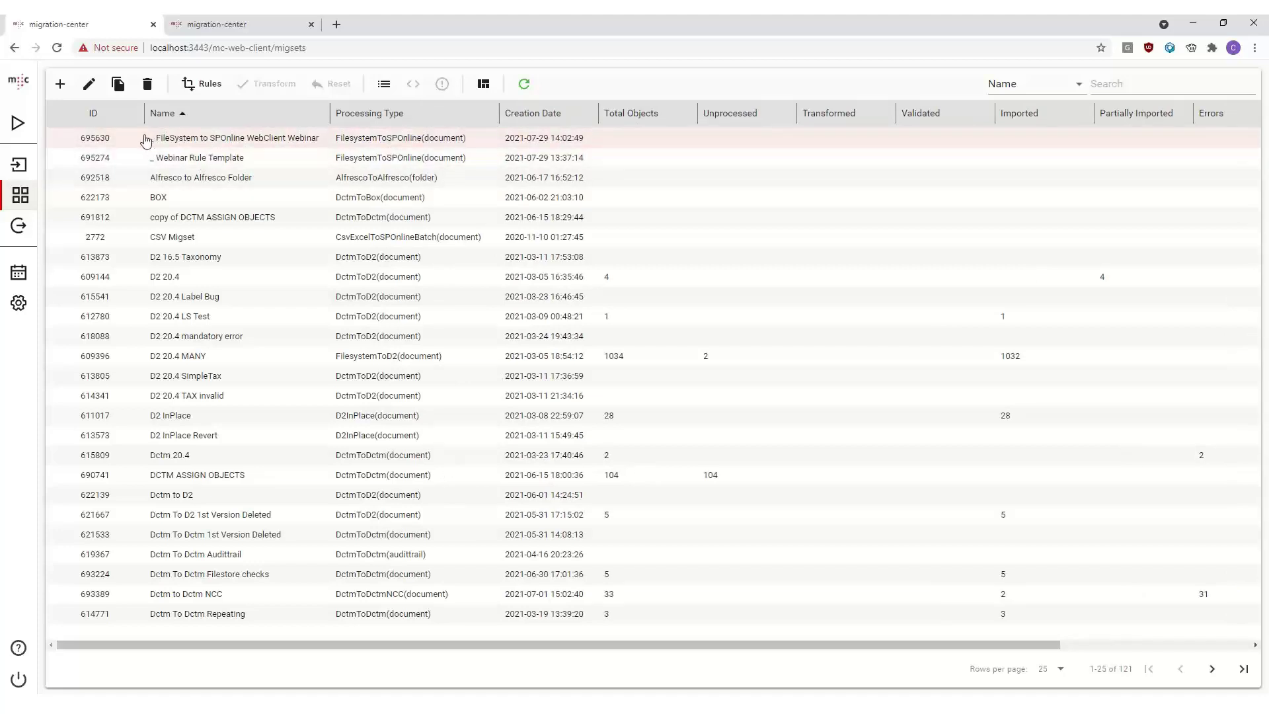
# - Open the _ FileSystem to SPOnline WebClient Webinar migration set
pyautogui.doubleClick(227, 142)
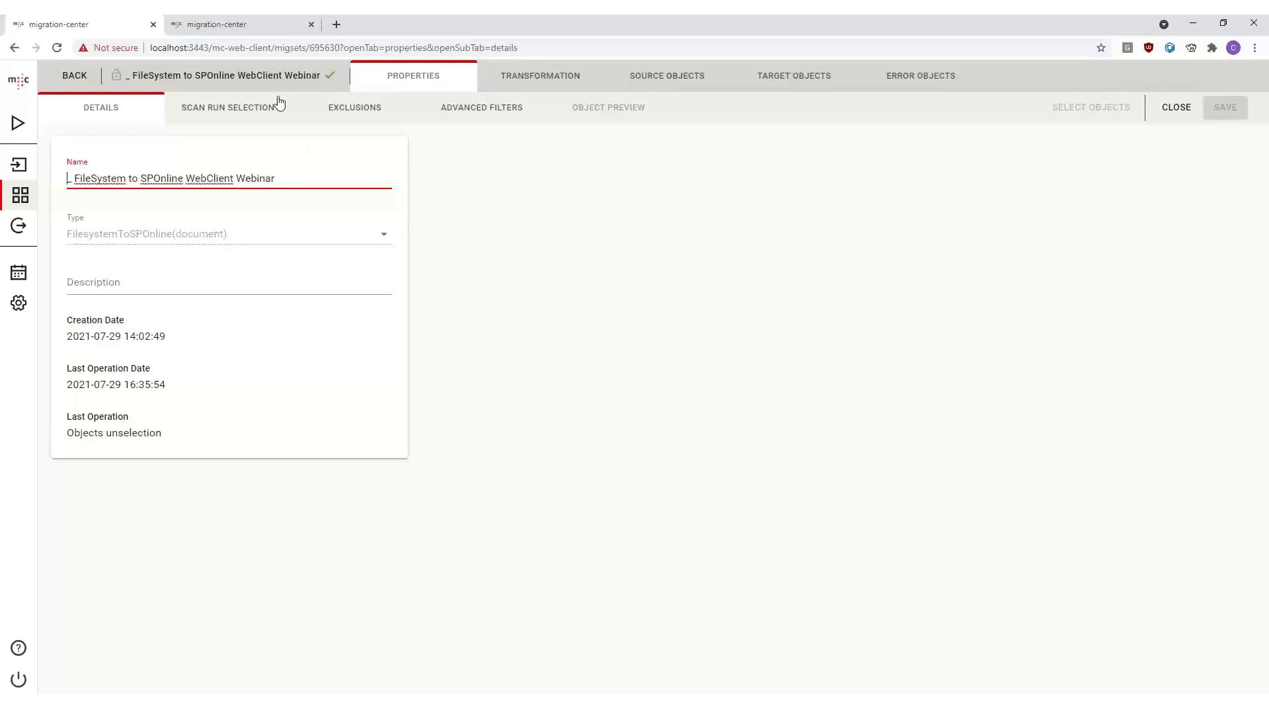
# - Examine the name and details of the migration set
pyautogui.click(438, 77)
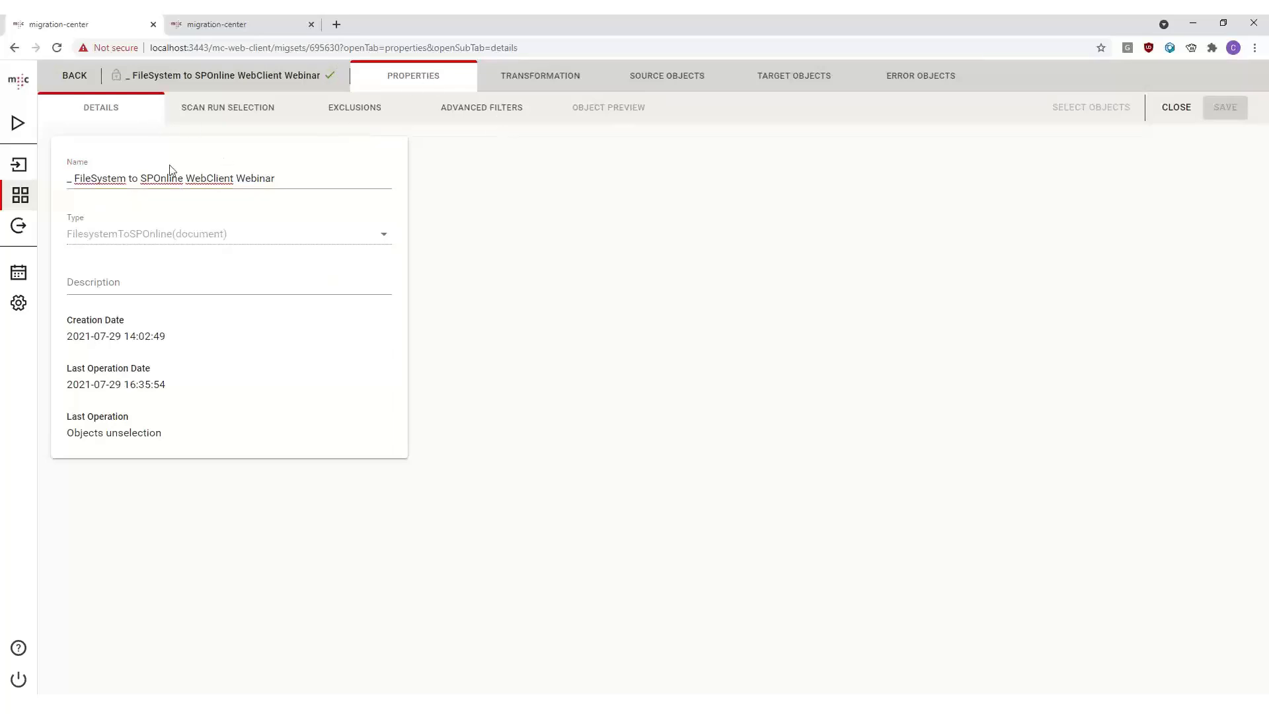
pyautogui.click(170, 188)
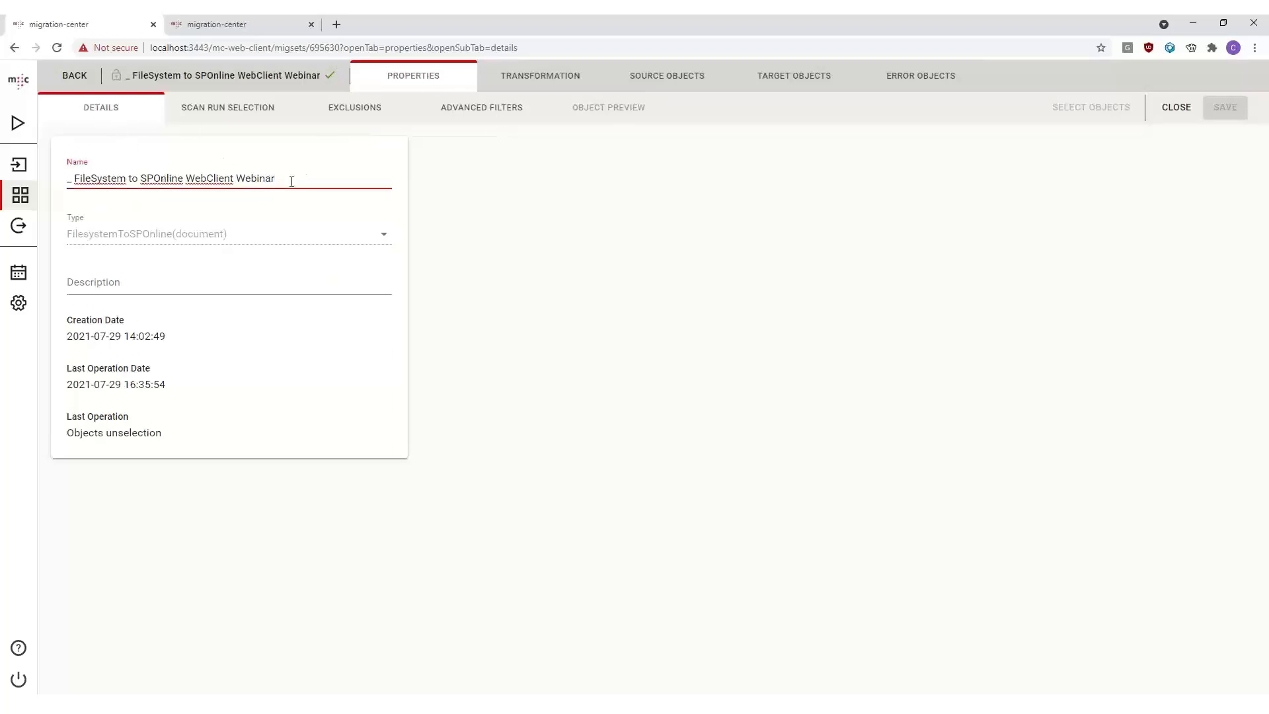
pyautogui.moveTo(291, 182); pyautogui.dragTo(164, 229)
pyautogui.click(253, 236)
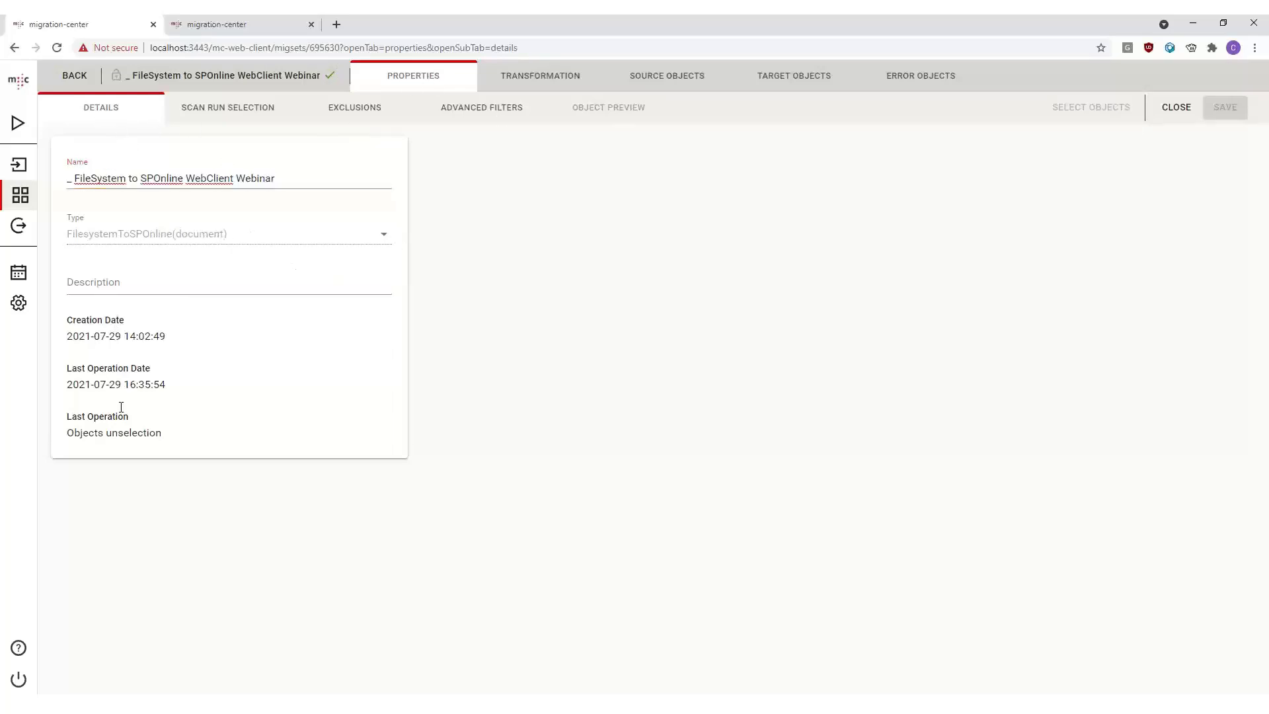
# - Add the _ Filesystem WebClient Webinar scan run to the migration set's selected scan runs and save
pyautogui.click(217, 115)
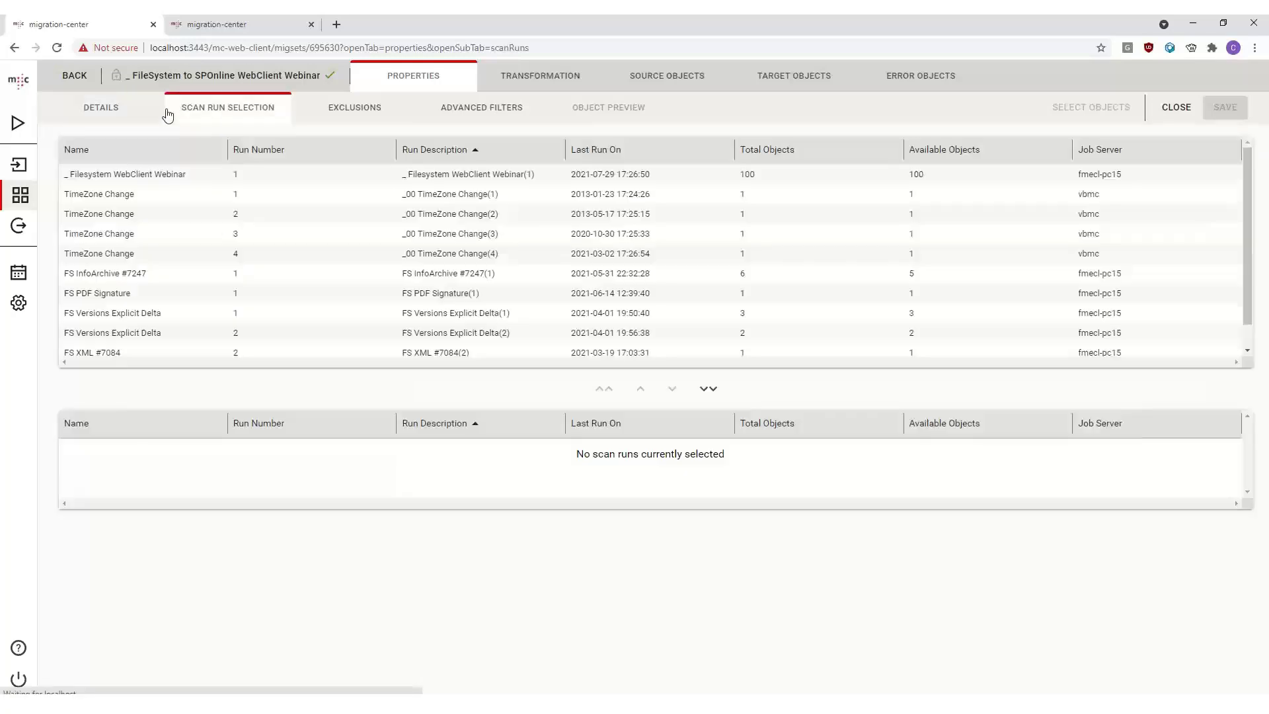
pyautogui.click(373, 174)
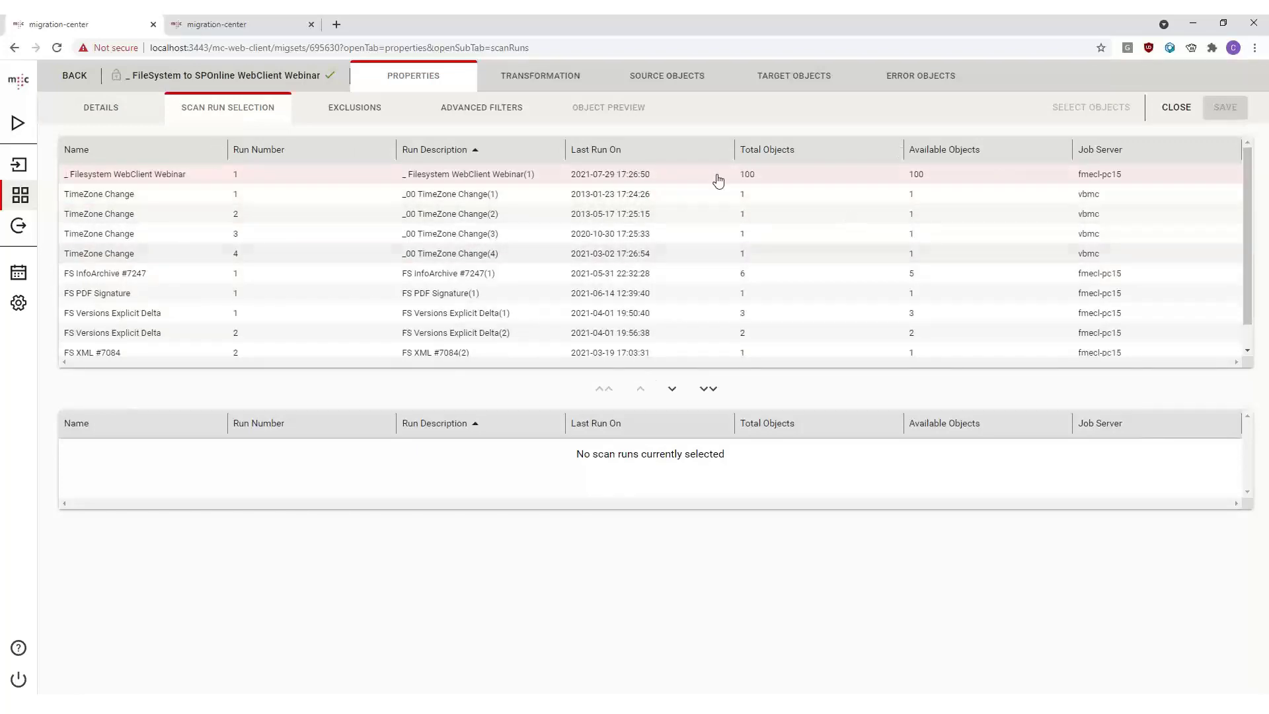
pyautogui.moveTo(229, 157); pyautogui.dragTo(134, 156)
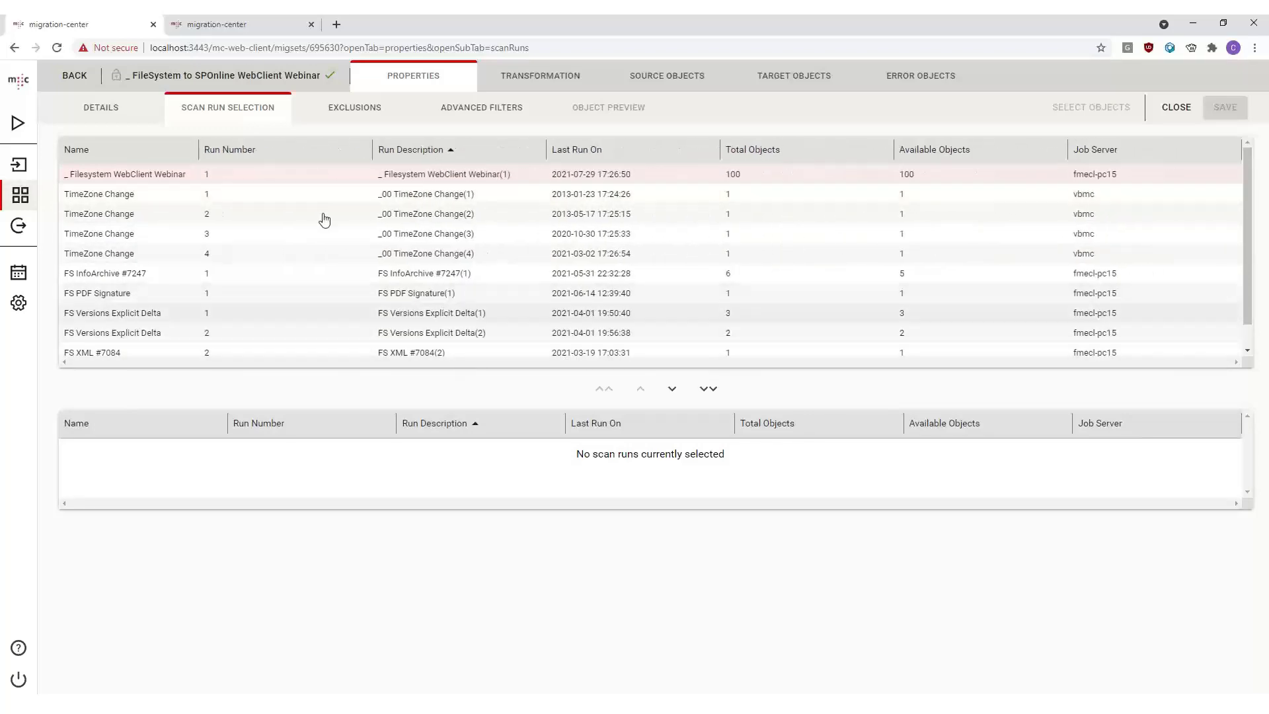
pyautogui.doubleClick(197, 179)
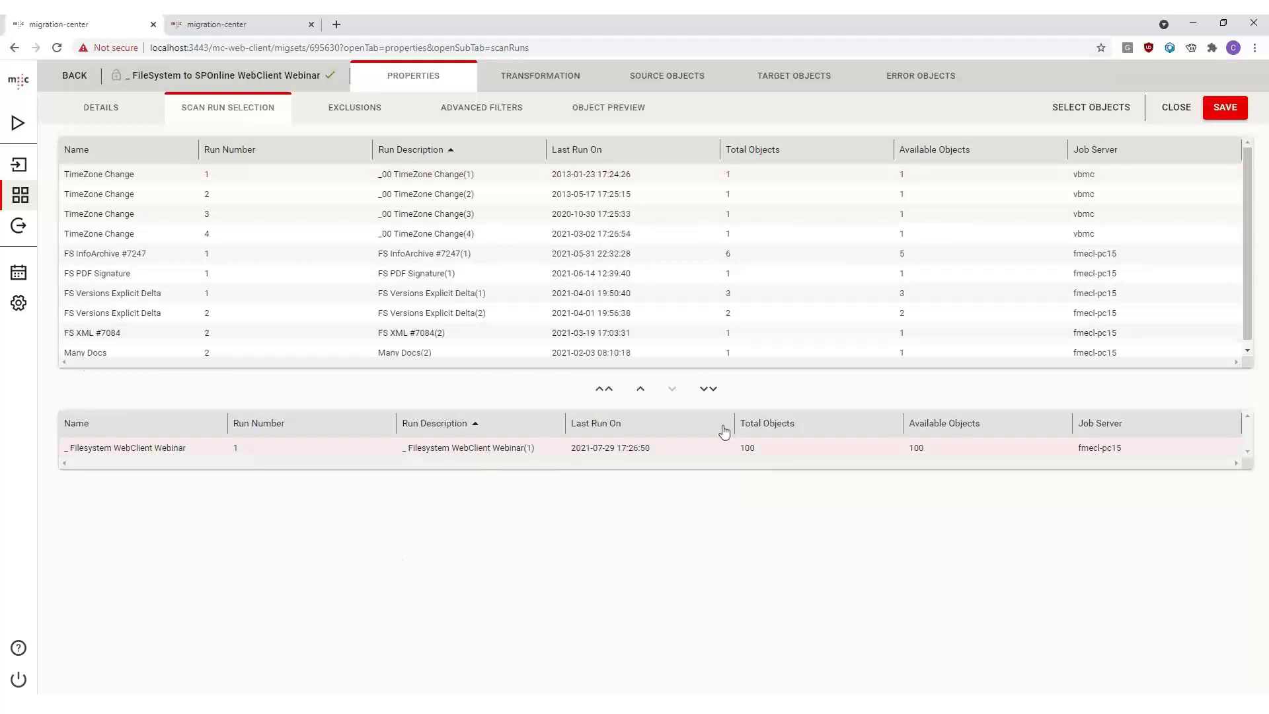
pyautogui.click(1230, 113)
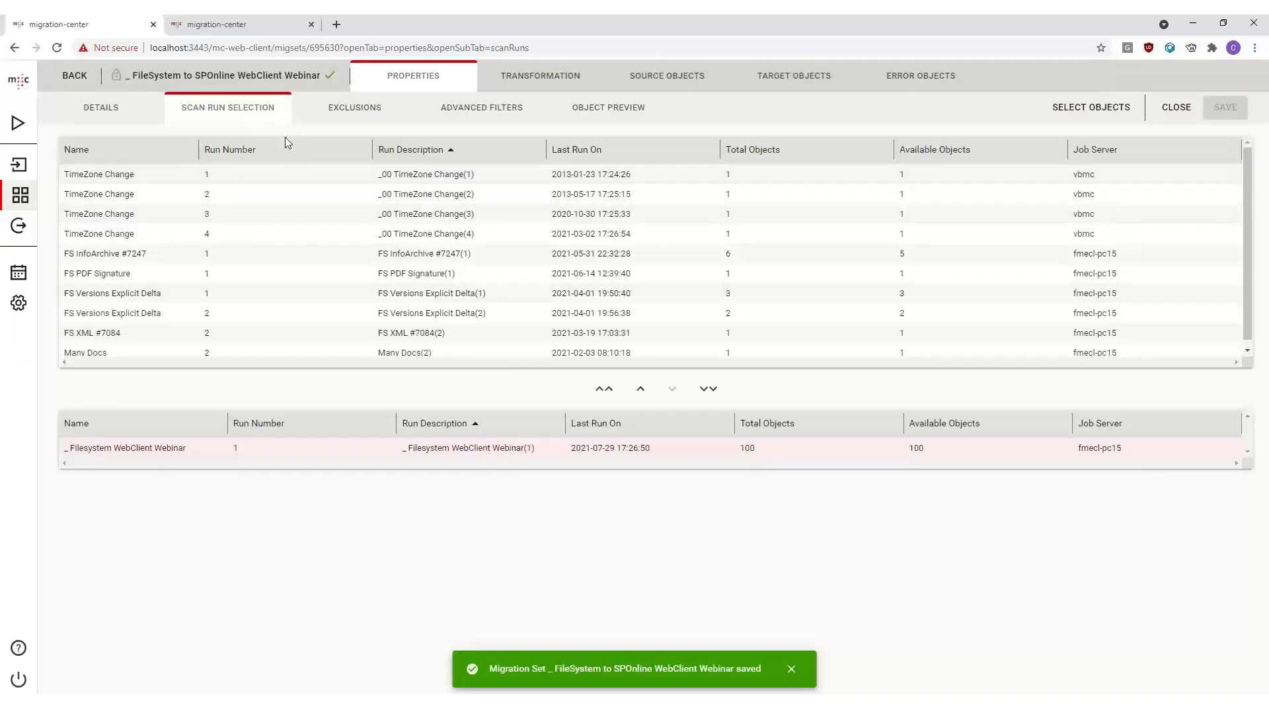
# - Exclude the filename values file1k (1) and file1k (11) from the migration set
pyautogui.click(339, 112)
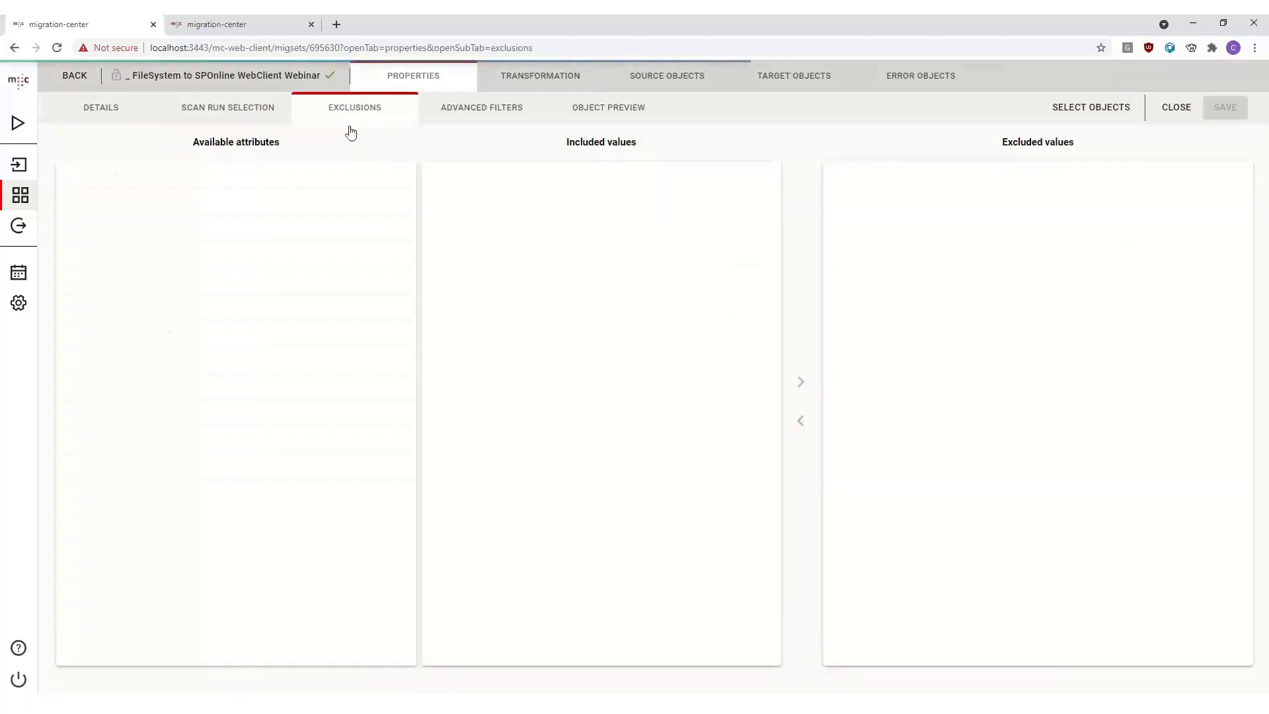
pyautogui.click(200, 218)
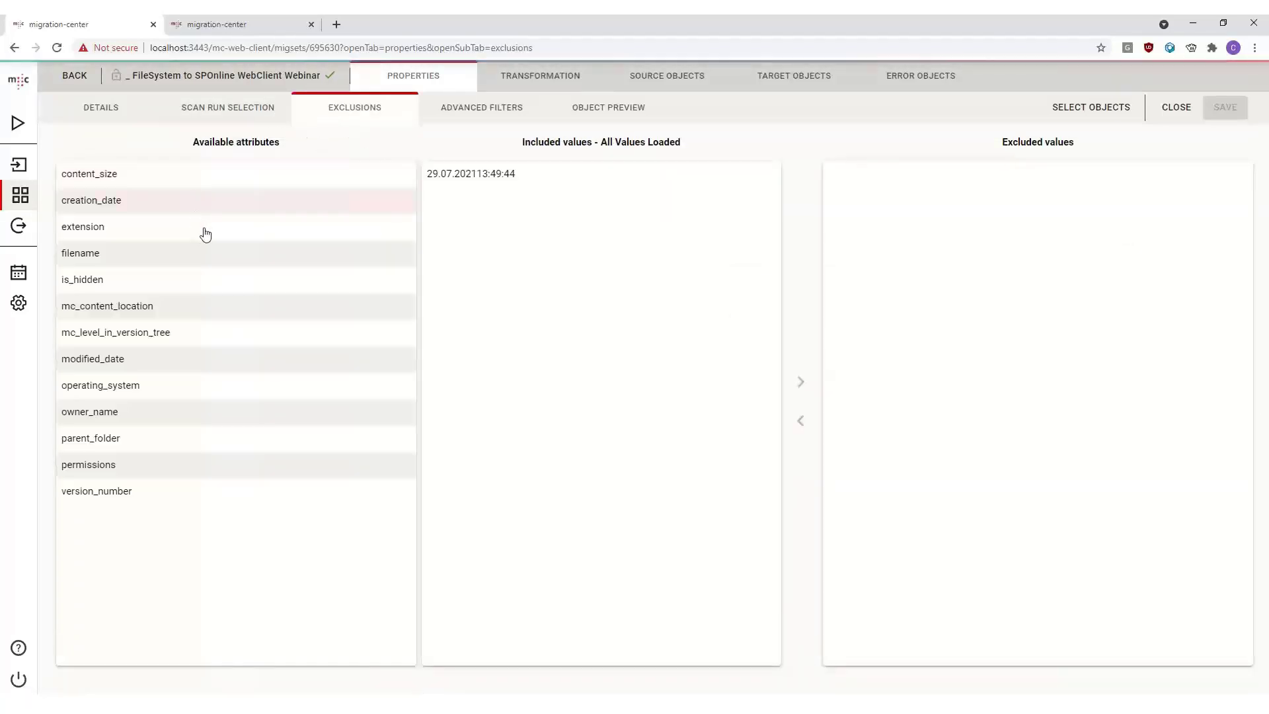
pyautogui.click(205, 253)
pyautogui.doubleClick(527, 185)
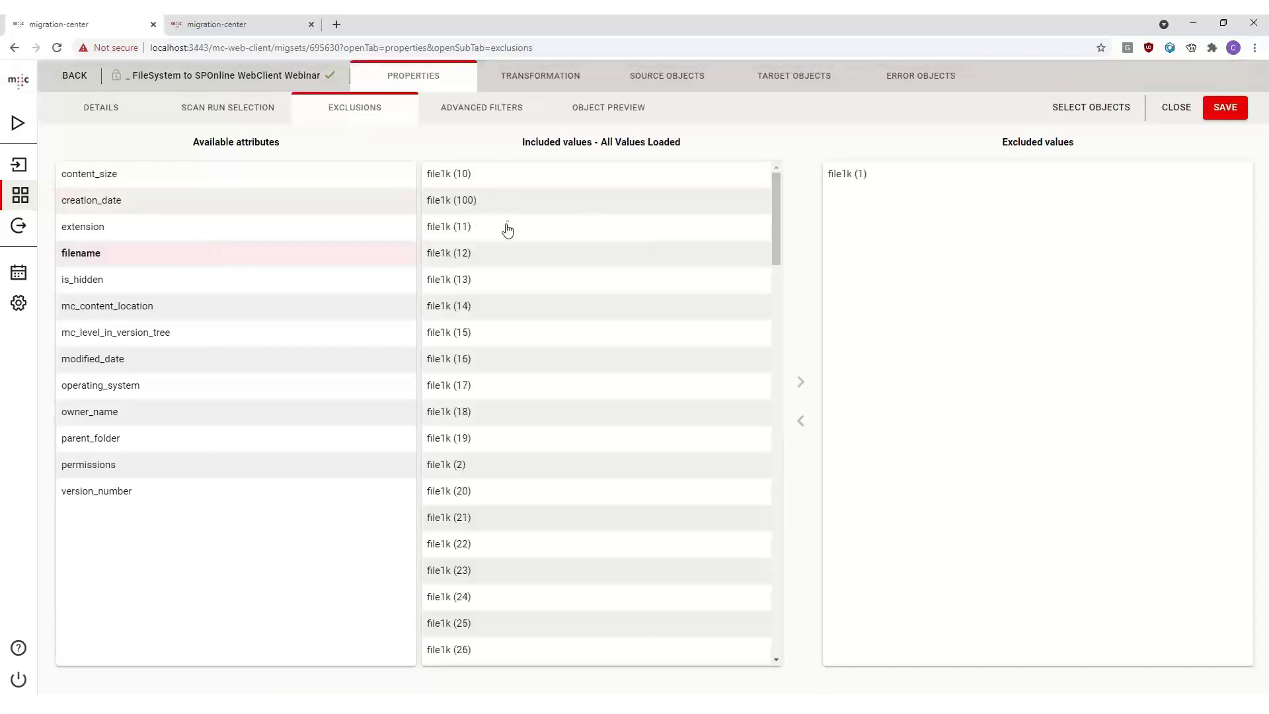
pyautogui.doubleClick(507, 228)
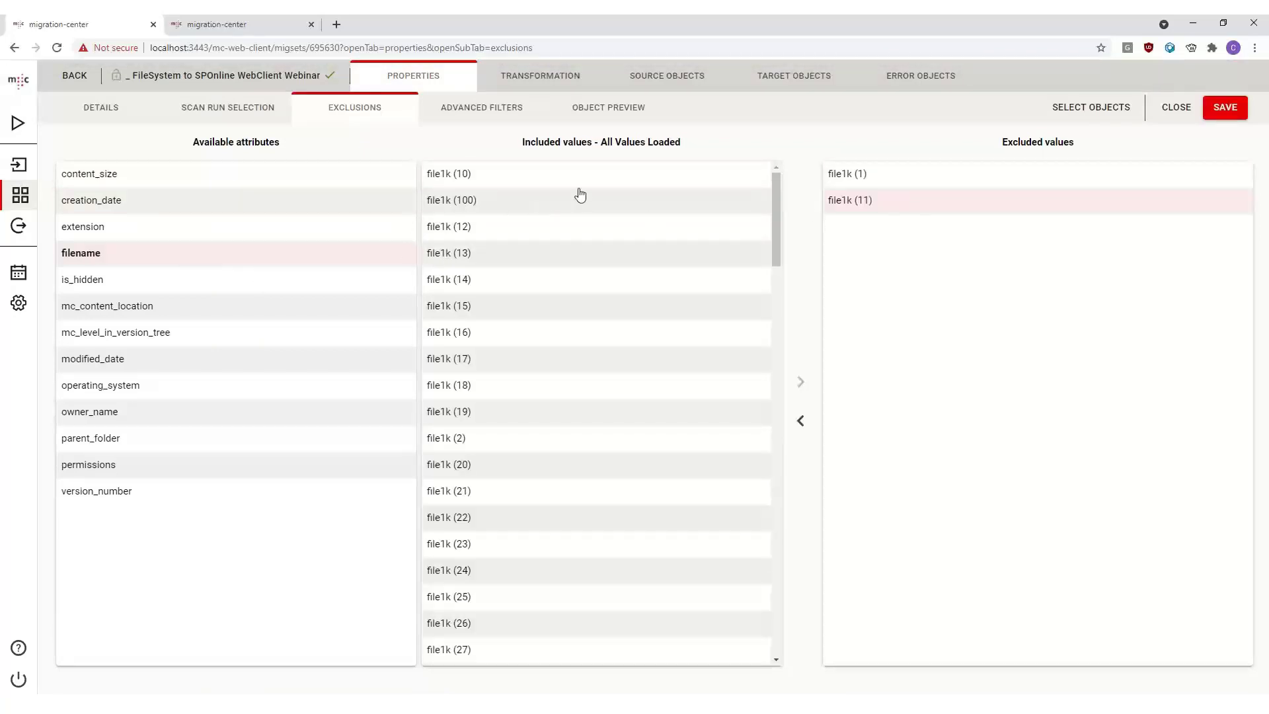
# - Preview the migration set's objects and run Select Objects to add them to the set
pyautogui.click(475, 113)
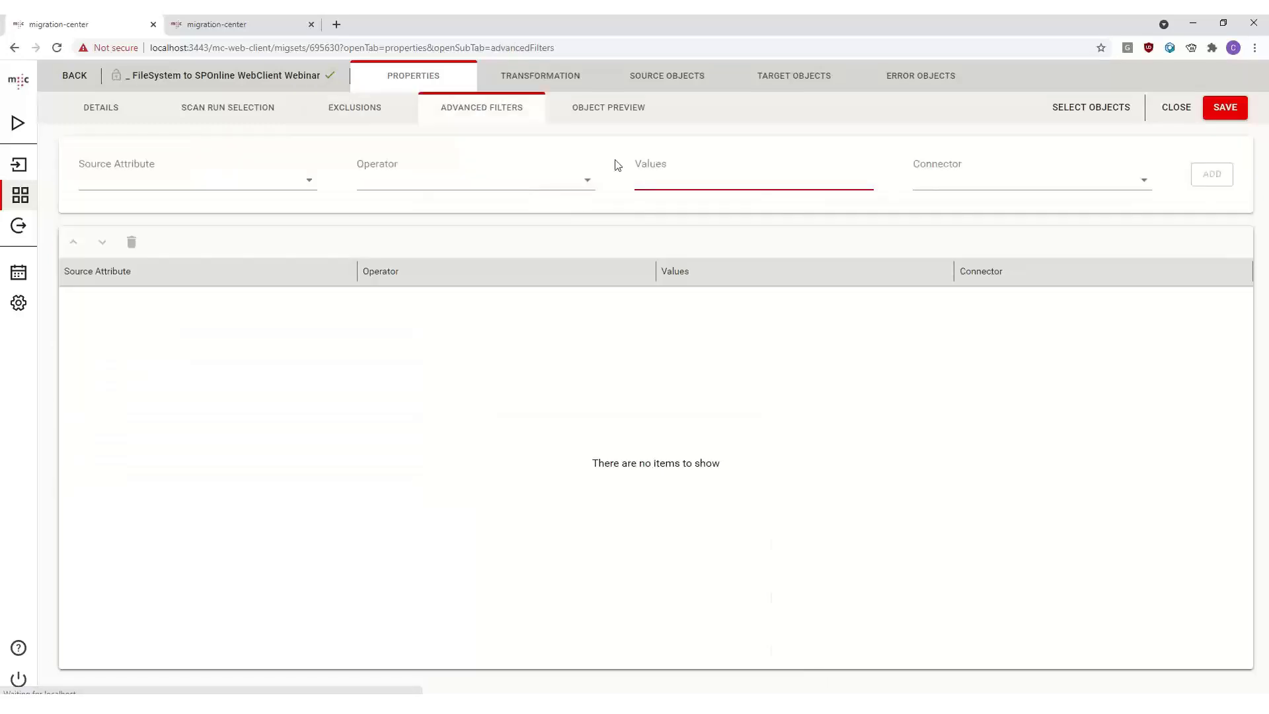
pyautogui.click(599, 123)
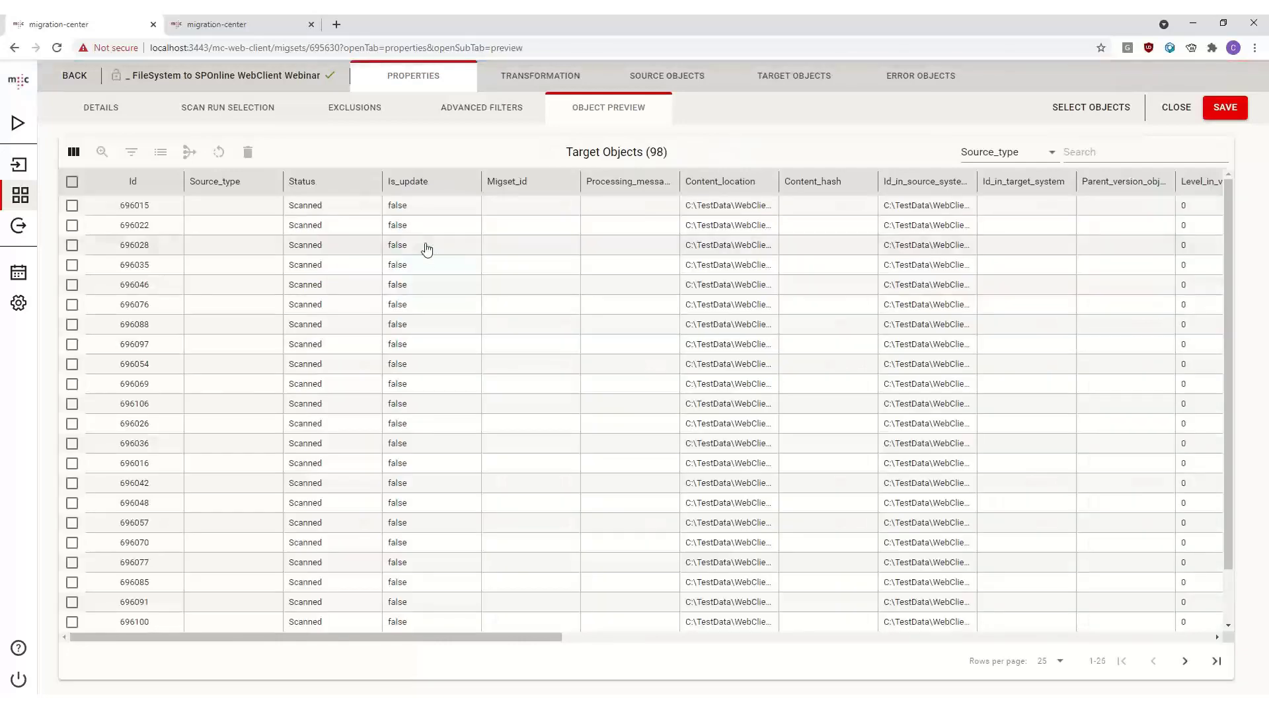
pyautogui.click(426, 249)
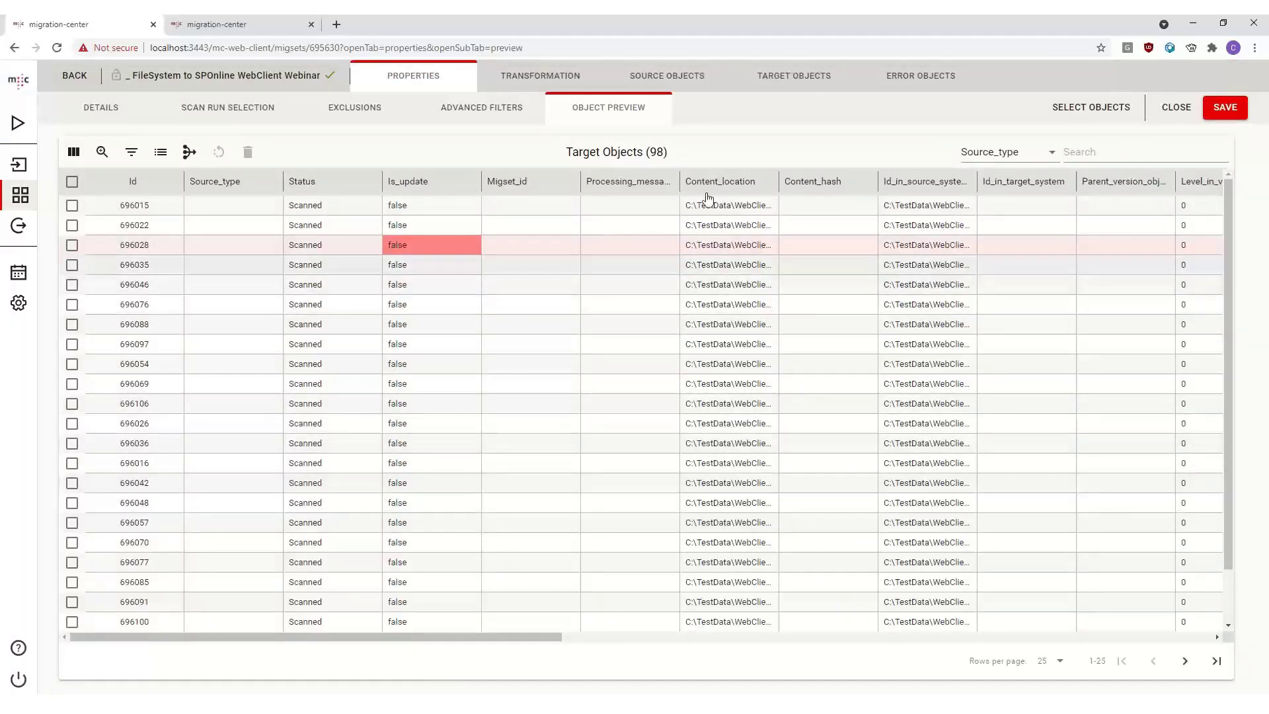
pyautogui.click(1081, 108)
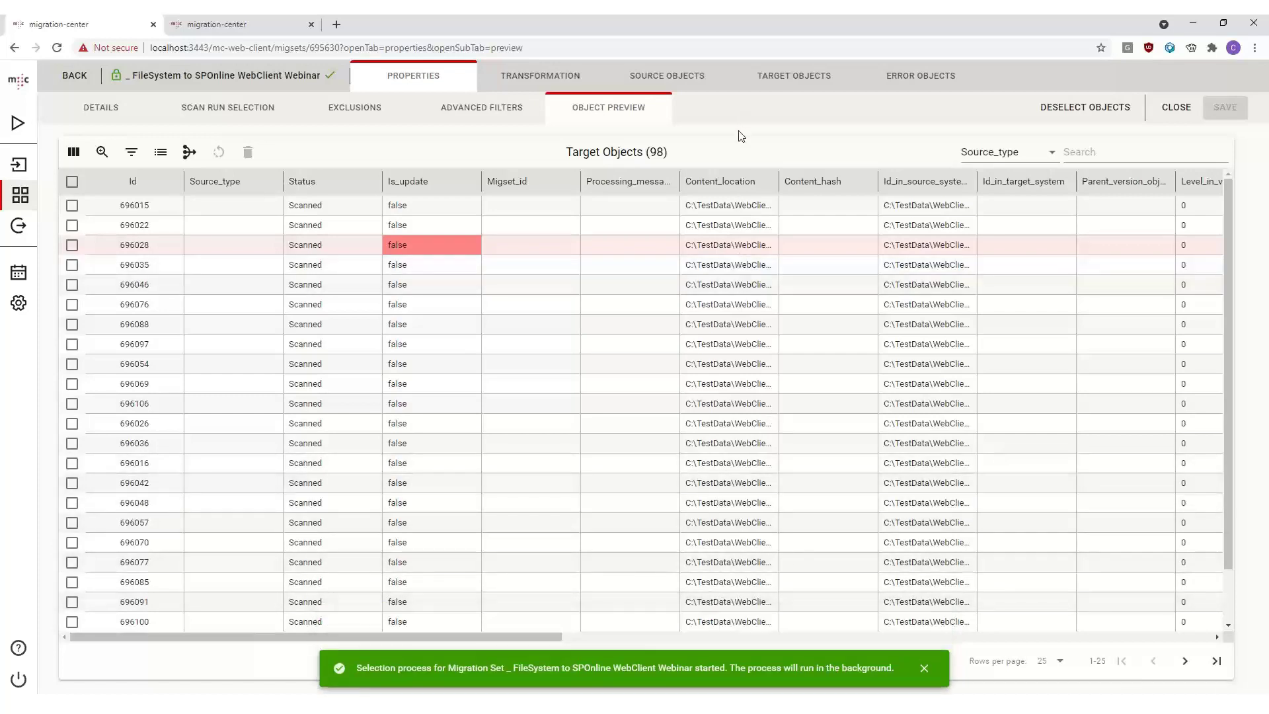
# - Open the migration set's transformation rules and resize the rule panels
pyautogui.click(535, 79)
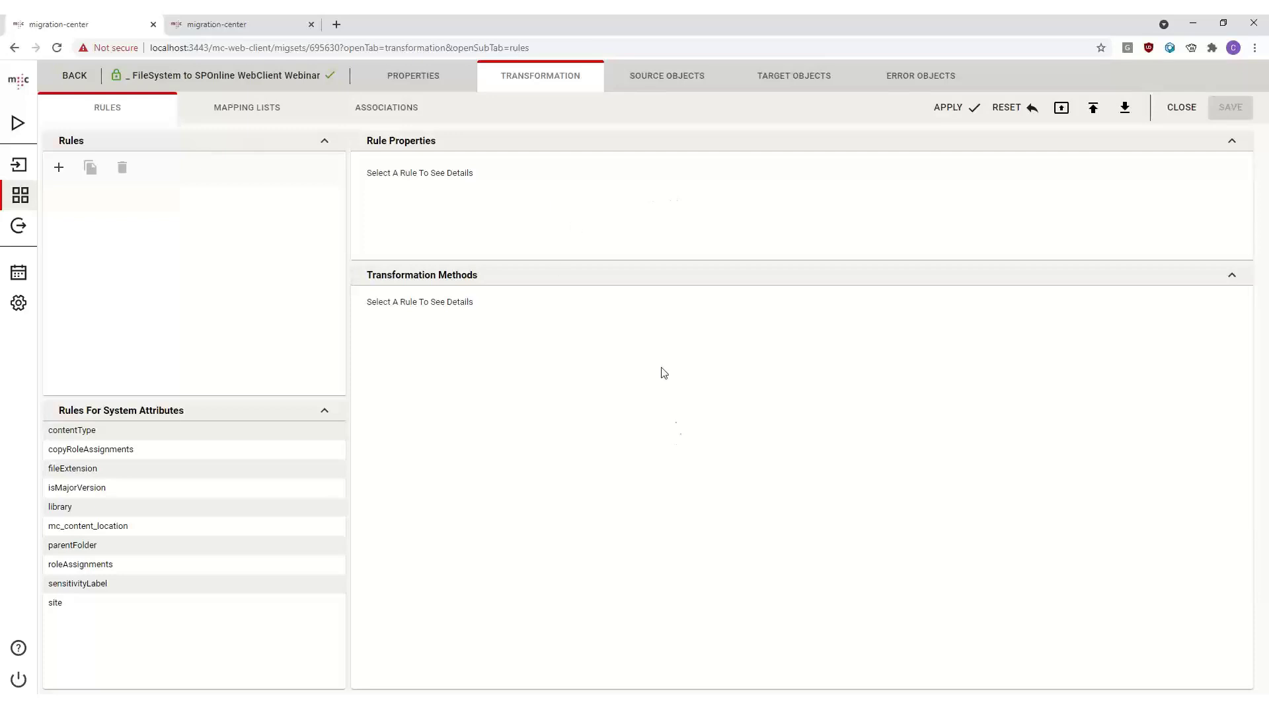
pyautogui.moveTo(351, 236); pyautogui.dragTo(428, 234)
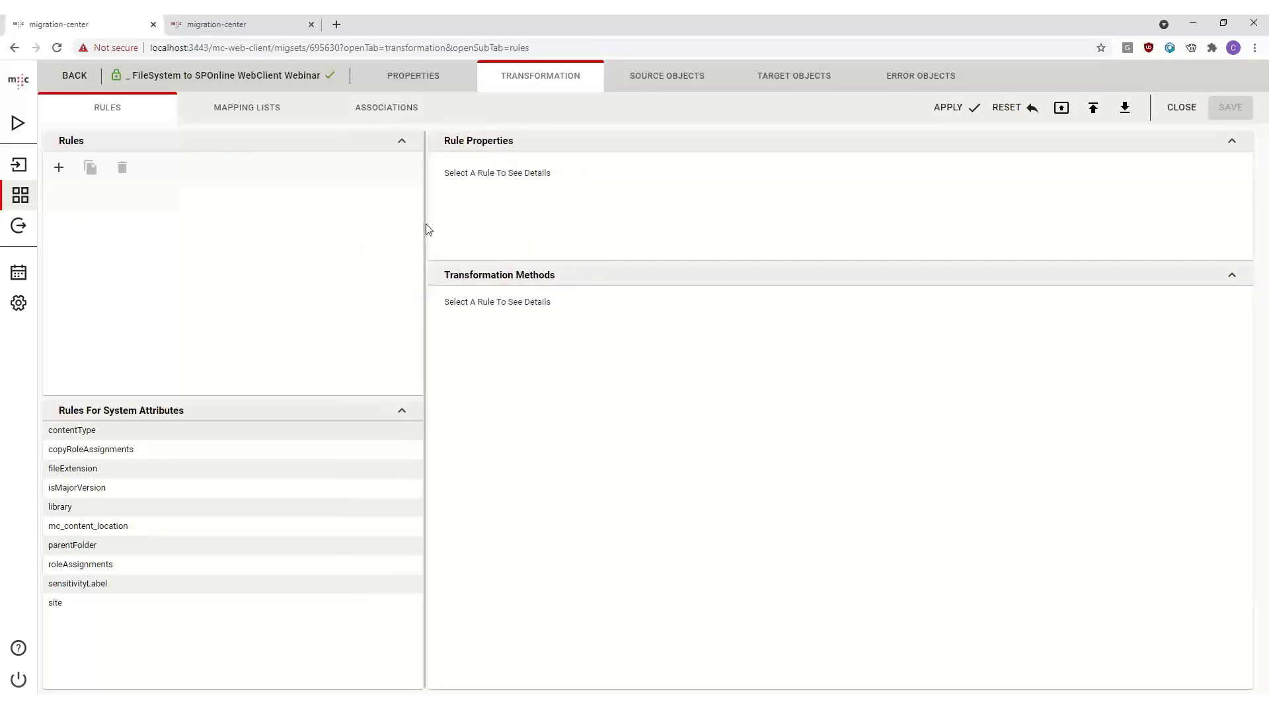
pyautogui.moveTo(422, 306); pyautogui.dragTo(268, 327)
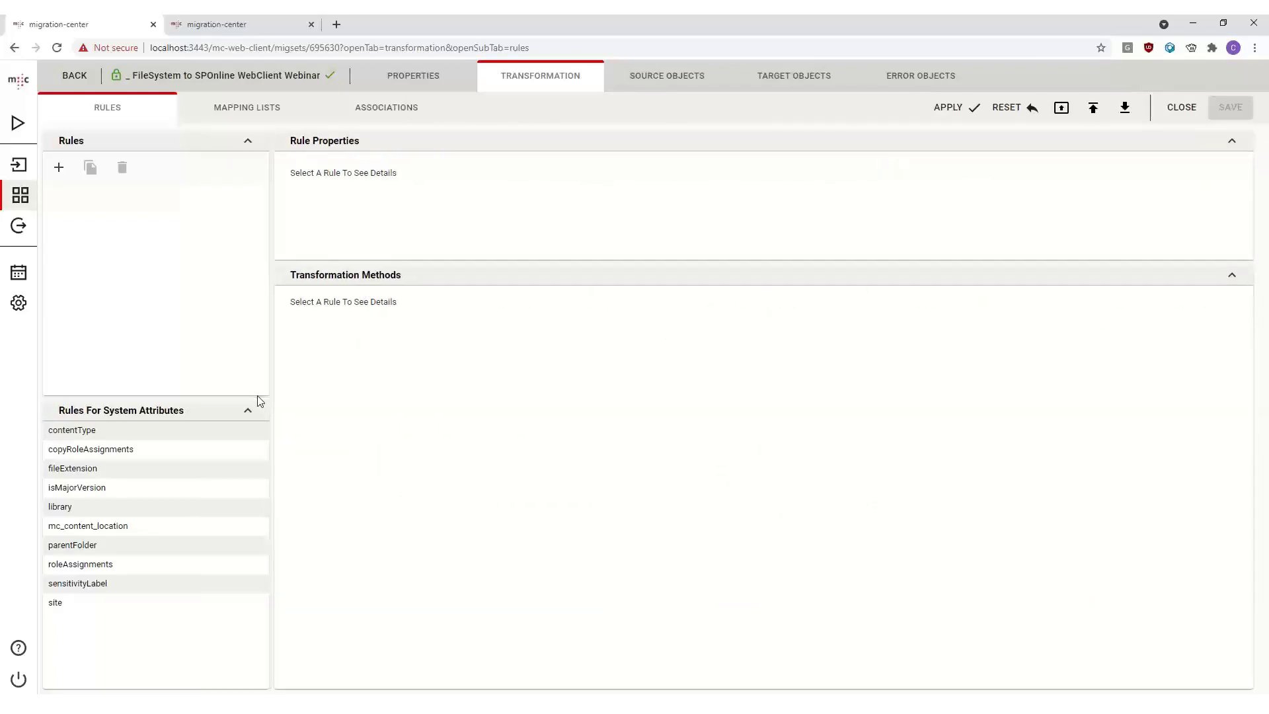
pyautogui.moveTo(257, 395); pyautogui.dragTo(255, 482)
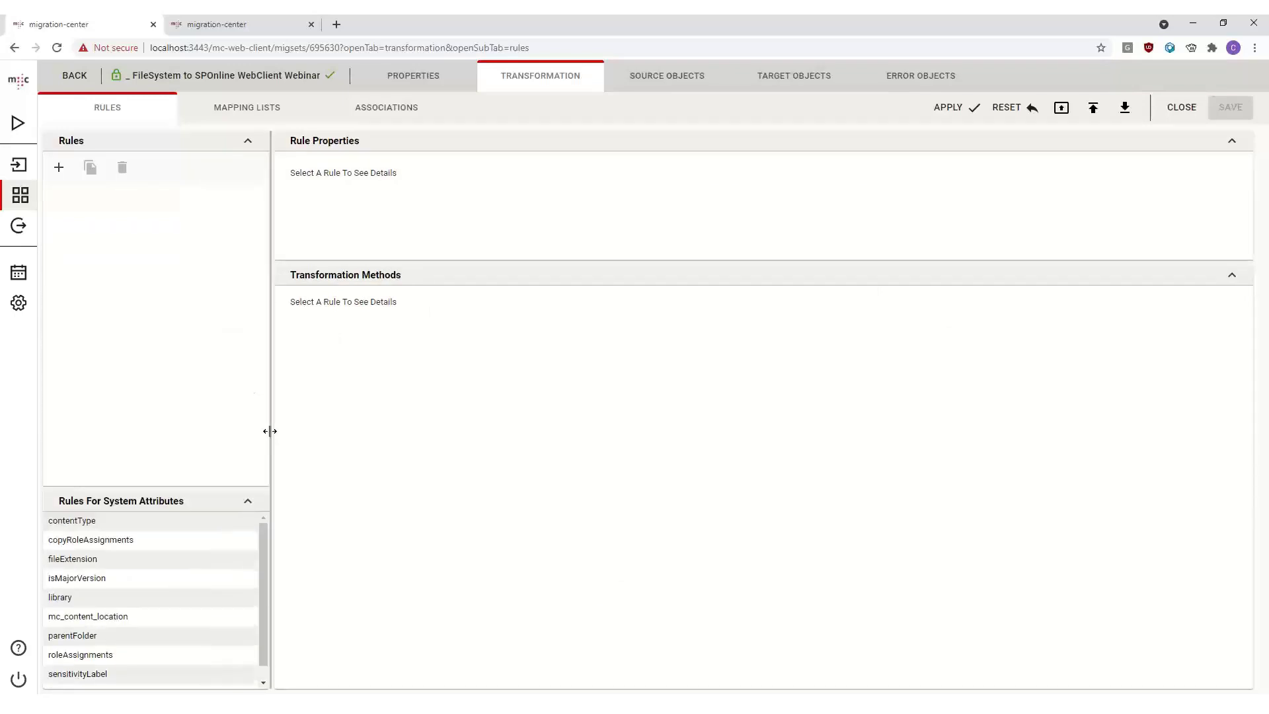
pyautogui.moveTo(269, 431); pyautogui.dragTo(388, 385)
pyautogui.moveTo(298, 487); pyautogui.dragTo(360, 397)
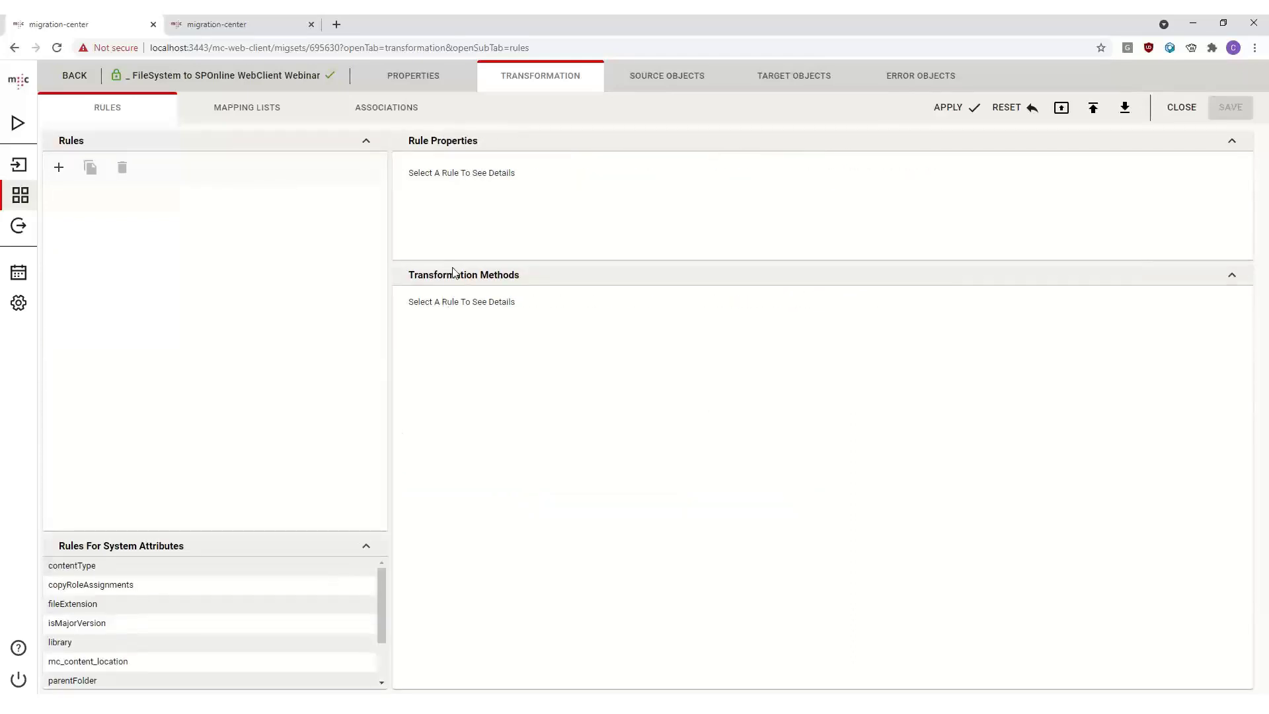
pyautogui.click(207, 571)
pyautogui.moveTo(286, 524); pyautogui.dragTo(316, 386)
# - Collapse and expand the Rules, system attribute, Rule Properties and Transformation Methods sections
pyautogui.click(367, 408)
pyautogui.click(366, 140)
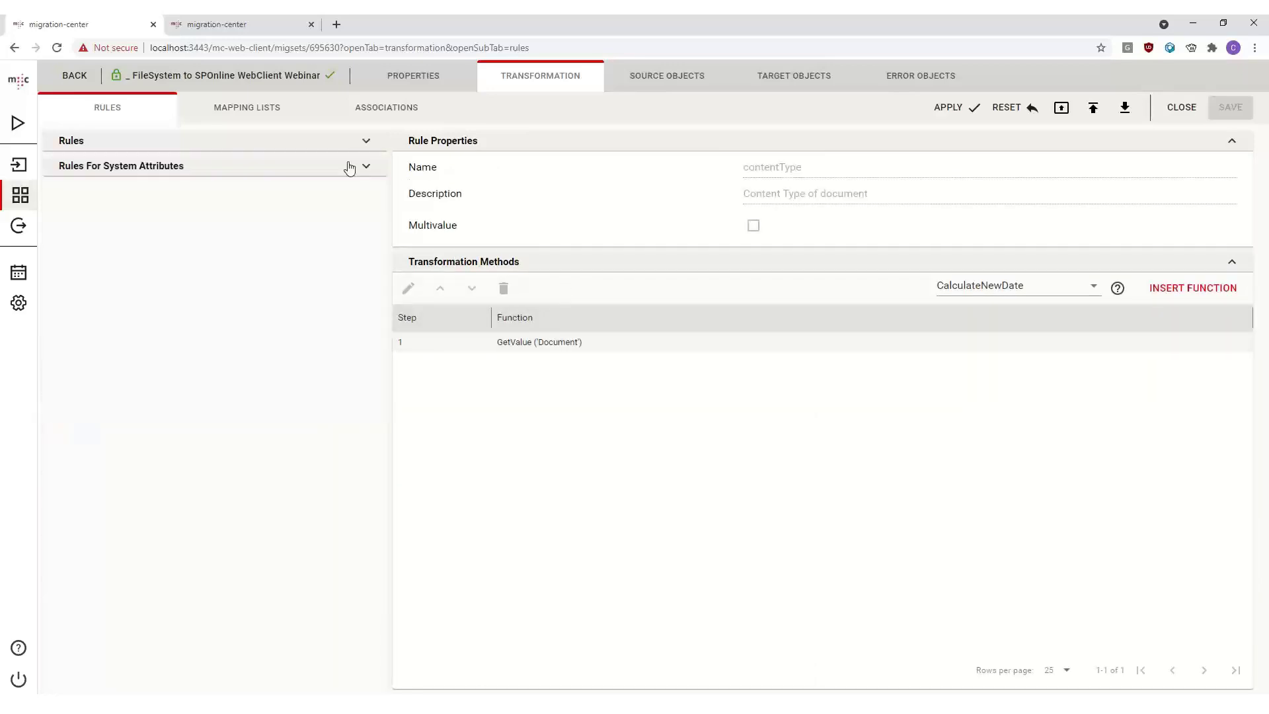
pyautogui.click(357, 164)
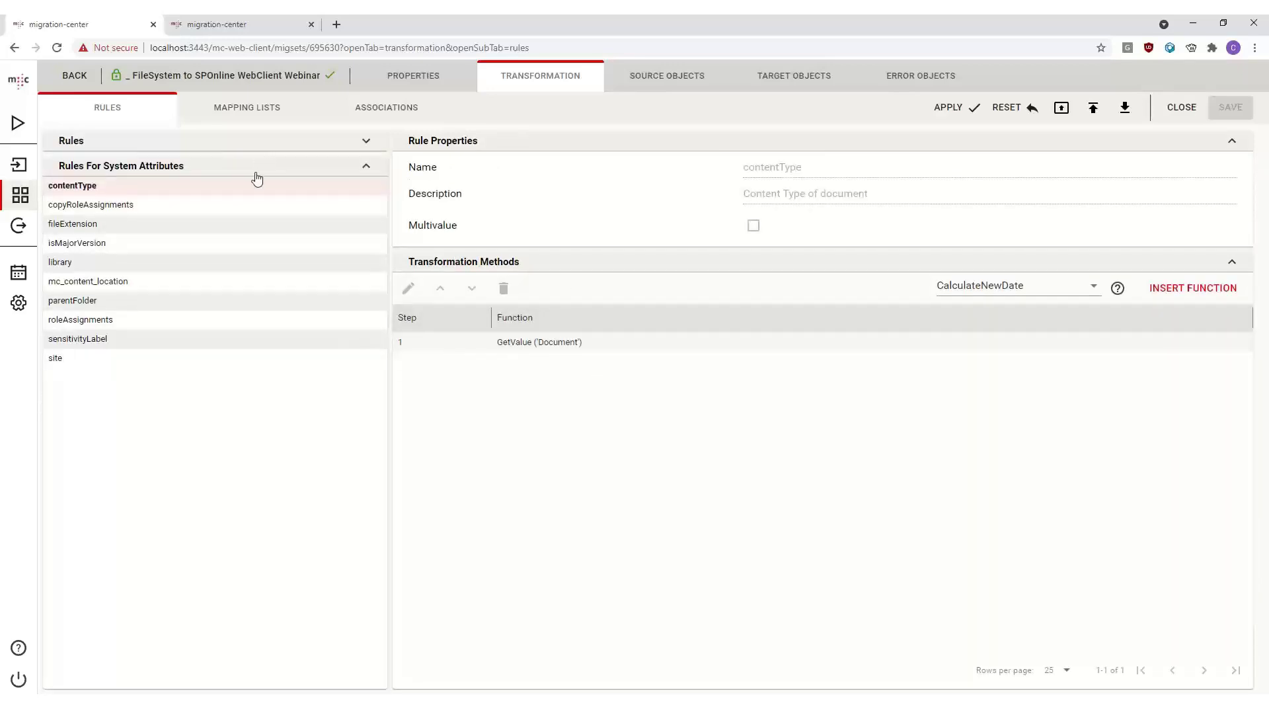
pyautogui.click(317, 147)
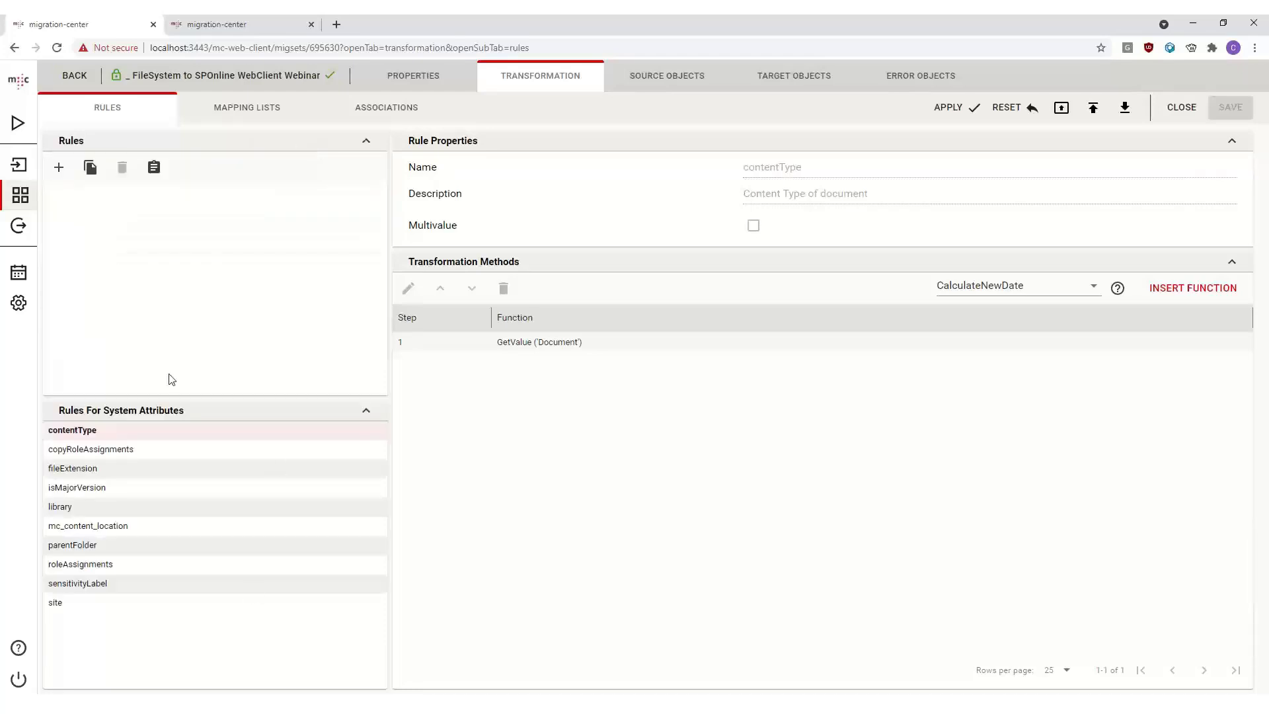
pyautogui.click(853, 262)
pyautogui.click(838, 144)
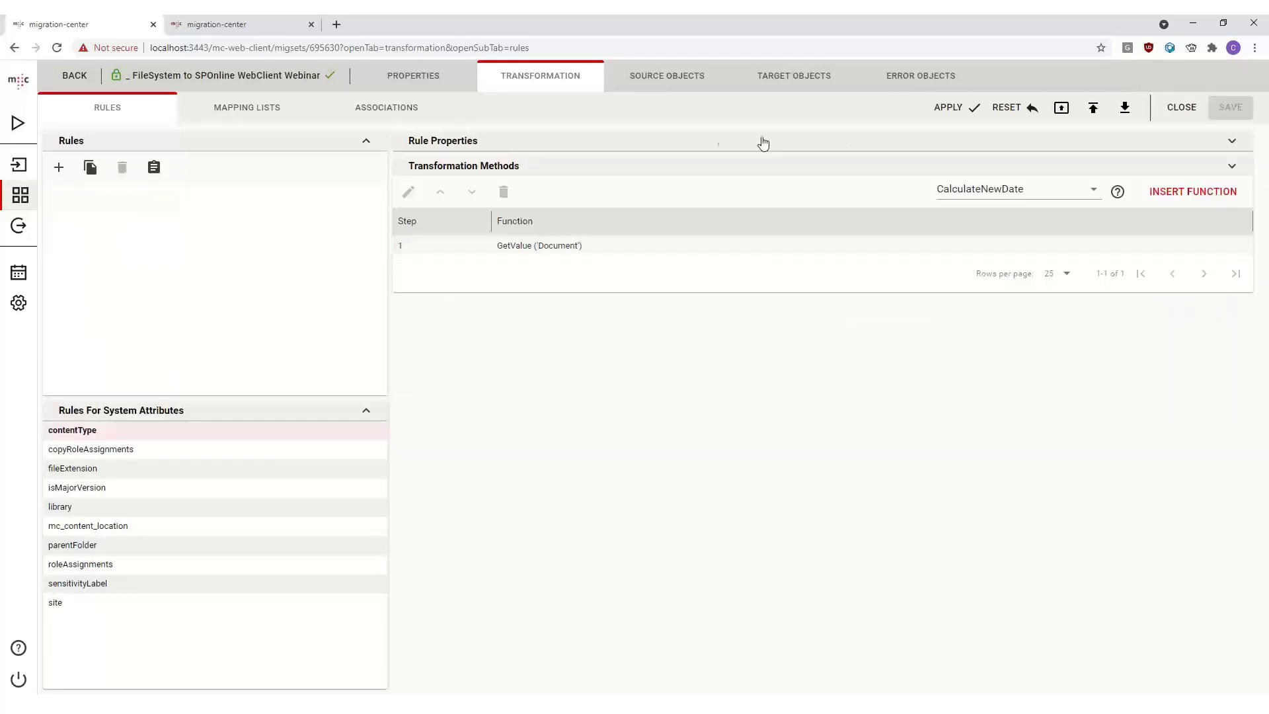
pyautogui.click(712, 142)
pyautogui.click(637, 262)
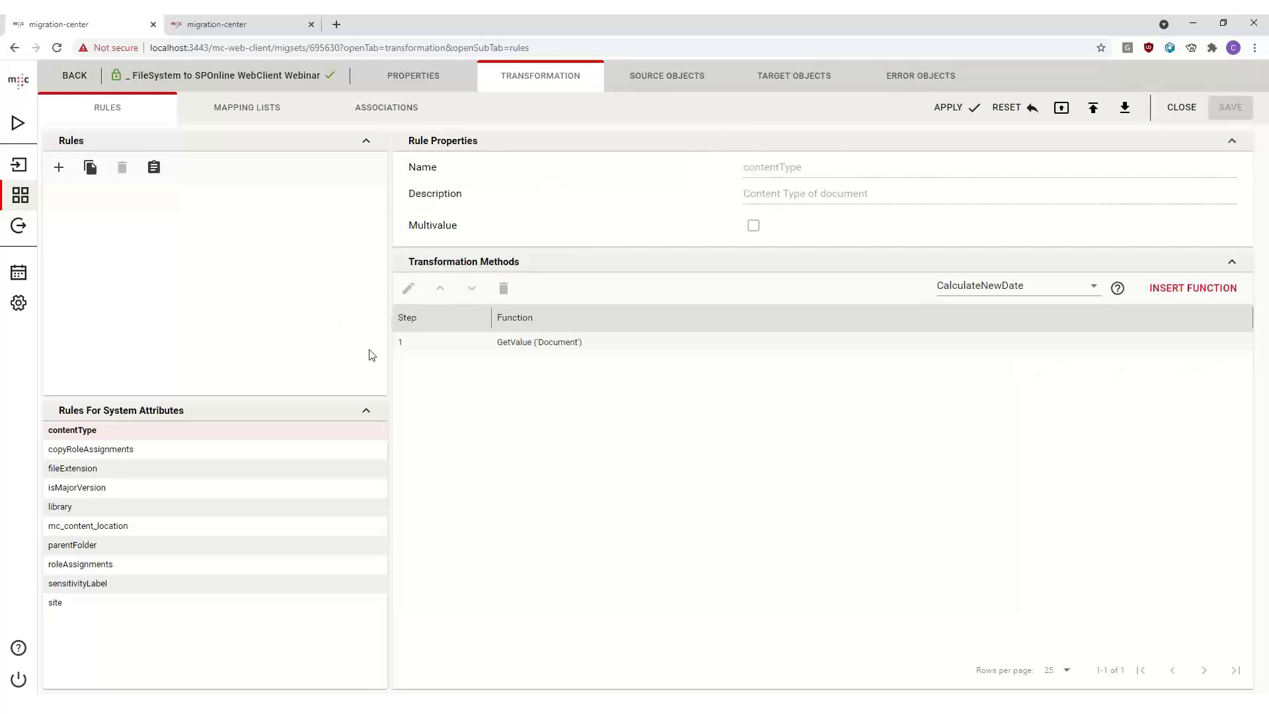
# - Inspect the contentType rule's GetValue step and browse the available transformation functions
pyautogui.click(566, 342)
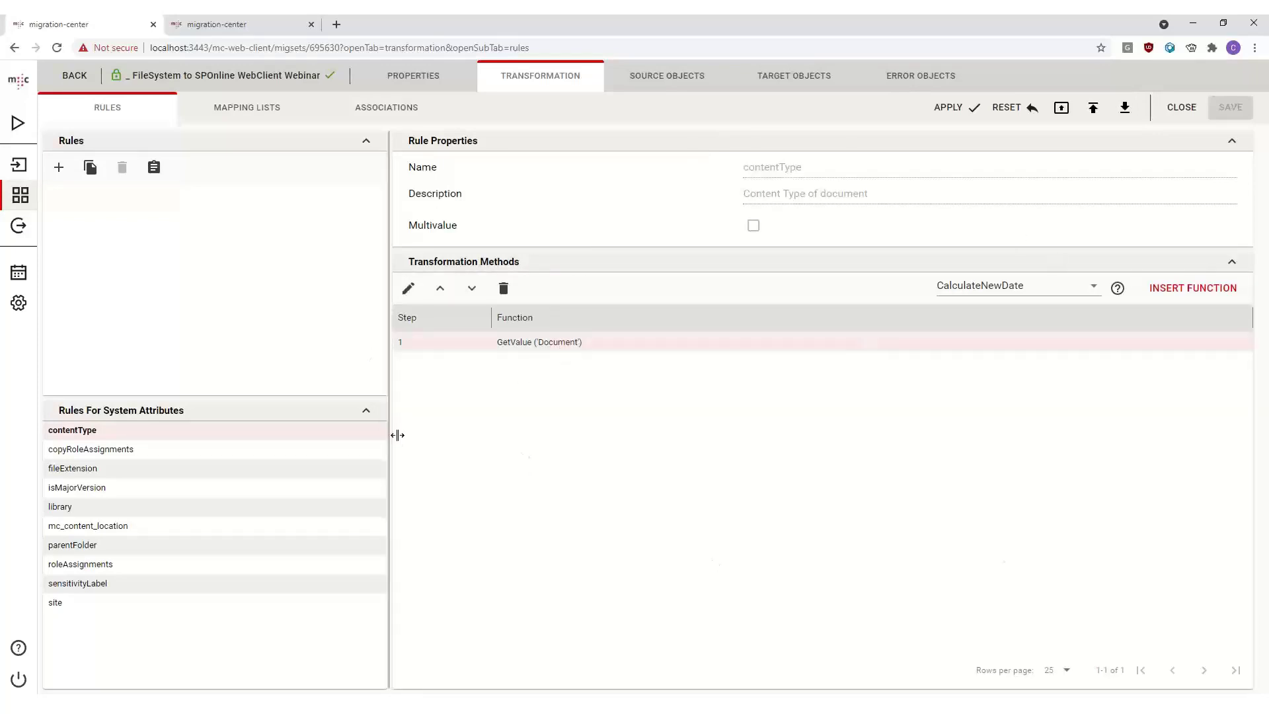
pyautogui.moveTo(389, 394); pyautogui.dragTo(426, 397)
pyautogui.click(426, 397)
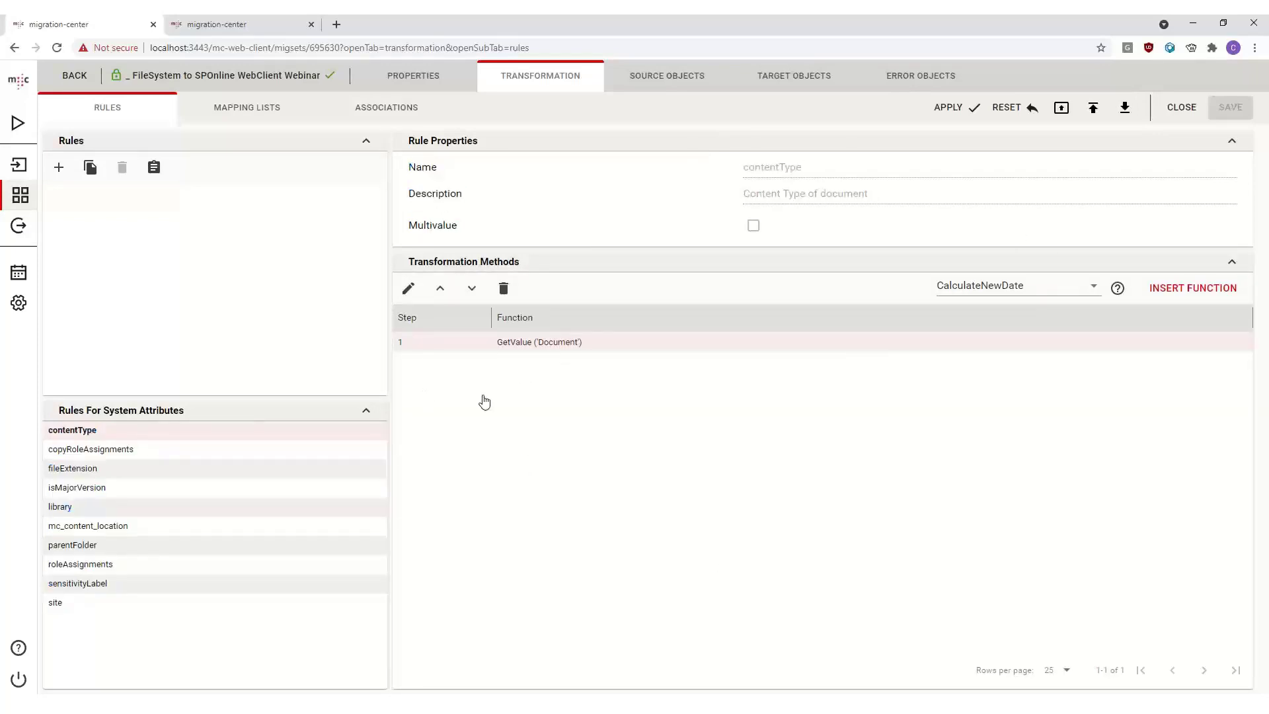
pyautogui.click(1065, 285)
pyautogui.scroll(-2, 984, 533)
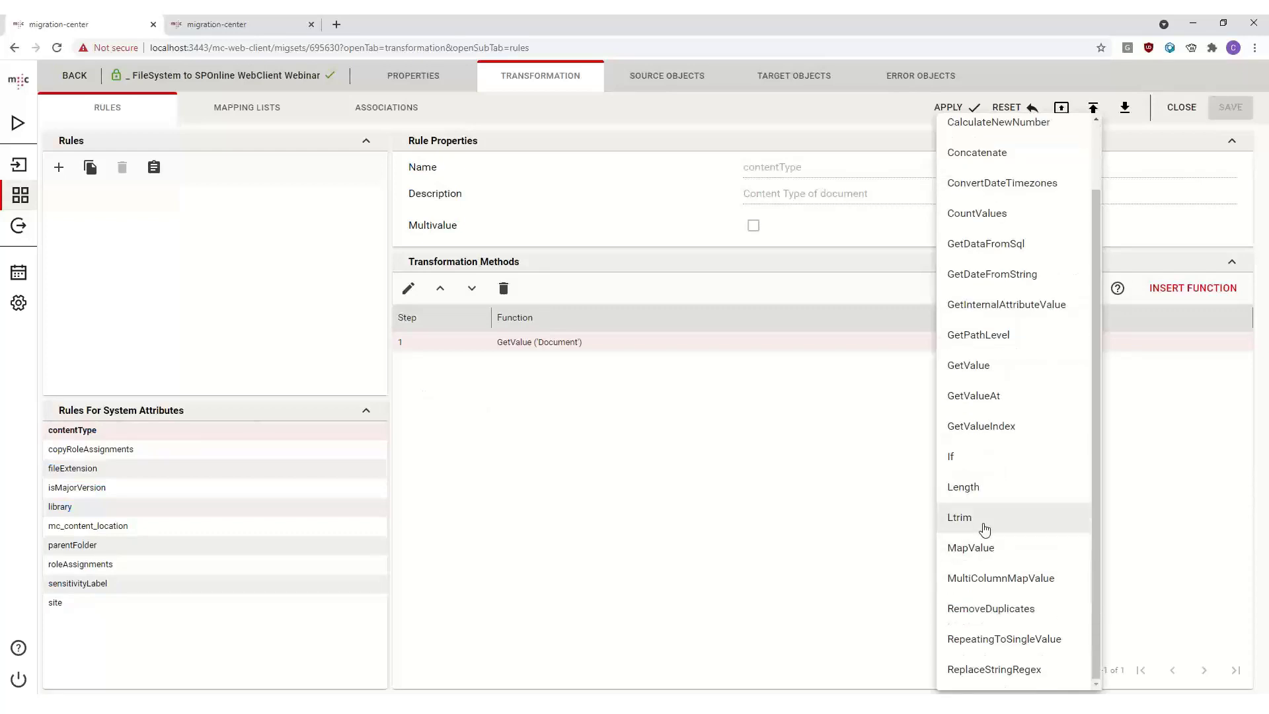
pyautogui.scroll(2, 986, 530)
pyautogui.click(1138, 425)
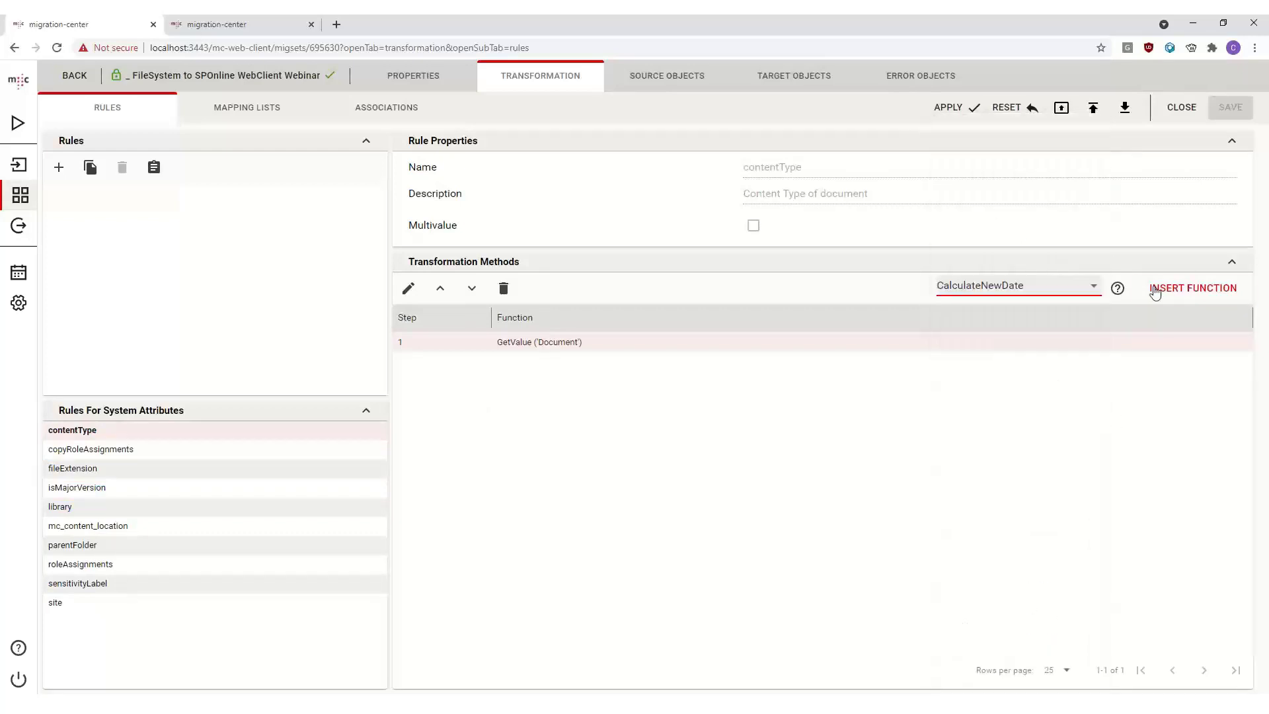
pyautogui.click(550, 345)
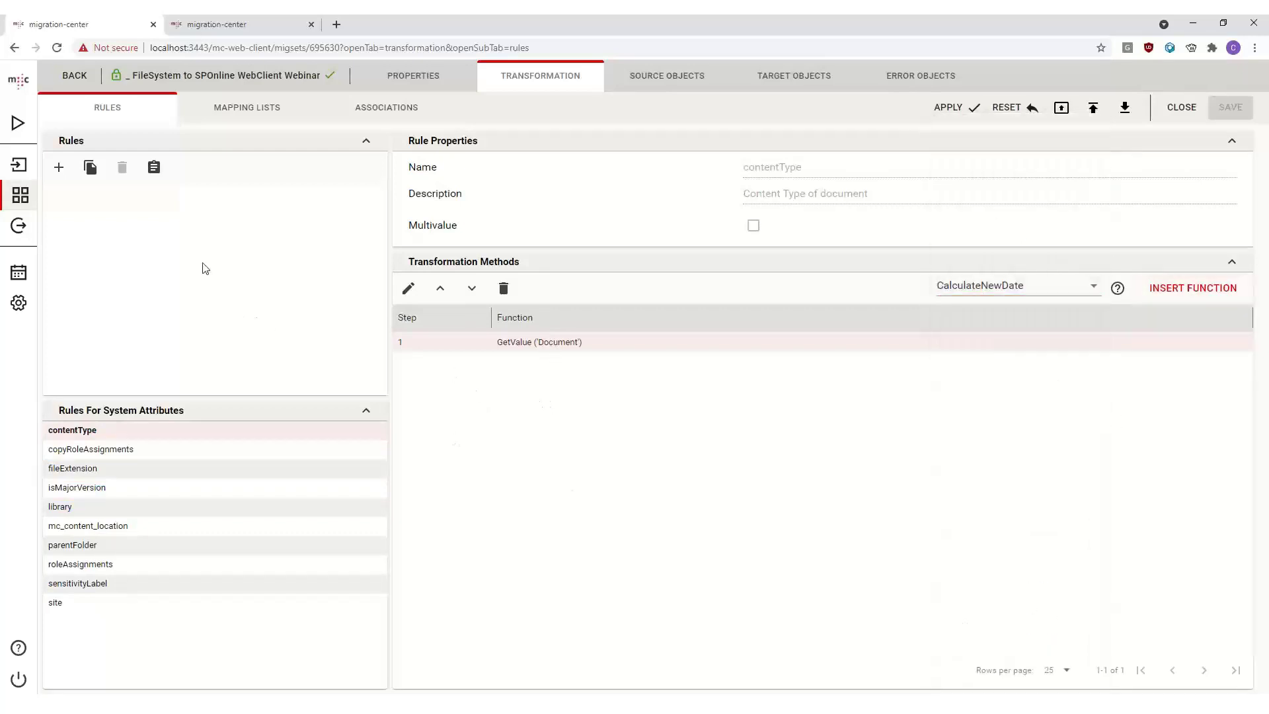
# - Review the site, copyRoleAssignments, fileExtension and library system attribute rules, and return to the migration sets list
pyautogui.click(140, 604)
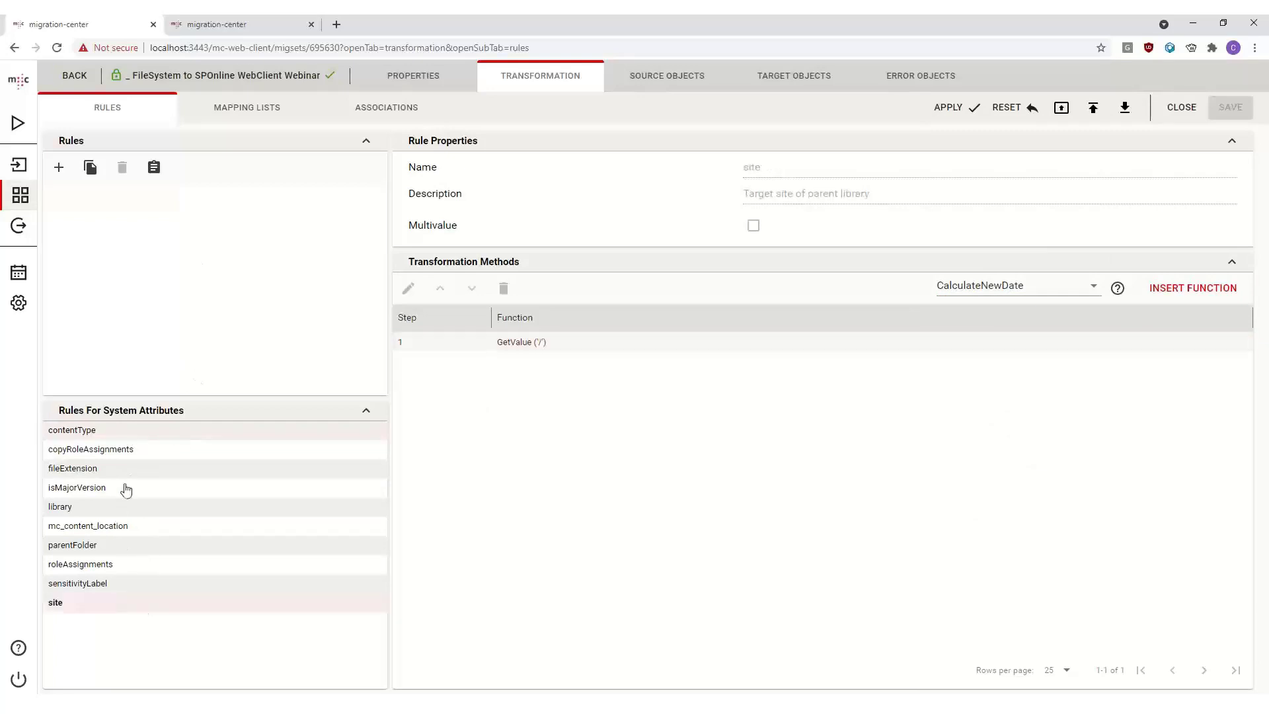
pyautogui.click(124, 433)
pyautogui.click(102, 450)
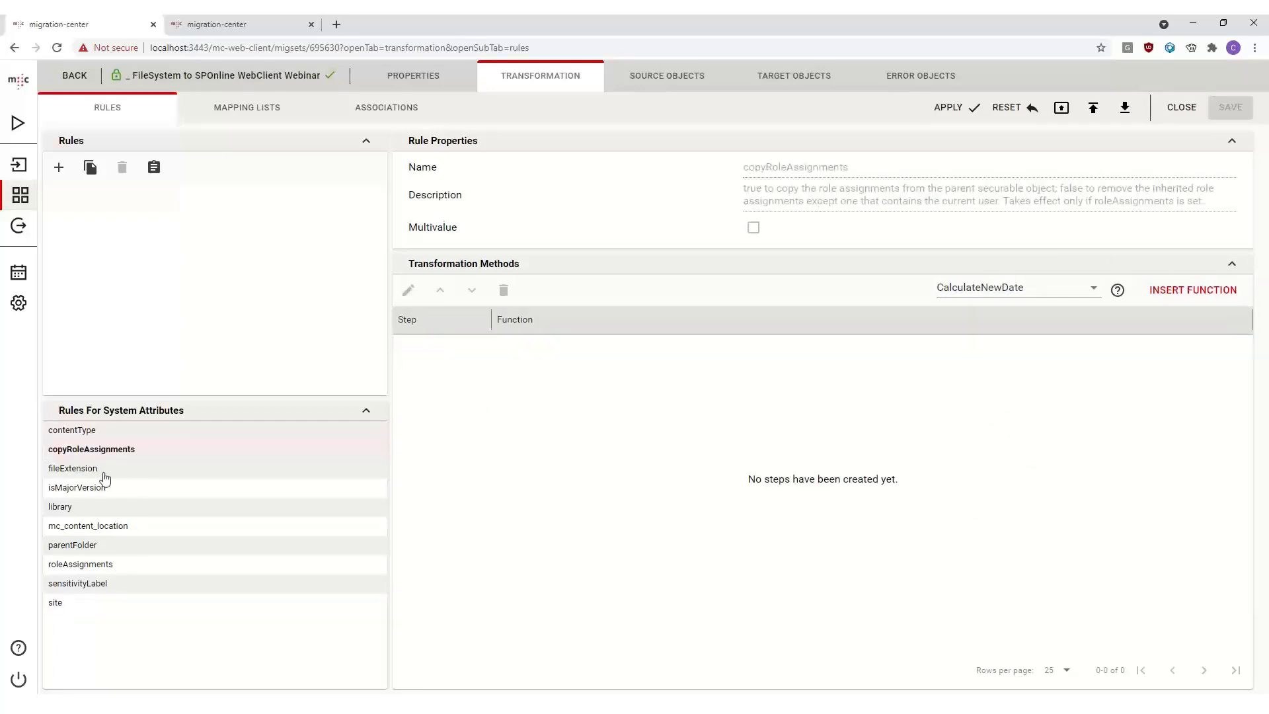
pyautogui.click(103, 472)
pyautogui.click(92, 507)
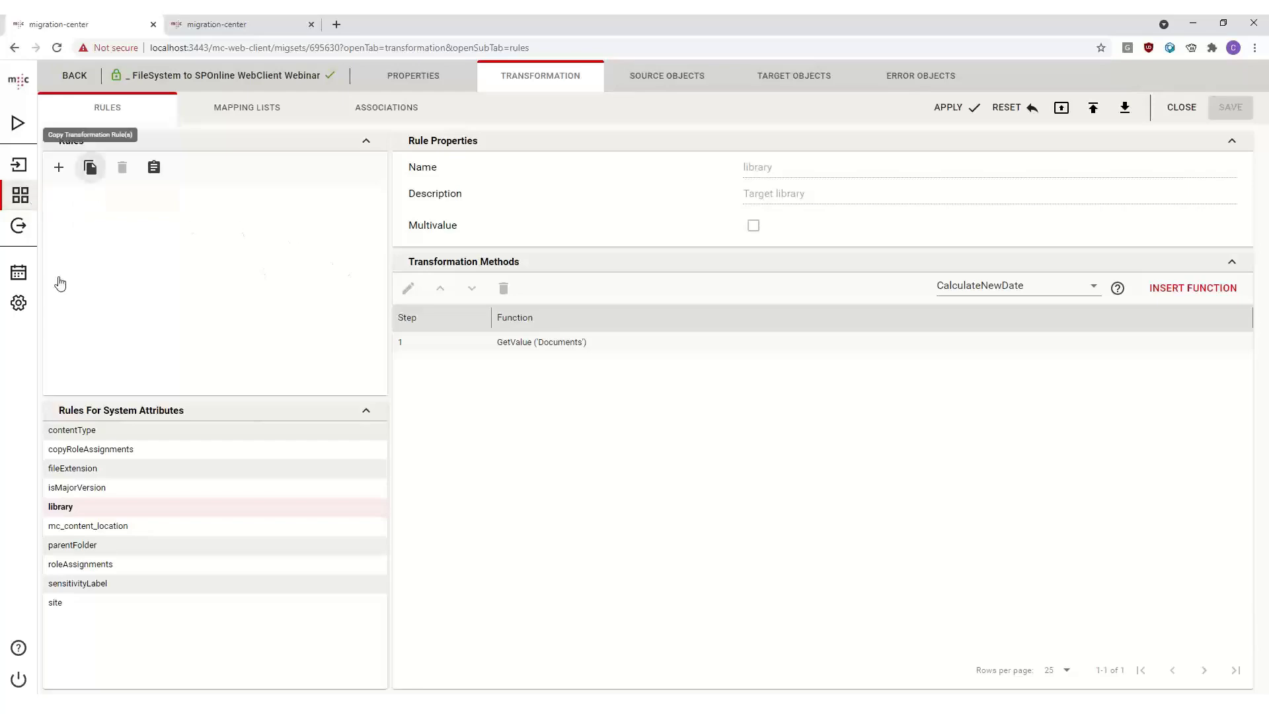
pyautogui.click(22, 198)
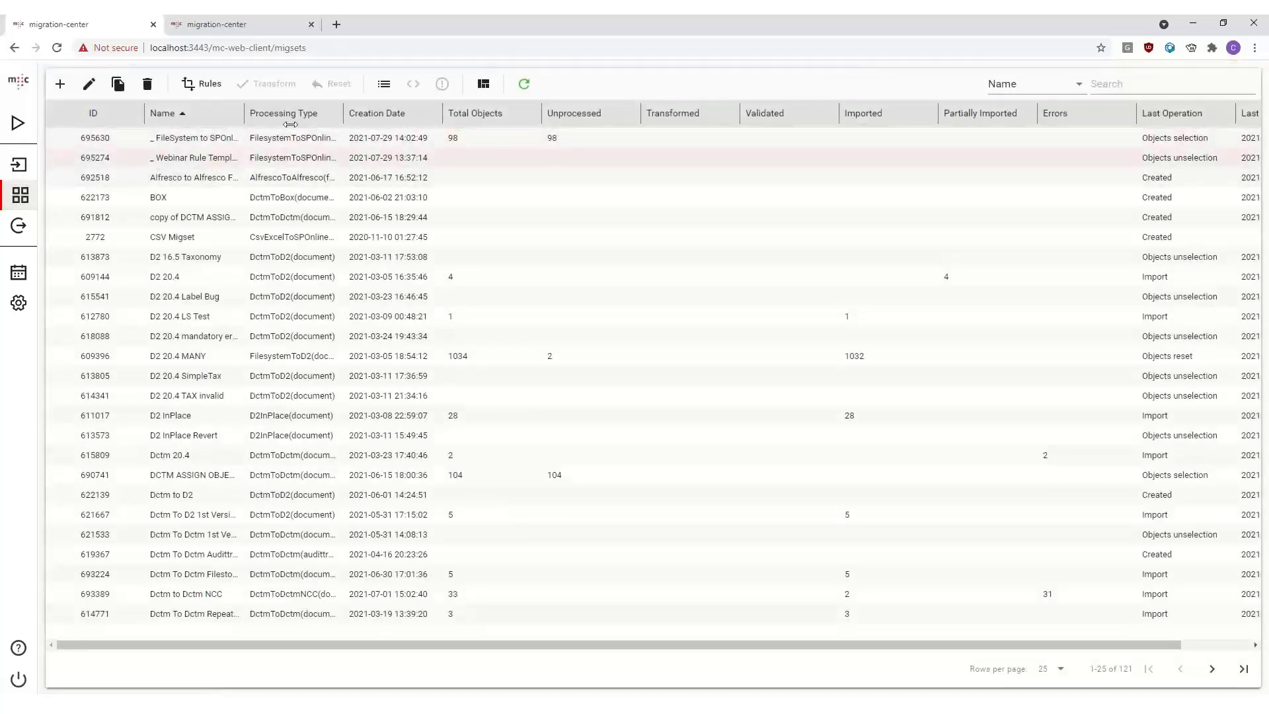
# - Open the _ Webinar Rule Template migration set's transformation rules and review the Created, Modified and Name rules
pyautogui.doubleClick(258, 165)
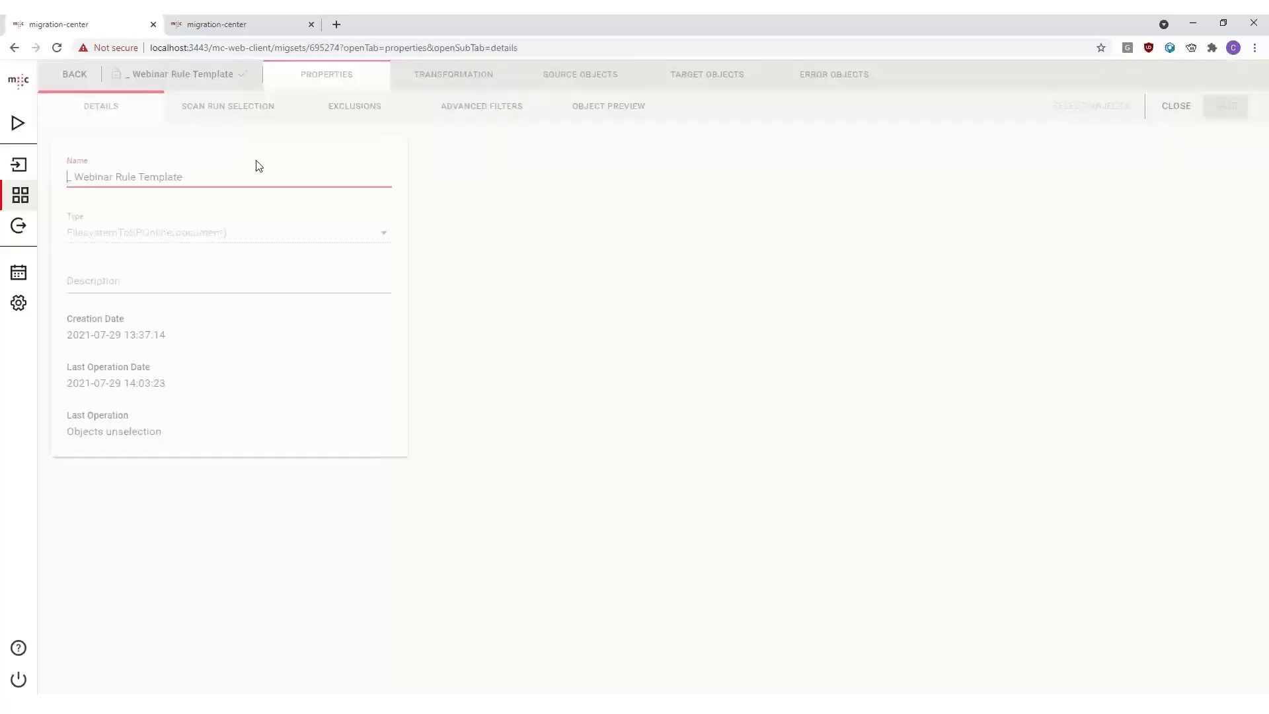
pyautogui.click(472, 79)
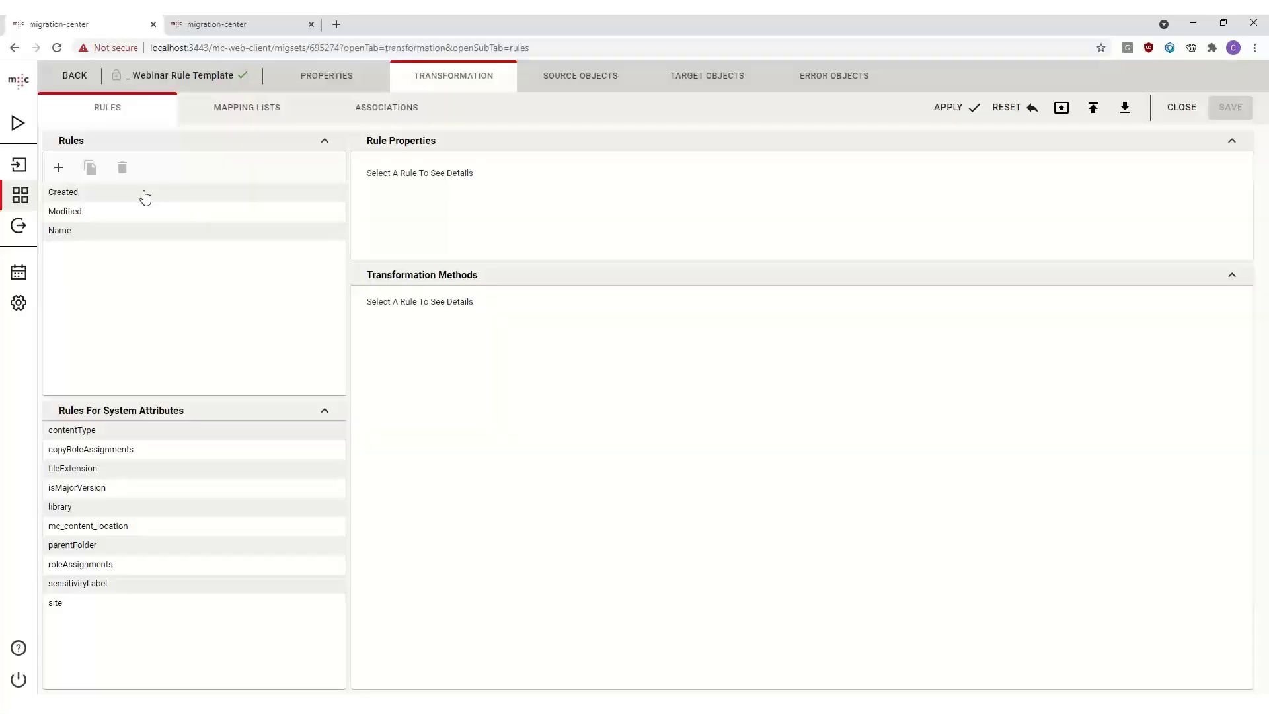
pyautogui.click(145, 197)
pyautogui.click(104, 211)
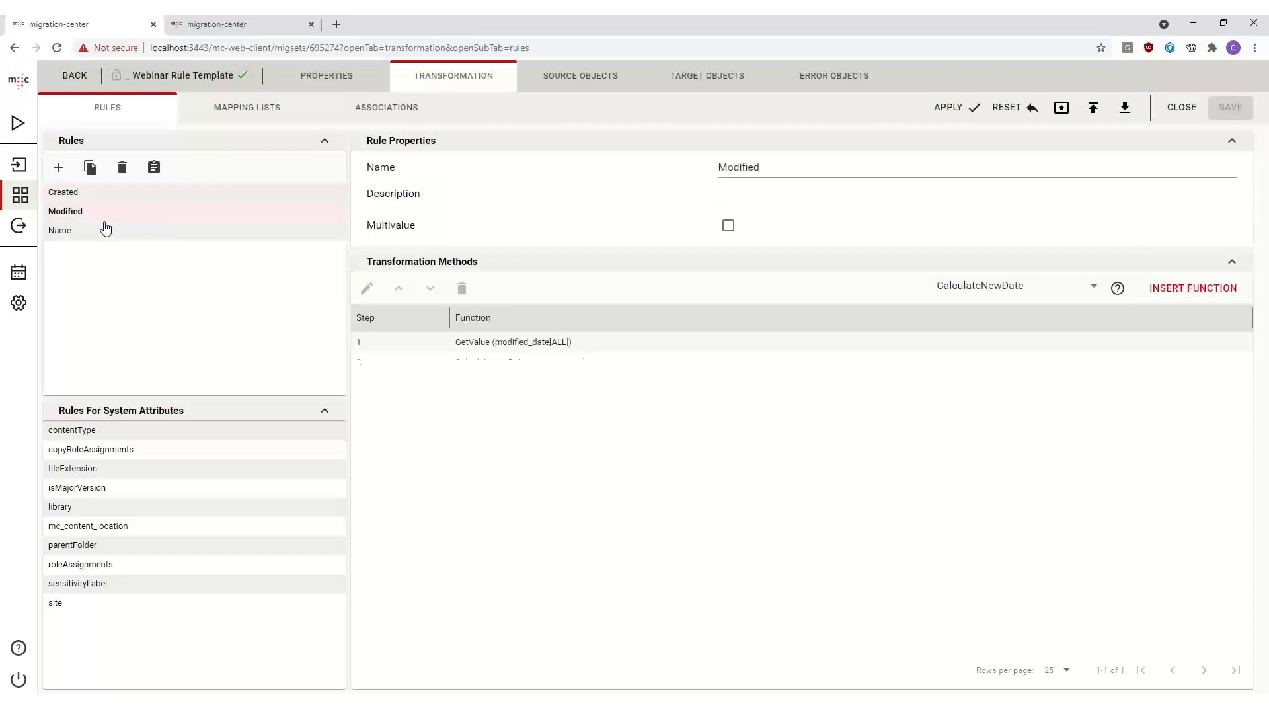
pyautogui.click(105, 229)
pyautogui.click(140, 196)
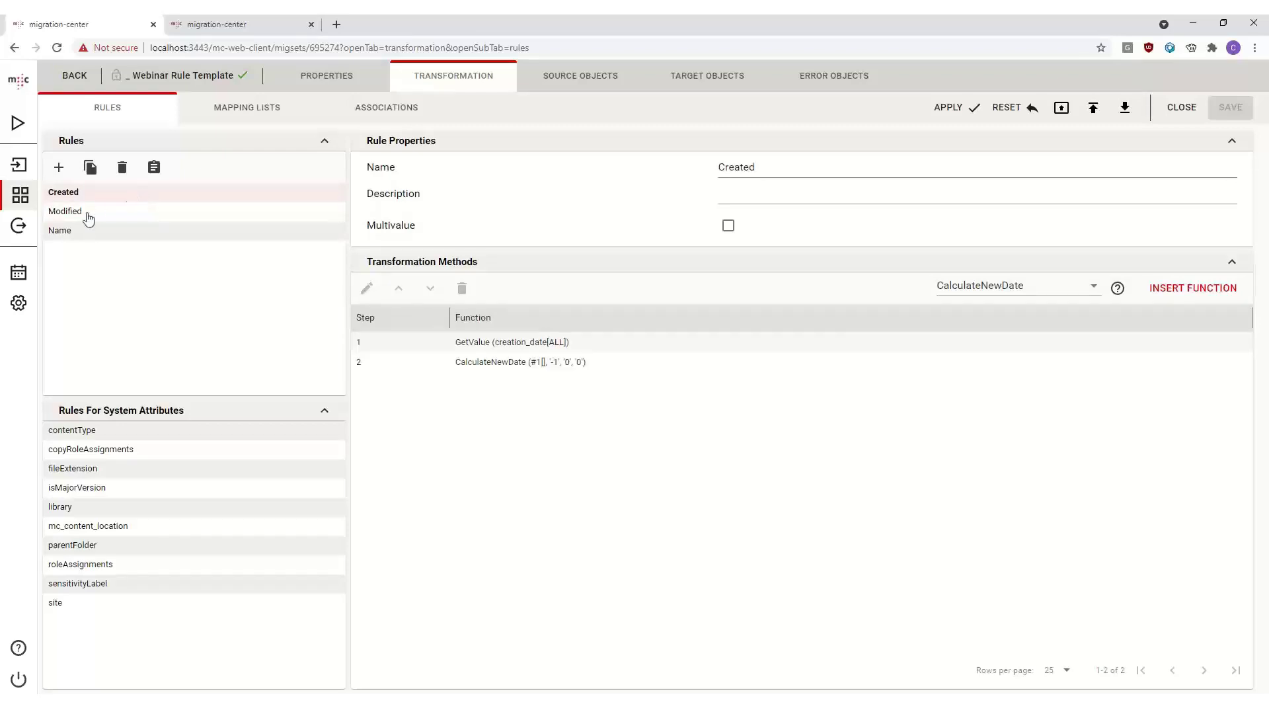
# - Select the Created, Modified and Name rules together and copy them to the clipboard
pyautogui.keyDown('shift'); pyautogui.click(108, 231); pyautogui.keyUp('shift')
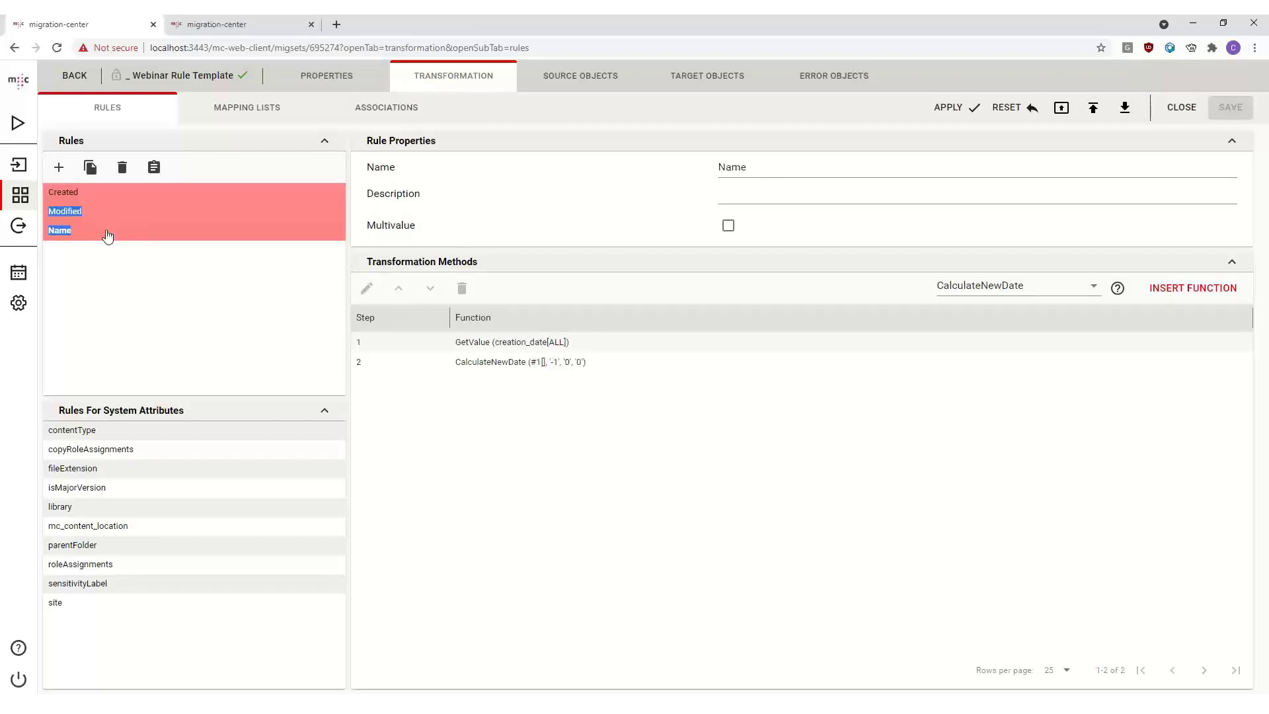
pyautogui.keyDown('ctrl'); pyautogui.click(98, 197); pyautogui.keyUp('ctrl')
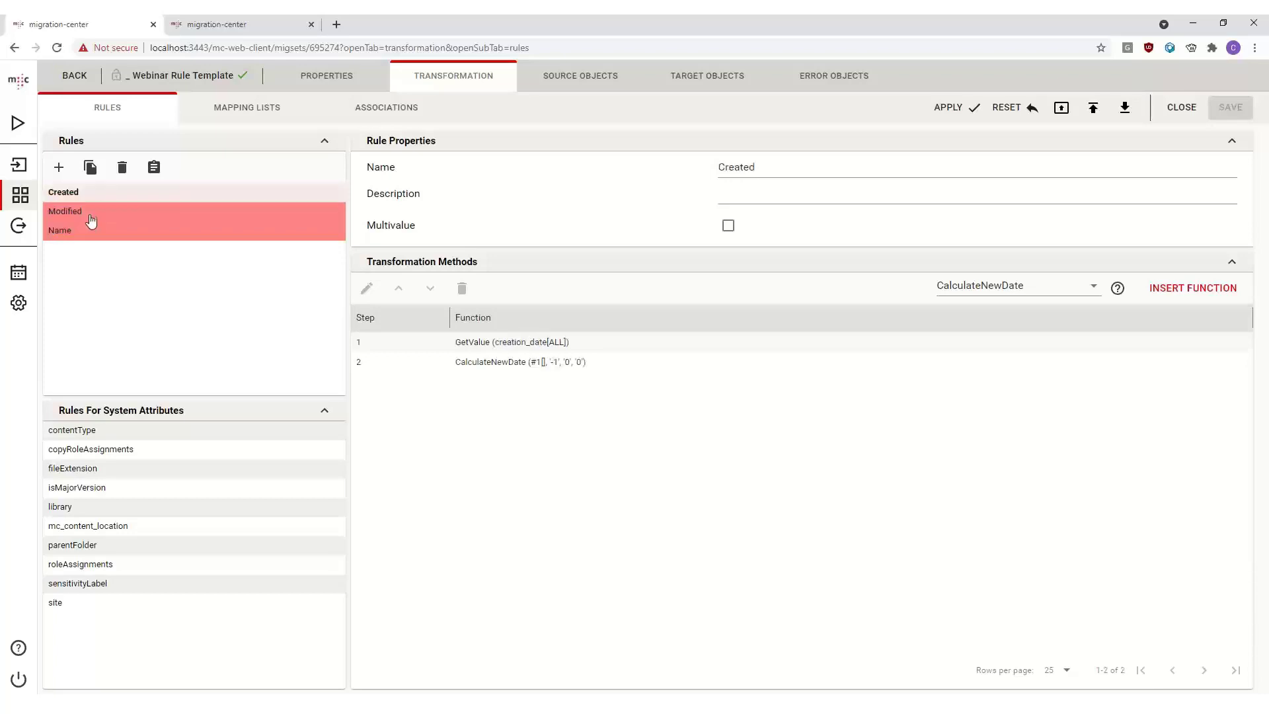
pyautogui.keyDown('ctrl'); pyautogui.click(90, 214); pyautogui.keyUp('ctrl')
pyautogui.keyDown('ctrl'); pyautogui.click(97, 231); pyautogui.keyUp('ctrl')
pyautogui.keyDown('ctrl'); pyautogui.click(103, 198); pyautogui.keyUp('ctrl')
pyautogui.keyDown('ctrl'); pyautogui.click(103, 214); pyautogui.keyUp('ctrl')
pyautogui.keyDown('ctrl'); pyautogui.click(102, 232); pyautogui.keyUp('ctrl')
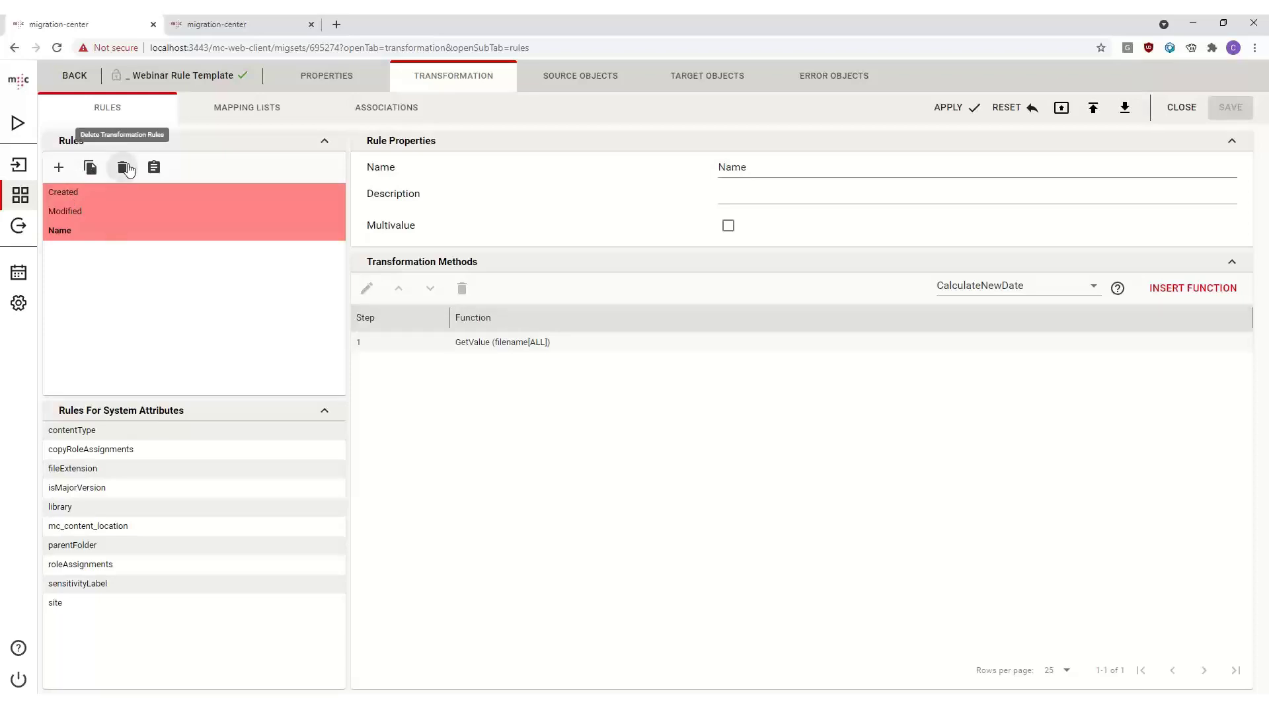
pyautogui.click(159, 174)
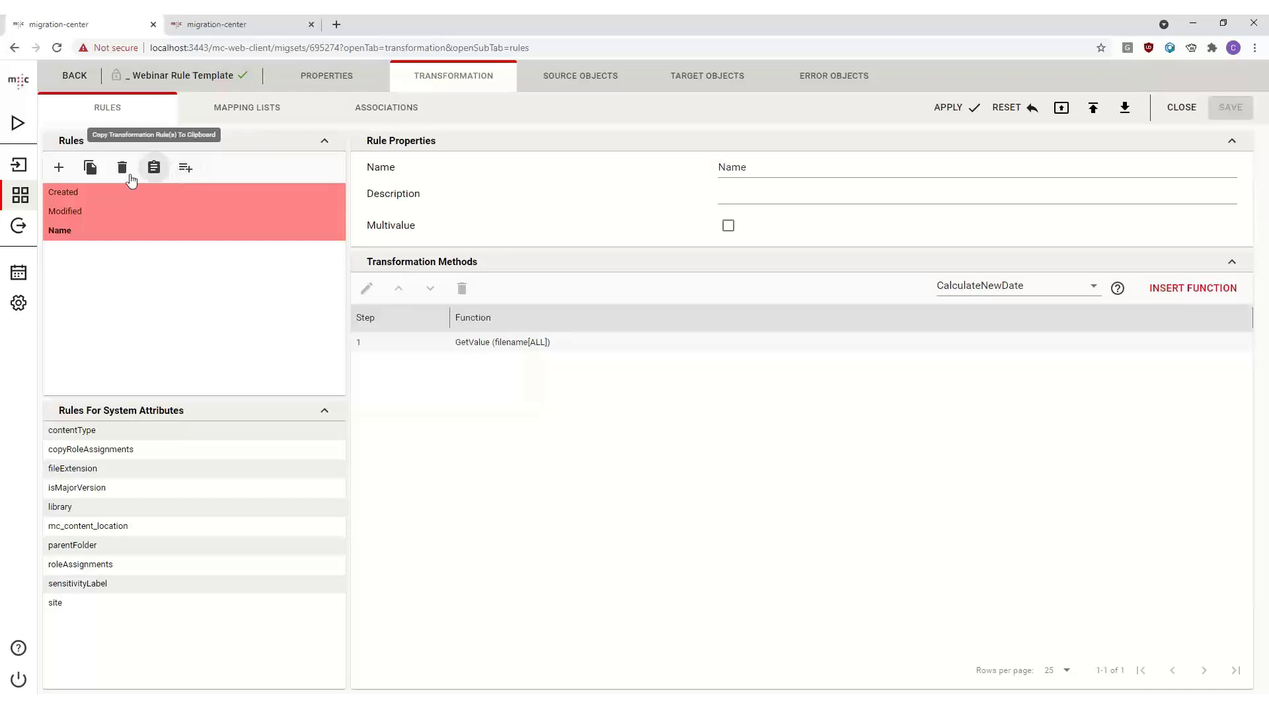
# - Open the _ FileSystem to SPOnline WebClient Webinar migration set's transformation rules and paste the copied rules
pyautogui.click(16, 198)
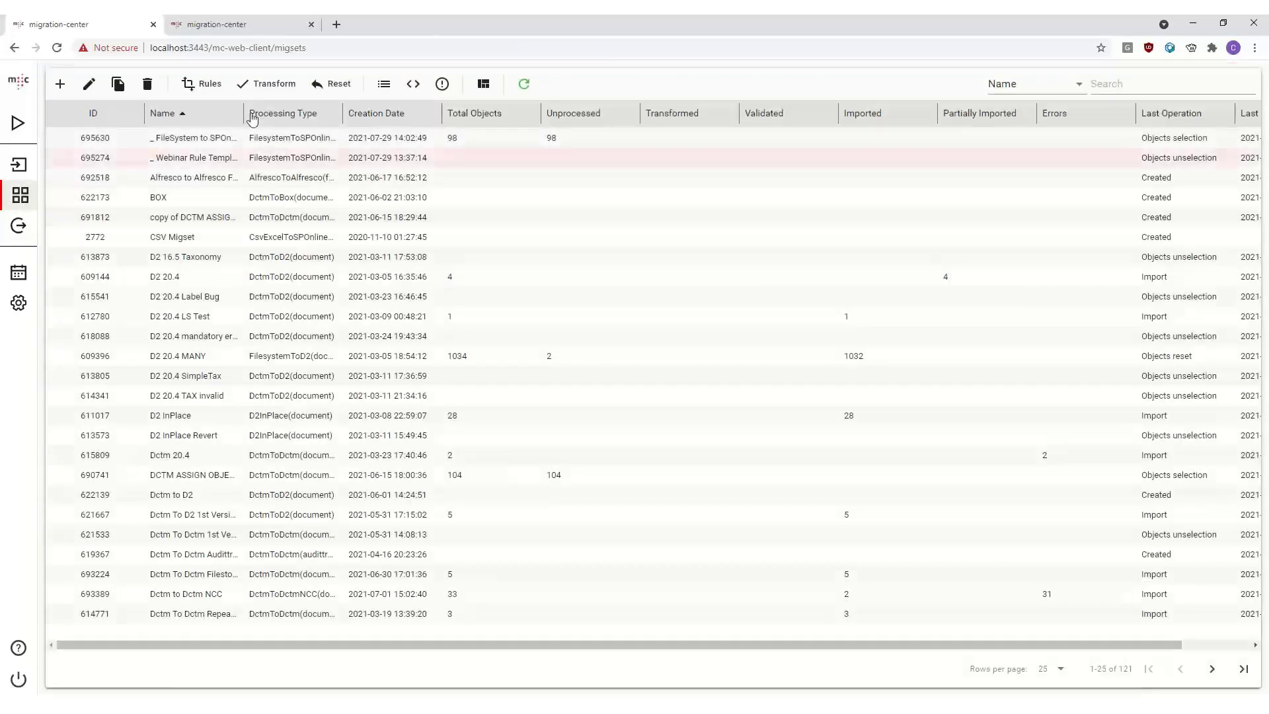
pyautogui.doubleClick(206, 144)
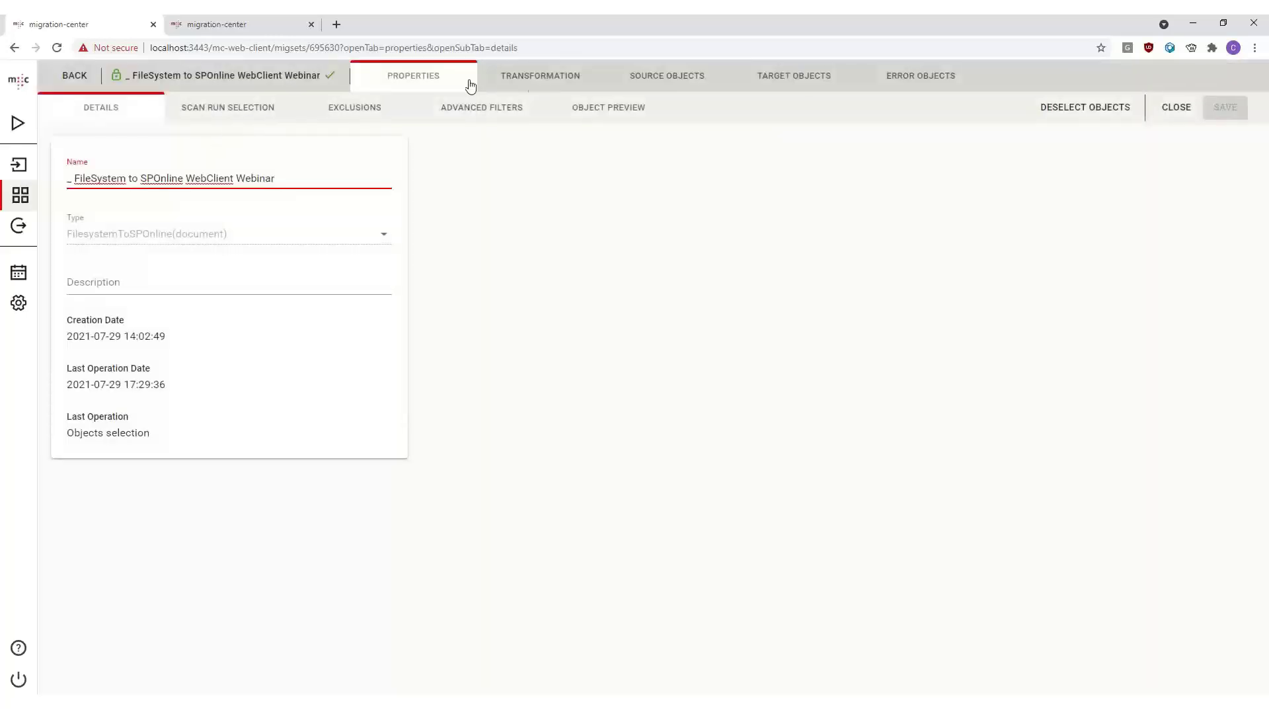
pyautogui.click(480, 81)
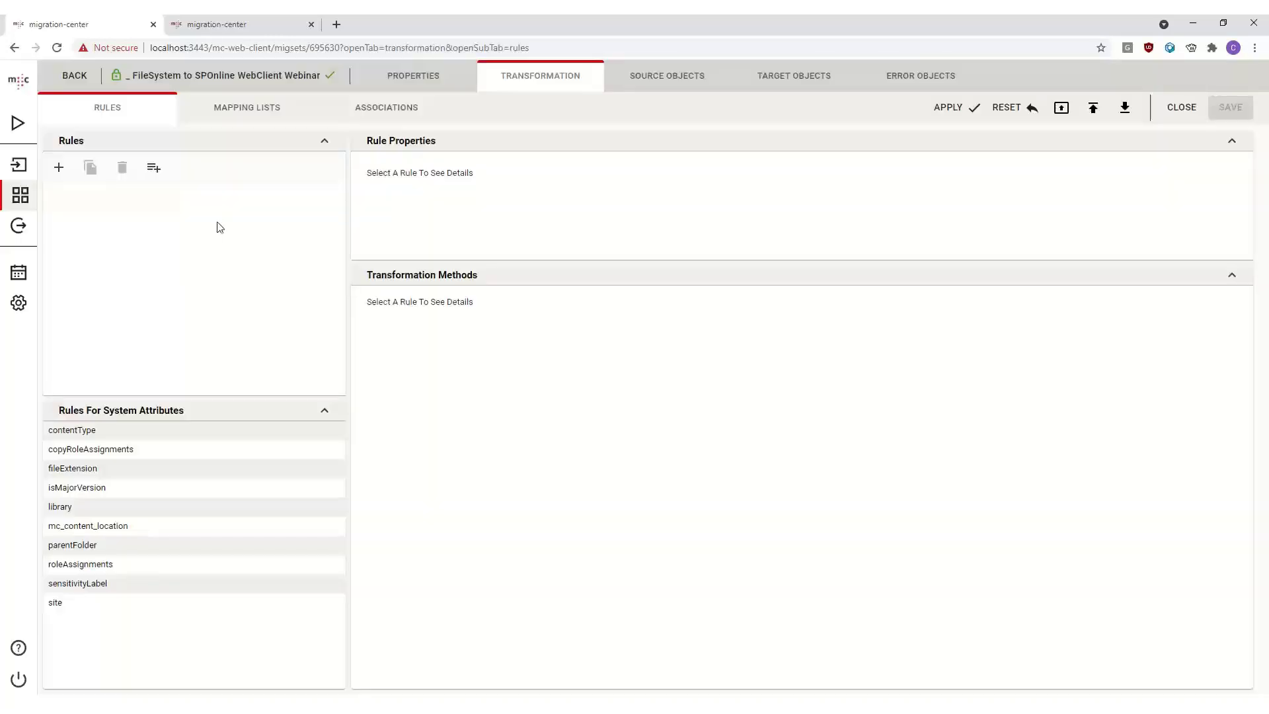
pyautogui.click(154, 169)
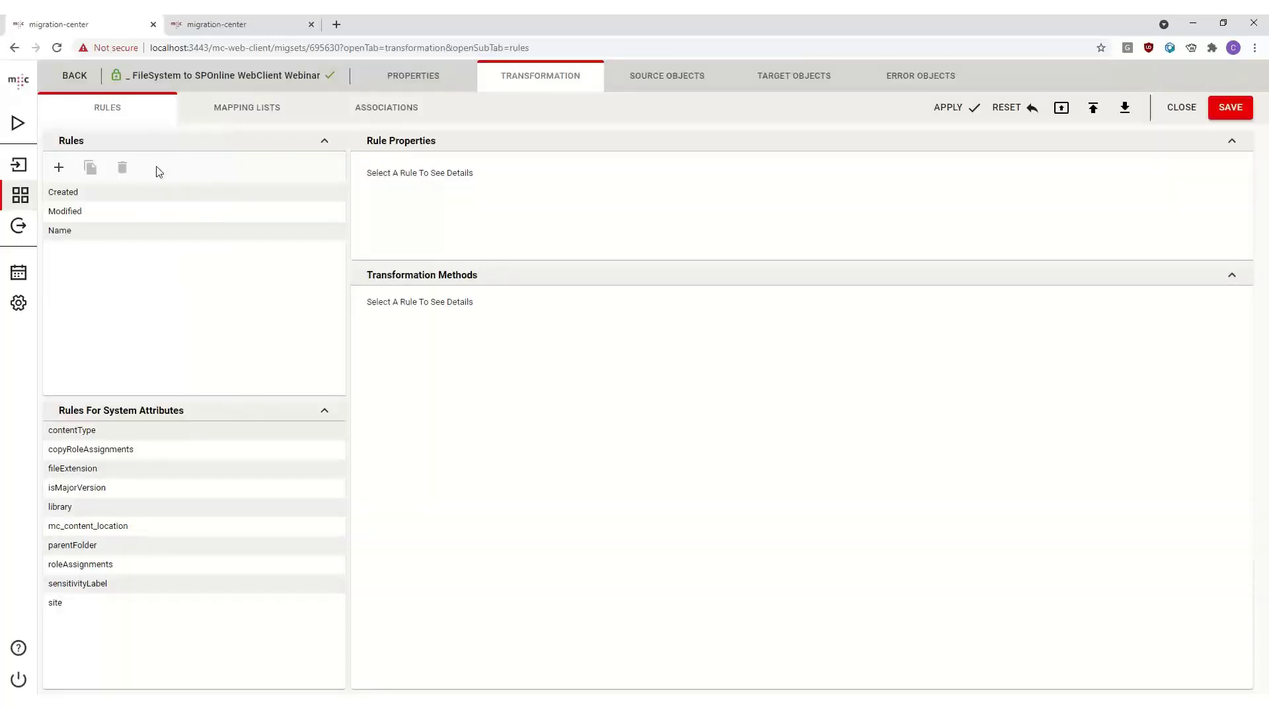
# - Review the pasted Created, Modified and Name rules and save the migration set
pyautogui.click(121, 193)
pyautogui.click(113, 231)
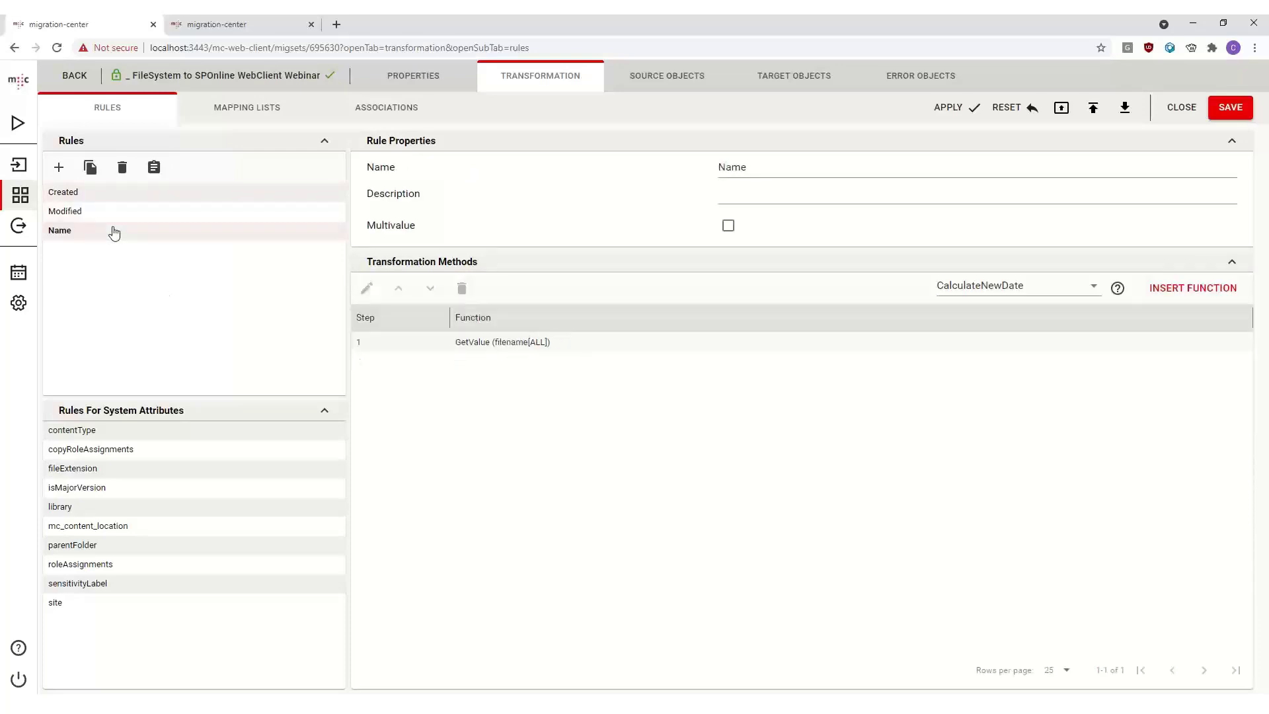
pyautogui.click(112, 192)
pyautogui.click(102, 229)
pyautogui.click(101, 212)
pyautogui.click(102, 195)
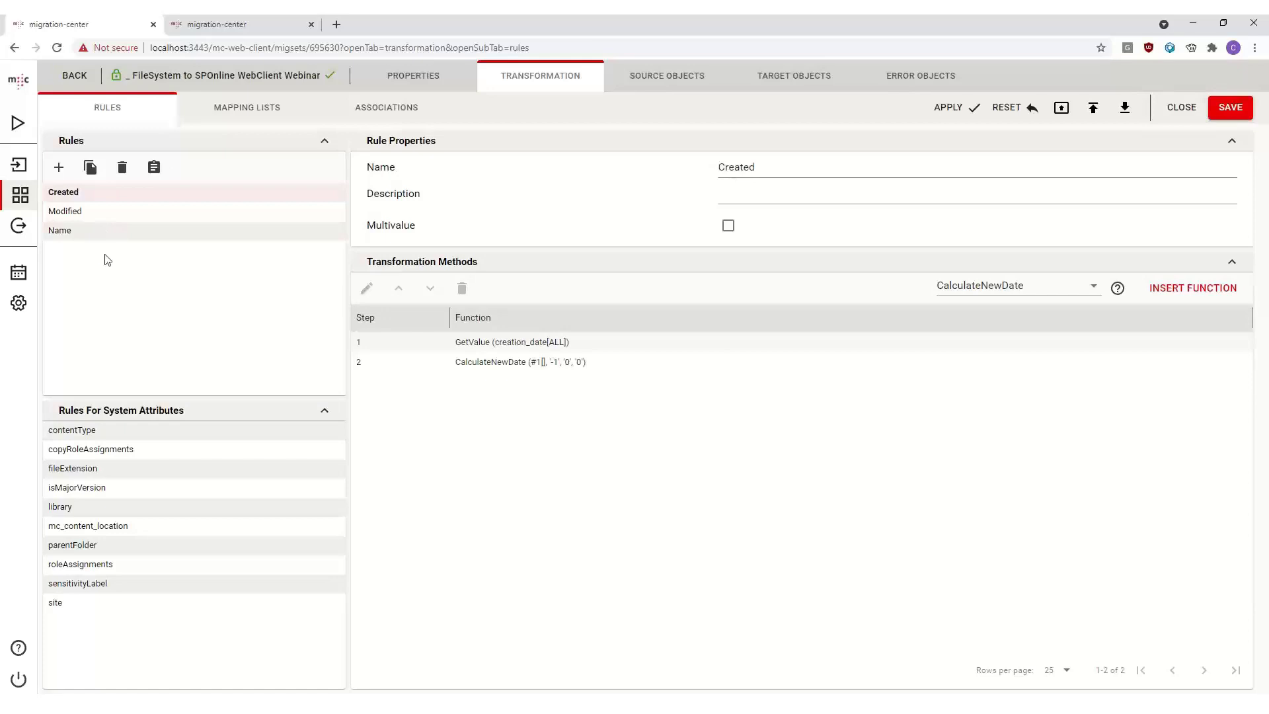
pyautogui.click(117, 233)
pyautogui.click(106, 193)
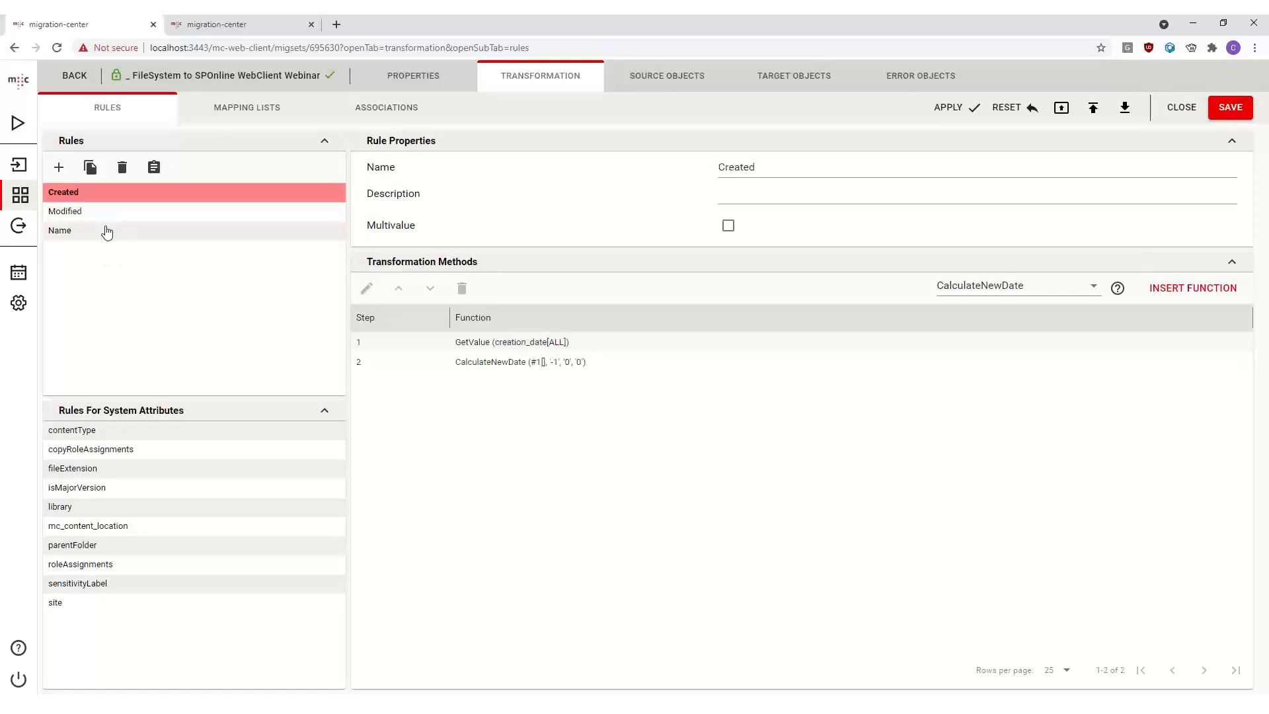
pyautogui.click(104, 228)
pyautogui.click(98, 200)
pyautogui.click(119, 210)
pyautogui.click(116, 194)
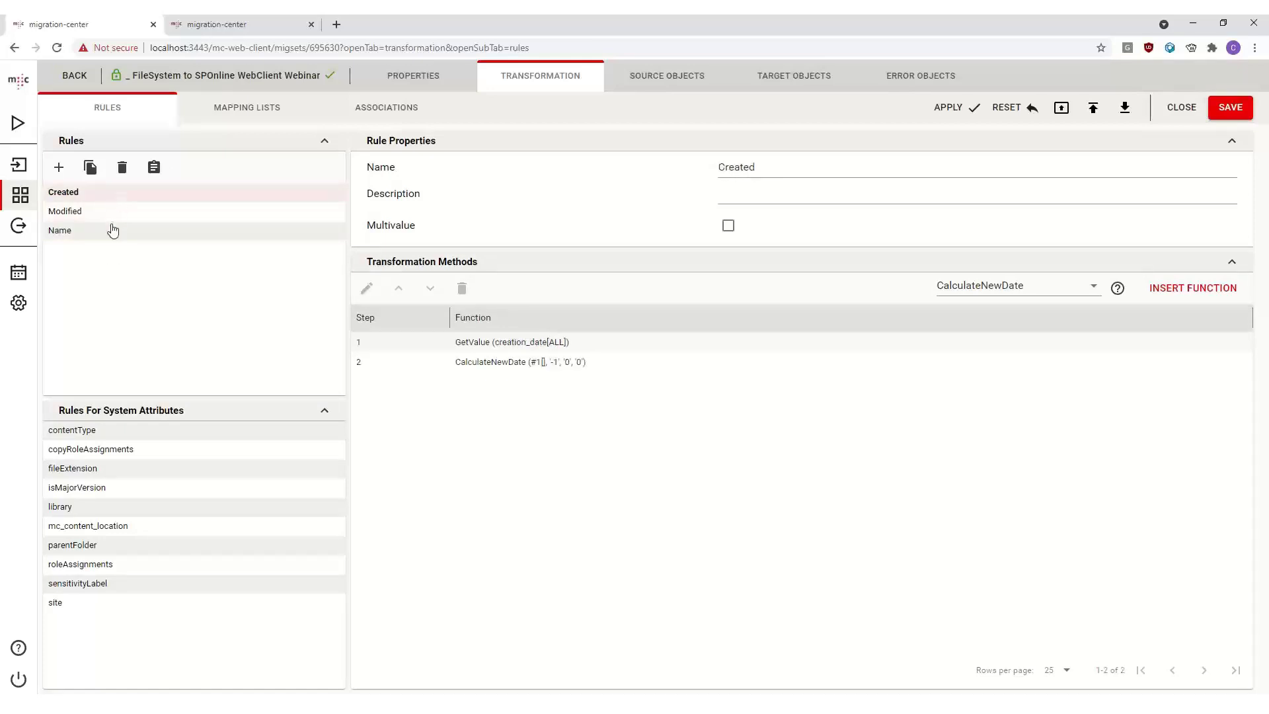
pyautogui.click(113, 230)
pyautogui.click(1231, 109)
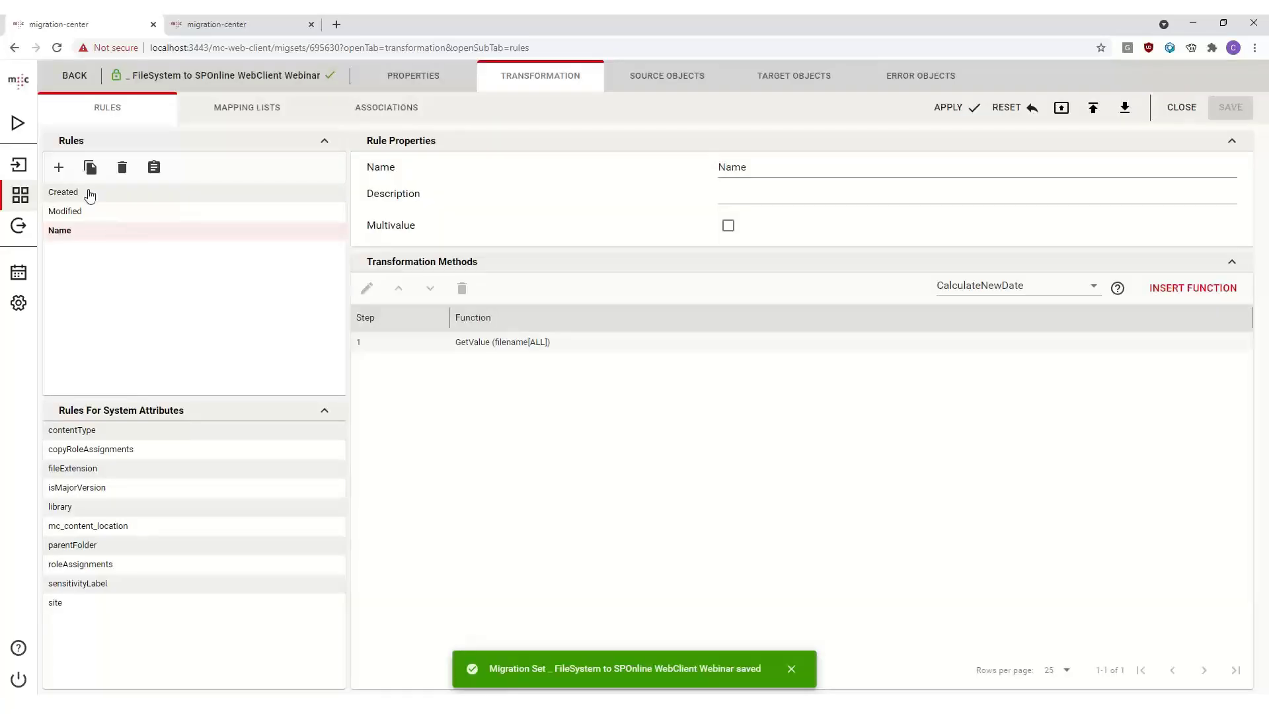
# - Select the Document type in the associations and auto-associate the rules with its target attributes
pyautogui.click(86, 193)
pyautogui.click(98, 229)
pyautogui.click(256, 114)
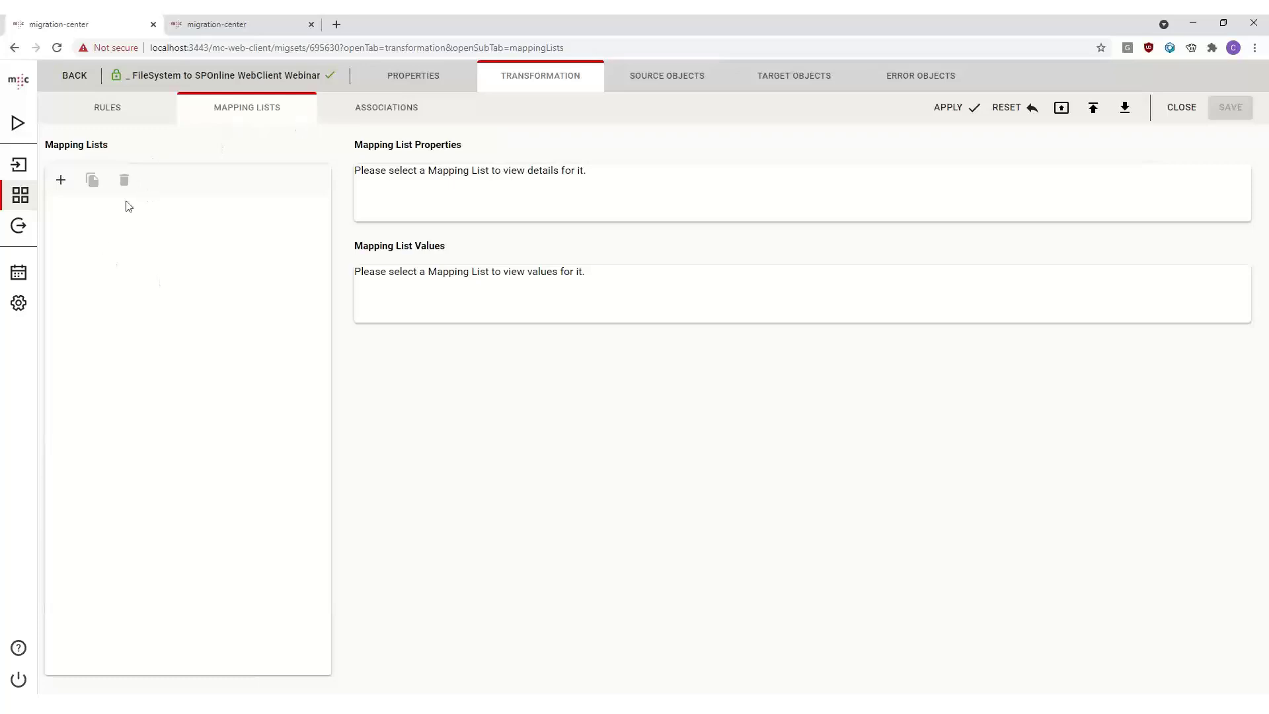
pyautogui.click(380, 107)
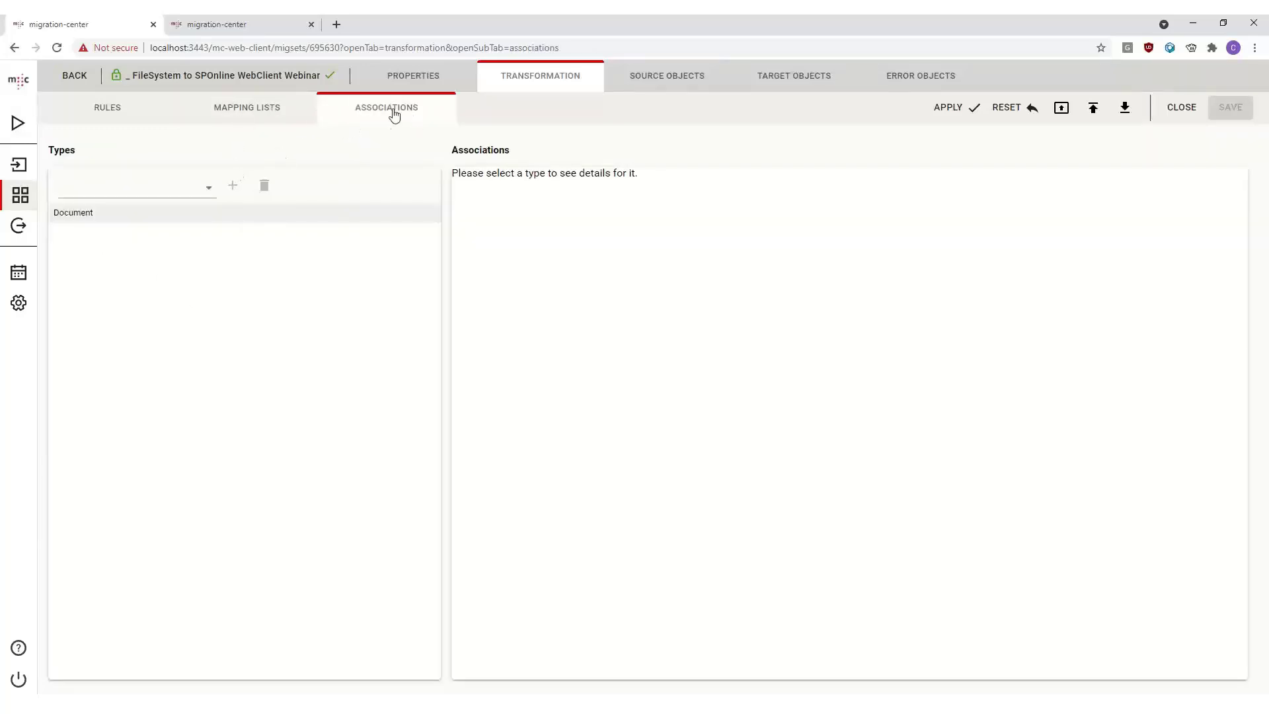
pyautogui.click(82, 225)
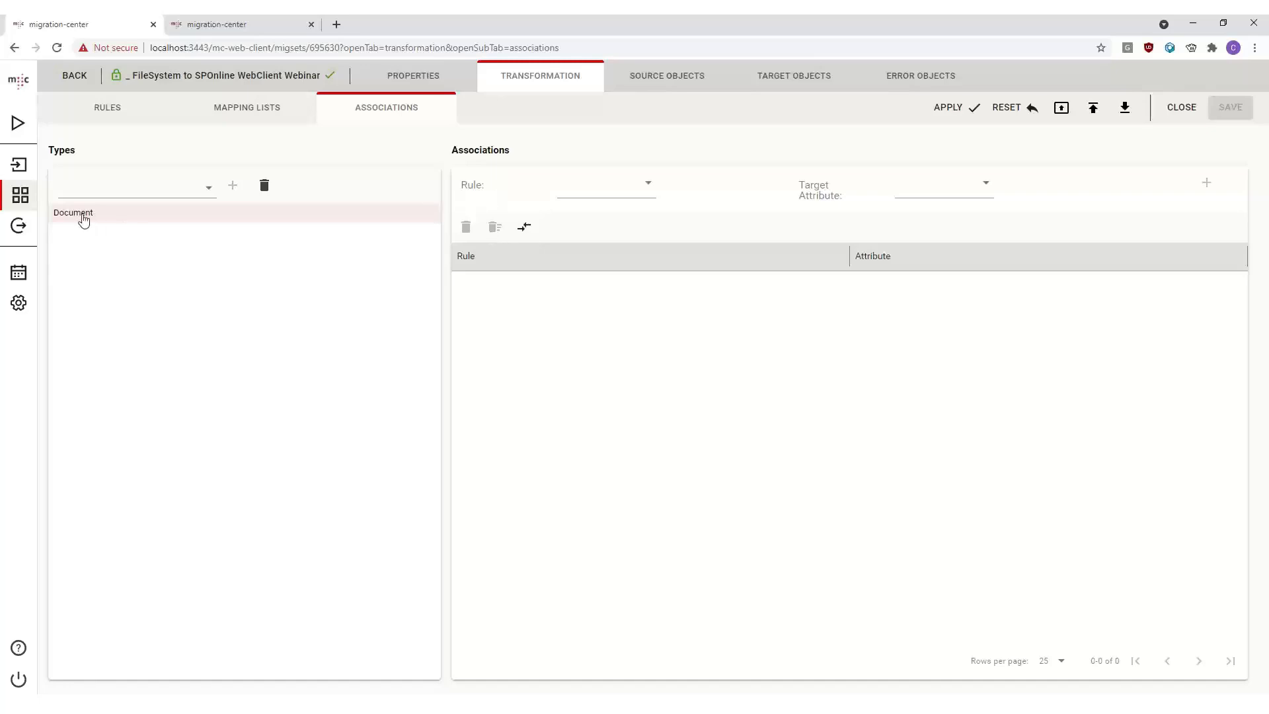
pyautogui.click(526, 230)
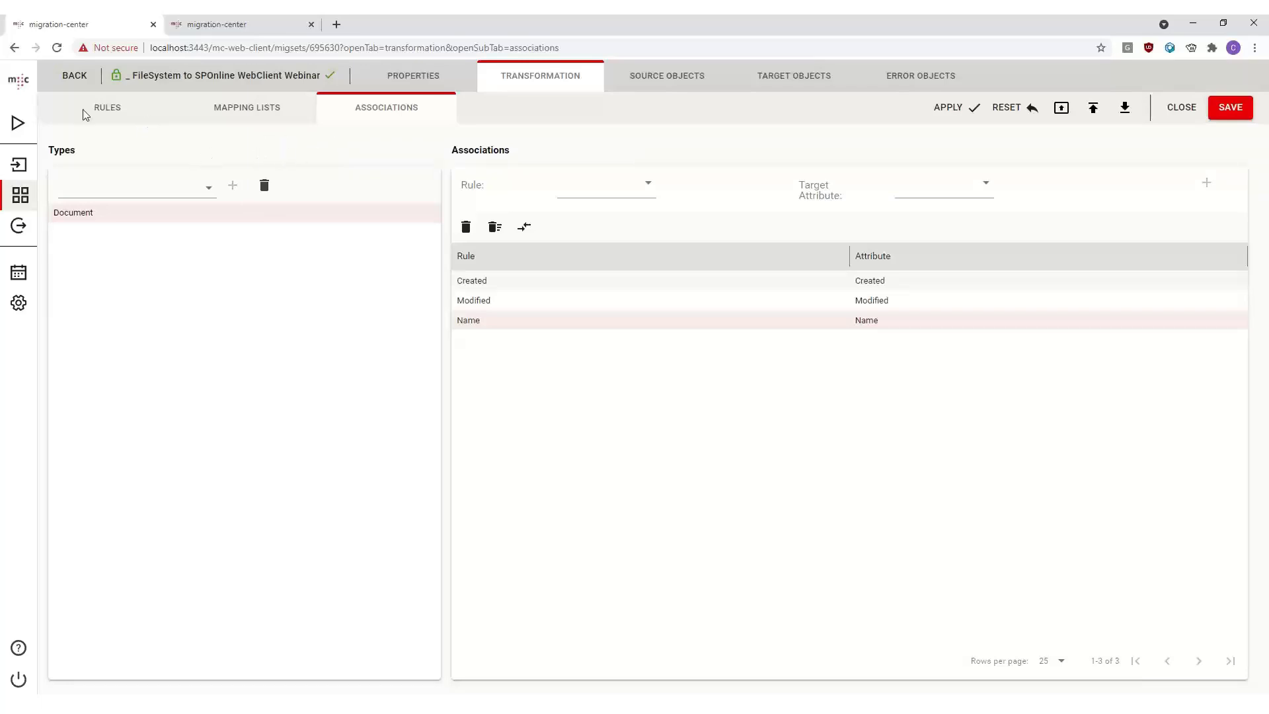
# - Apply the transformation to the migration set
pyautogui.click(1231, 109)
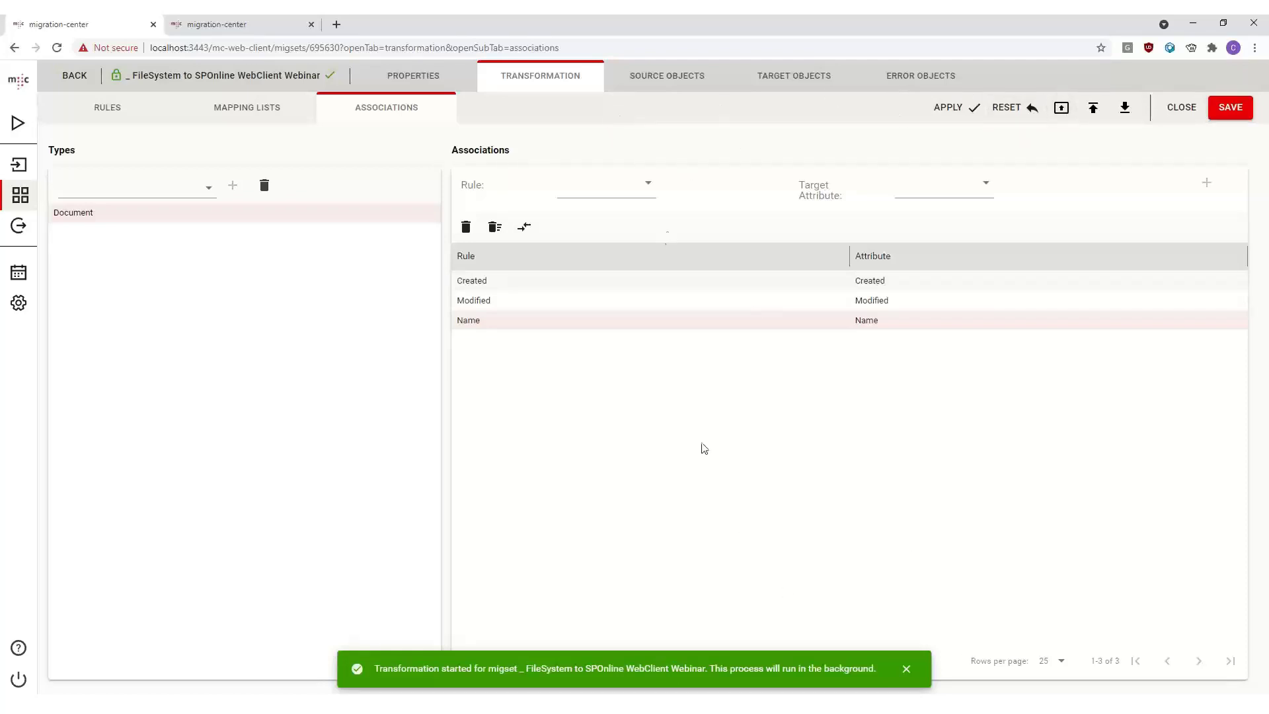
pyautogui.click(628, 247)
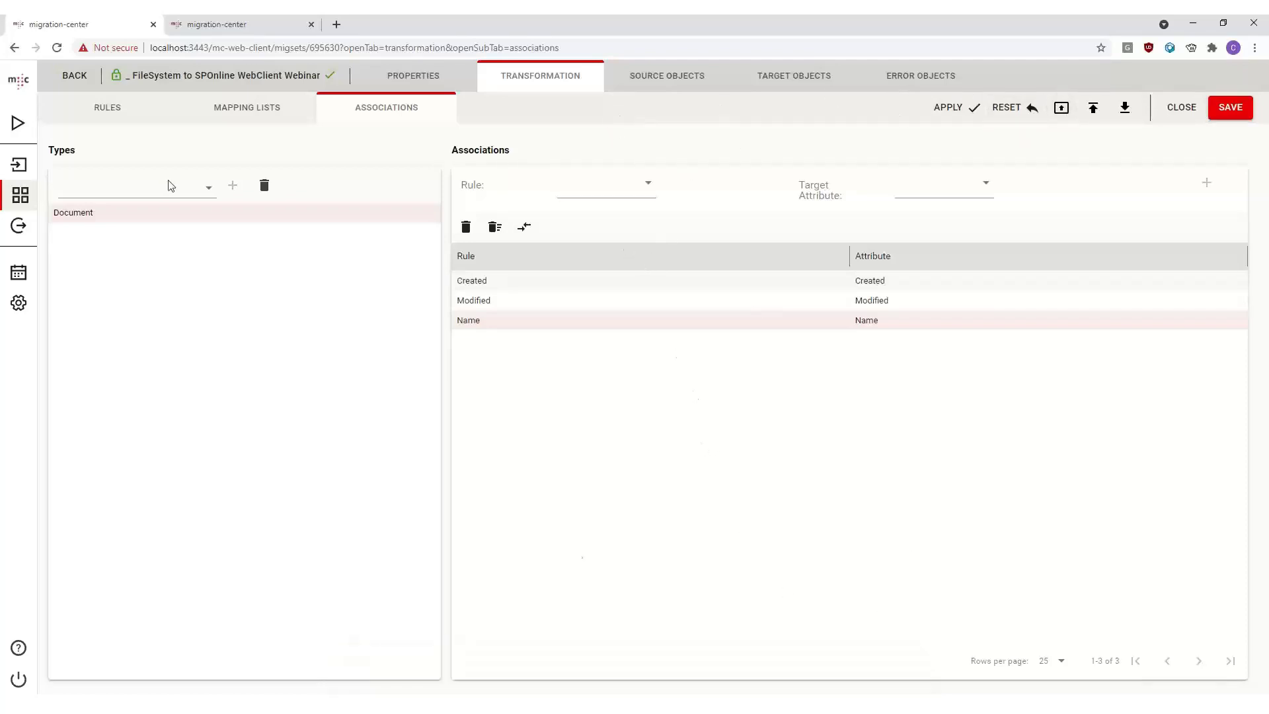
pyautogui.click(228, 114)
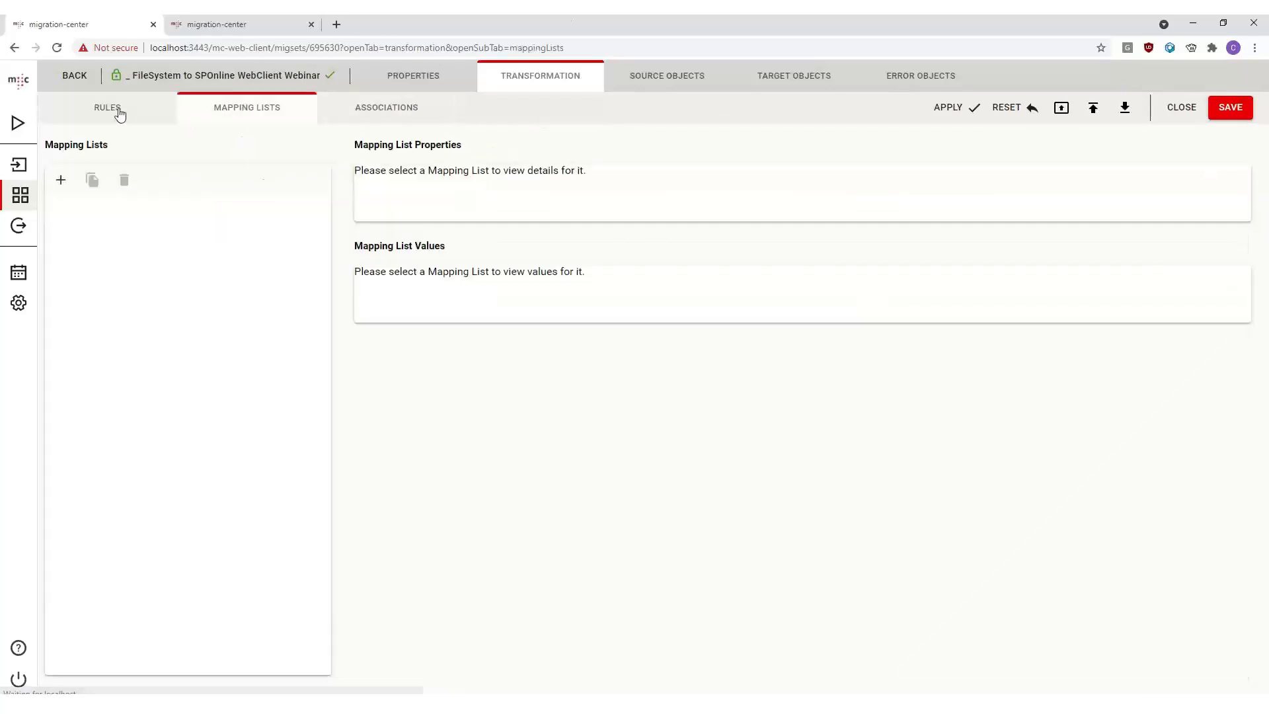
pyautogui.click(118, 112)
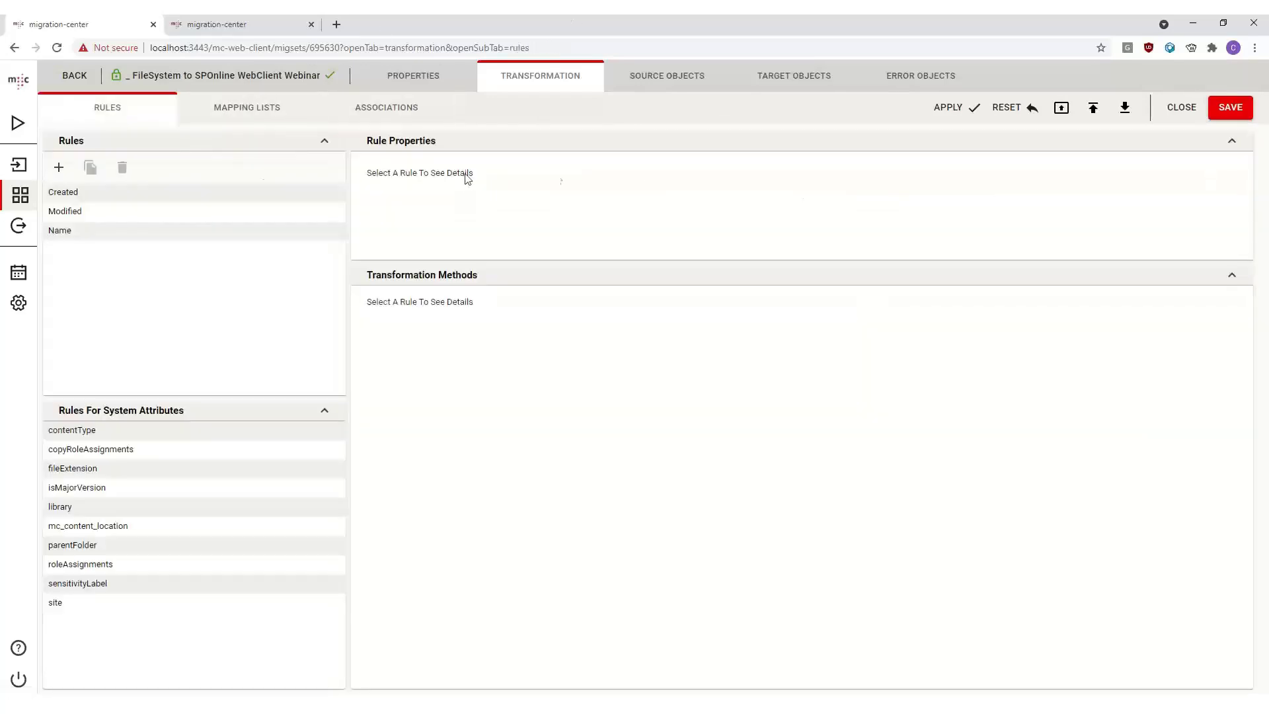
# - Browse the source objects' attribute columns
pyautogui.click(642, 80)
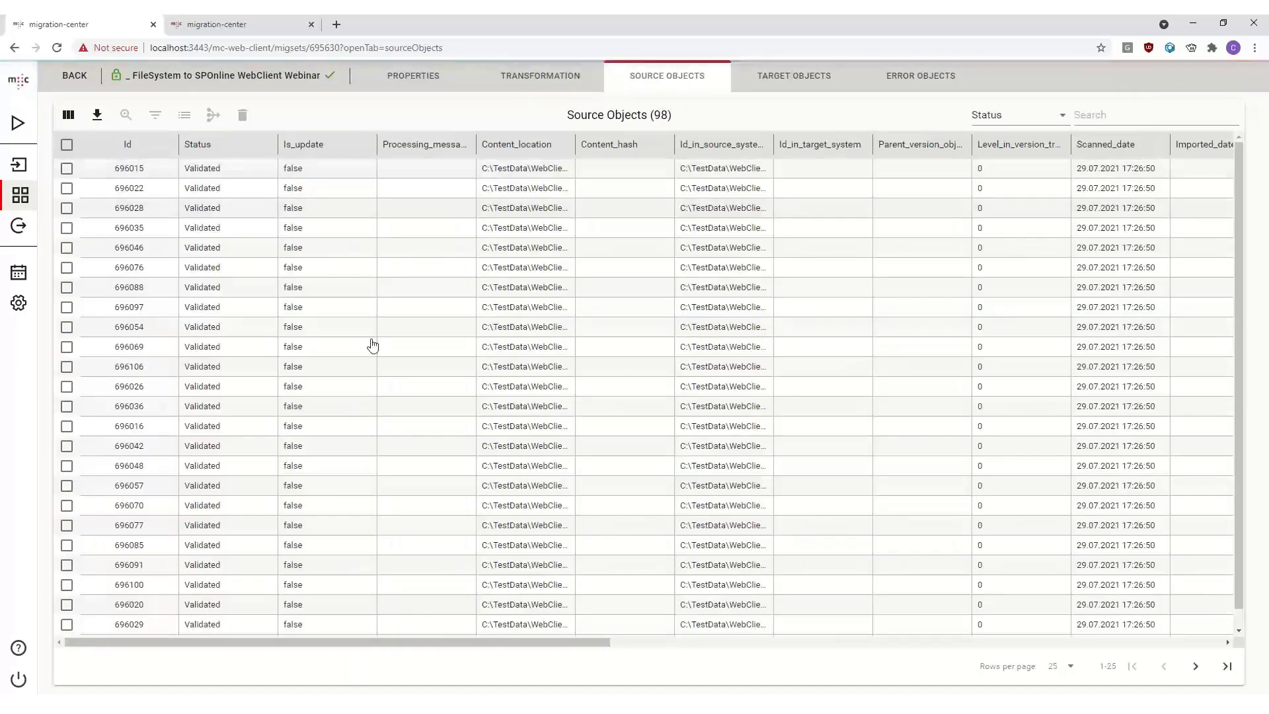
pyautogui.hscroll(15, 547, 246)
pyautogui.hscroll(5, 537, 251)
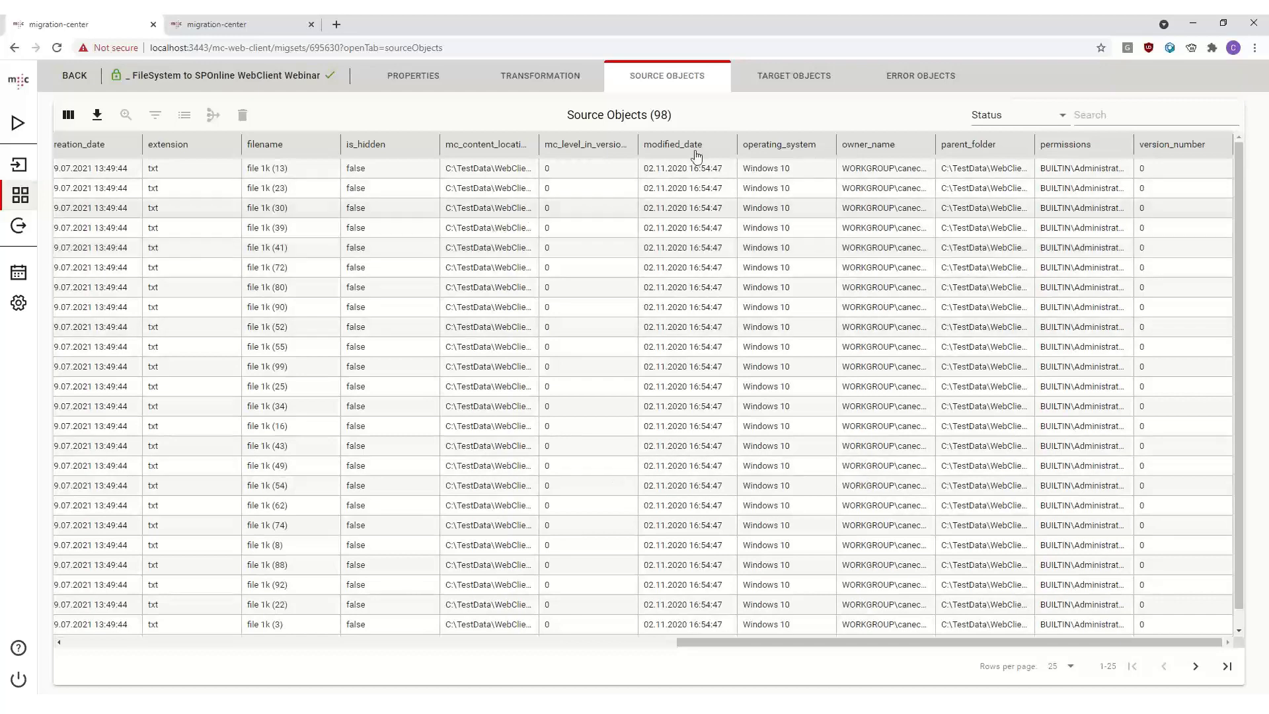
# - Inspect the transformed target objects' attribute values across their columns
pyautogui.click(760, 83)
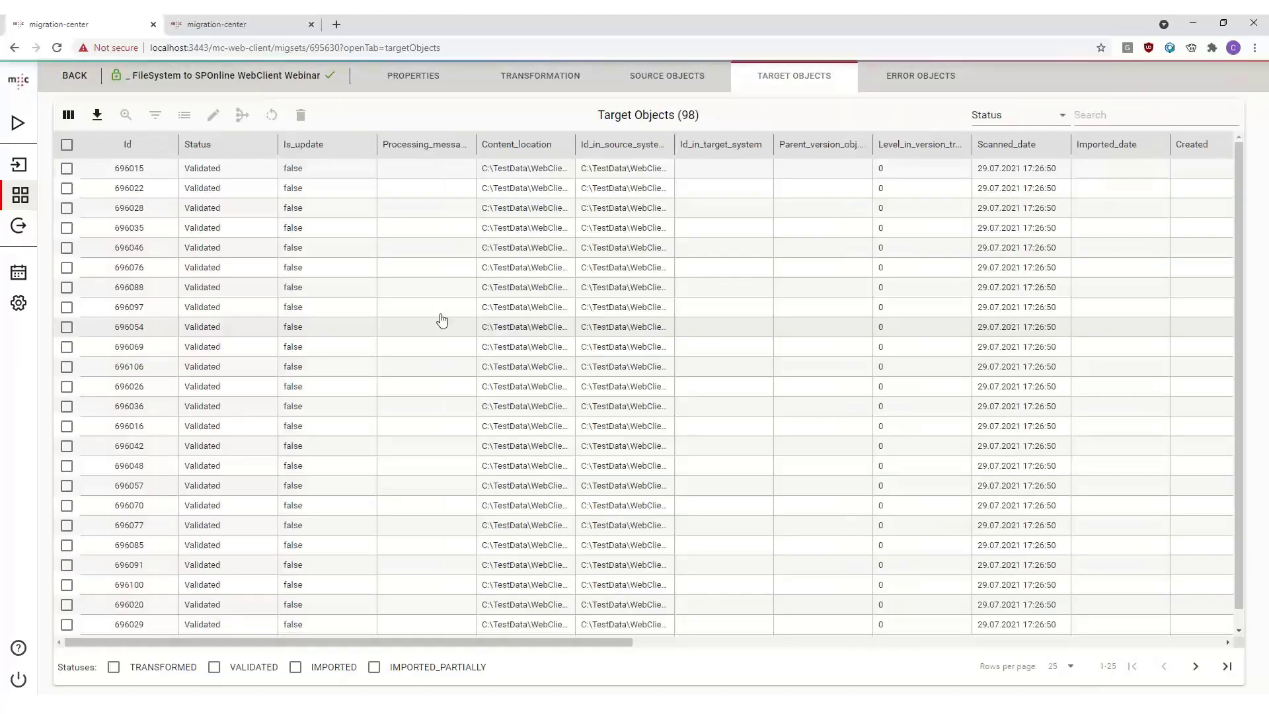
pyautogui.hscroll(18, 397, 271)
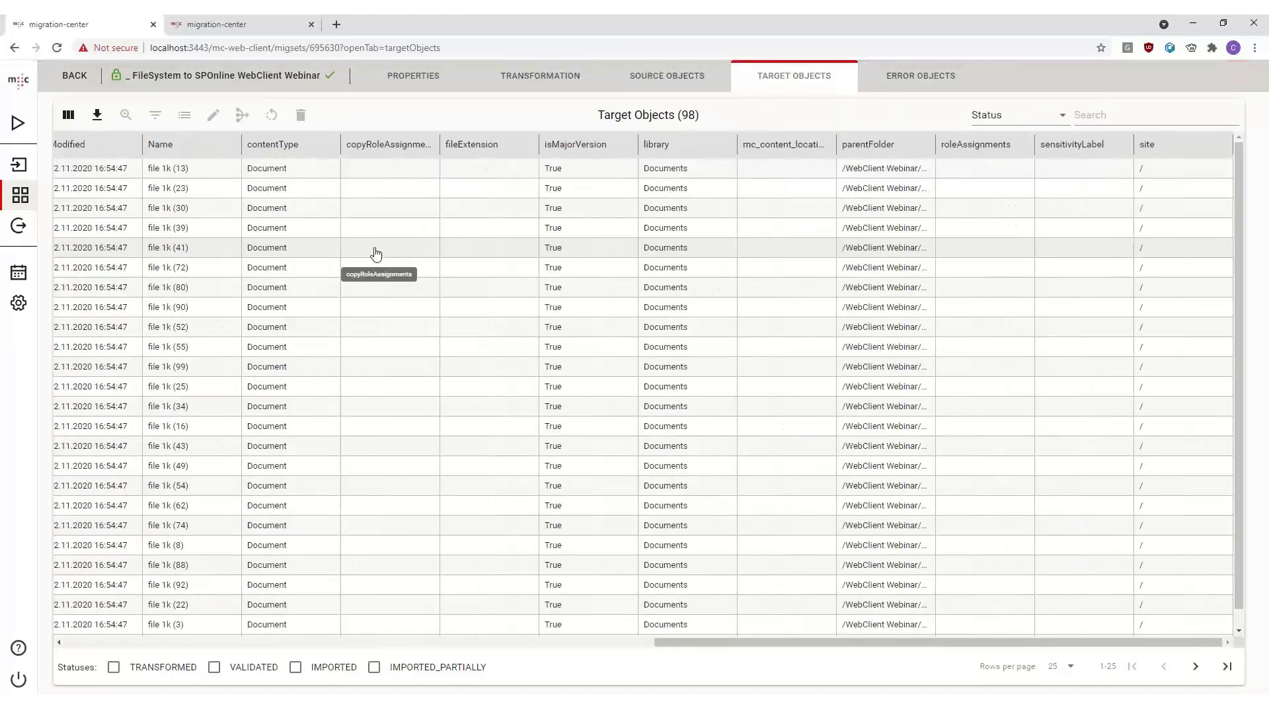
pyautogui.hscroll(-15, 367, 257)
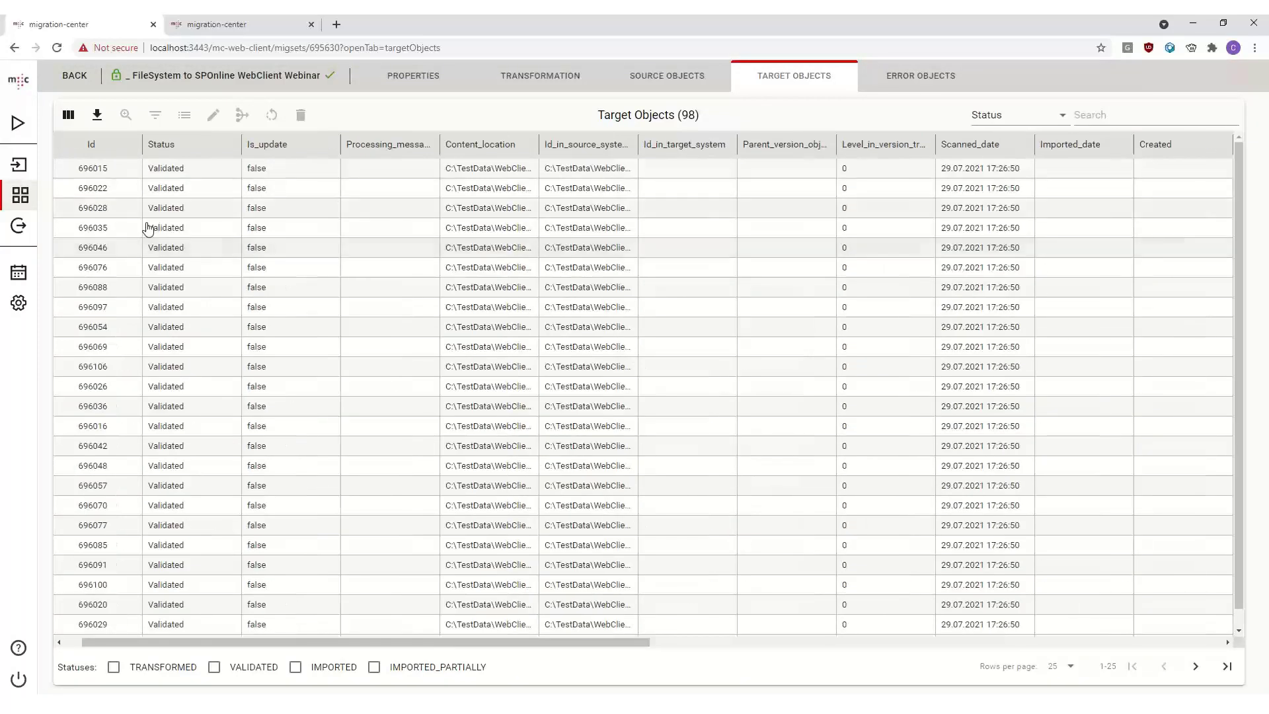
pyautogui.hscroll(15, 558, 291)
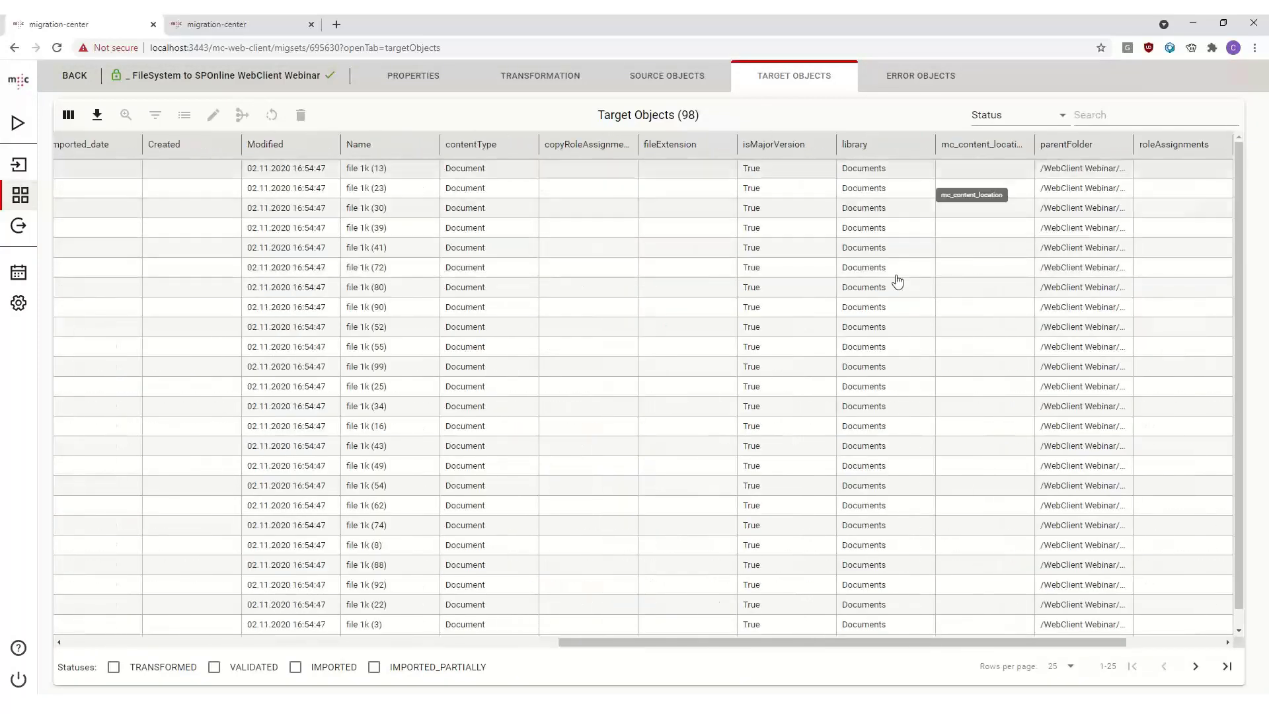
pyautogui.click(945, 249)
# - Check the error objects and return to the migration sets list
pyautogui.click(921, 78)
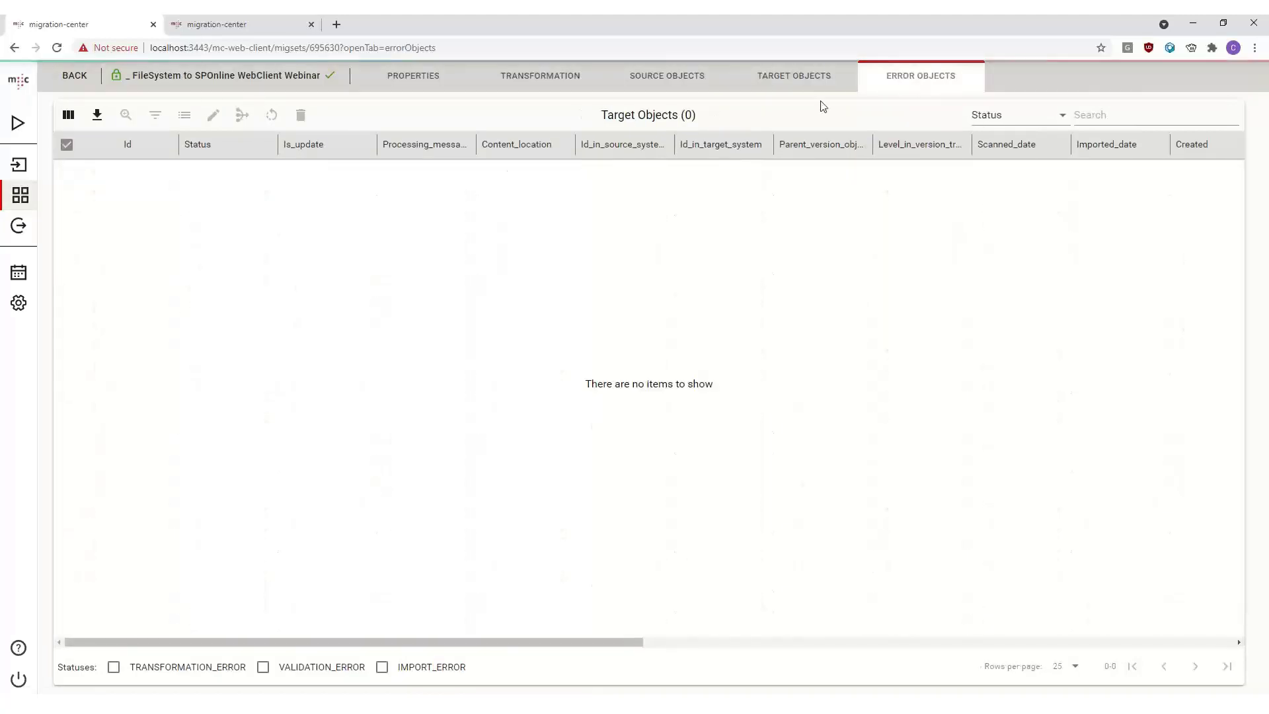
pyautogui.click(518, 75)
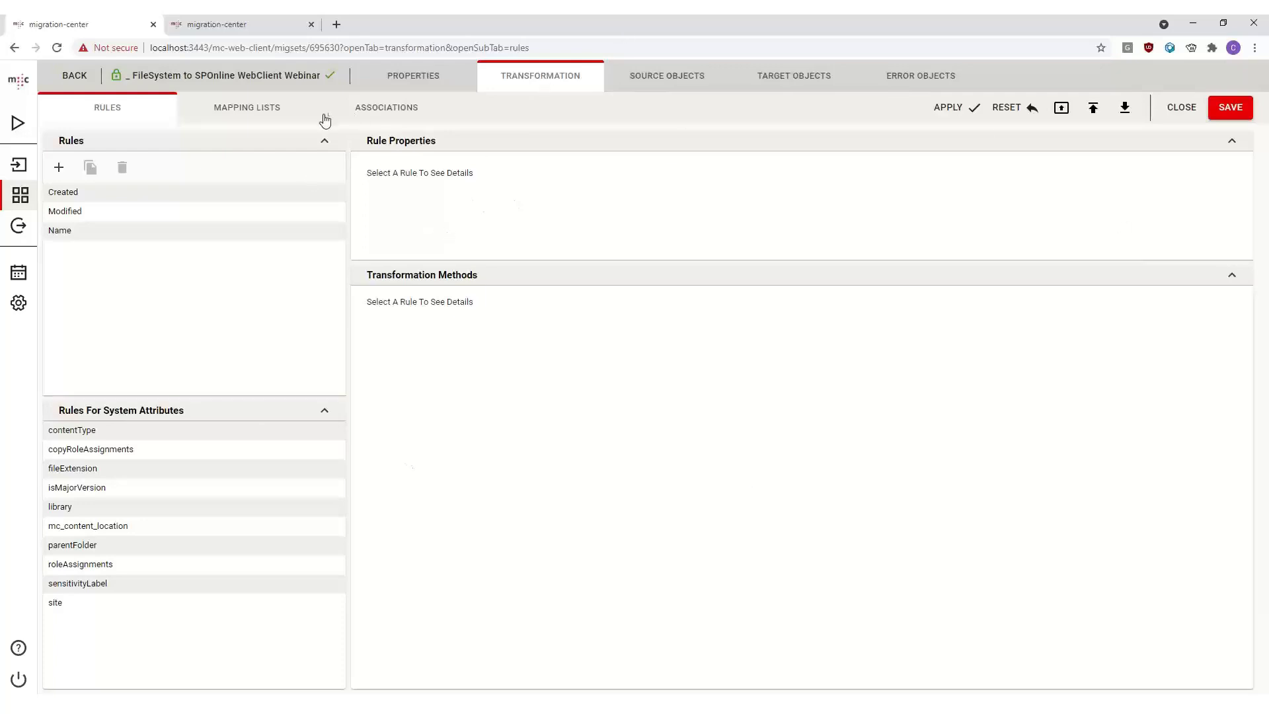
pyautogui.moveTo(345, 165)
pyautogui.mouseDown()
pyautogui.moveTo(363, 170)
pyautogui.moveTo(346, 170)
pyautogui.mouseUp()
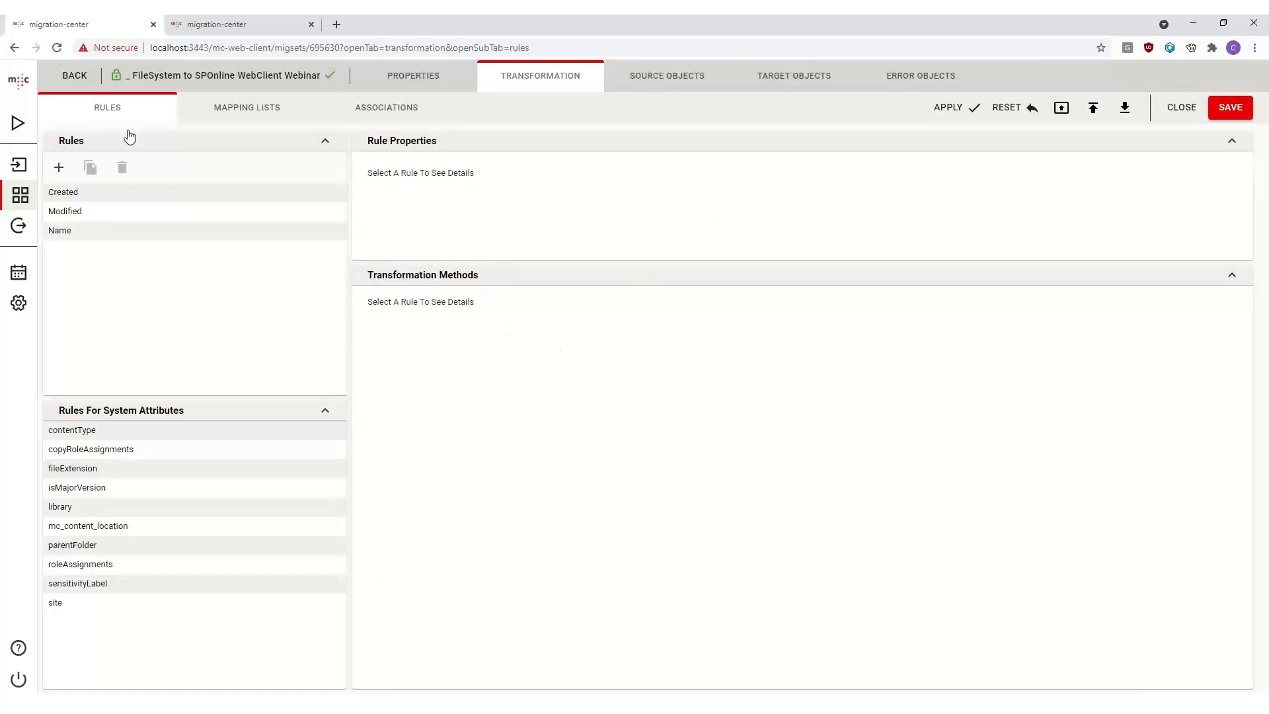
pyautogui.click(21, 197)
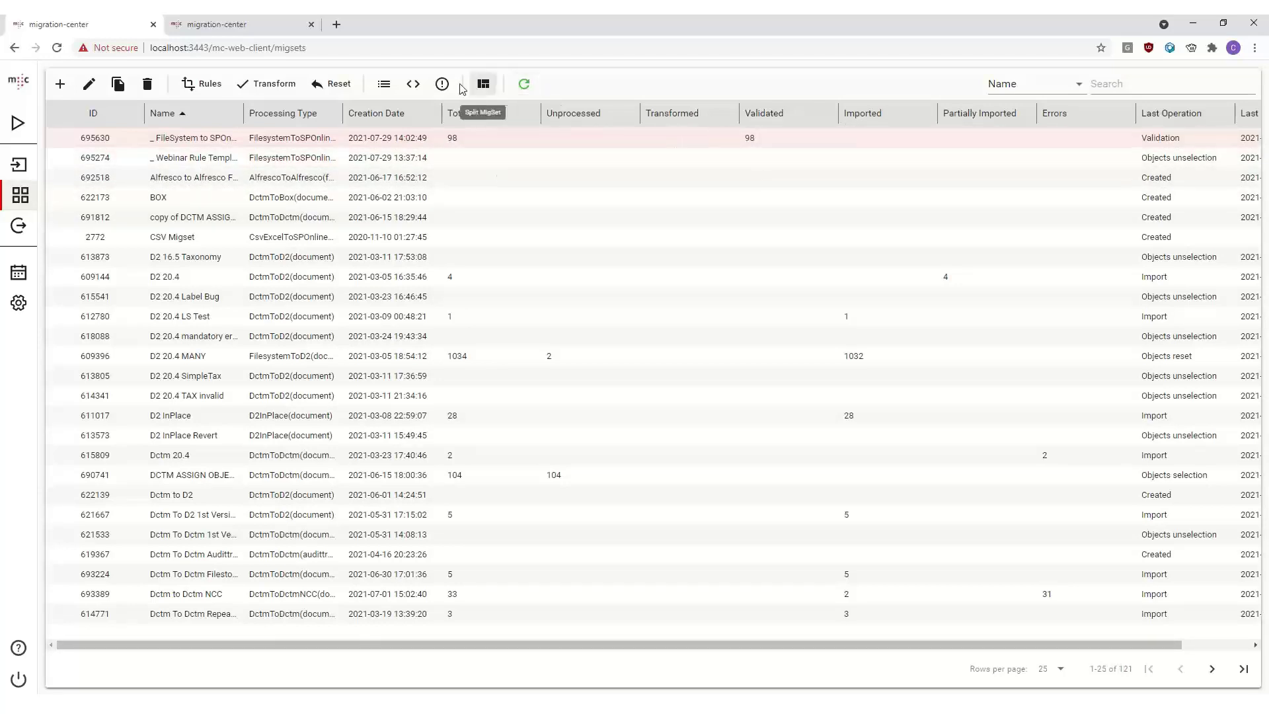
# - Split the selected migration set into 2 migration sets and confirm the split
pyautogui.moveTo(243, 113); pyautogui.dragTo(353, 113)
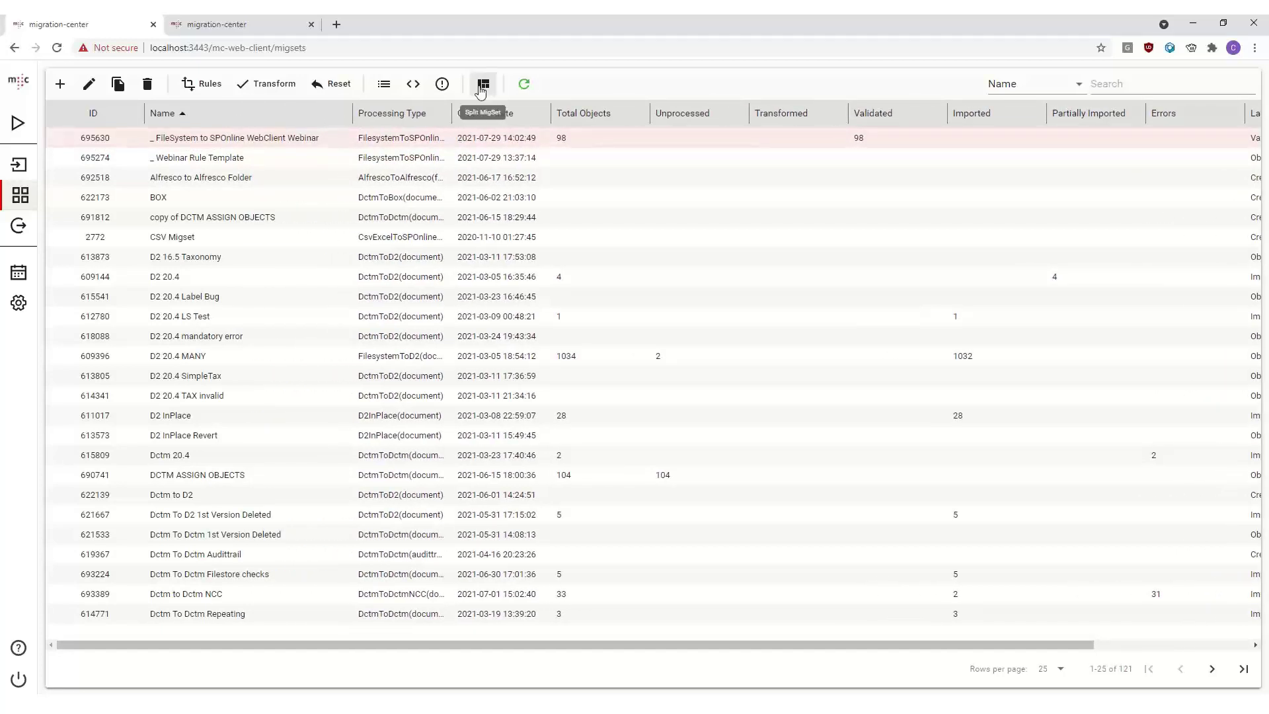
pyautogui.click(484, 86)
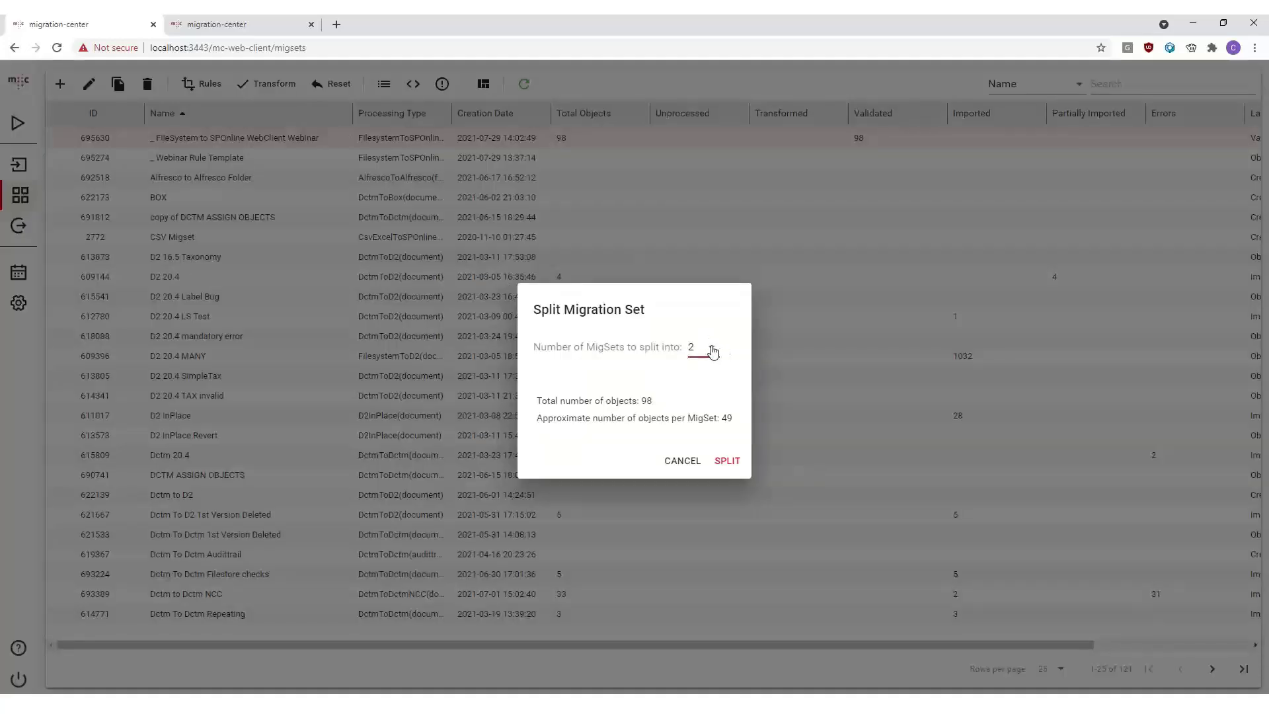
pyautogui.click(710, 348)
pyautogui.click(714, 136)
pyautogui.click(710, 355)
pyautogui.click(712, 140)
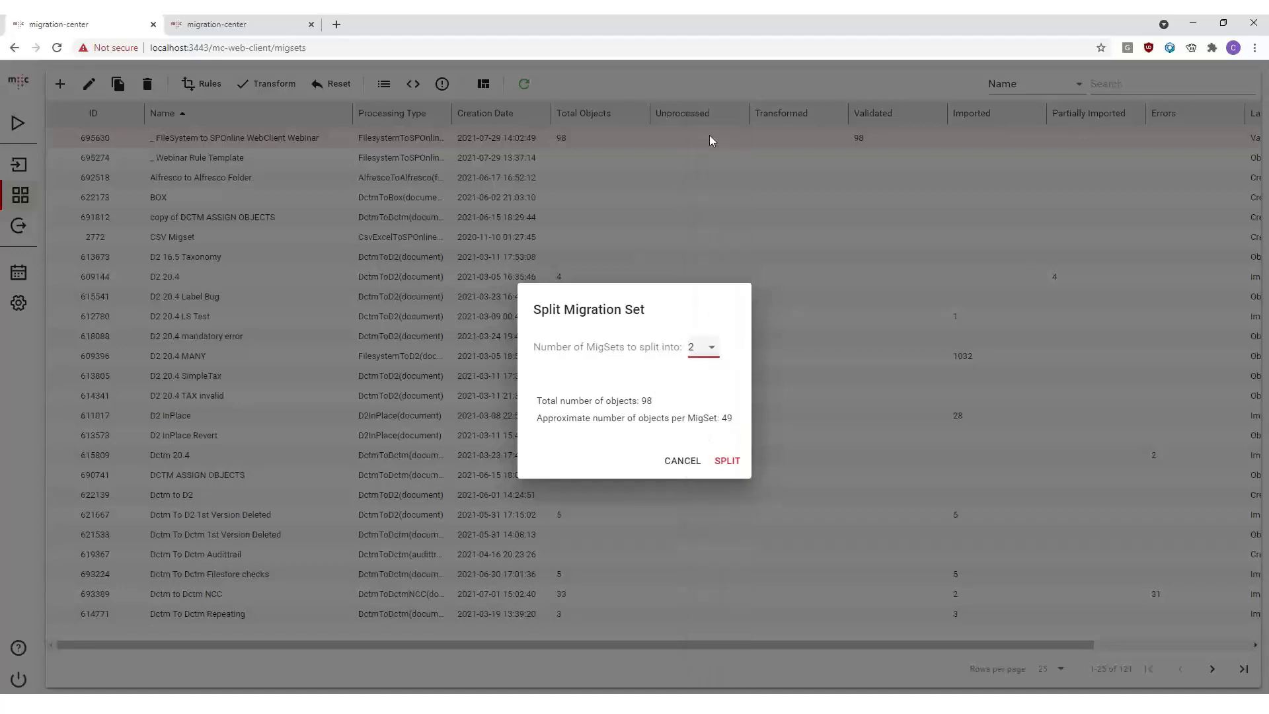
pyautogui.click(729, 461)
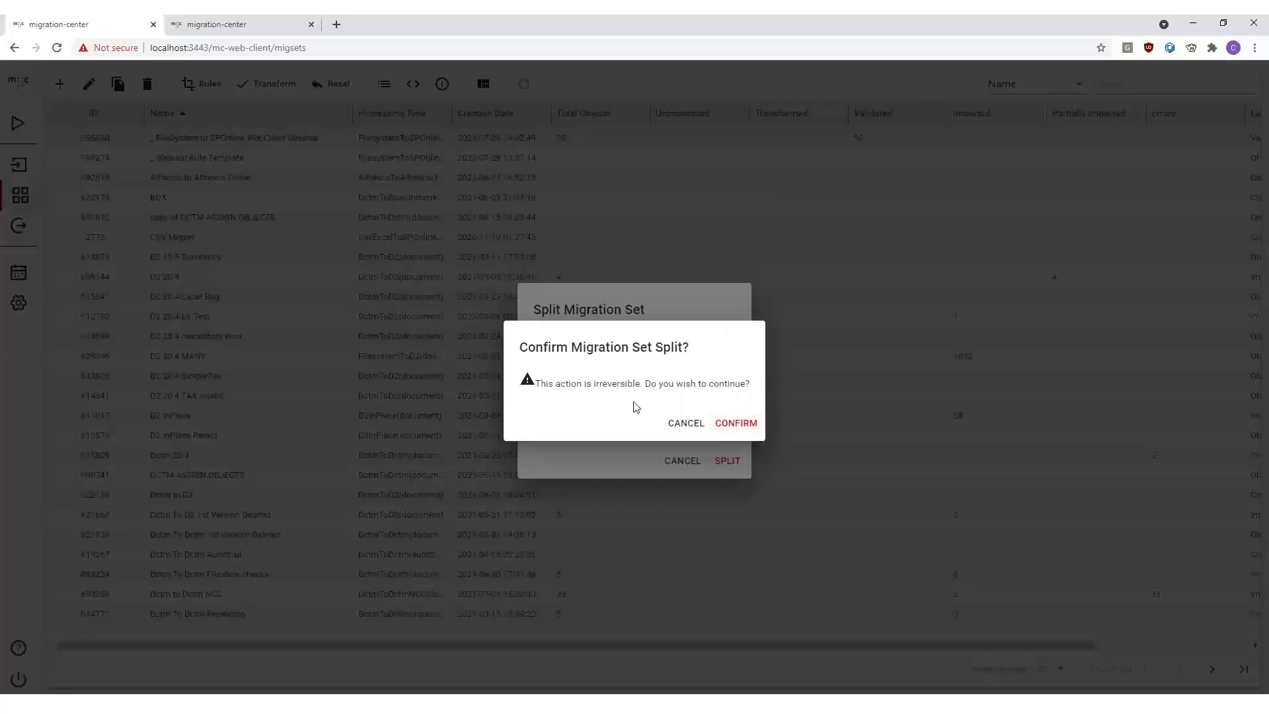
pyautogui.click(738, 427)
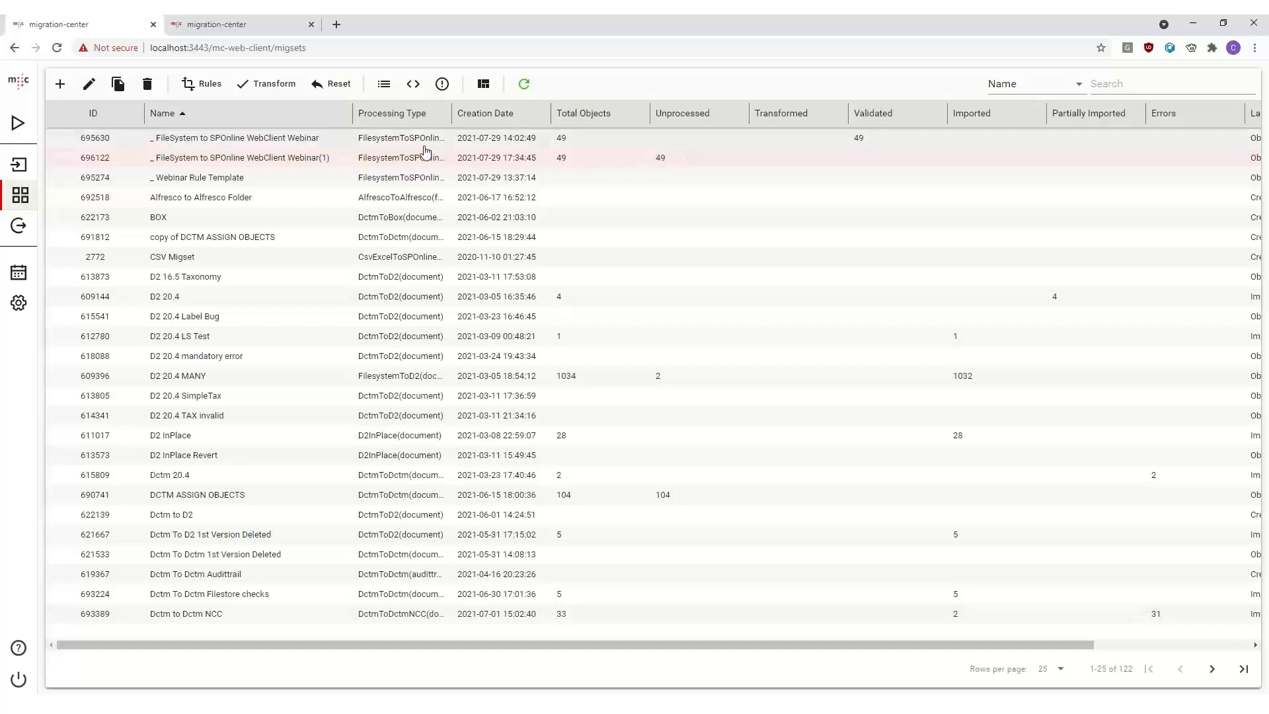
# - Apply the transformation to the new _ FileSystem to SPOnline WebClient Webinar(1) migration set and refresh the list
pyautogui.moveTo(356, 119); pyautogui.dragTo(360, 121)
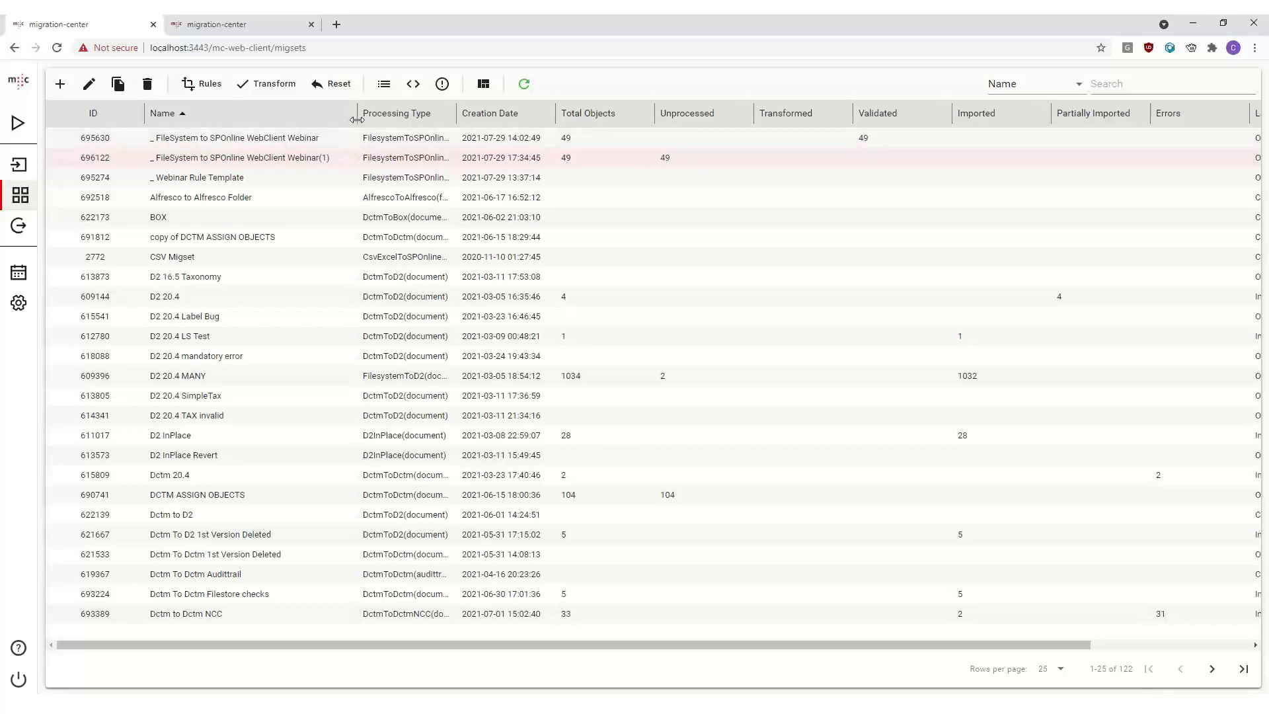
pyautogui.click(267, 86)
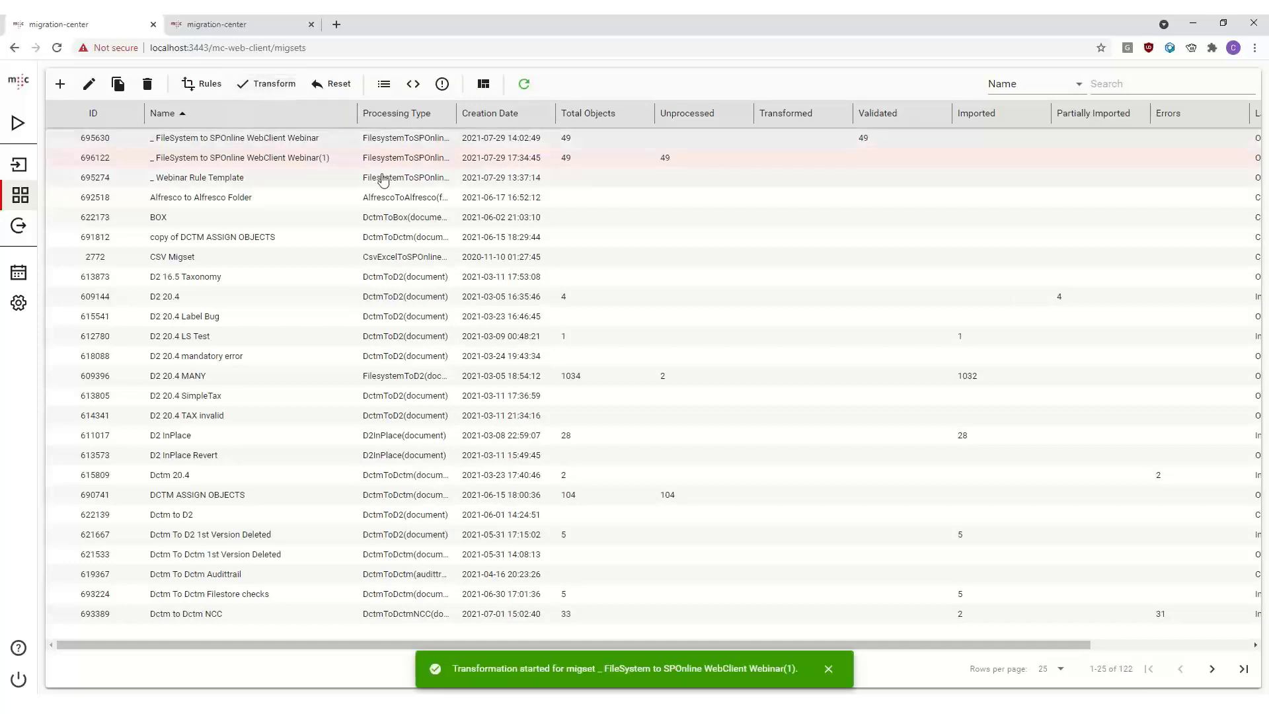
pyautogui.click(526, 86)
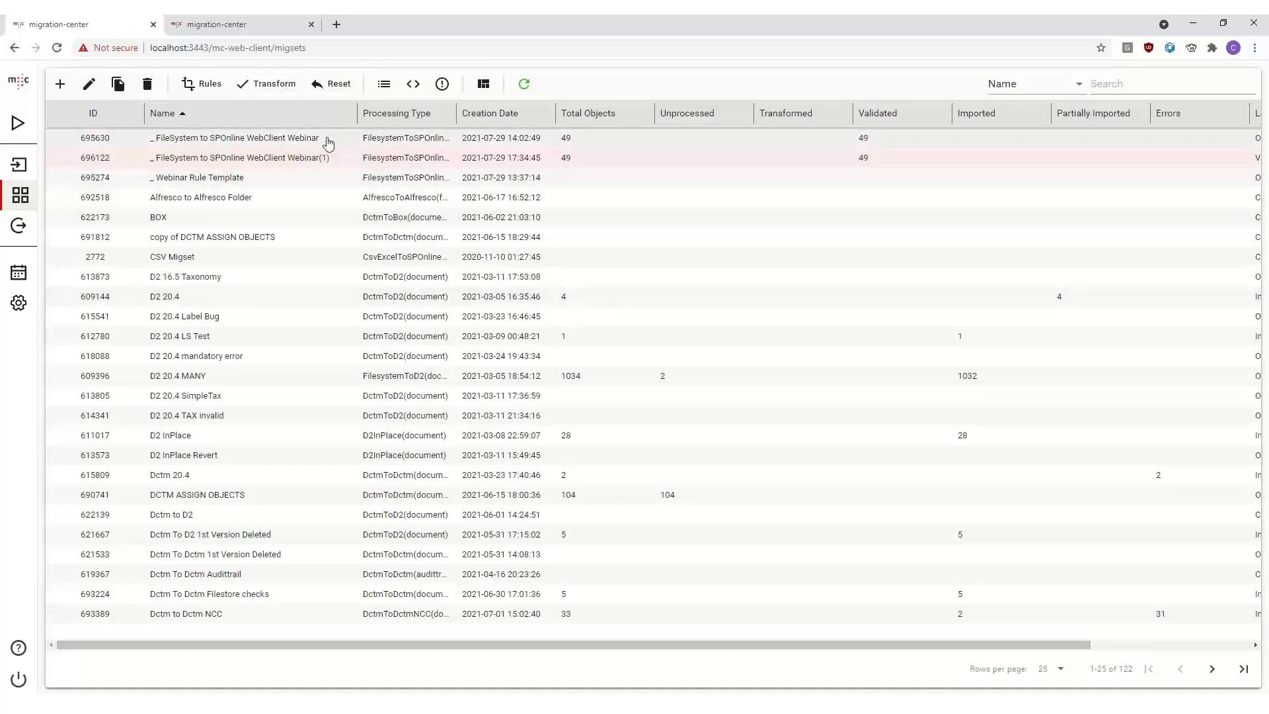
# - Open the _ SharePoint WebClient Webinar importer and review its details, parameters and location
pyautogui.click(18, 227)
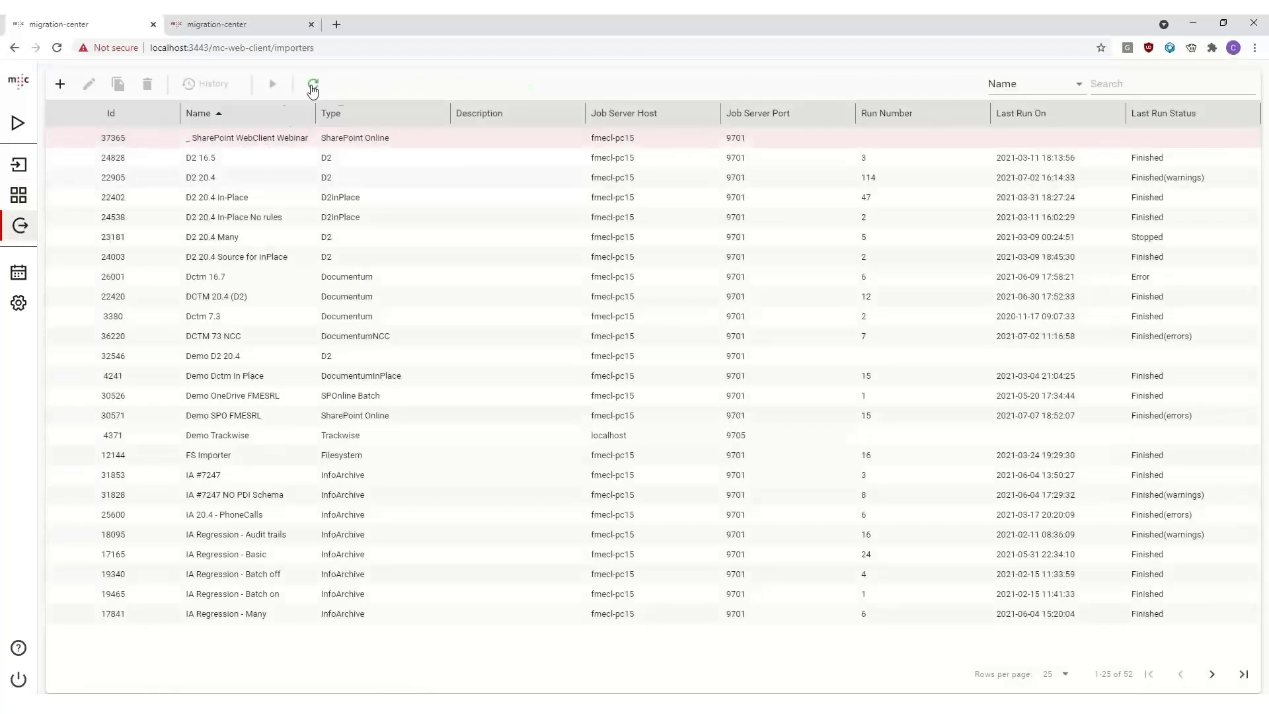
pyautogui.moveTo(316, 128)
pyautogui.mouseDown()
pyautogui.moveTo(356, 126)
pyautogui.moveTo(337, 126)
pyautogui.mouseUp()
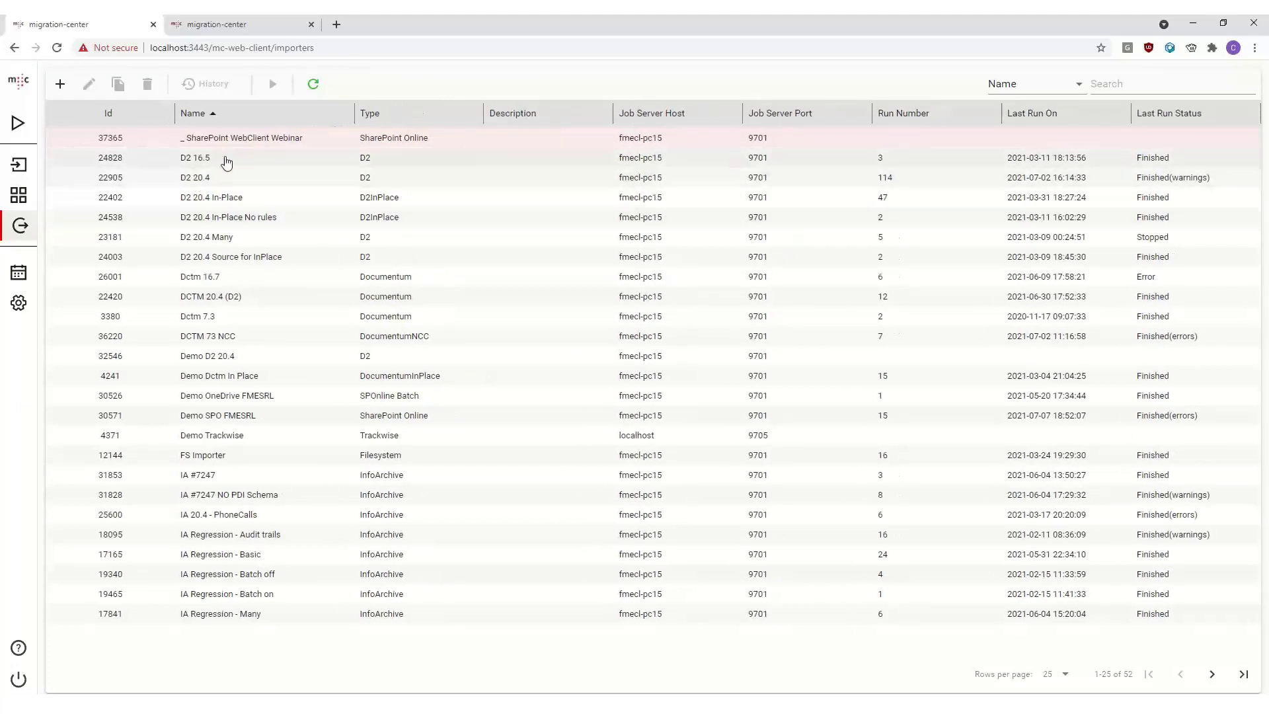
pyautogui.click(509, 137)
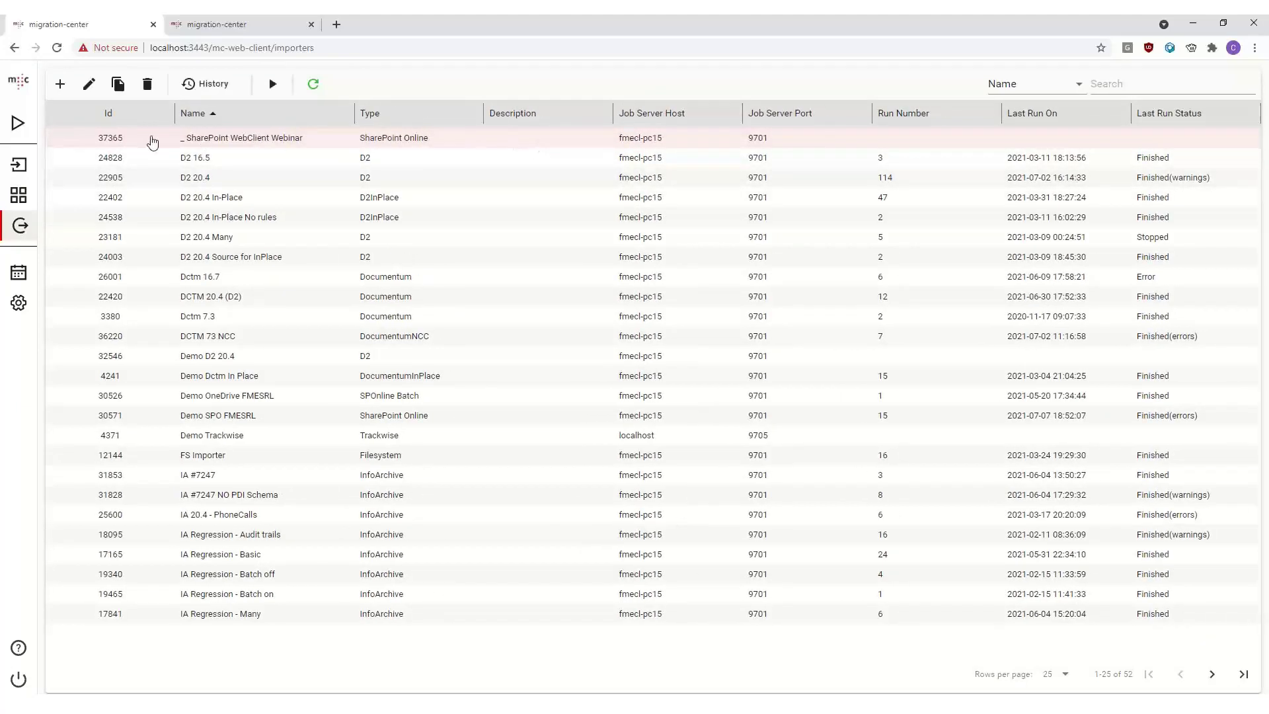
pyautogui.doubleClick(299, 142)
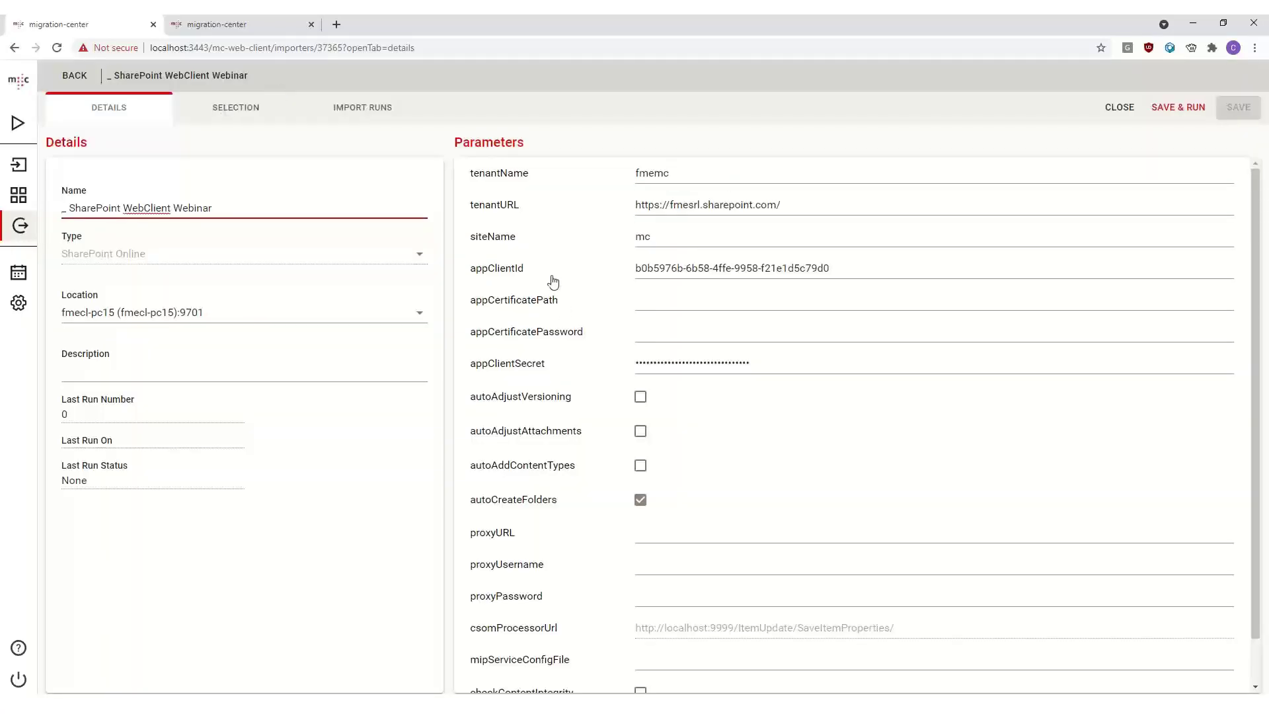
pyautogui.scroll(-1, 553, 281)
pyautogui.scroll(1, 752, 208)
pyautogui.click(642, 291)
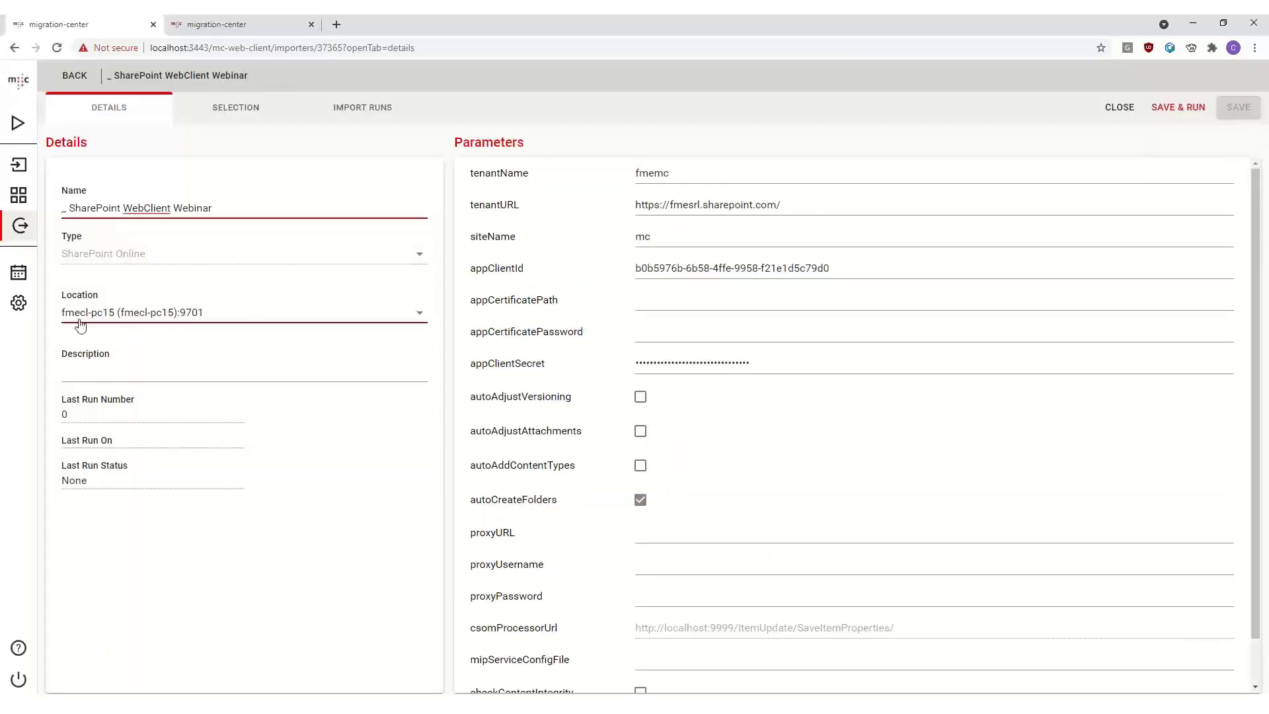
pyautogui.click(302, 316)
pyautogui.click(234, 312)
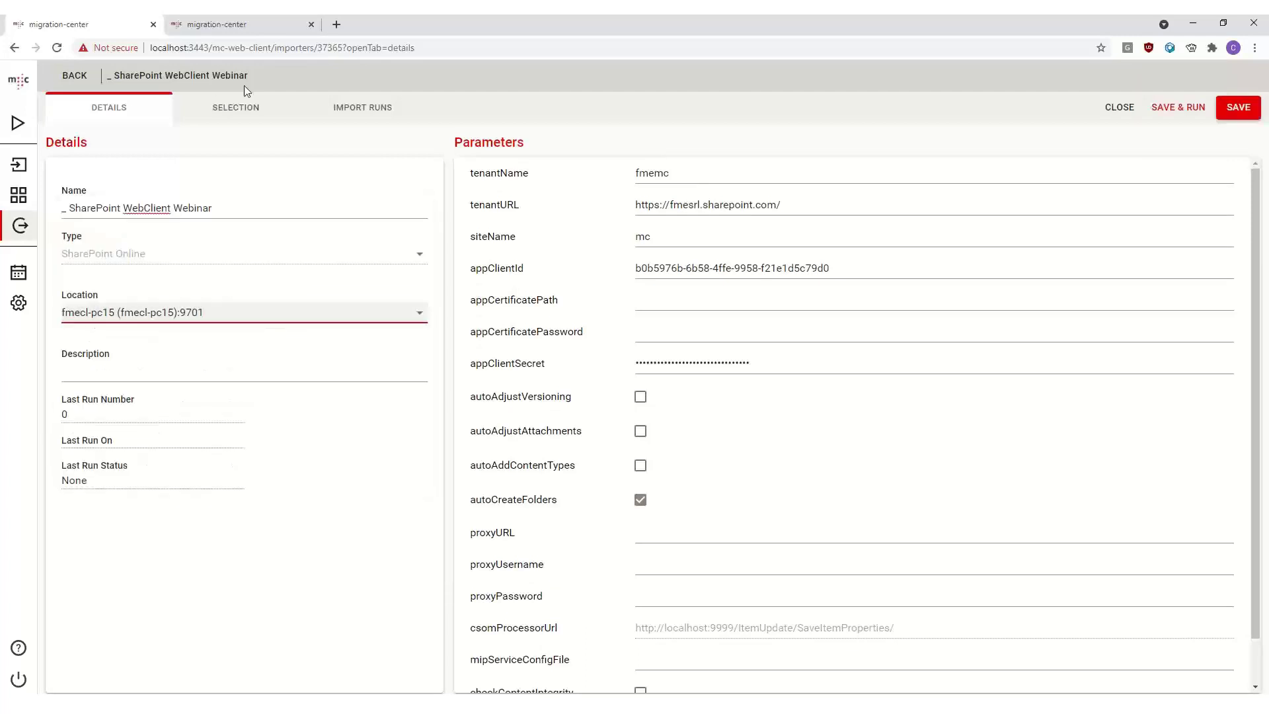
# - Assign both _ FileSystem to SPOnline WebClient Webinar migration sets to the importer, then save and run it
pyautogui.click(238, 114)
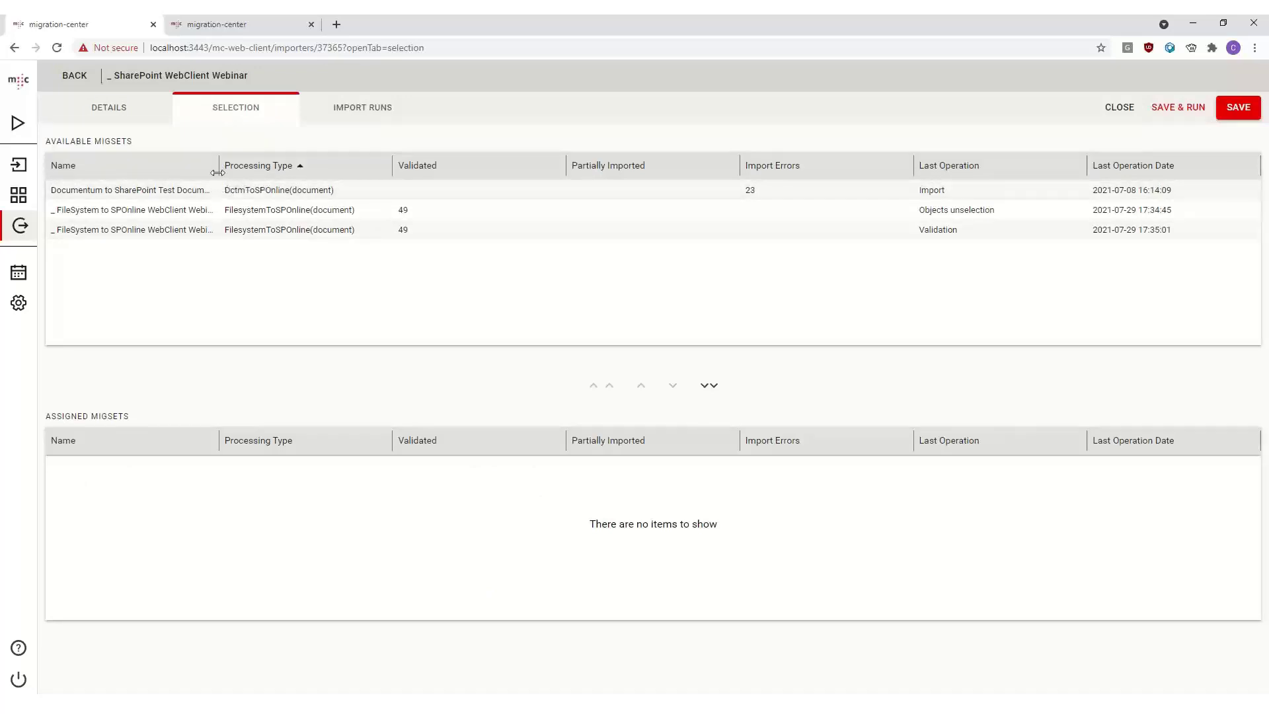
pyautogui.moveTo(218, 173)
pyautogui.mouseDown()
pyautogui.moveTo(456, 180)
pyautogui.moveTo(518, 165)
pyautogui.moveTo(197, 175)
pyautogui.mouseUp()
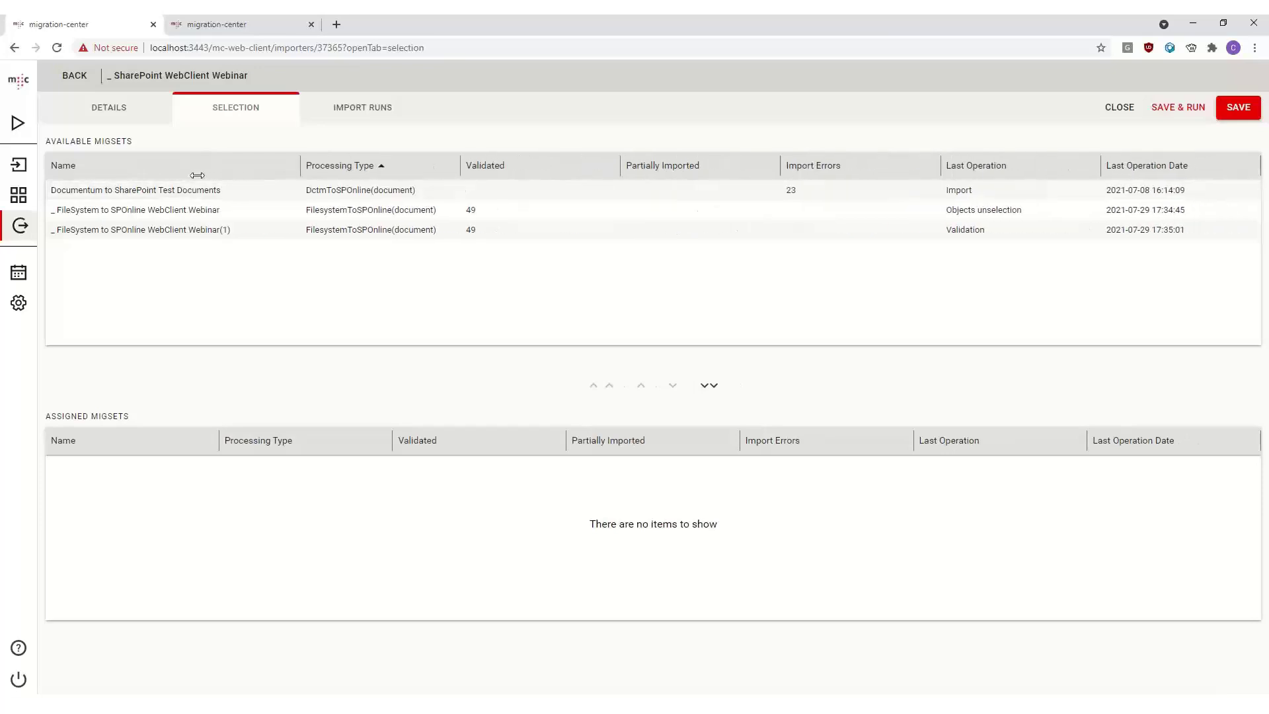
pyautogui.click(191, 166)
pyautogui.click(150, 168)
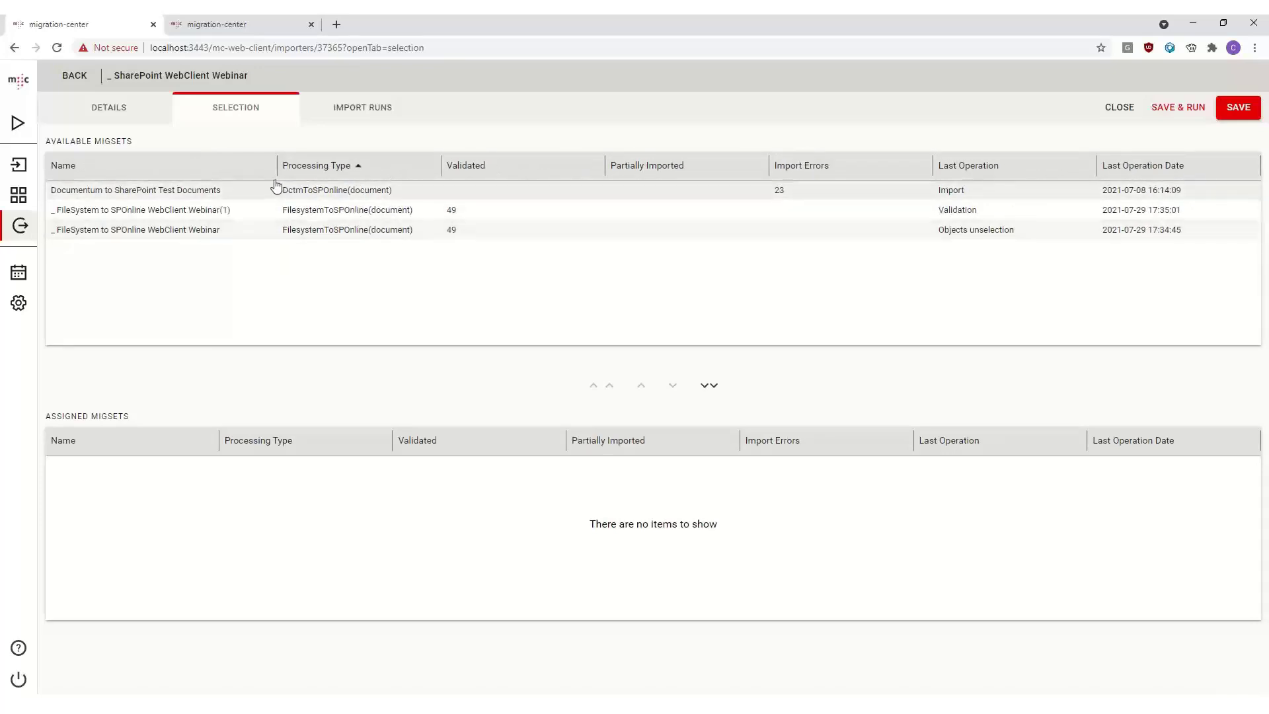
pyautogui.moveTo(273, 178); pyautogui.dragTo(244, 180)
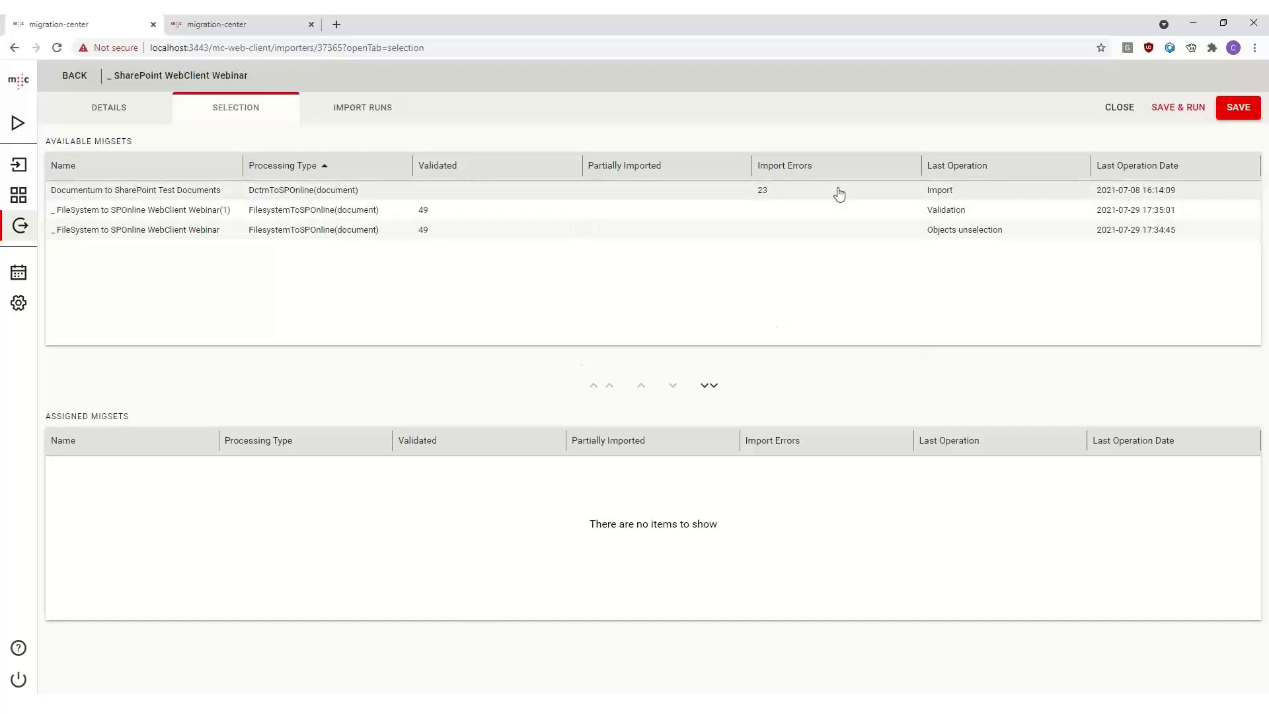
pyautogui.moveTo(412, 174); pyautogui.dragTo(351, 185)
pyautogui.moveTo(238, 173); pyautogui.dragTo(413, 175)
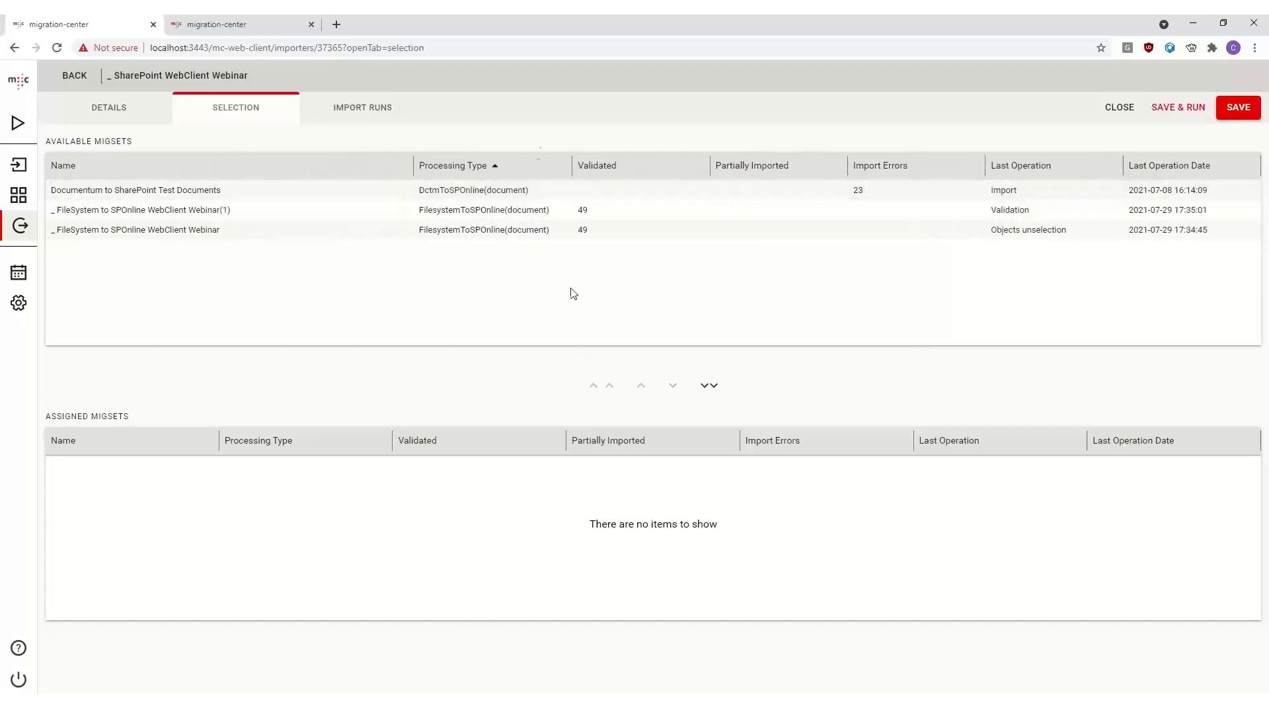
pyautogui.click(443, 211)
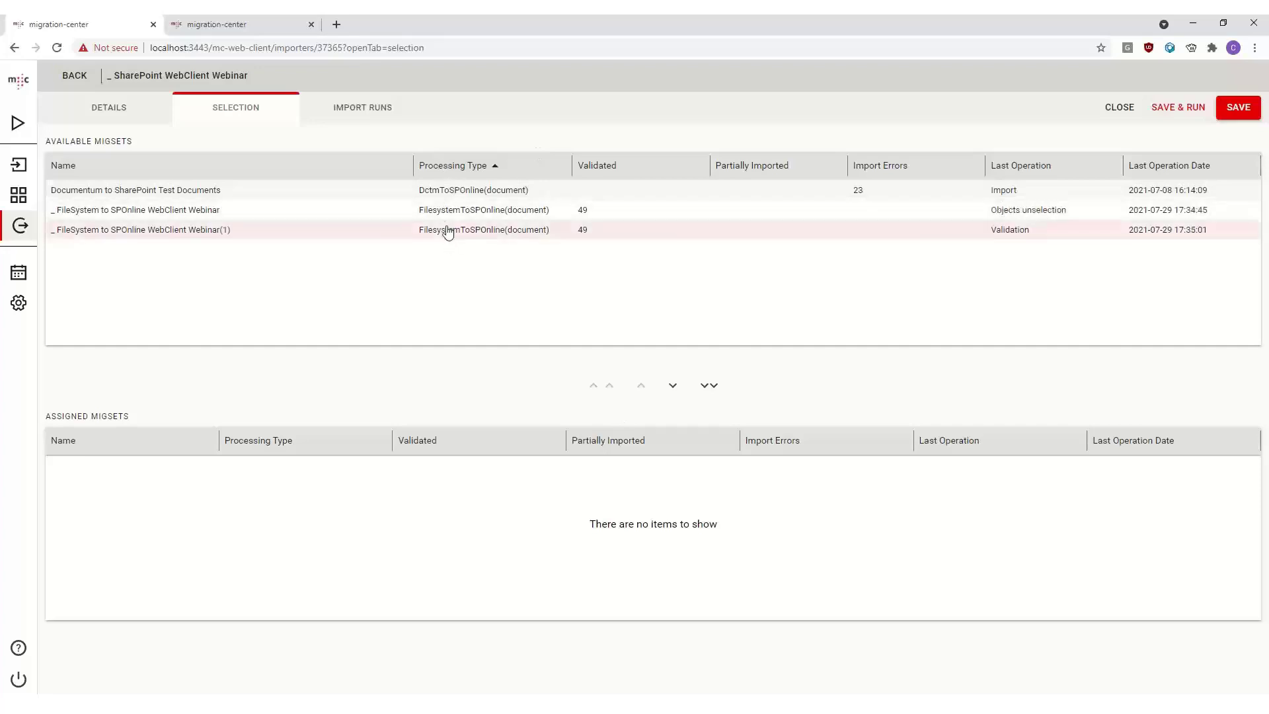
pyautogui.doubleClick(436, 216)
pyautogui.doubleClick(387, 214)
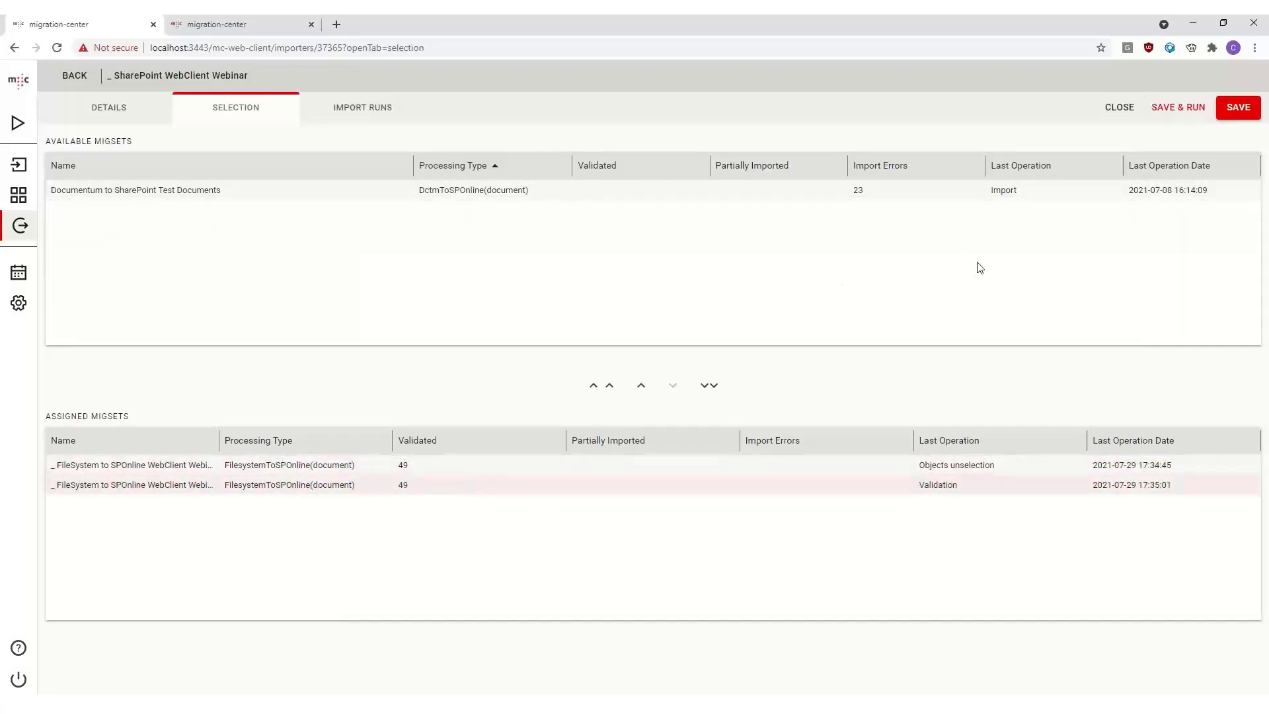
pyautogui.click(1177, 106)
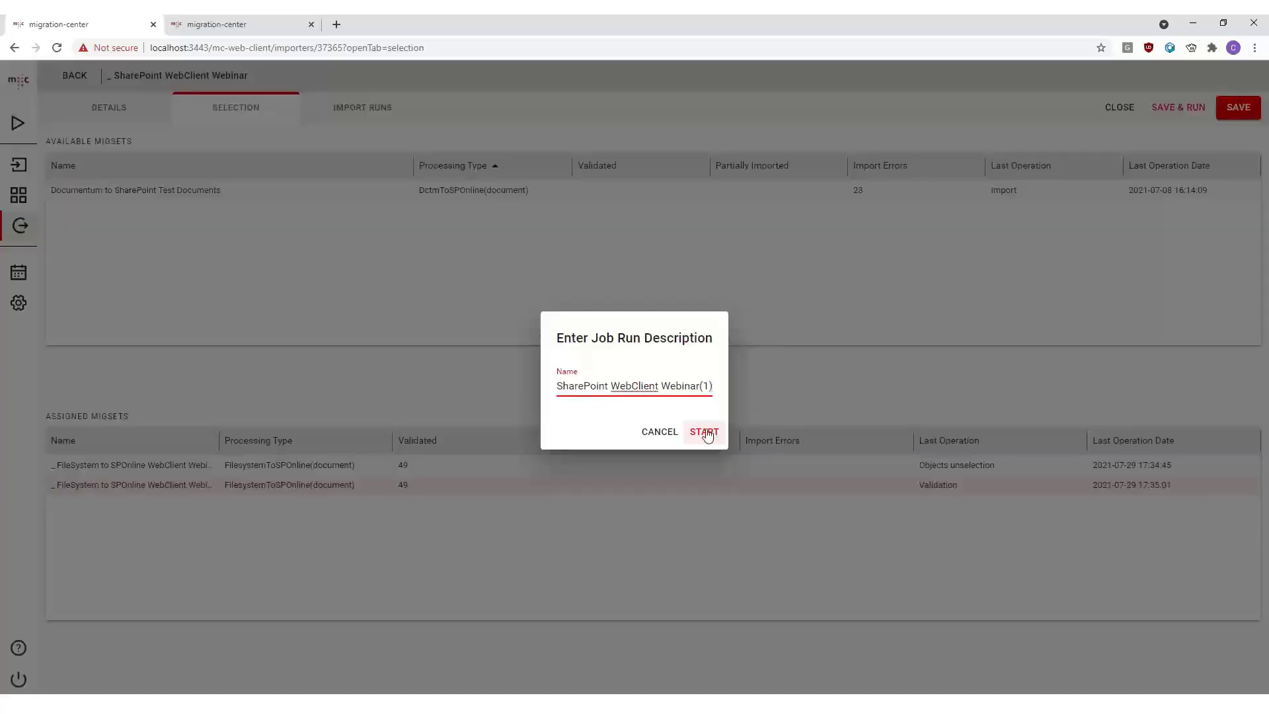
pyautogui.click(705, 431)
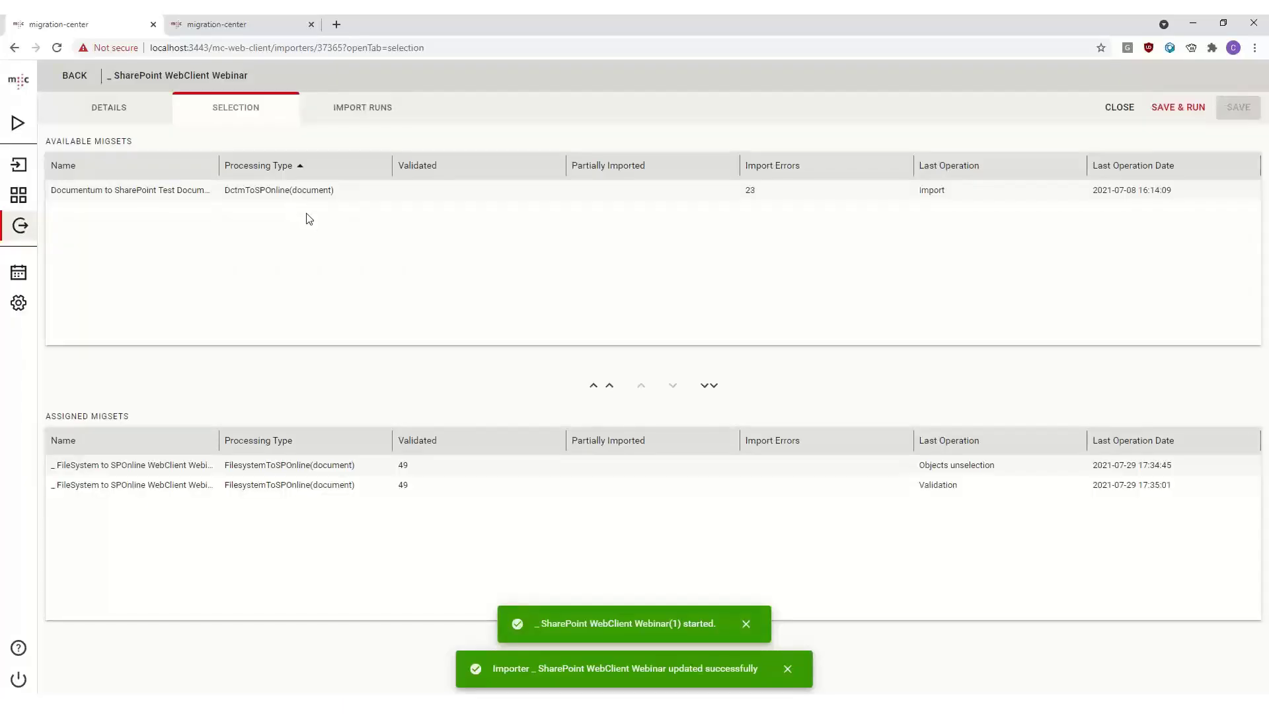
# - Check the importer's import runs, refreshing the runs list
pyautogui.click(358, 106)
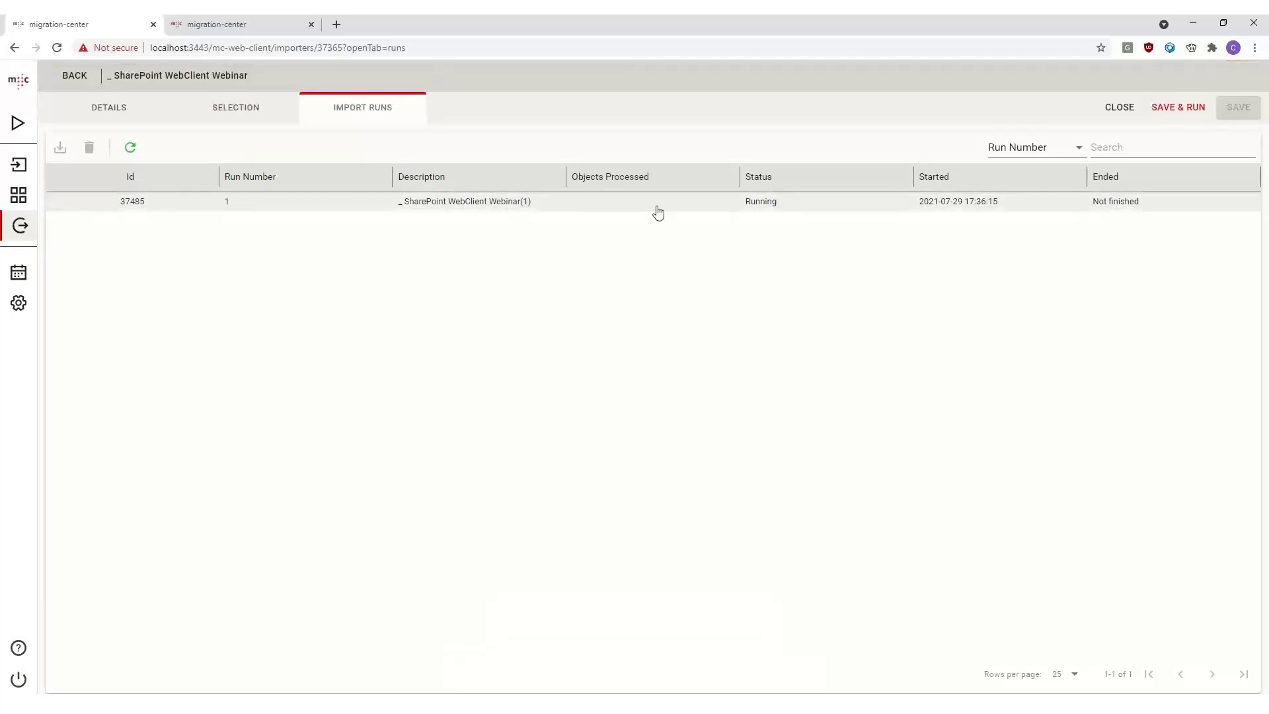
pyautogui.click(658, 207)
pyautogui.click(130, 147)
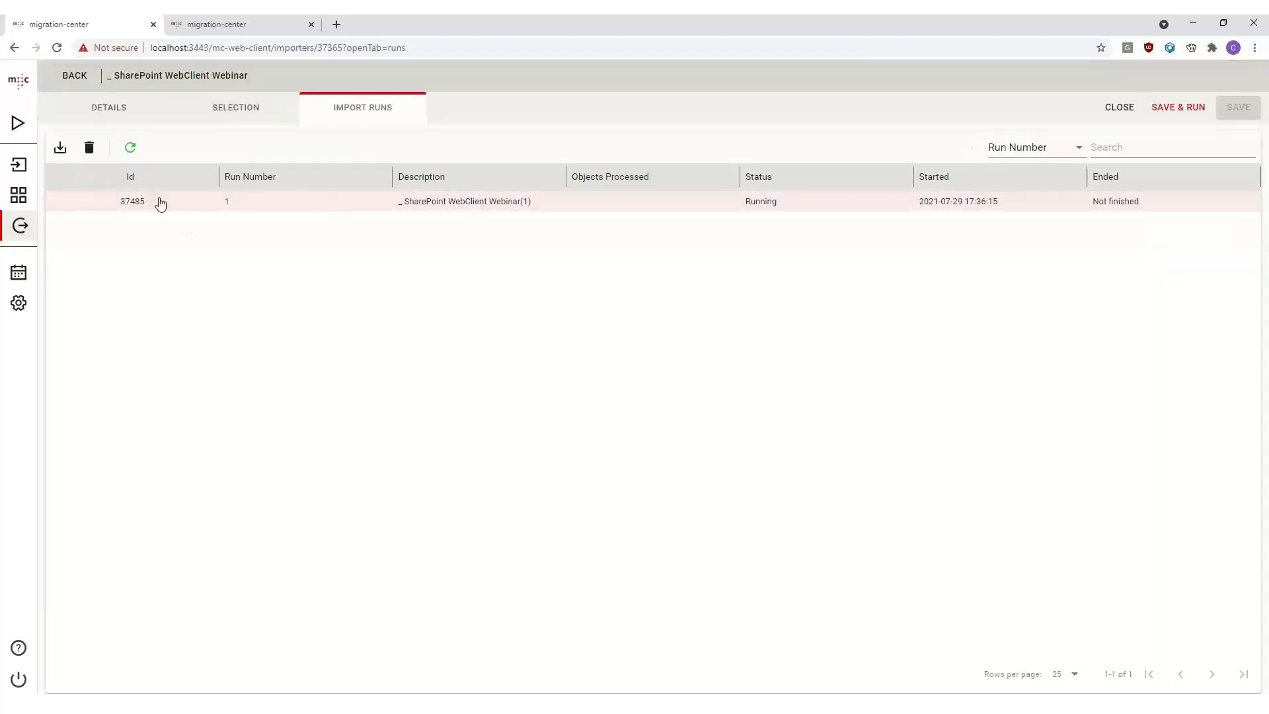
pyautogui.click(135, 152)
# - Open the running jobs list and pause the running importer job
pyautogui.click(17, 122)
pyautogui.moveTo(504, 84); pyautogui.dragTo(708, 99)
pyautogui.click(667, 89)
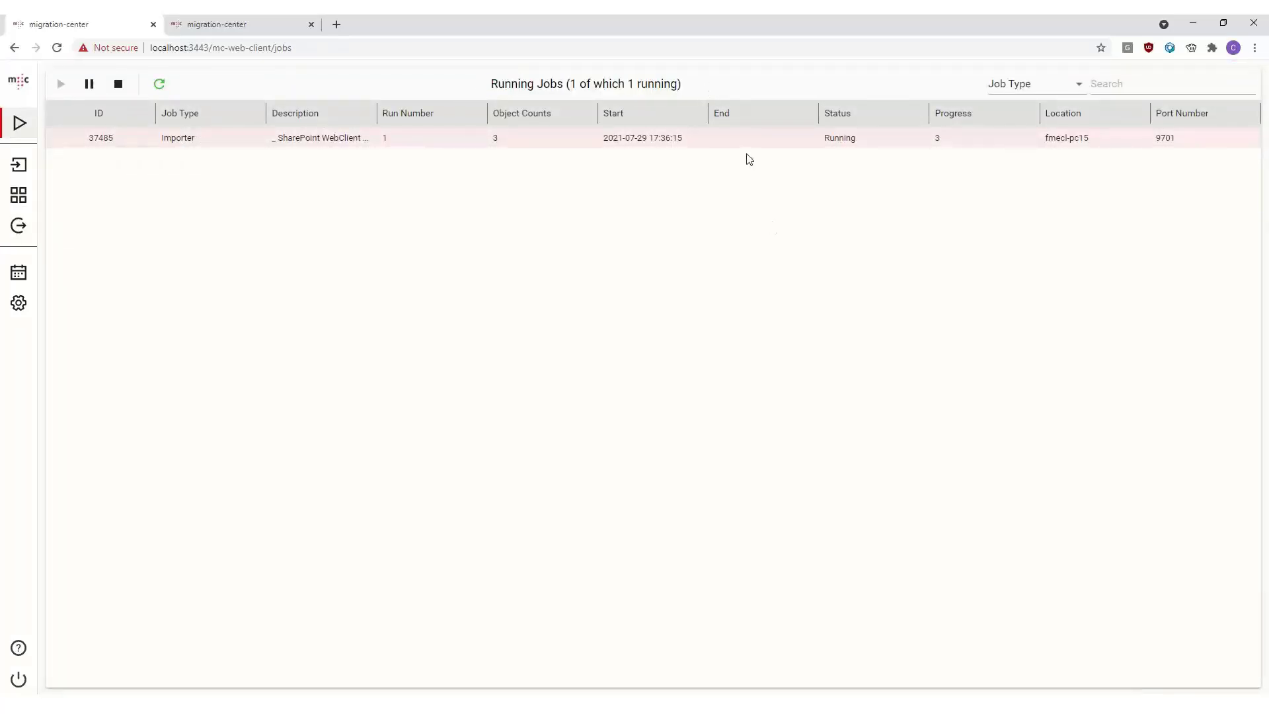
pyautogui.click(159, 84)
pyautogui.click(94, 84)
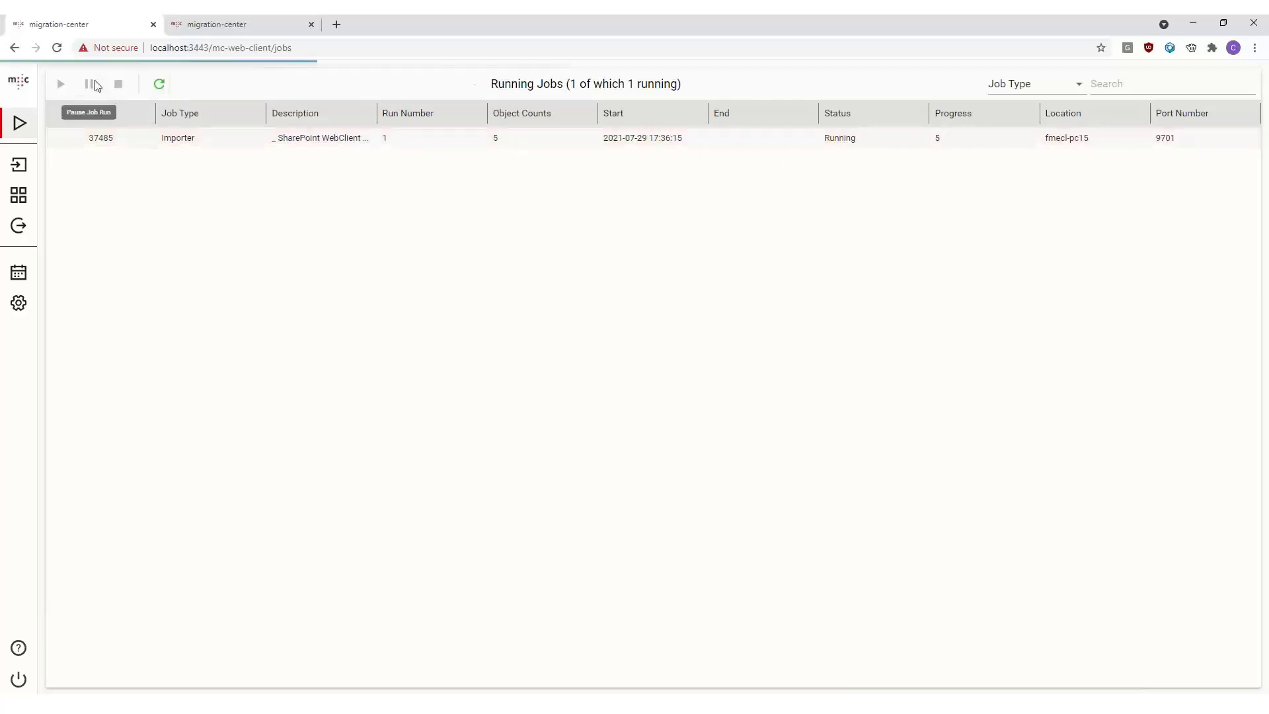
pyautogui.click(160, 87)
pyautogui.click(161, 86)
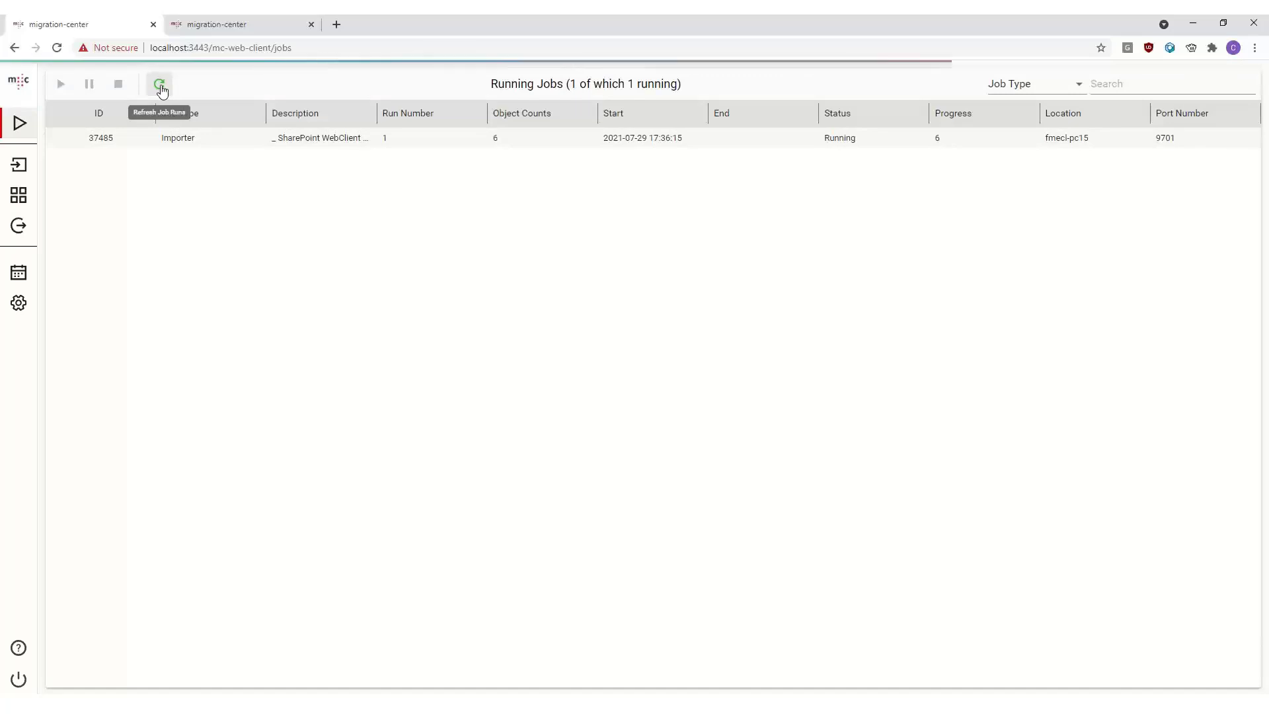
pyautogui.click(871, 140)
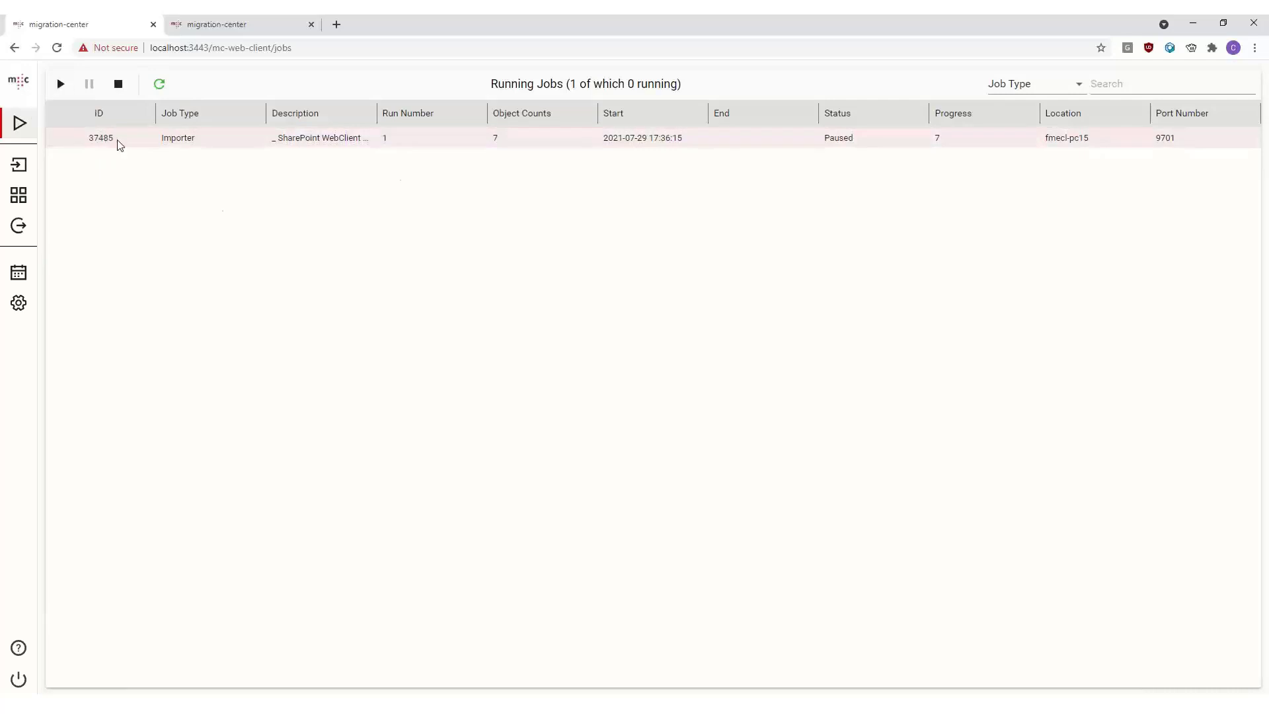
pyautogui.click(1075, 89)
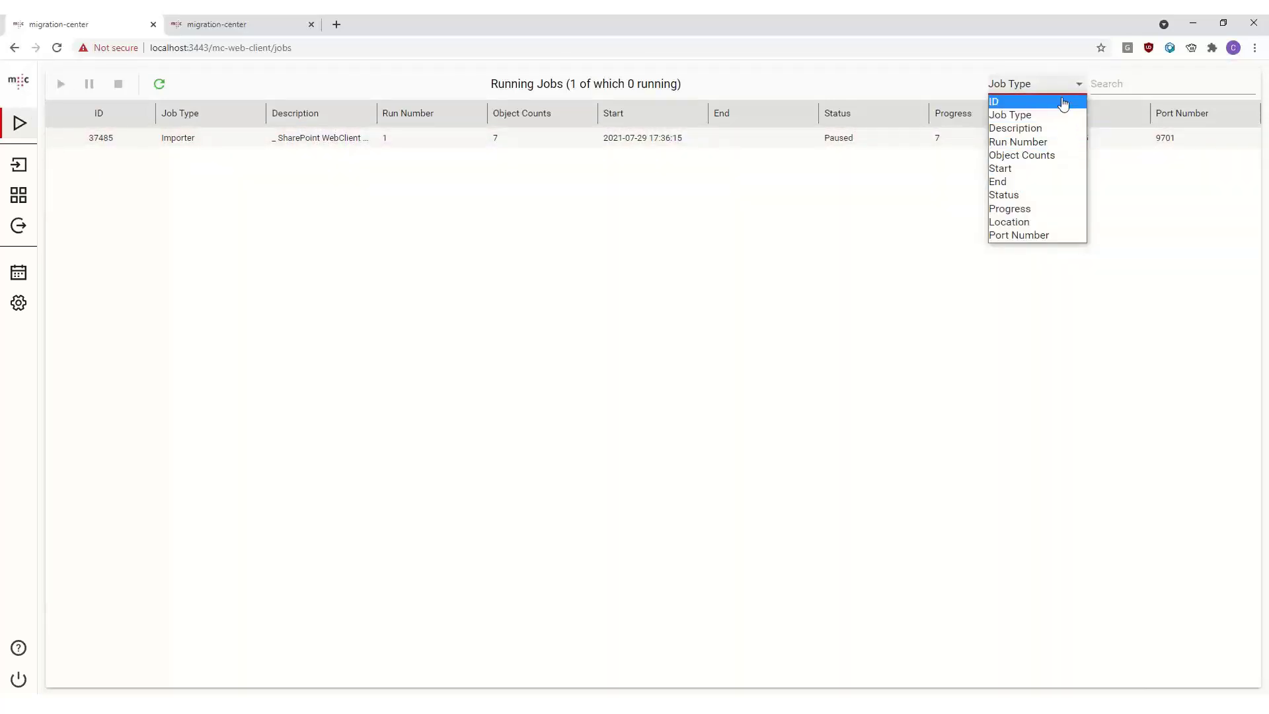
pyautogui.click(1097, 97)
pyautogui.click(1053, 89)
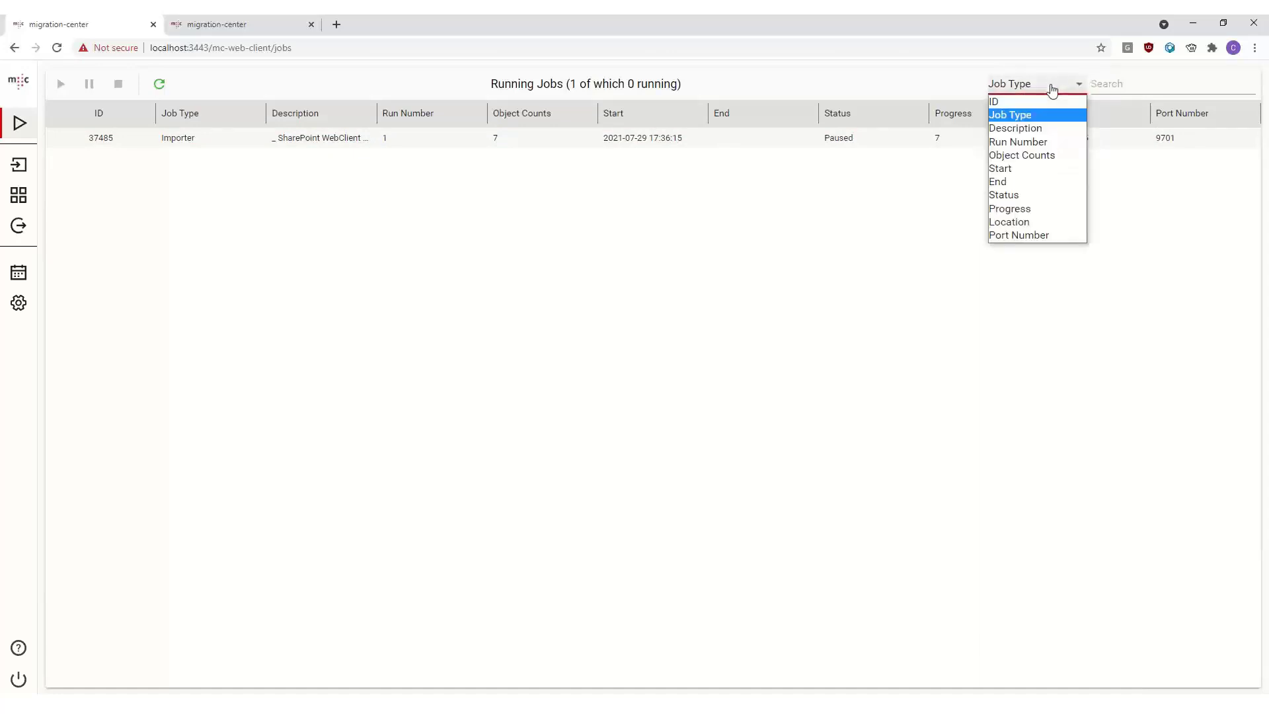
pyautogui.click(1053, 88)
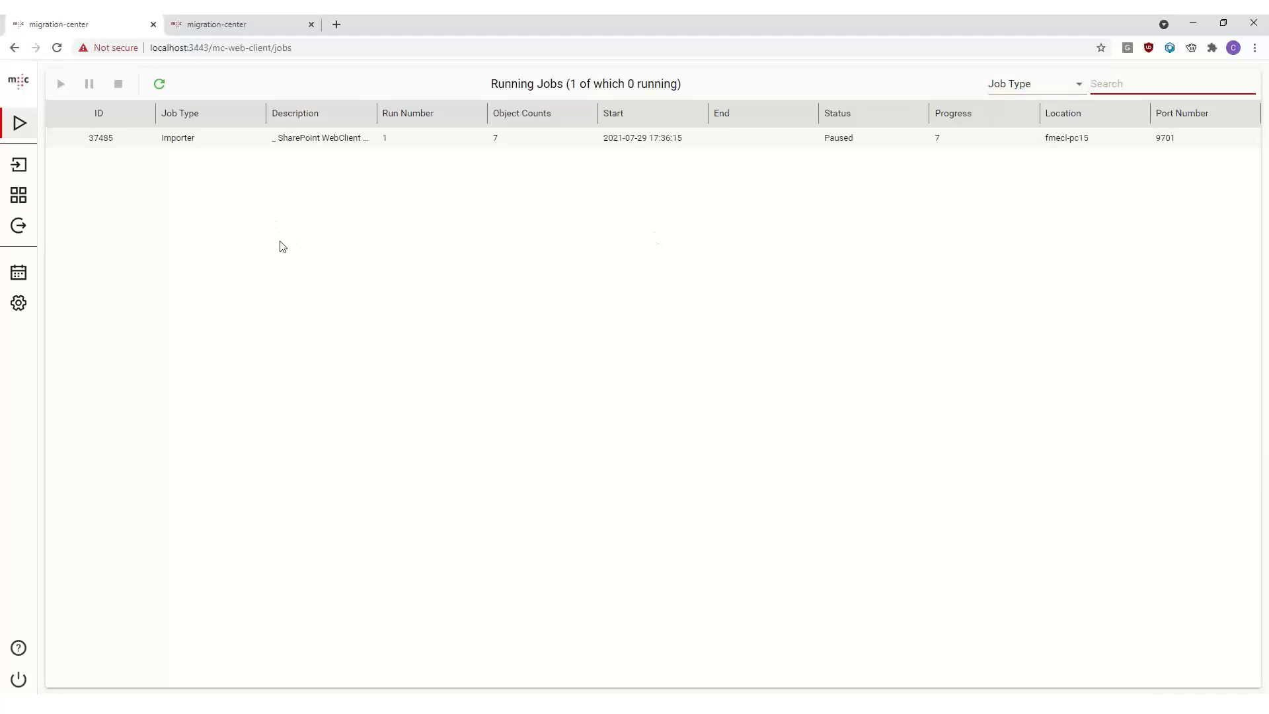
pyautogui.click(297, 241)
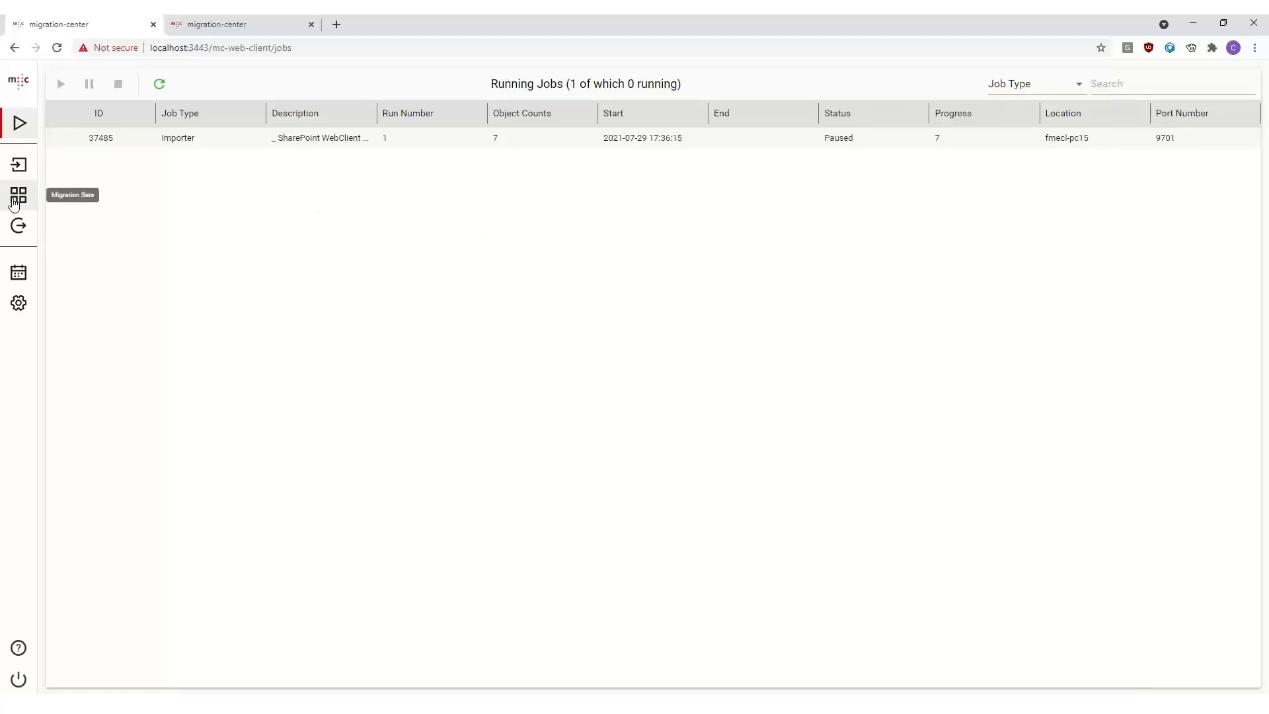
# - Add a second column named value 2 to the Multi Column mapping list in the configuration
pyautogui.click(20, 226)
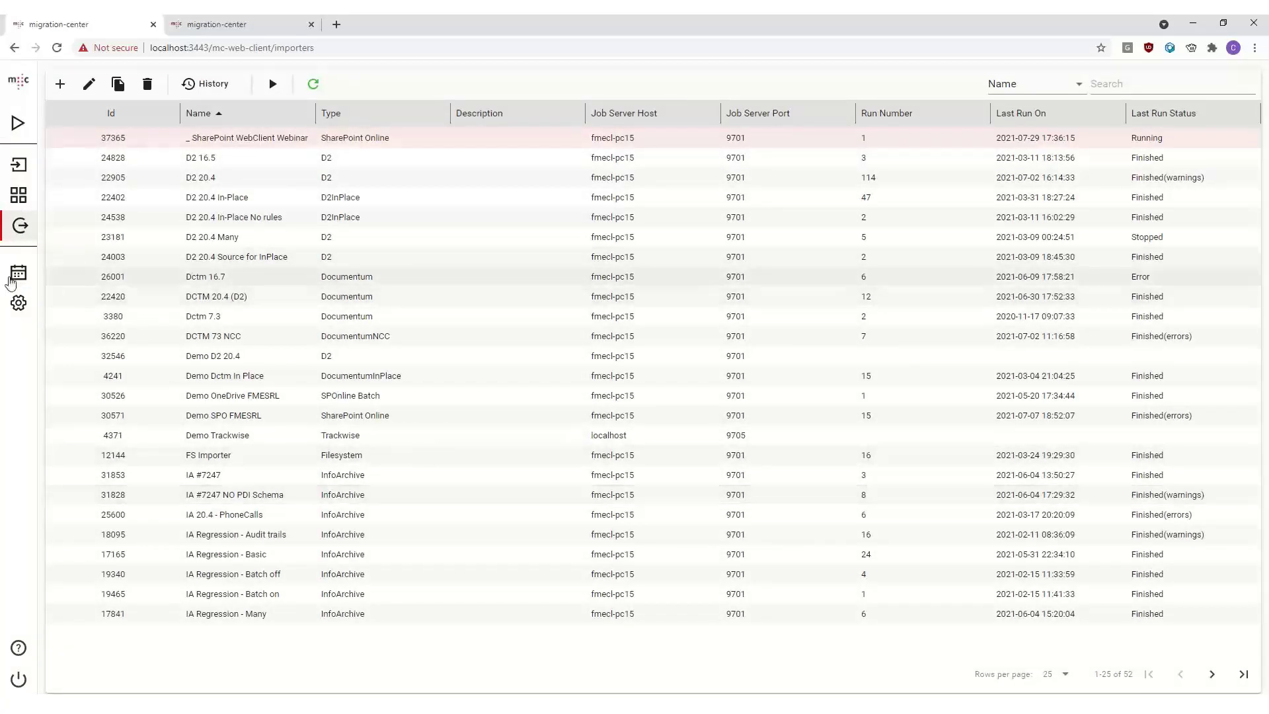
pyautogui.click(18, 306)
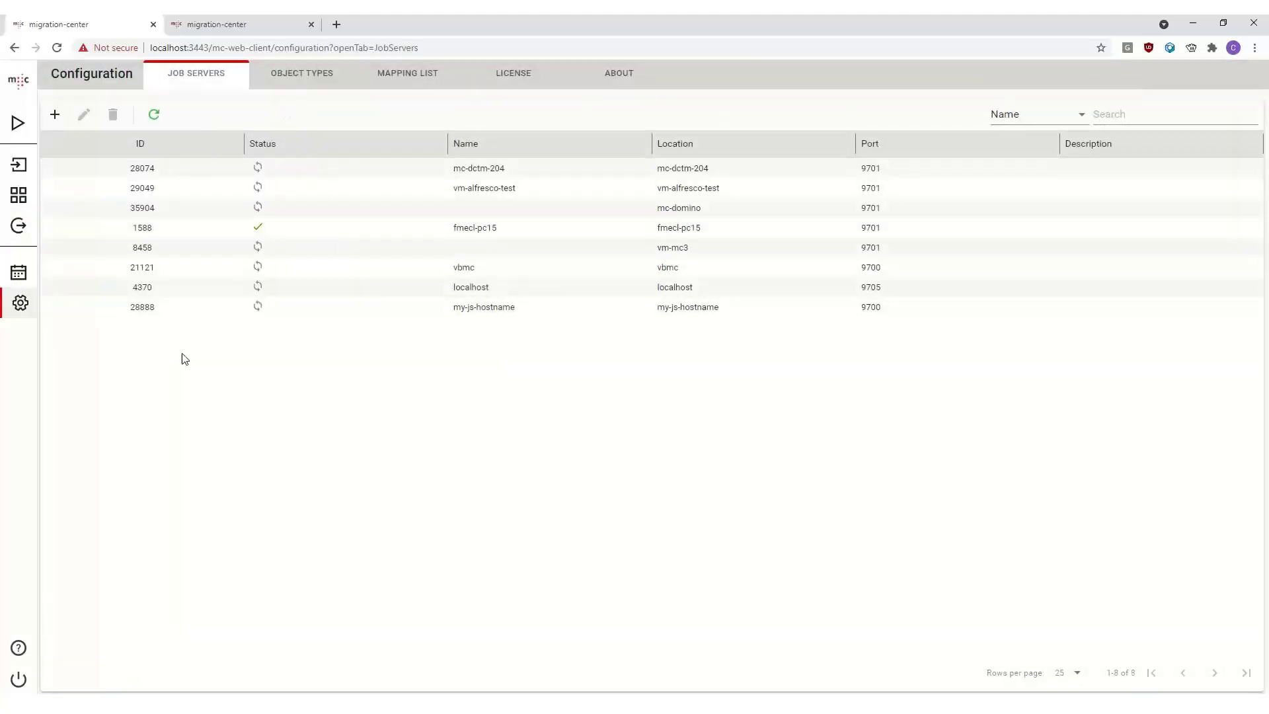
pyautogui.click(406, 73)
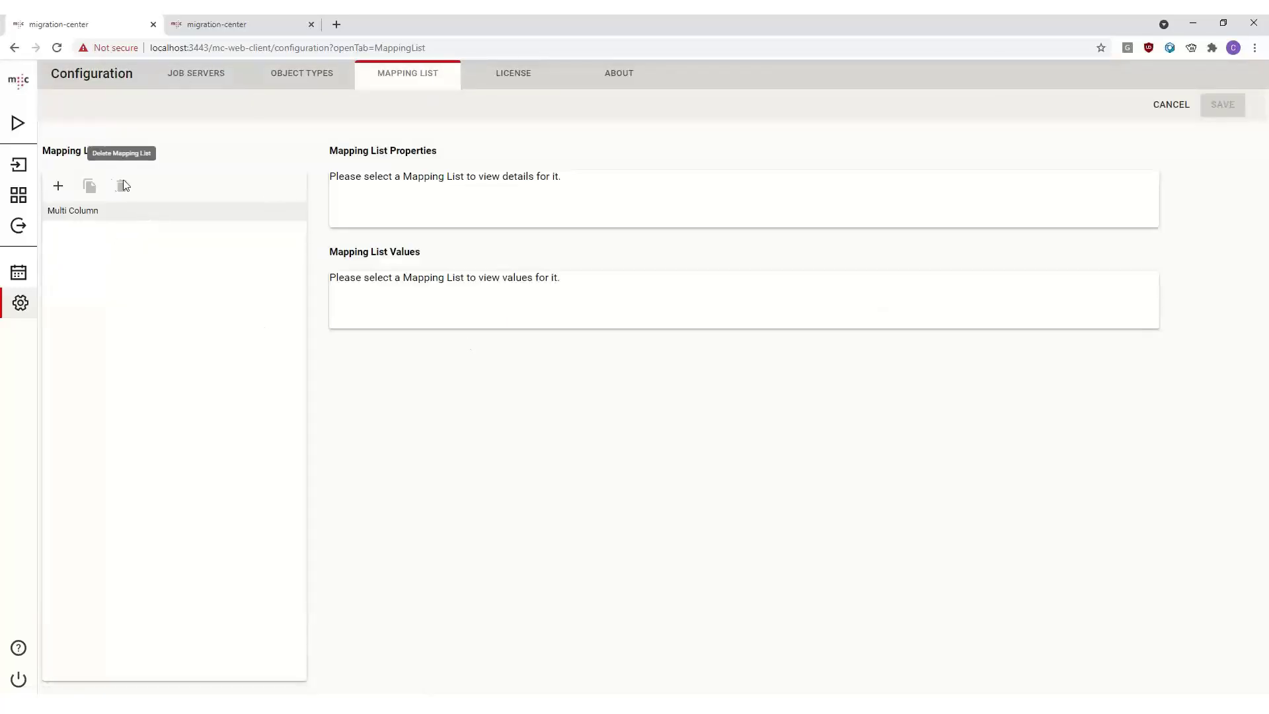
pyautogui.click(76, 213)
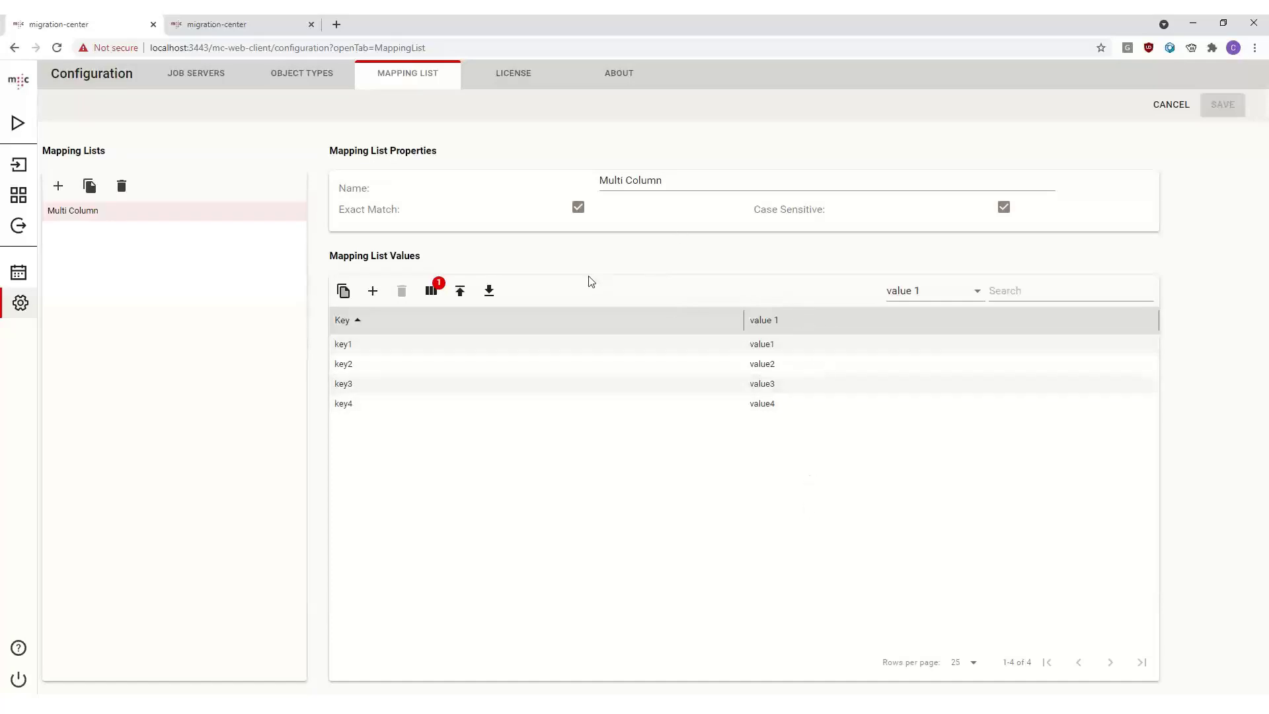
pyautogui.click(432, 292)
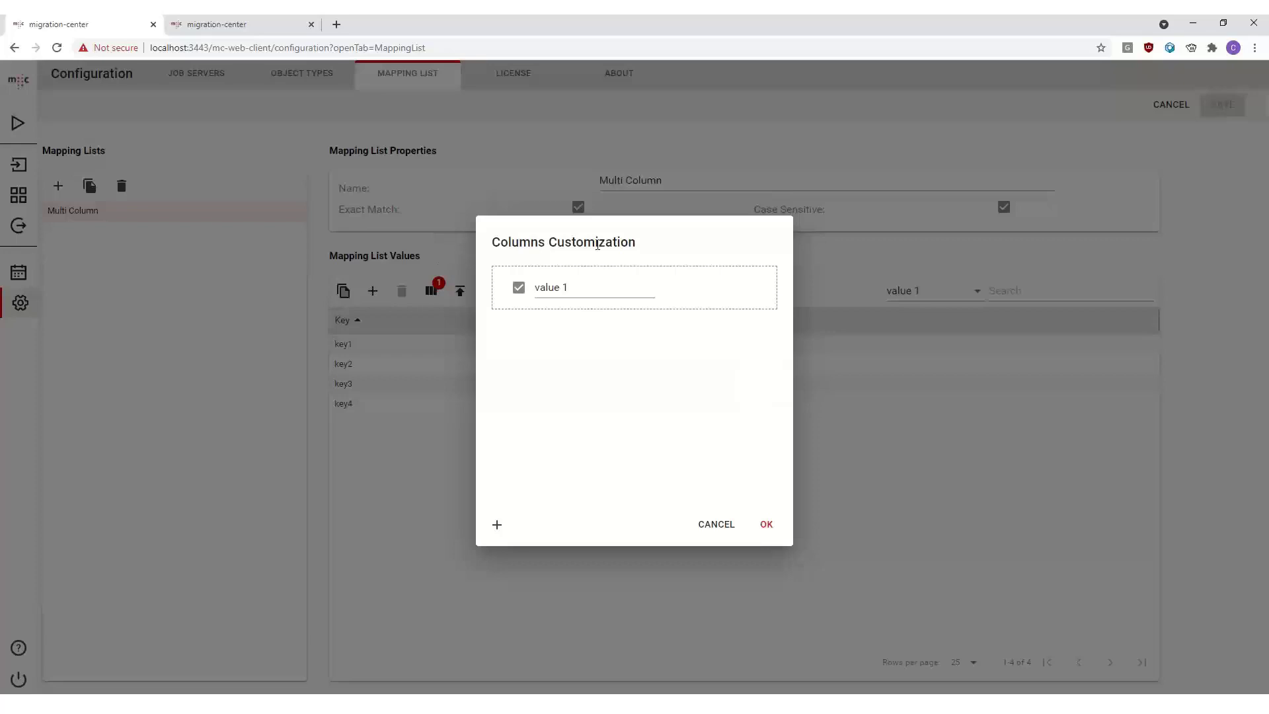
pyautogui.click(497, 525)
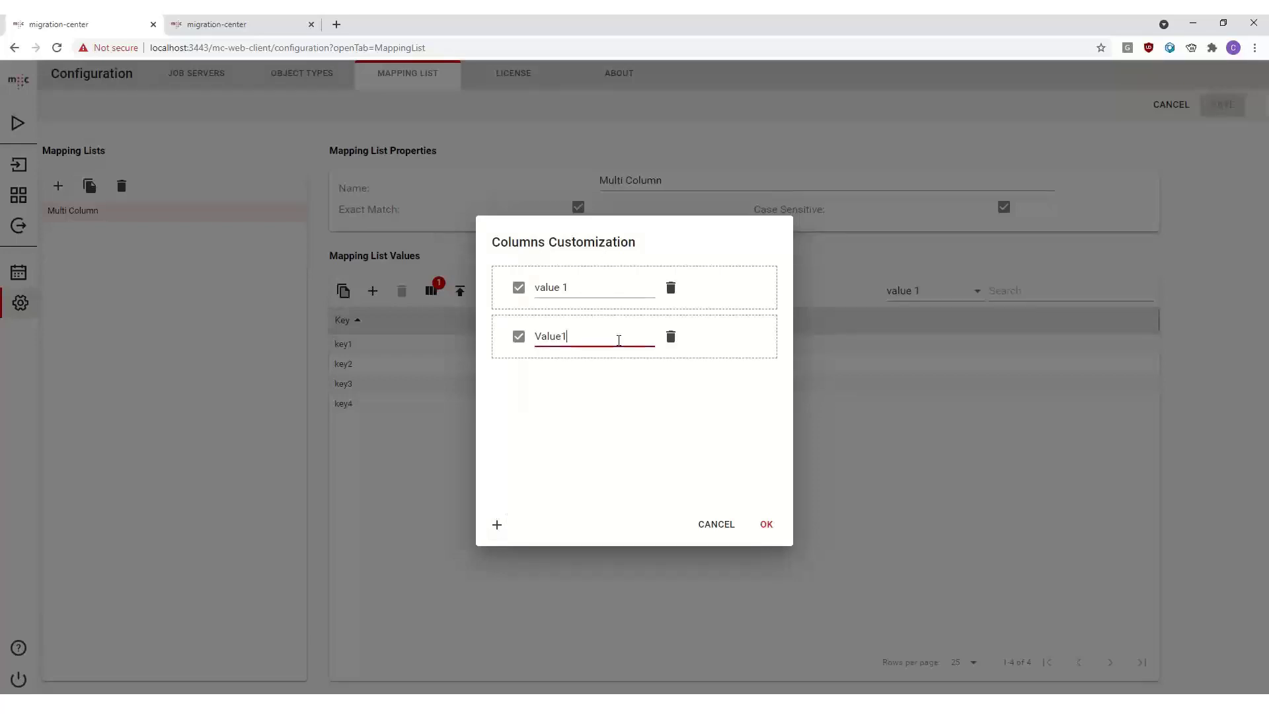
pyautogui.moveTo(618, 340); pyautogui.dragTo(564, 339)
pyautogui.doubleClick(560, 337)
pyautogui.write('Value 2')
pyautogui.press('Home')
pyautogui.press('Delete')
pyautogui.write('v')
pyautogui.click(767, 525)
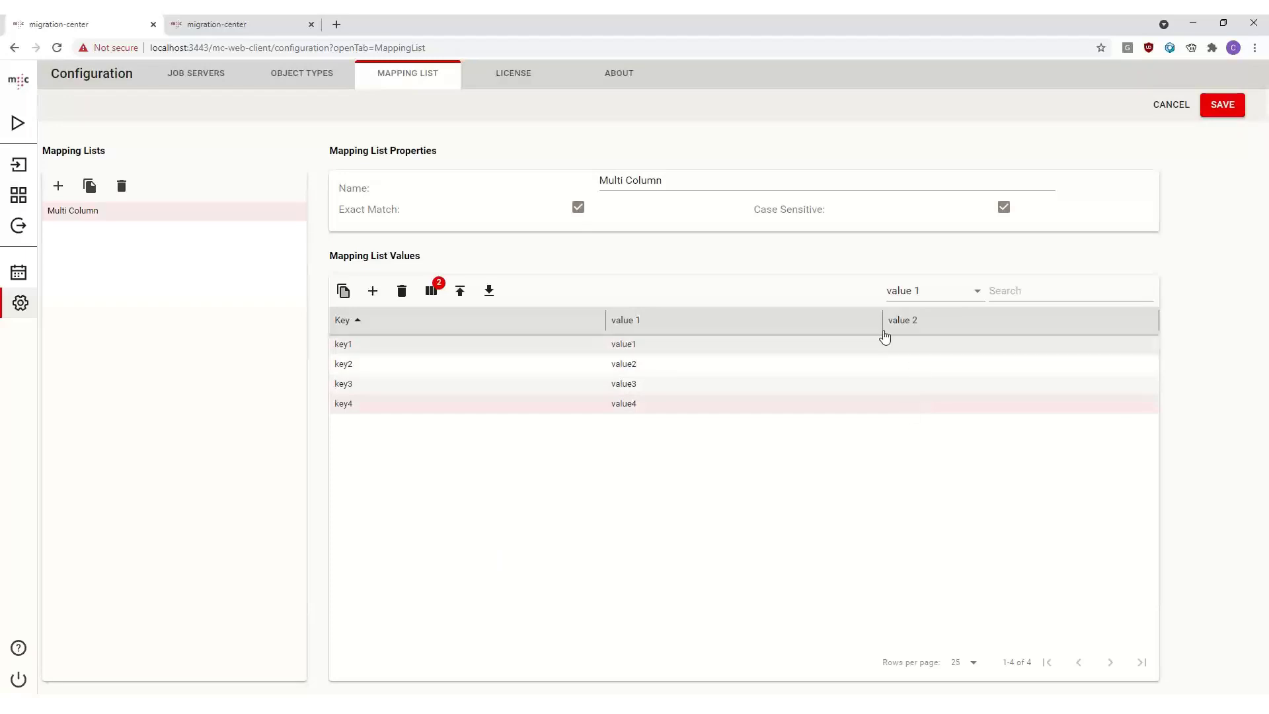
# - Enter asdf for key1 and qwer for key2 in the value 2 column, then save the mapping lists
pyautogui.doubleClick(887, 350)
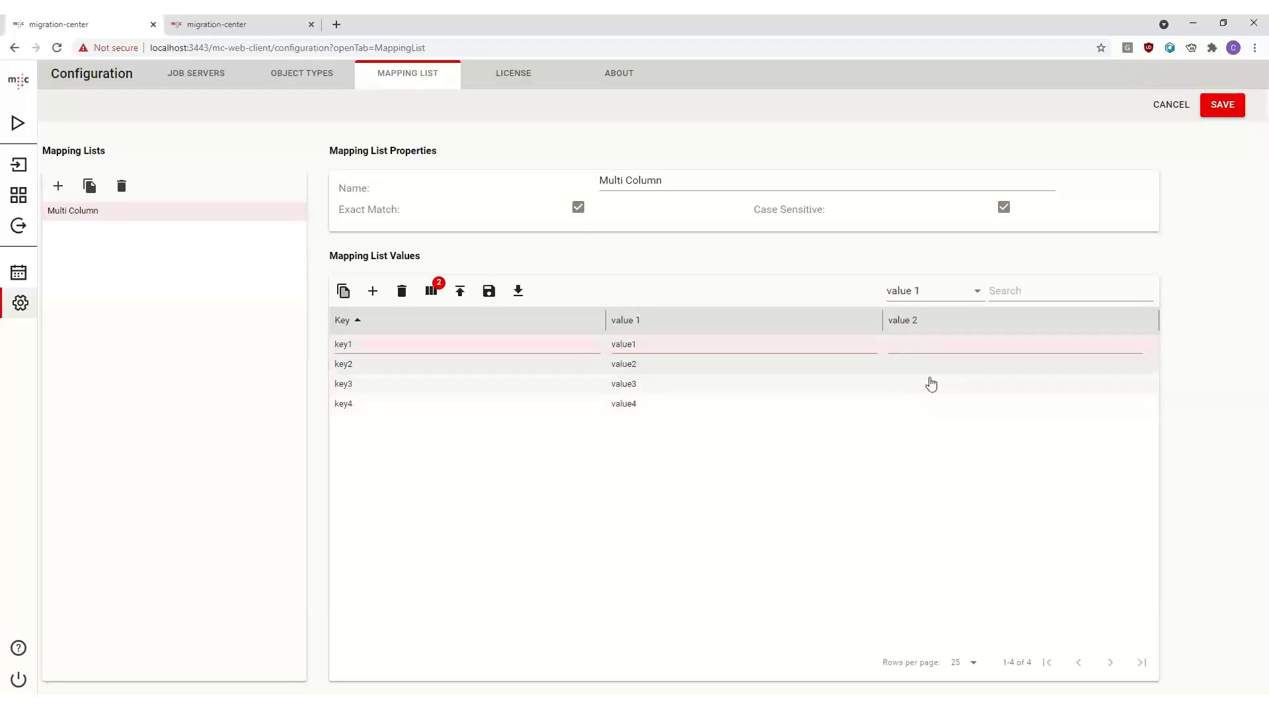
pyautogui.click(929, 345)
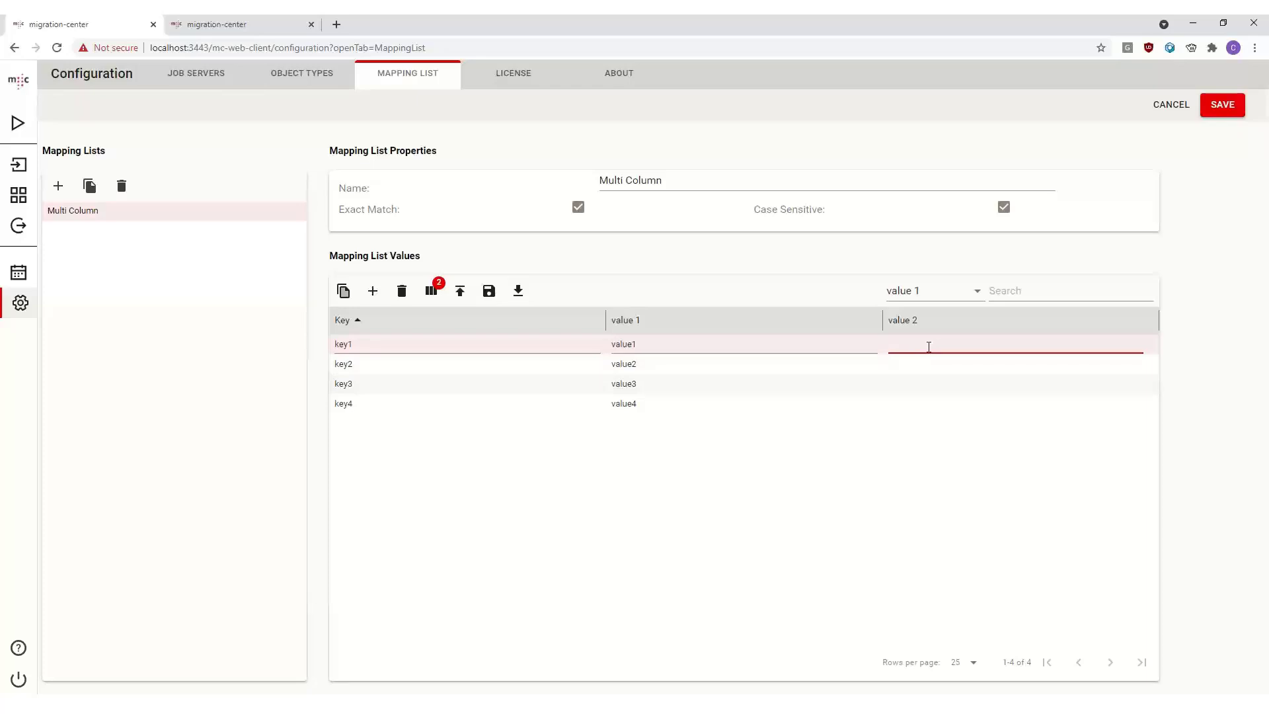
pyautogui.click(920, 364)
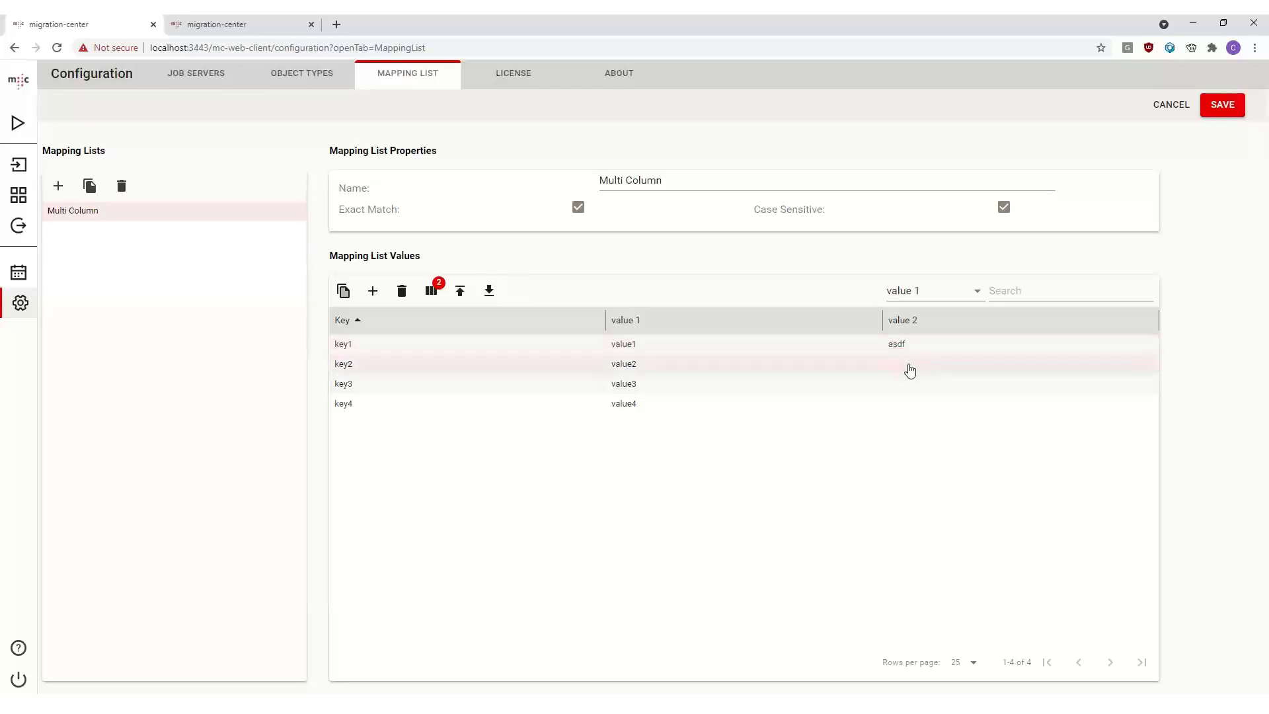
pyautogui.doubleClick(906, 365)
pyautogui.write('qwer')
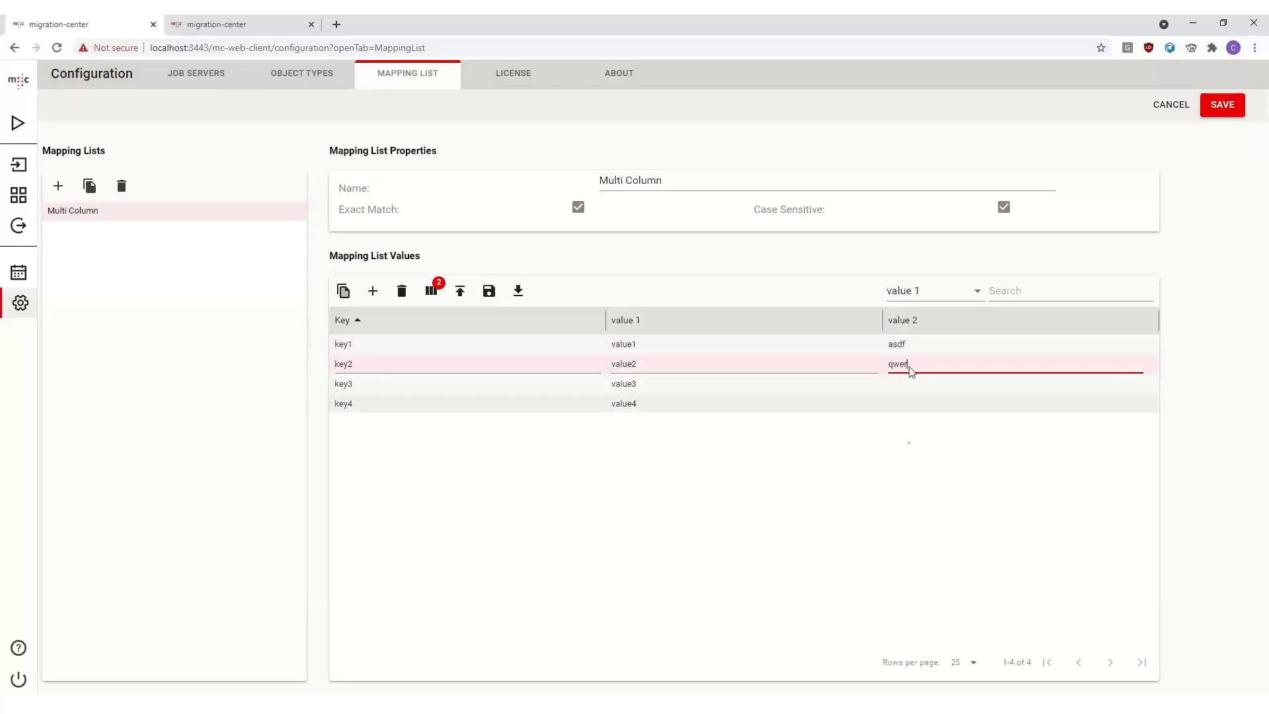
pyautogui.click(910, 405)
pyautogui.click(1216, 107)
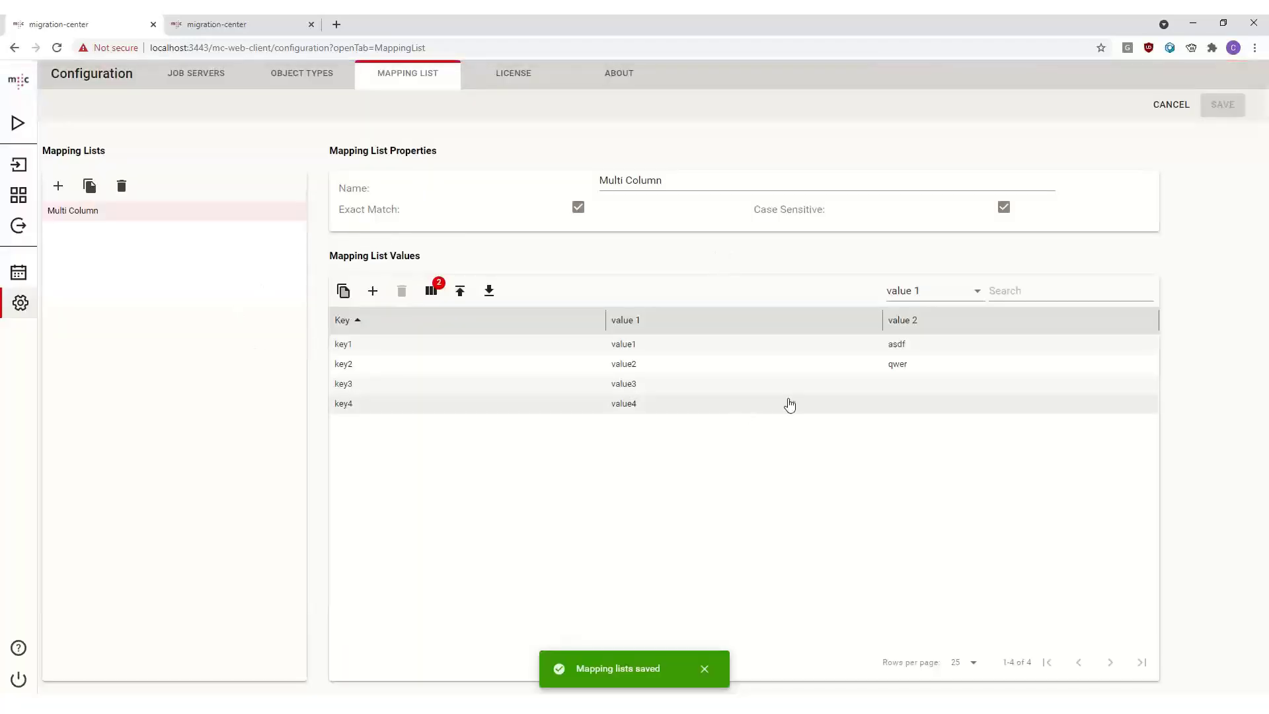
pyautogui.click(21, 205)
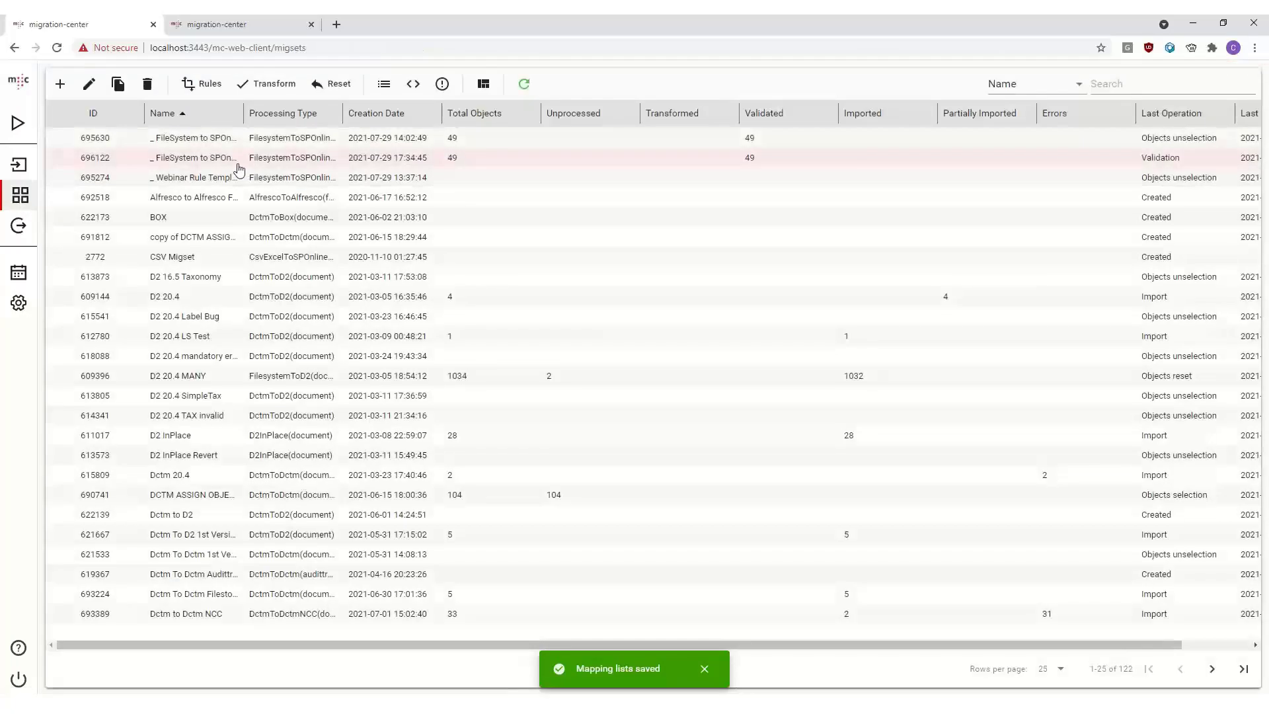
pyautogui.click(229, 176)
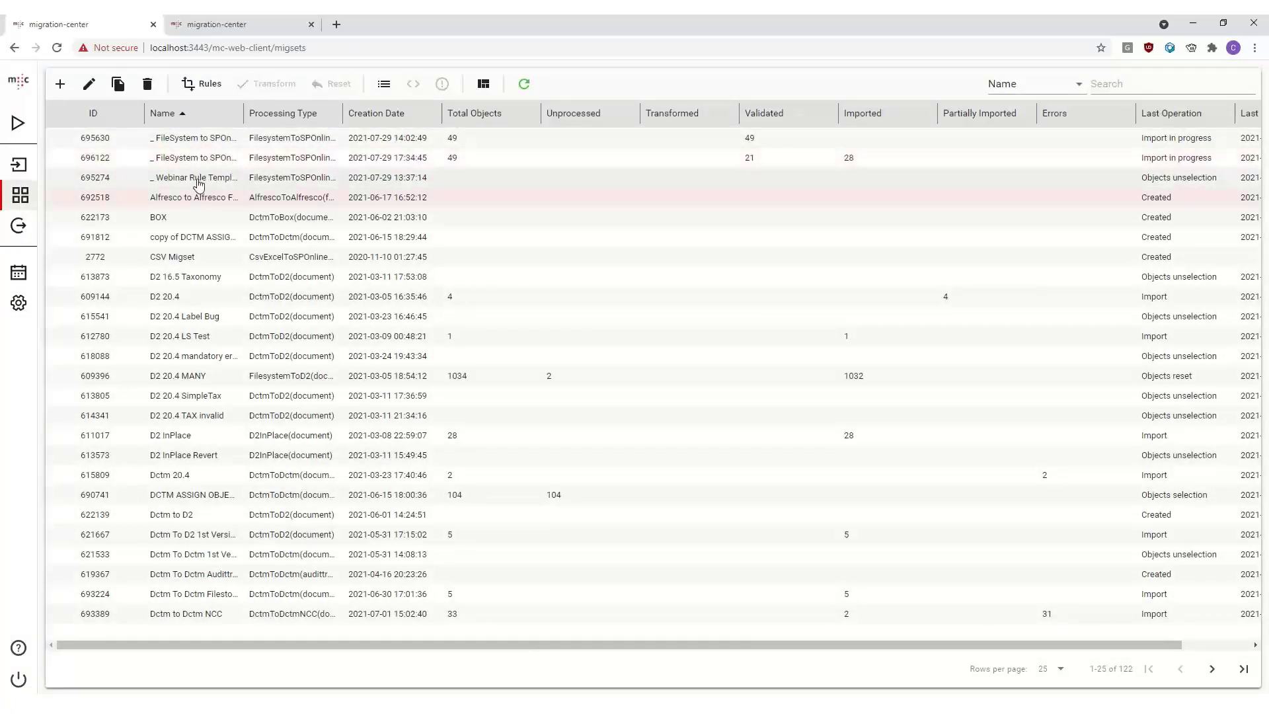
pyautogui.click(213, 86)
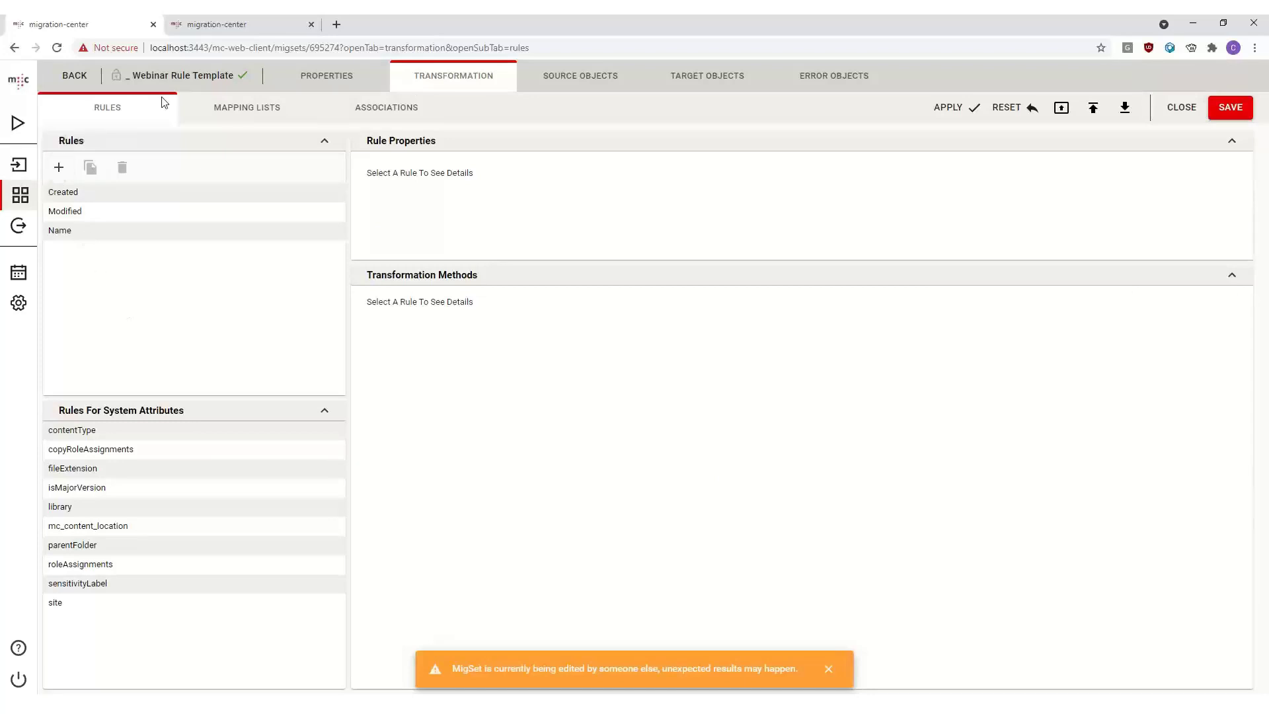
pyautogui.click(192, 107)
pyautogui.click(116, 111)
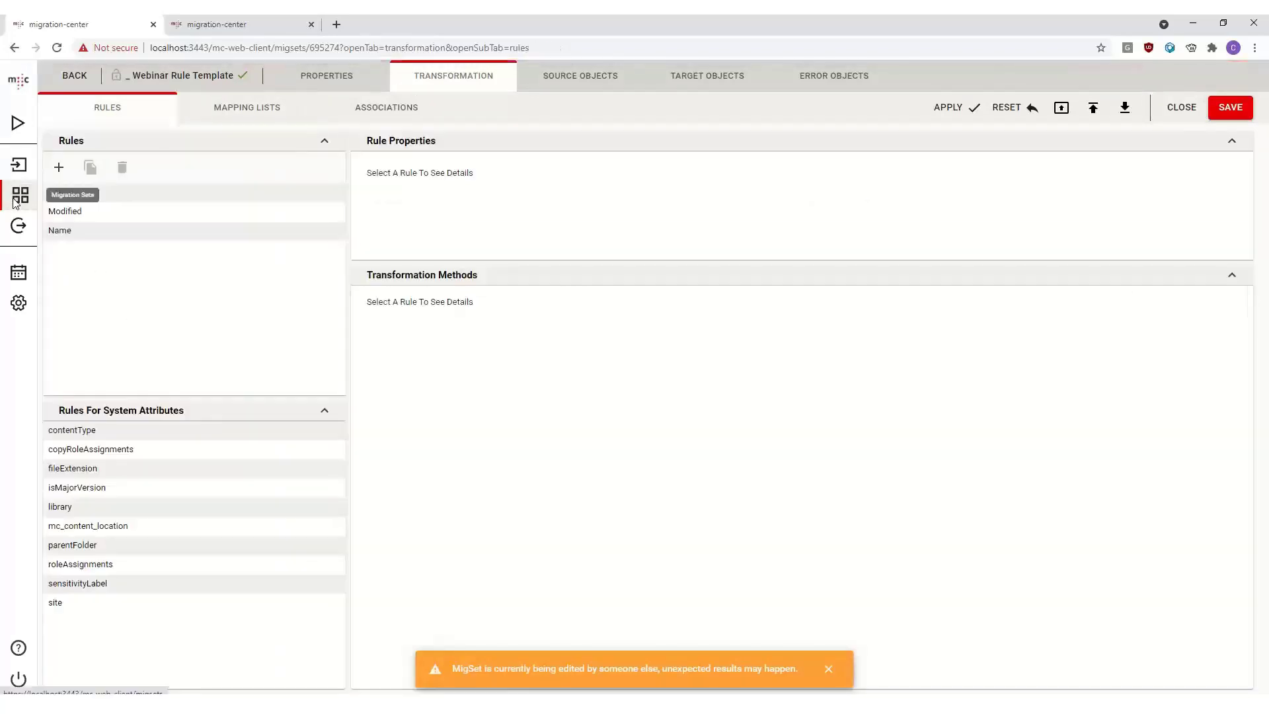
pyautogui.click(16, 198)
# - Open the rules of the _ FileSystem to SPOnline WebClient Webinar migration set and insert a MultiColumnMapValue function into the Name rule
pyautogui.click(760, 417)
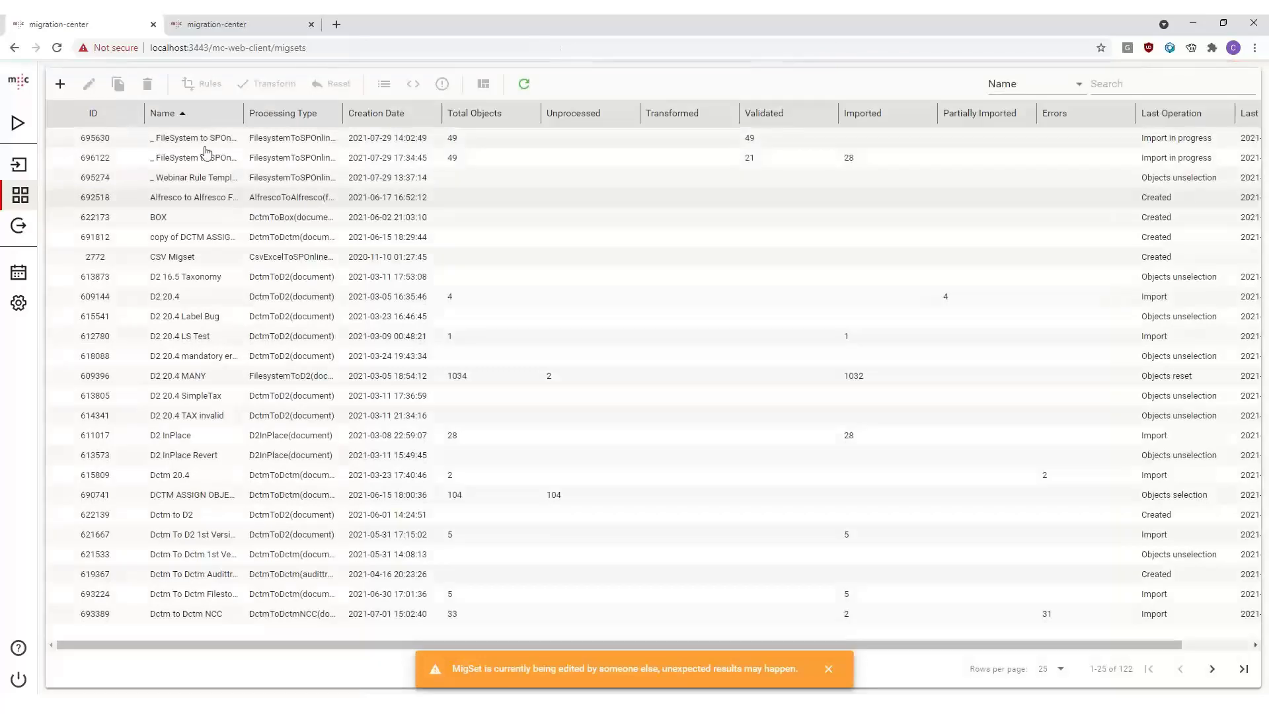
pyautogui.click(206, 144)
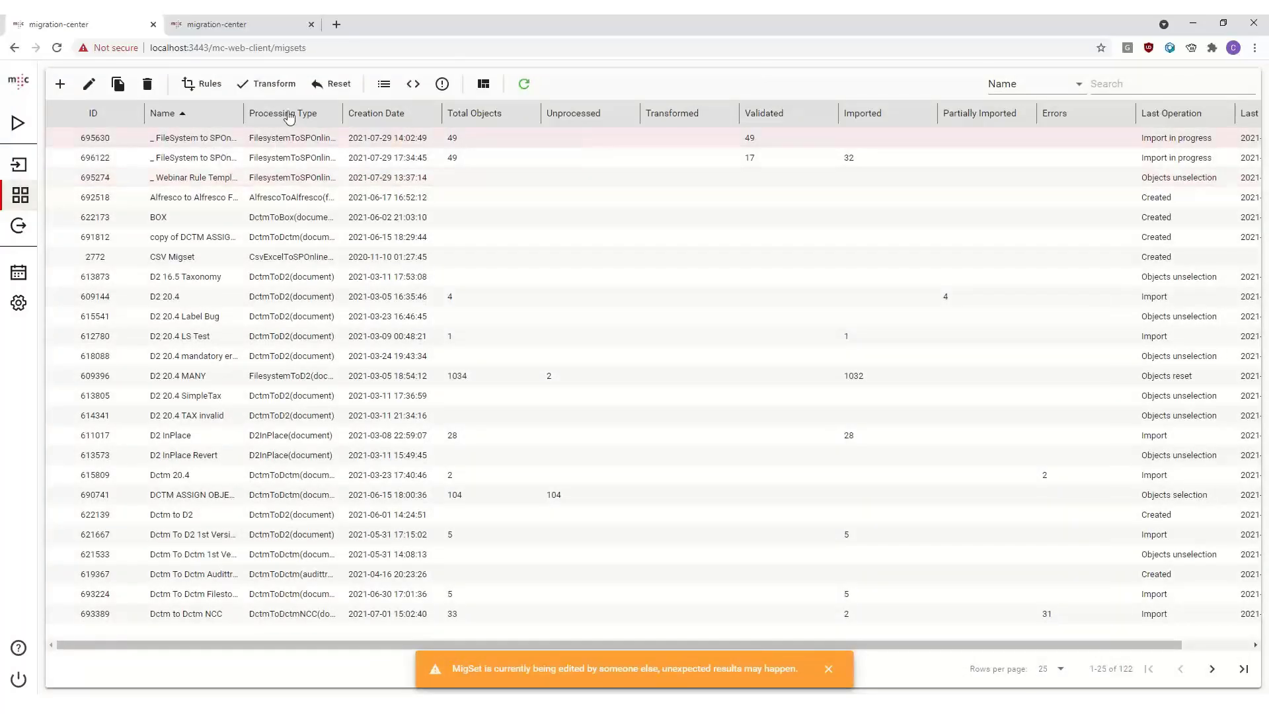
pyautogui.click(210, 84)
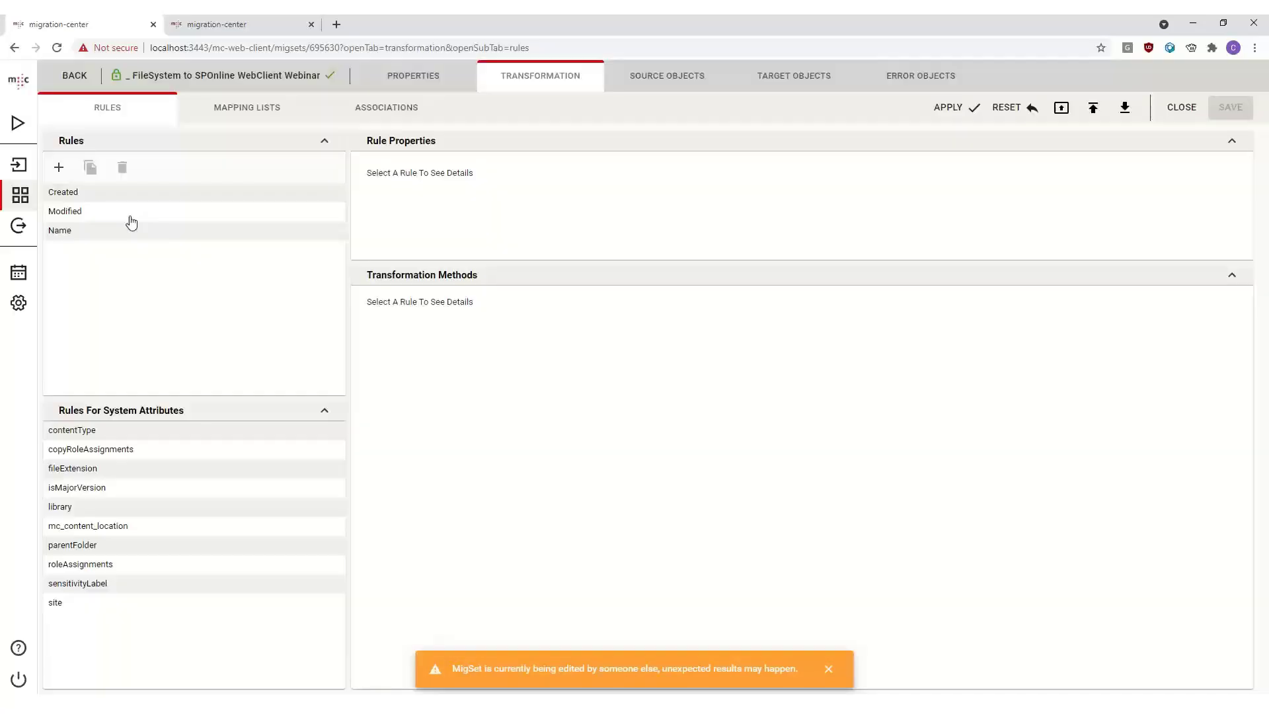
pyautogui.click(100, 232)
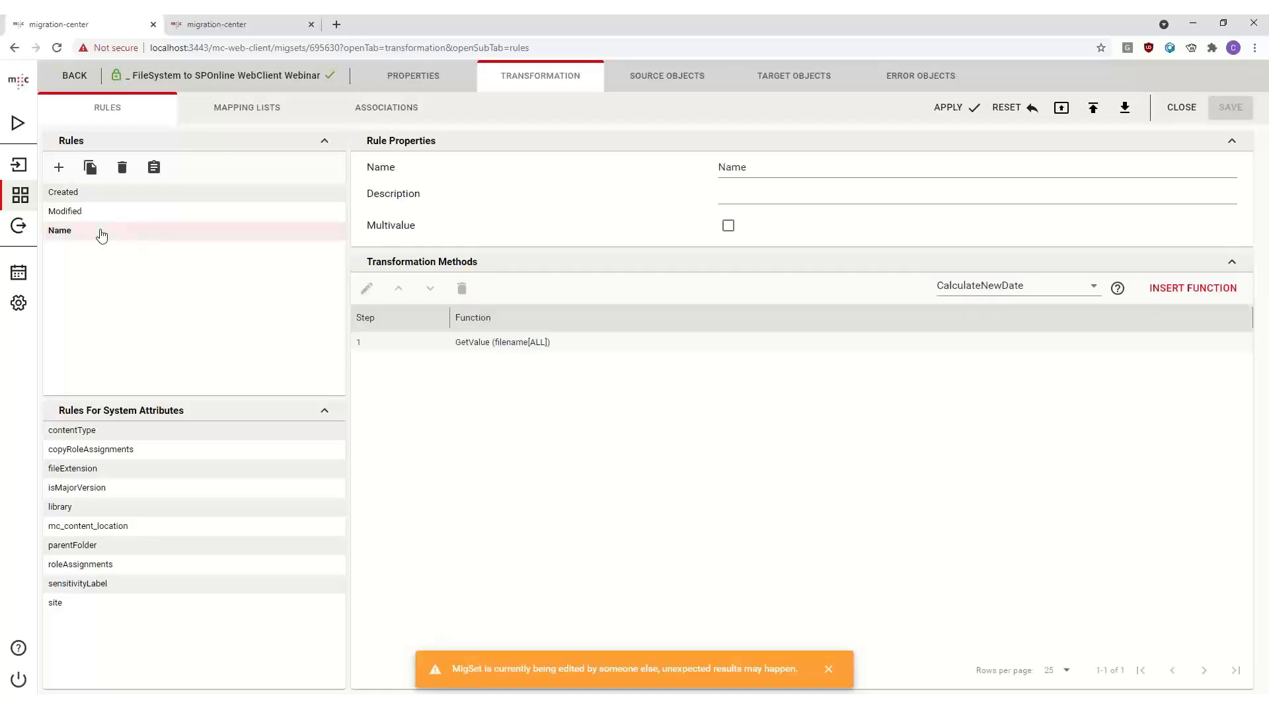
pyautogui.click(1057, 299)
pyautogui.scroll(-1, 984, 456)
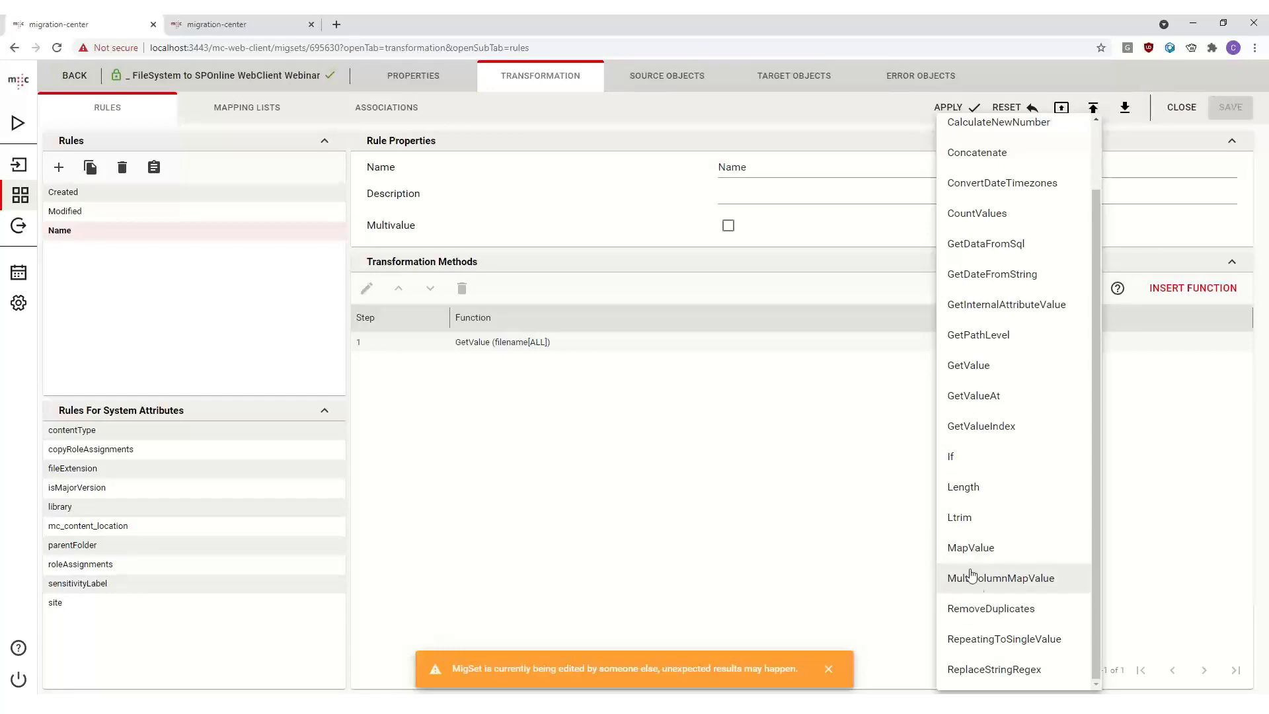
pyautogui.click(1023, 579)
pyautogui.click(1190, 290)
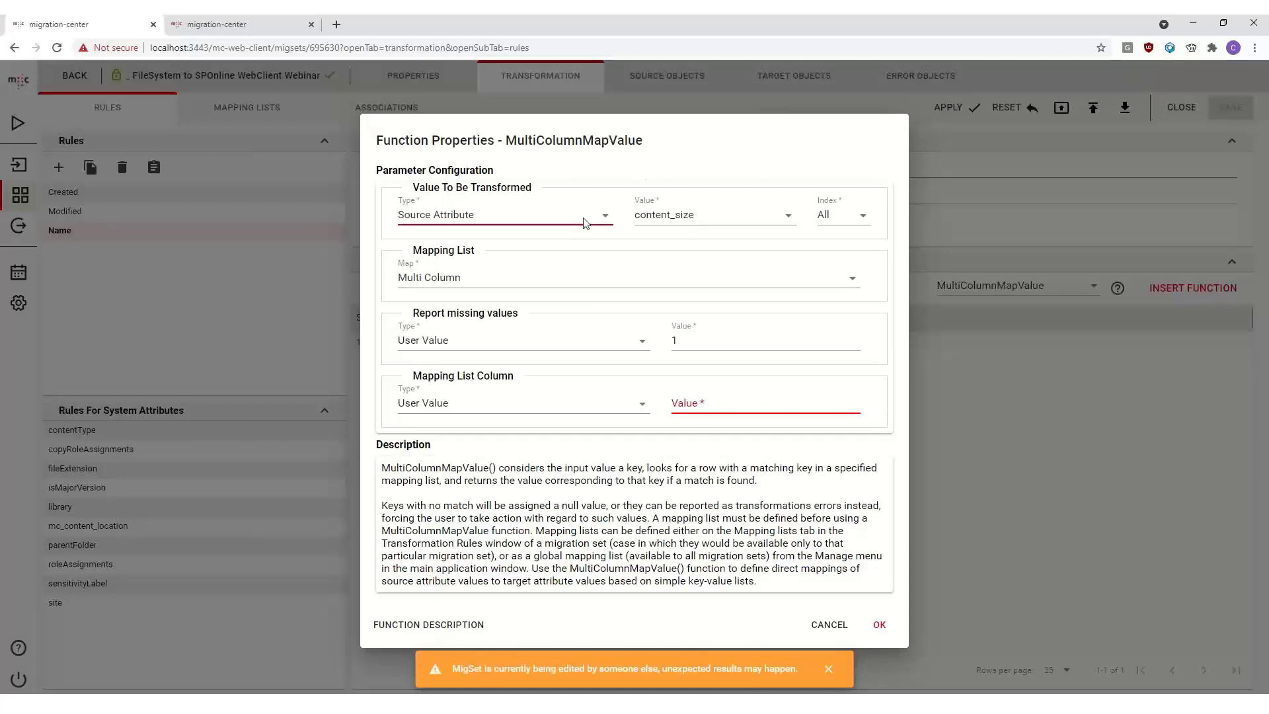
# - Set the function's source attribute to content_size, its mapping list to Multi Column and the column type to User Value
pyautogui.click(745, 219)
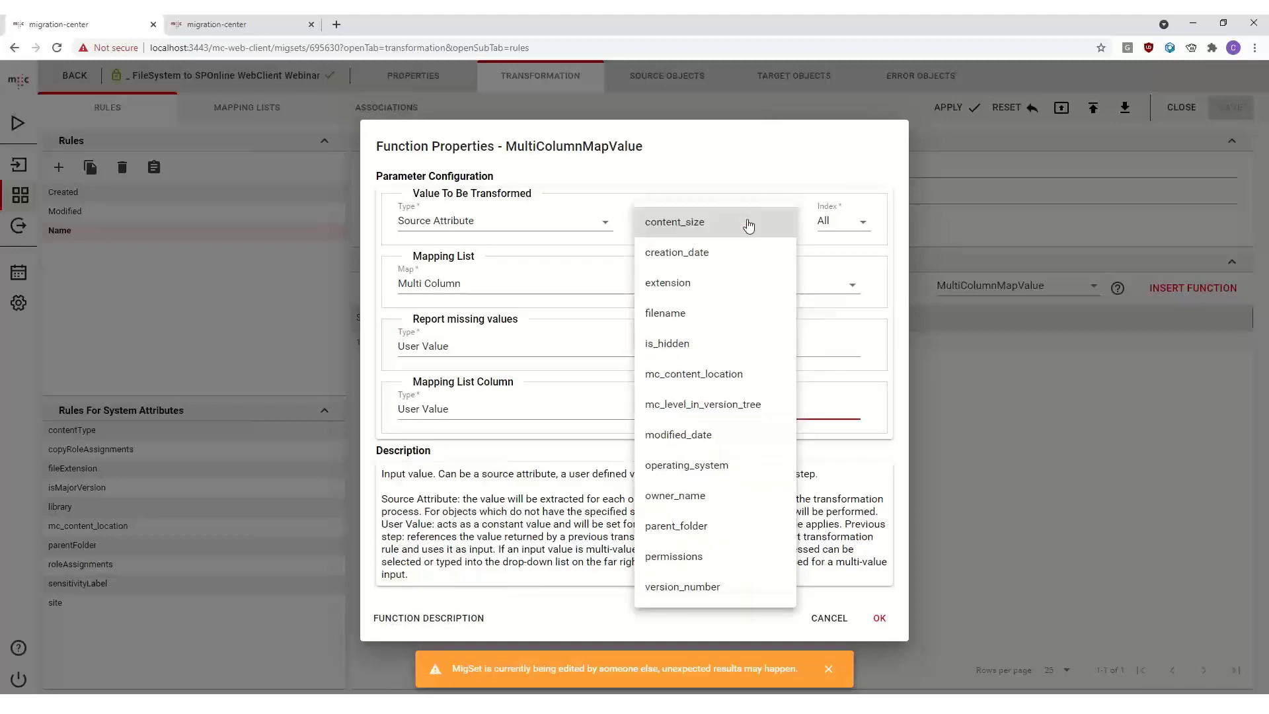
pyautogui.click(694, 234)
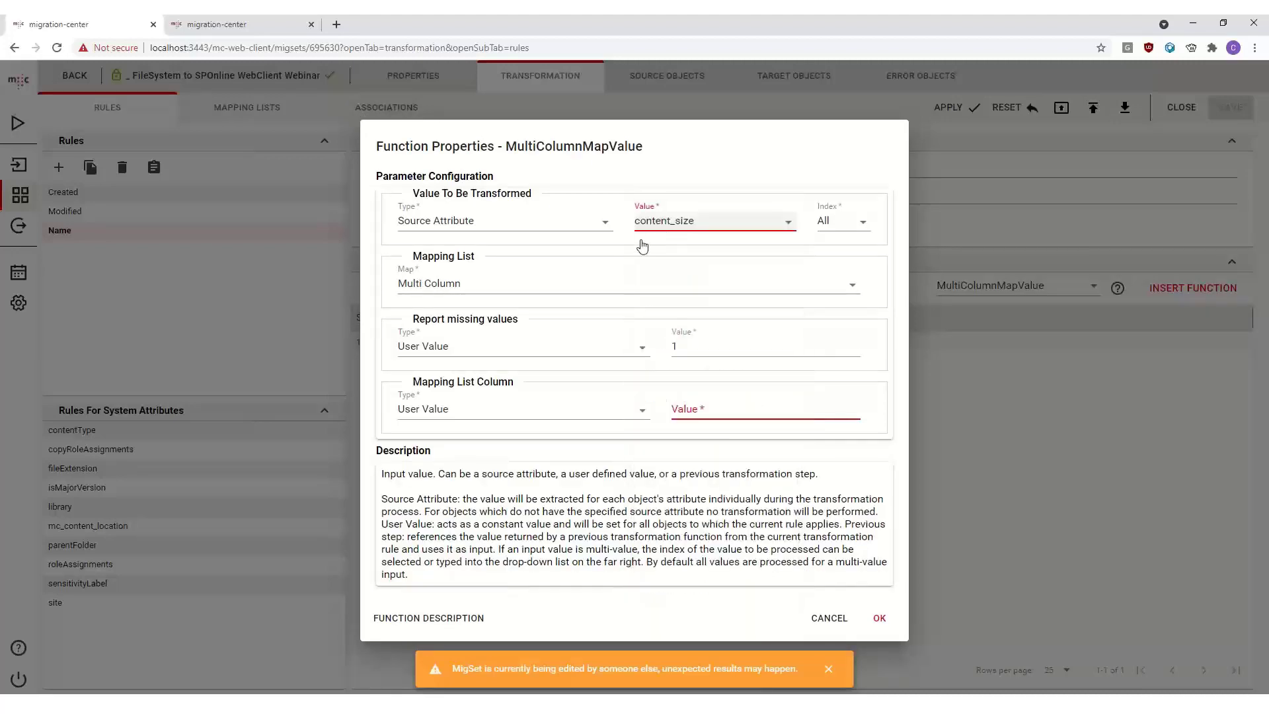
pyautogui.click(471, 283)
pyautogui.click(460, 298)
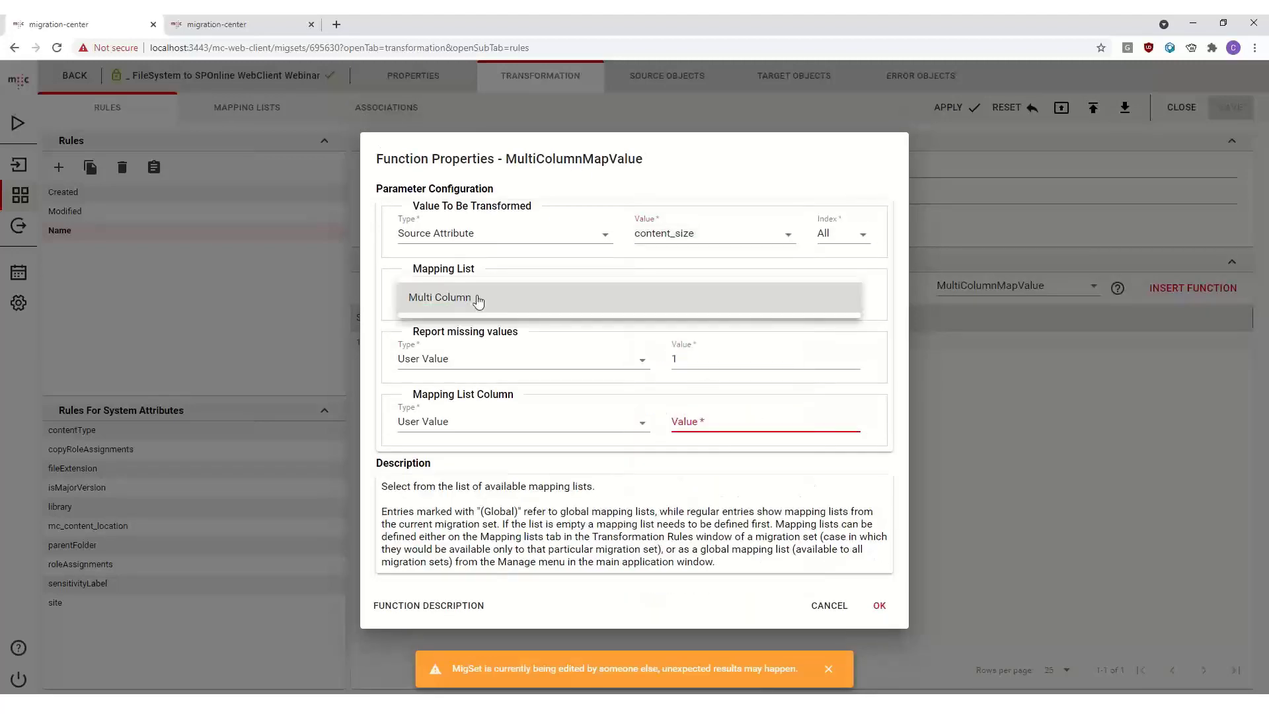
pyautogui.click(549, 301)
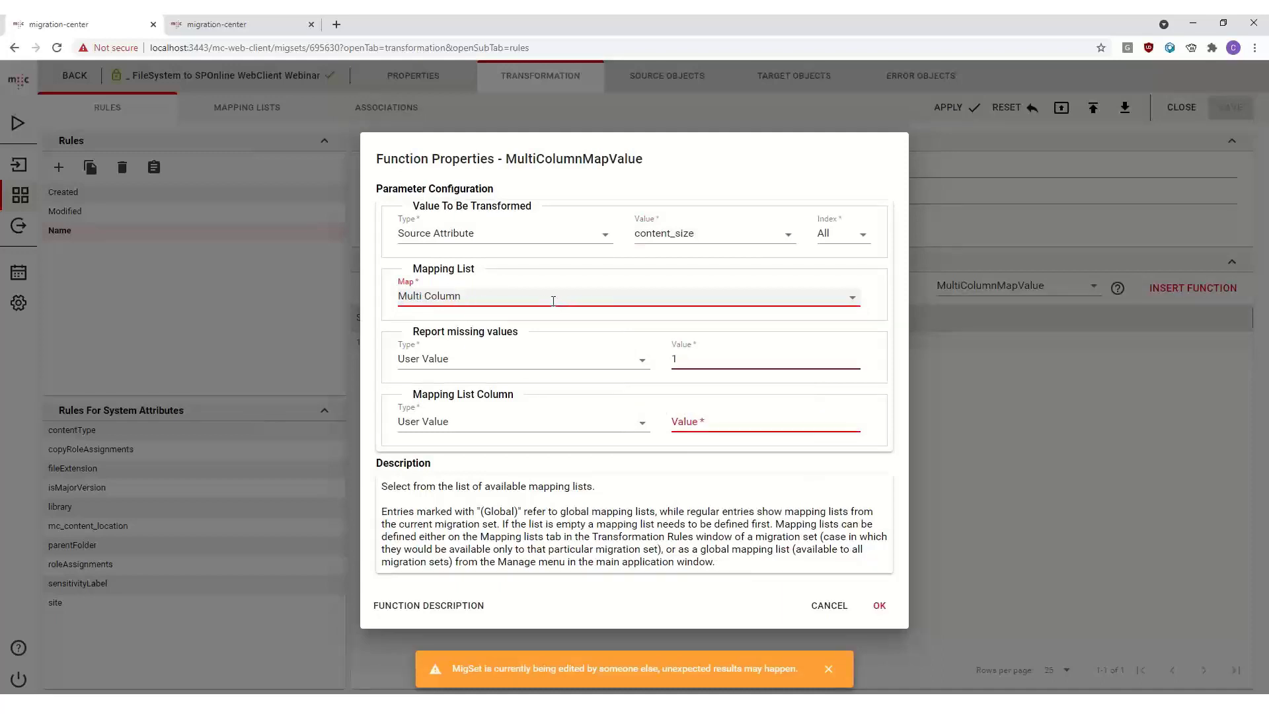
pyautogui.click(705, 363)
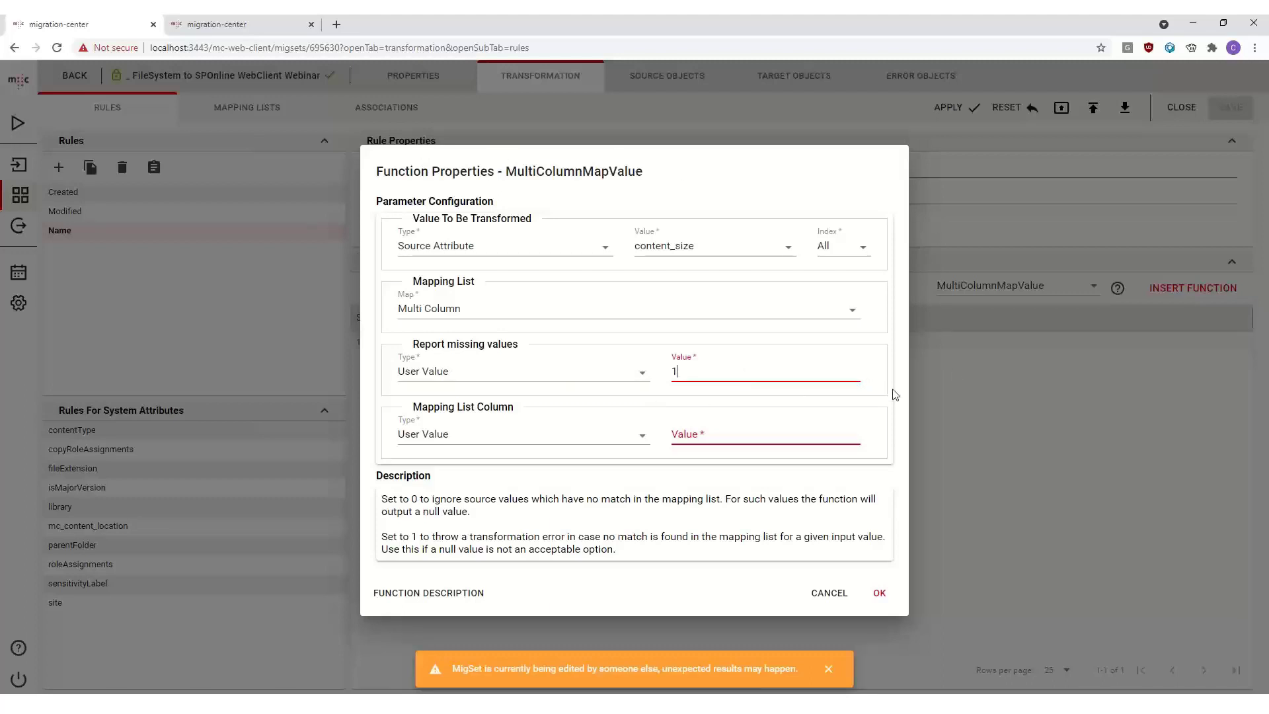
pyautogui.click(635, 437)
pyautogui.click(512, 443)
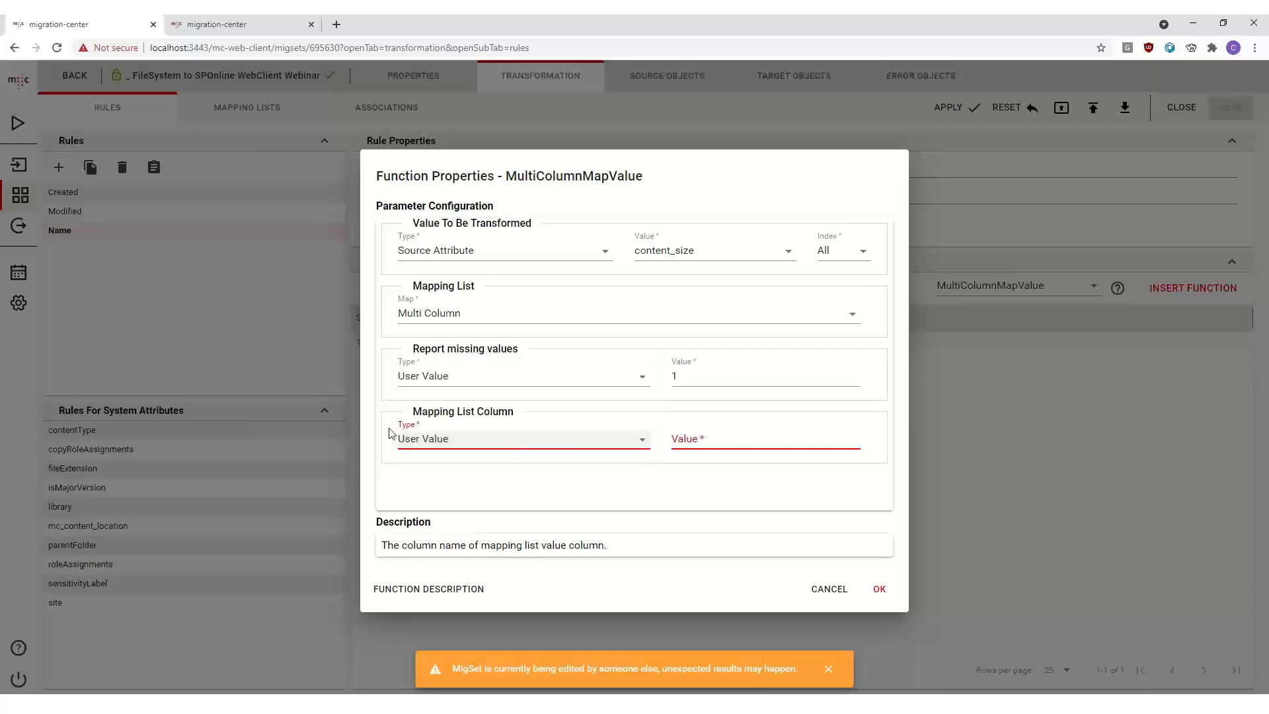
pyautogui.click(627, 448)
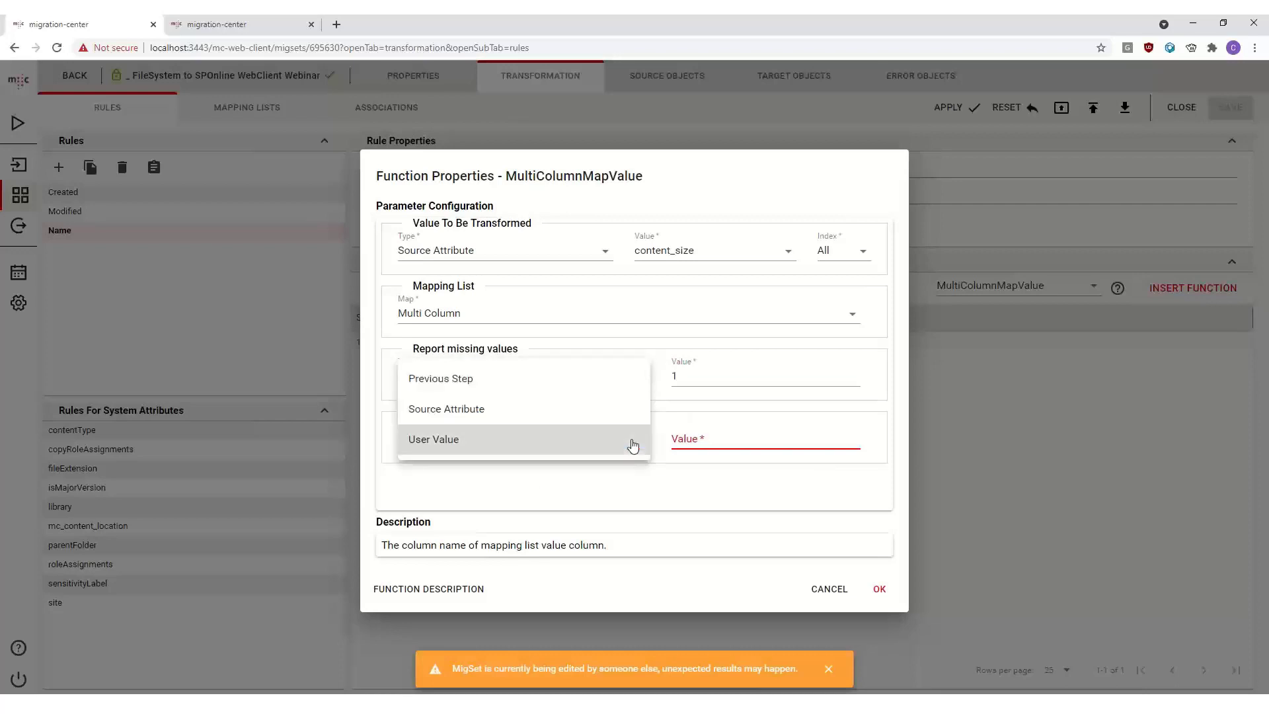
pyautogui.click(632, 443)
# - Cancel the MultiColumnMapValue function dialog without a column value and switch to the importers list
pyautogui.click(753, 438)
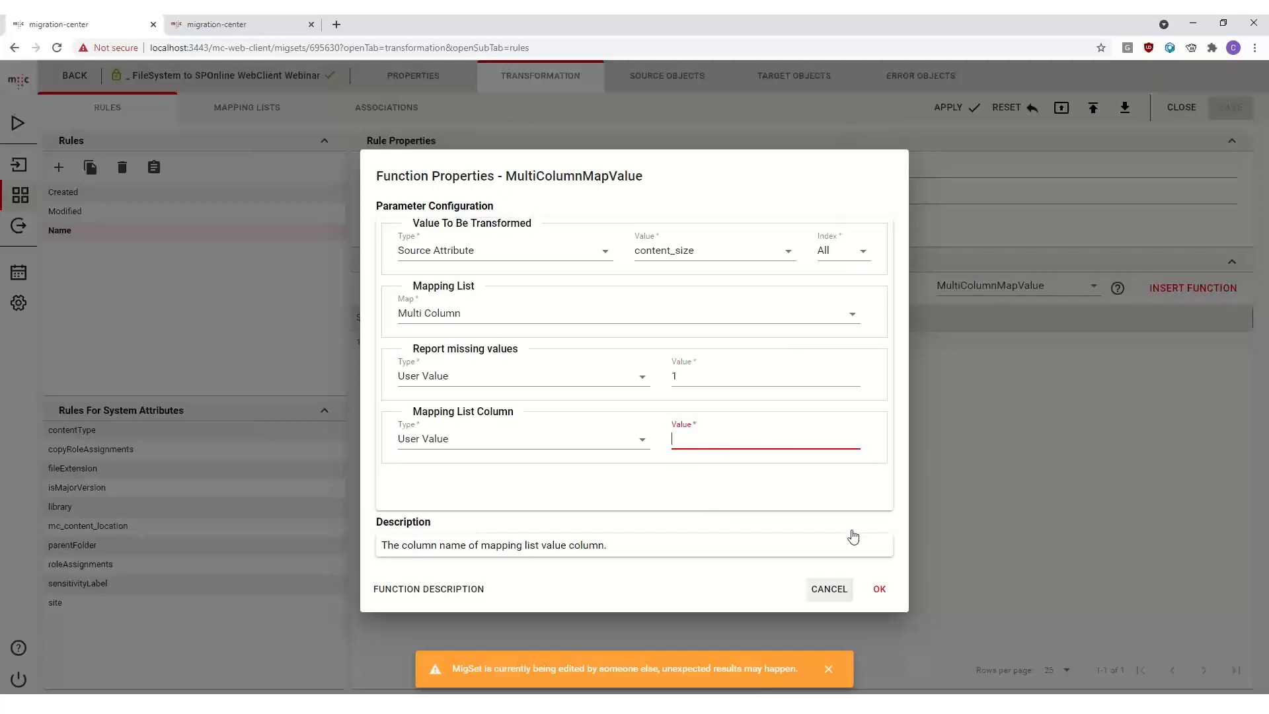
pyautogui.click(674, 487)
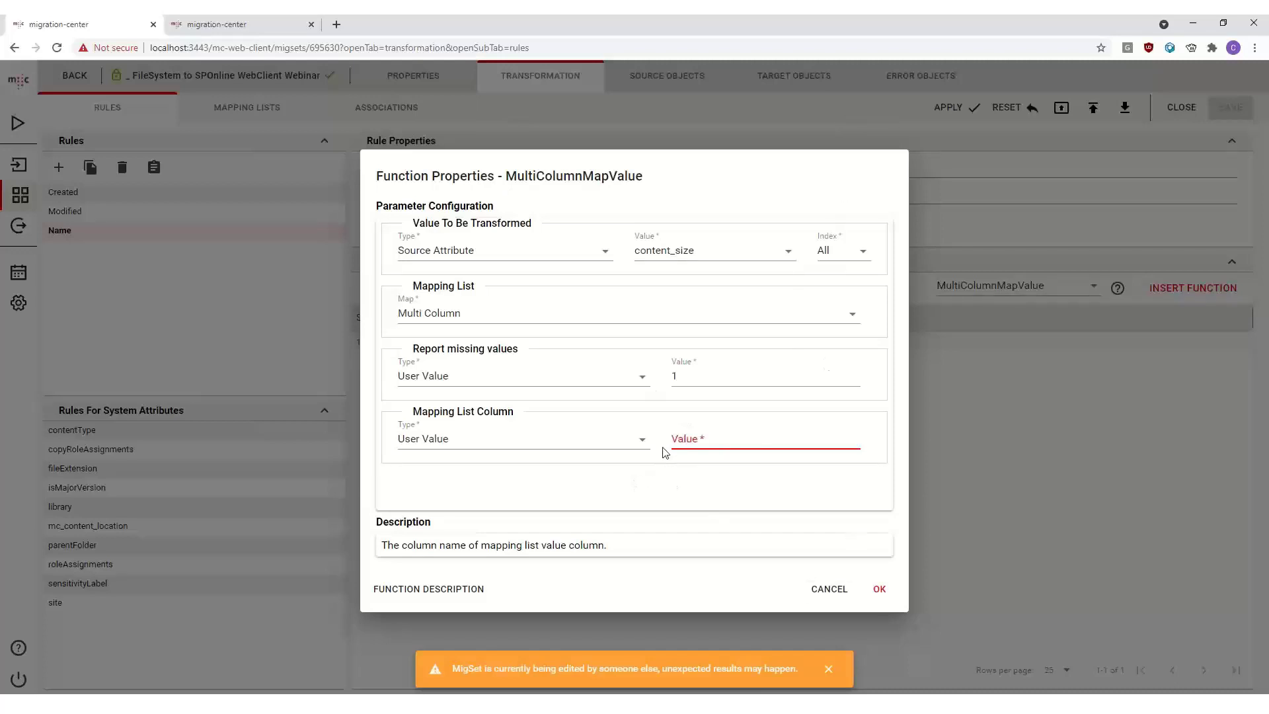
pyautogui.click(718, 436)
pyautogui.click(829, 672)
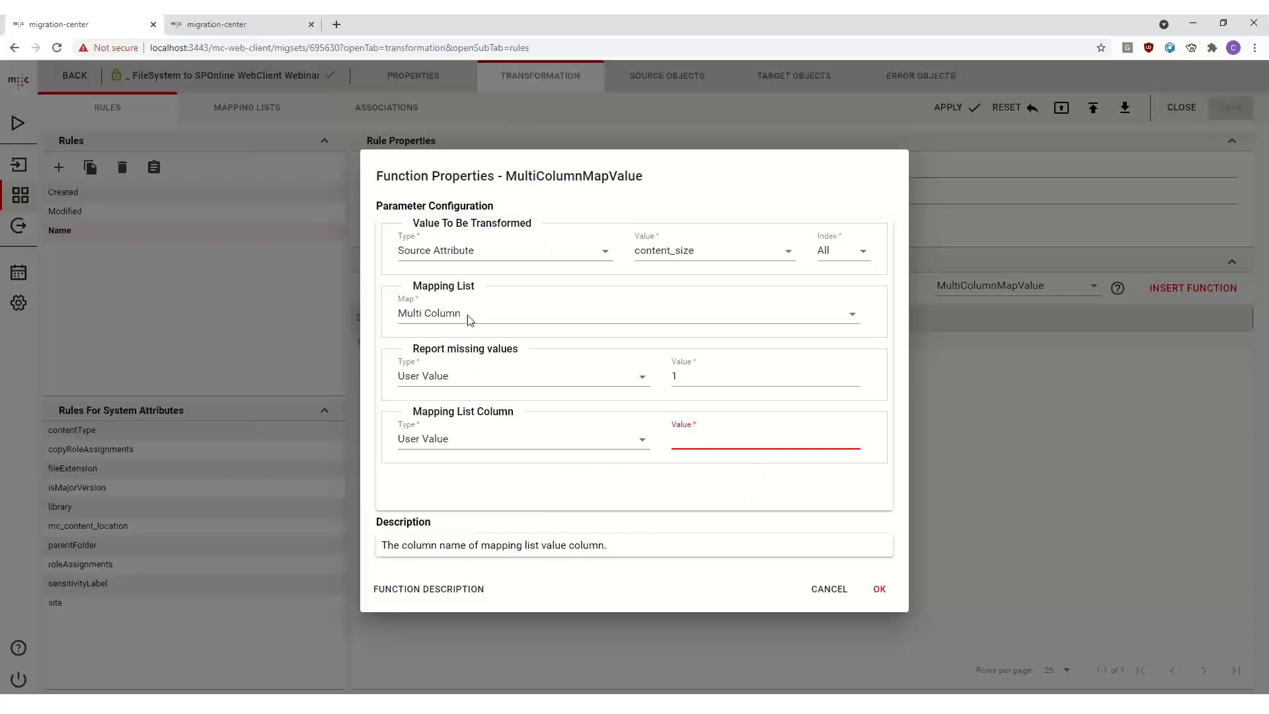
pyautogui.click(720, 437)
pyautogui.click(836, 592)
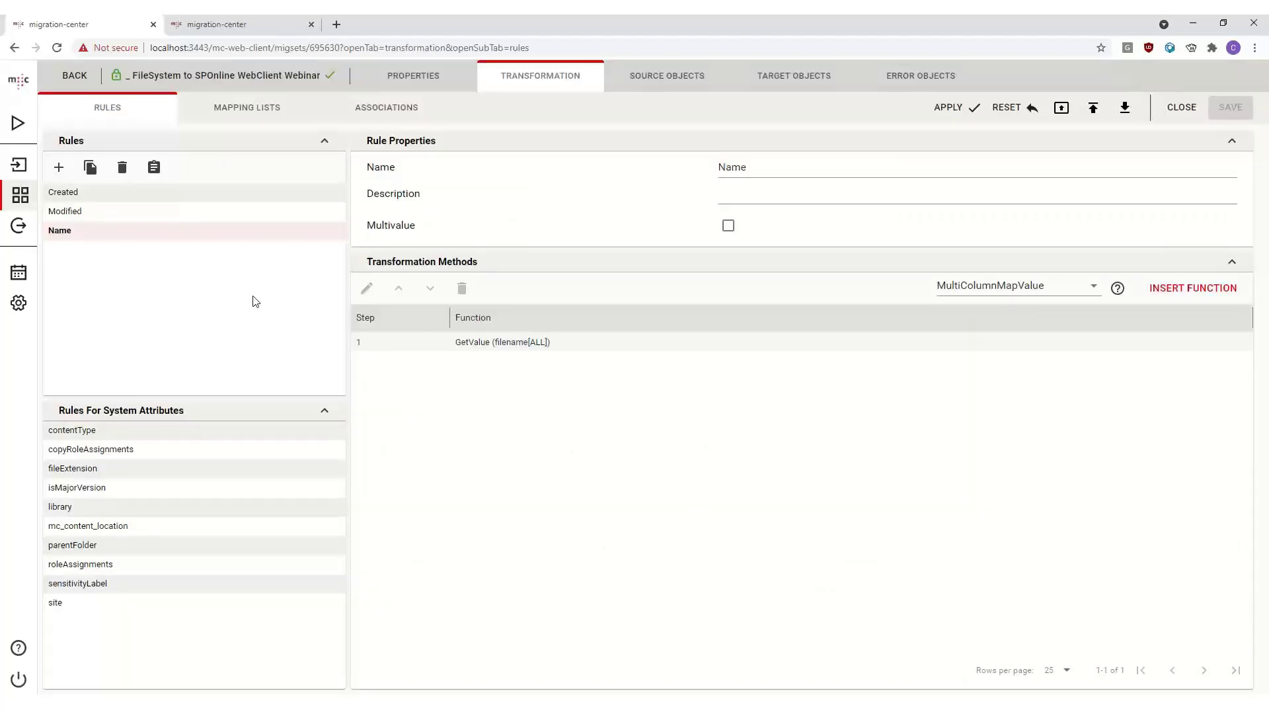
pyautogui.click(20, 225)
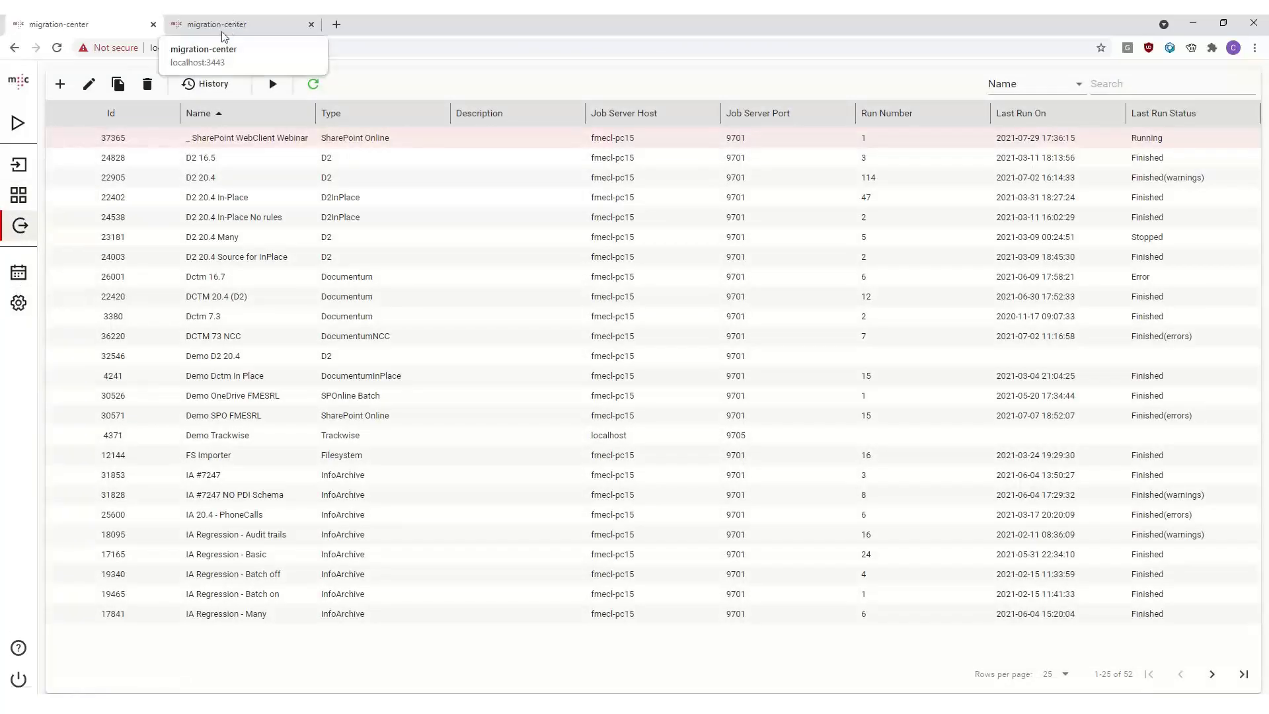
# - In the other tab's Reports dashboard, load the object distribution charts for the Documentum(document) source type
pyautogui.click(238, 20)
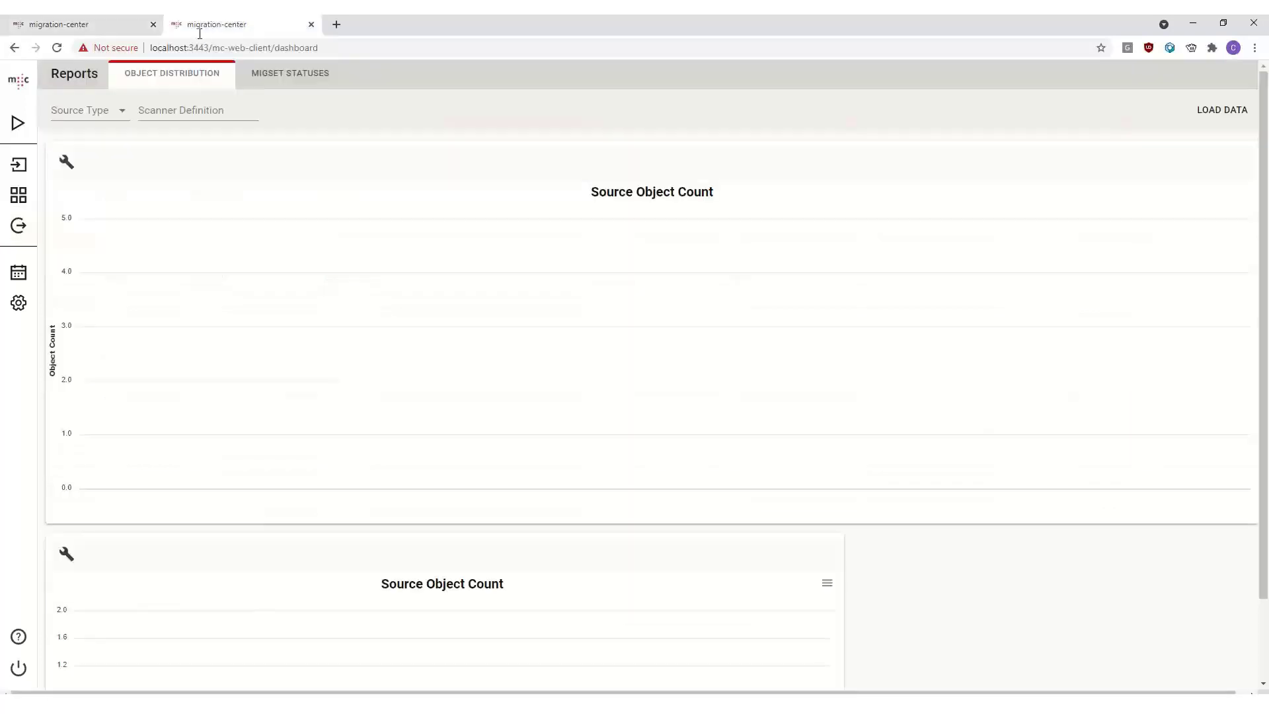
pyautogui.scroll(-2, 659, 385)
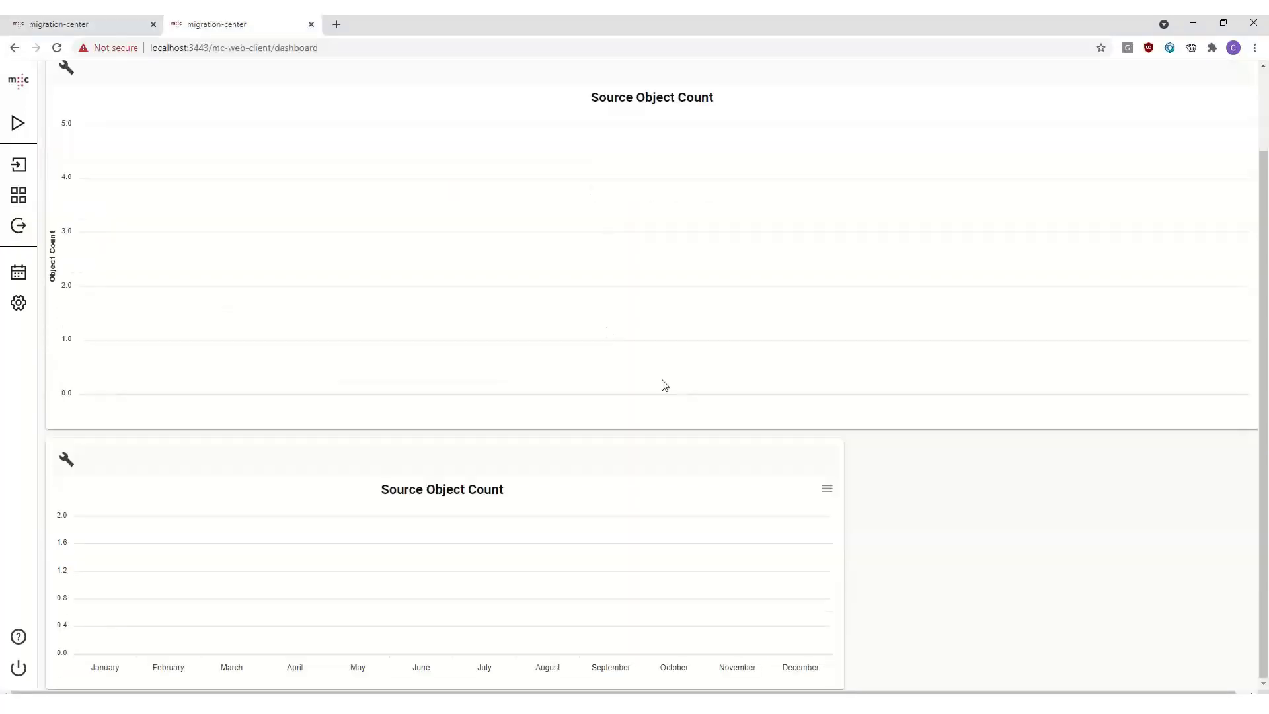
pyautogui.scroll(2, 660, 385)
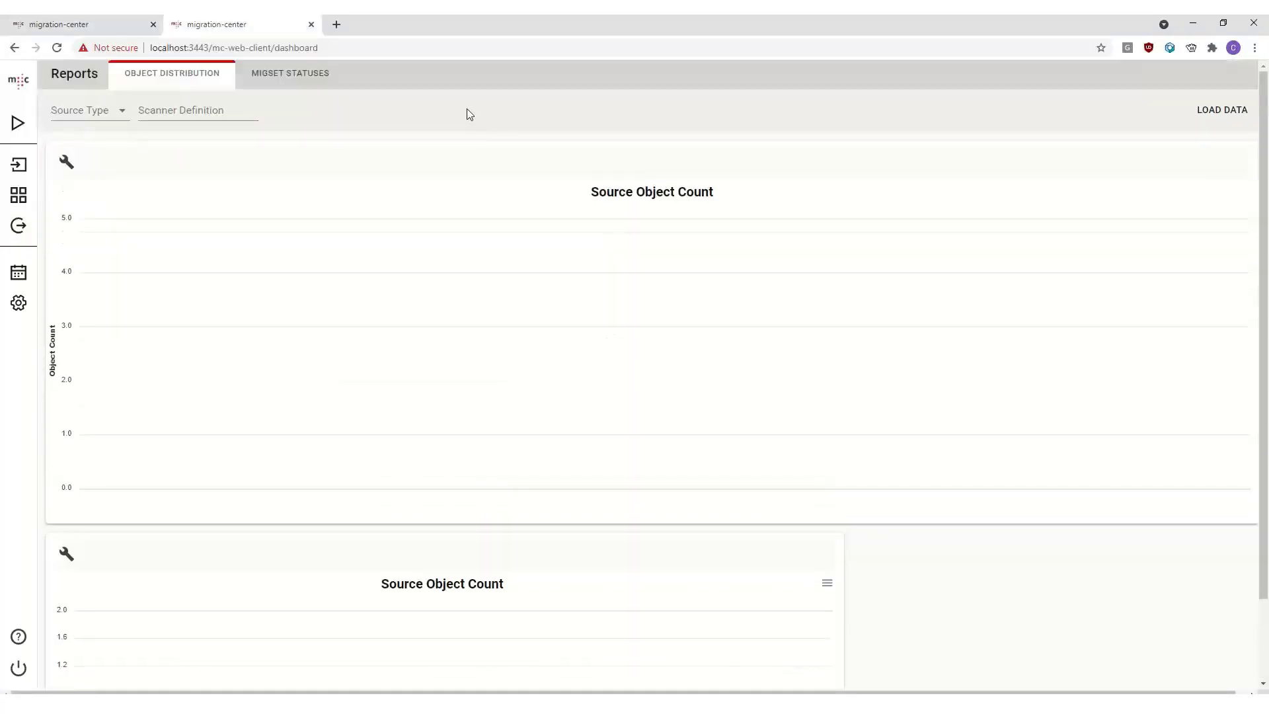
pyautogui.click(119, 112)
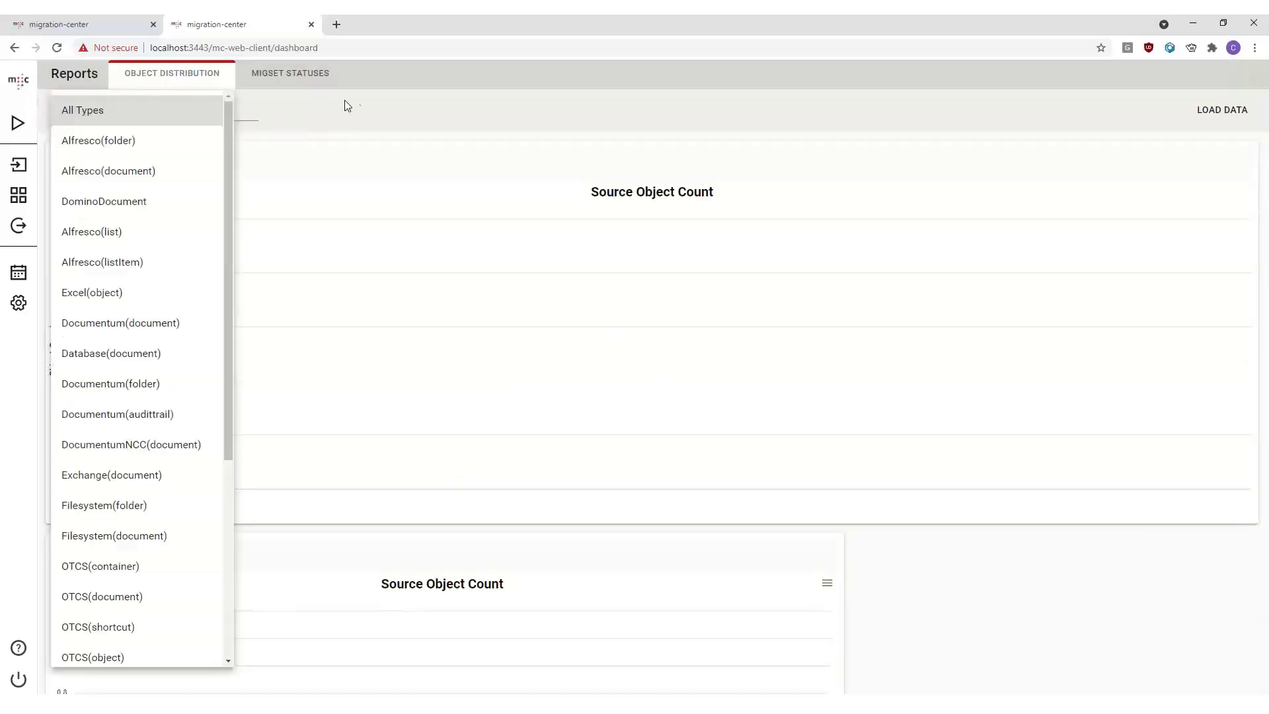
pyautogui.click(345, 105)
pyautogui.click(126, 110)
pyautogui.scroll(-2, 218, 227)
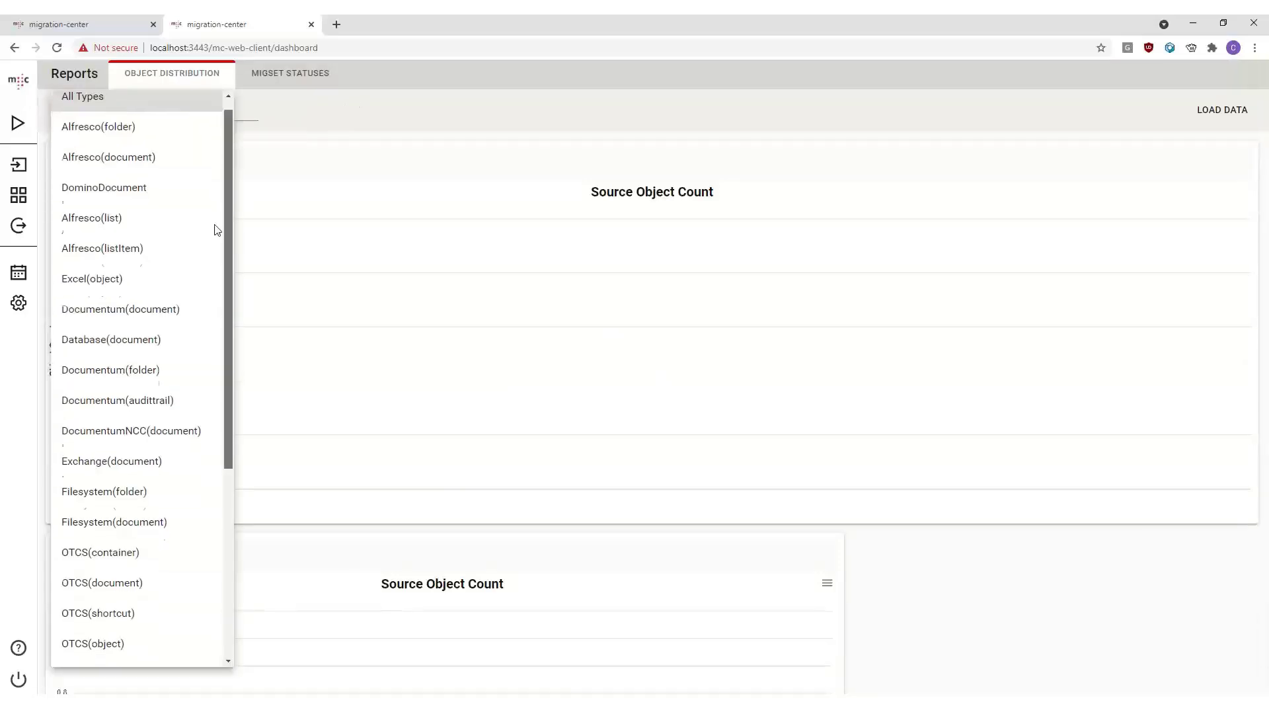
pyautogui.scroll(2, 198, 172)
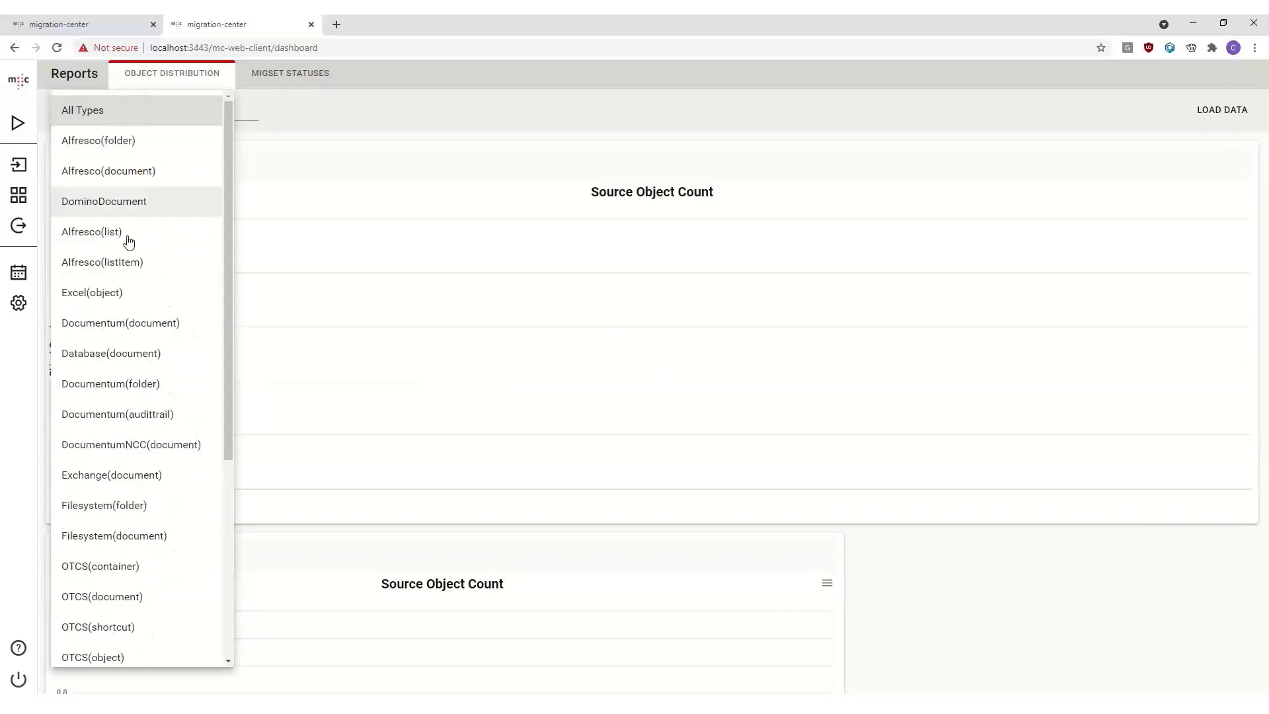
pyautogui.click(153, 330)
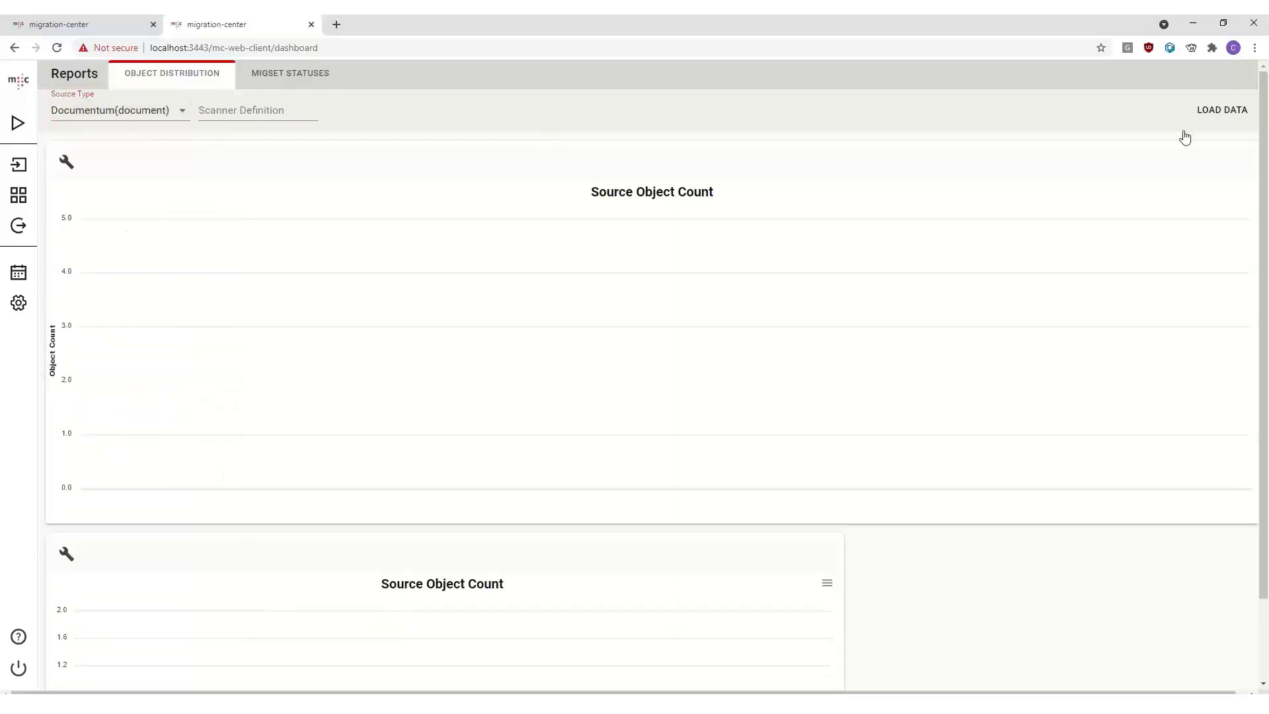
pyautogui.click(1234, 119)
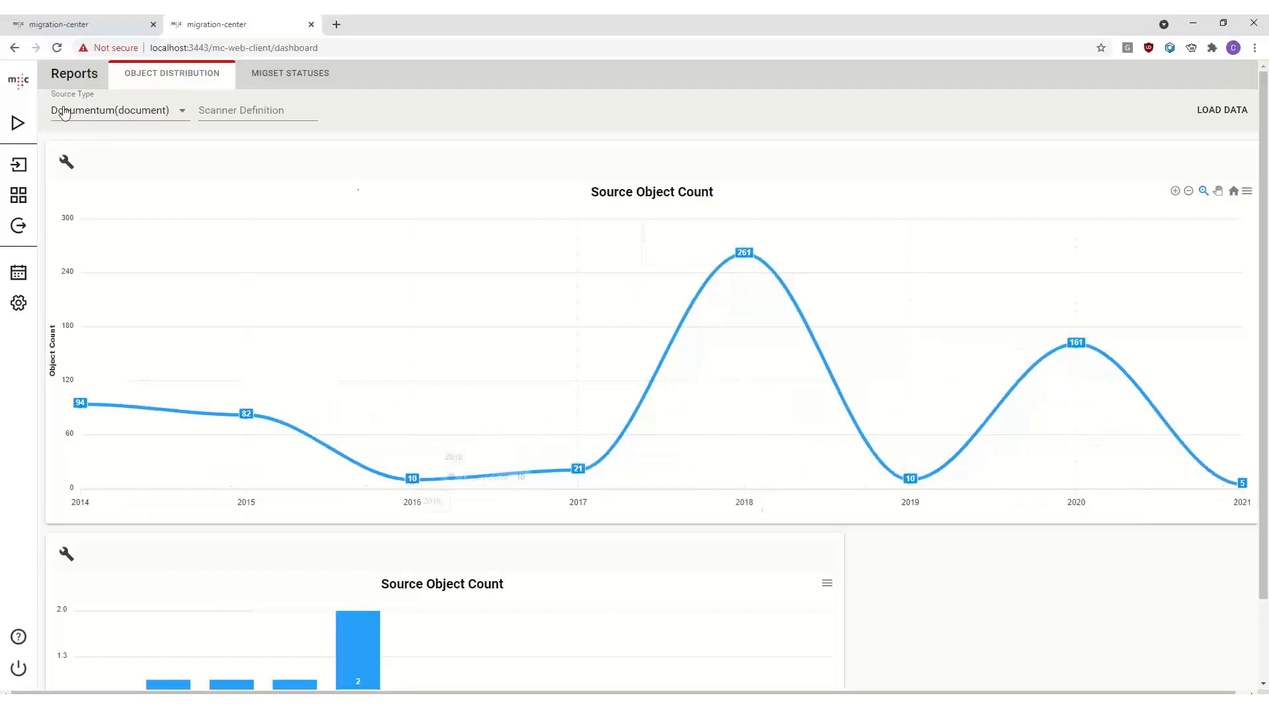
# - Switch to the migset statuses report, load its data and inspect the object count of each status
pyautogui.scroll(-2, 398, 278)
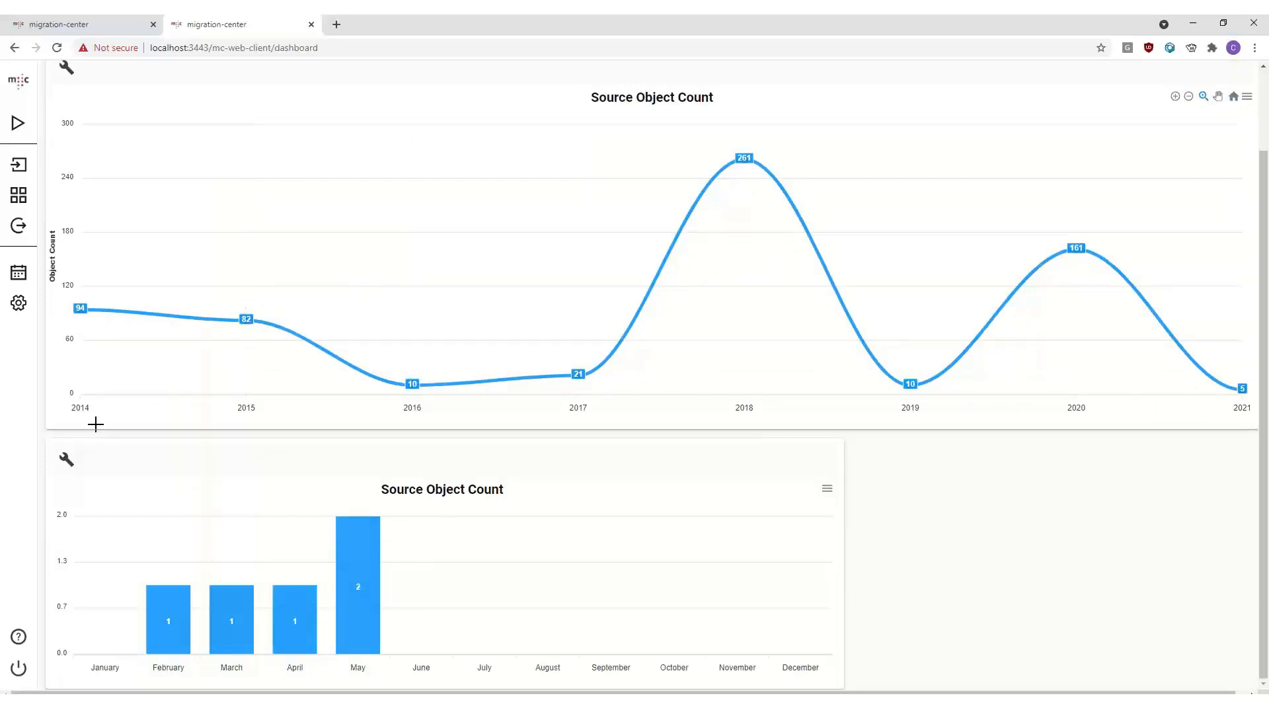
pyautogui.scroll(2, 109, 206)
pyautogui.scroll(-2, 303, 334)
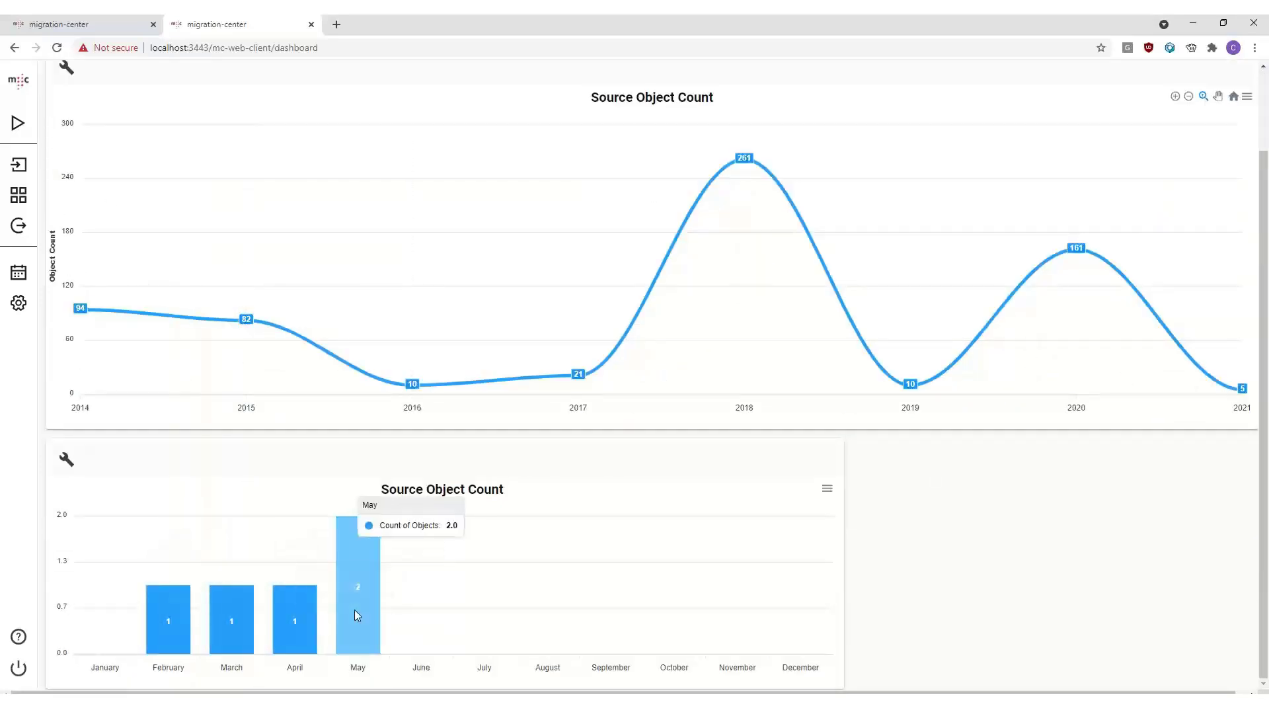
pyautogui.scroll(2, 335, 323)
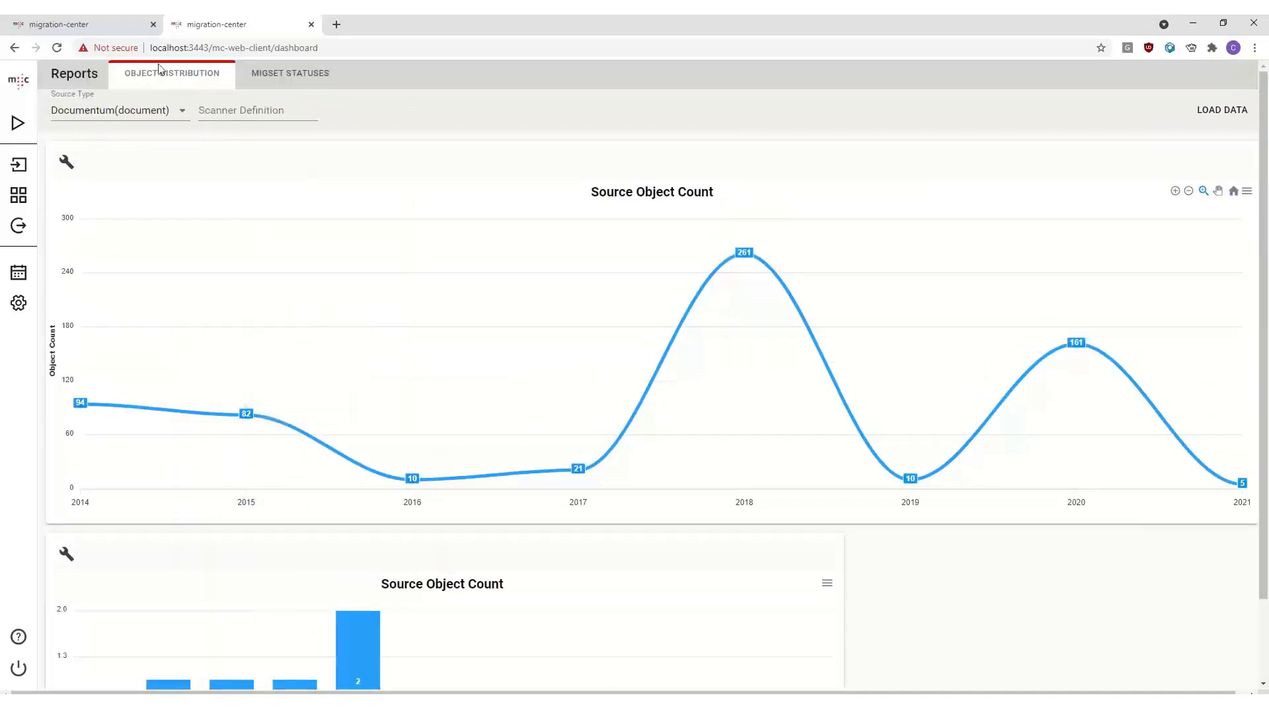
pyautogui.click(283, 82)
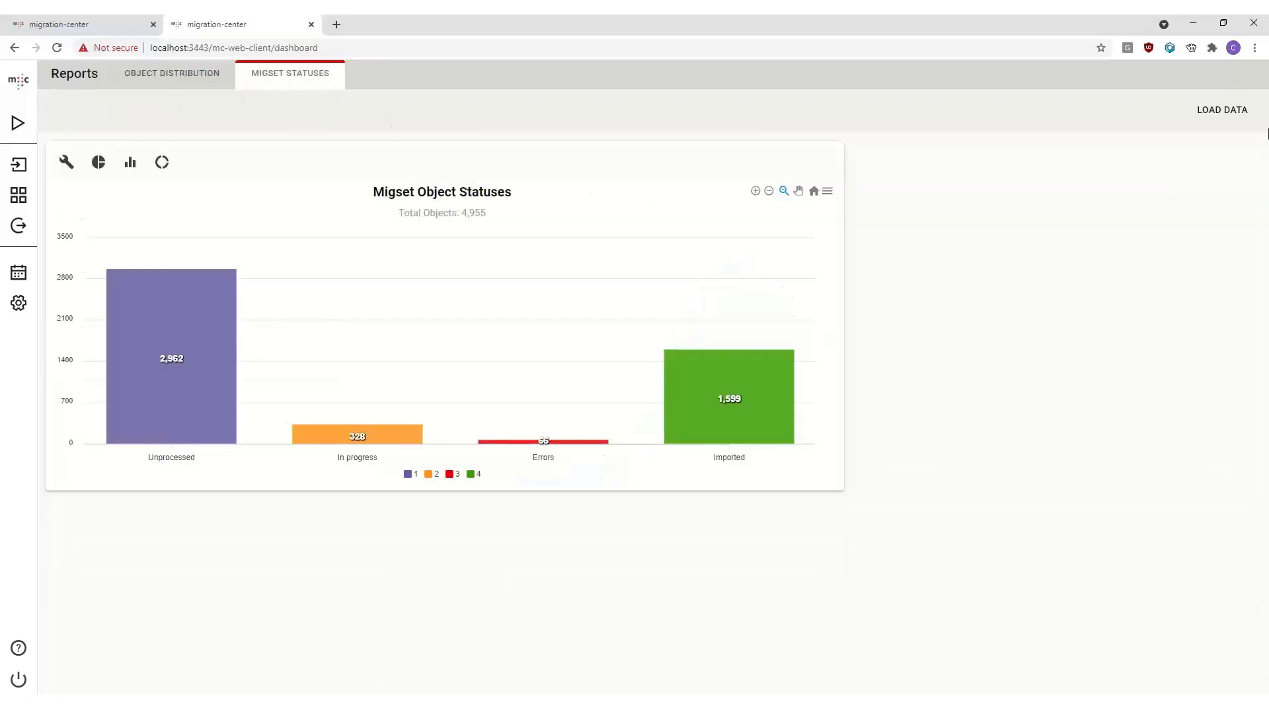
pyautogui.click(1243, 114)
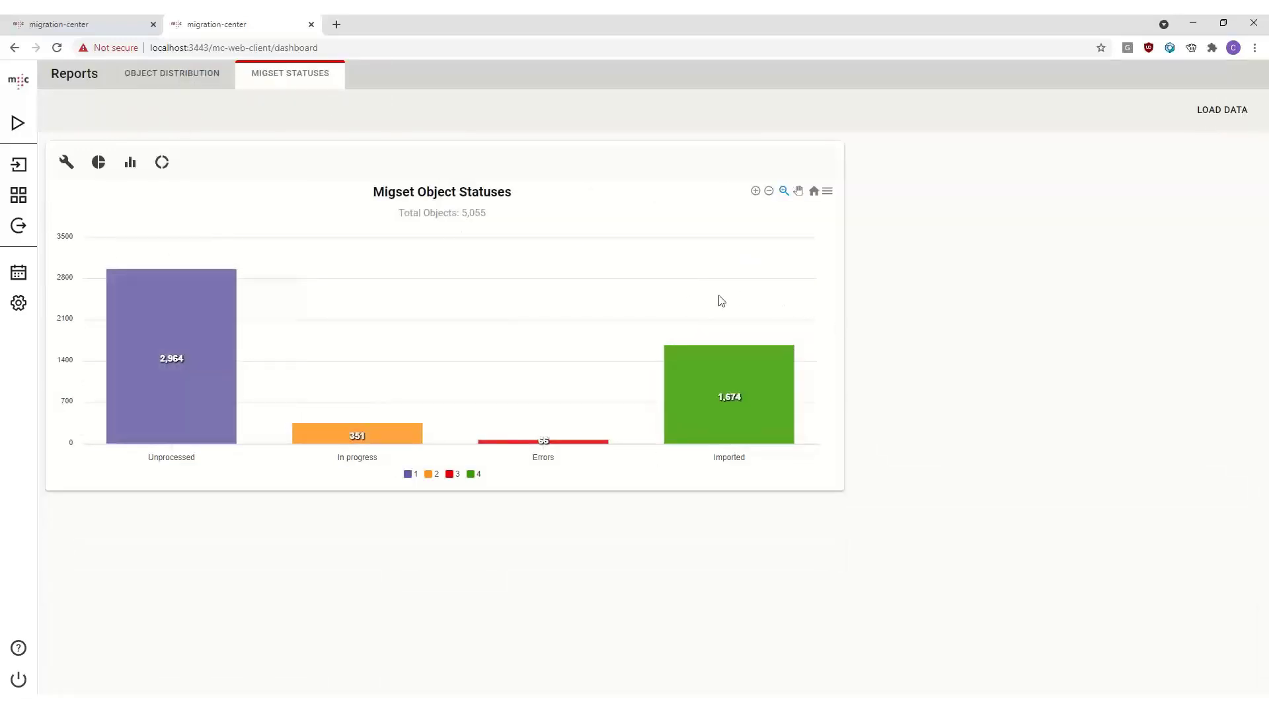
pyautogui.moveTo(189, 284)
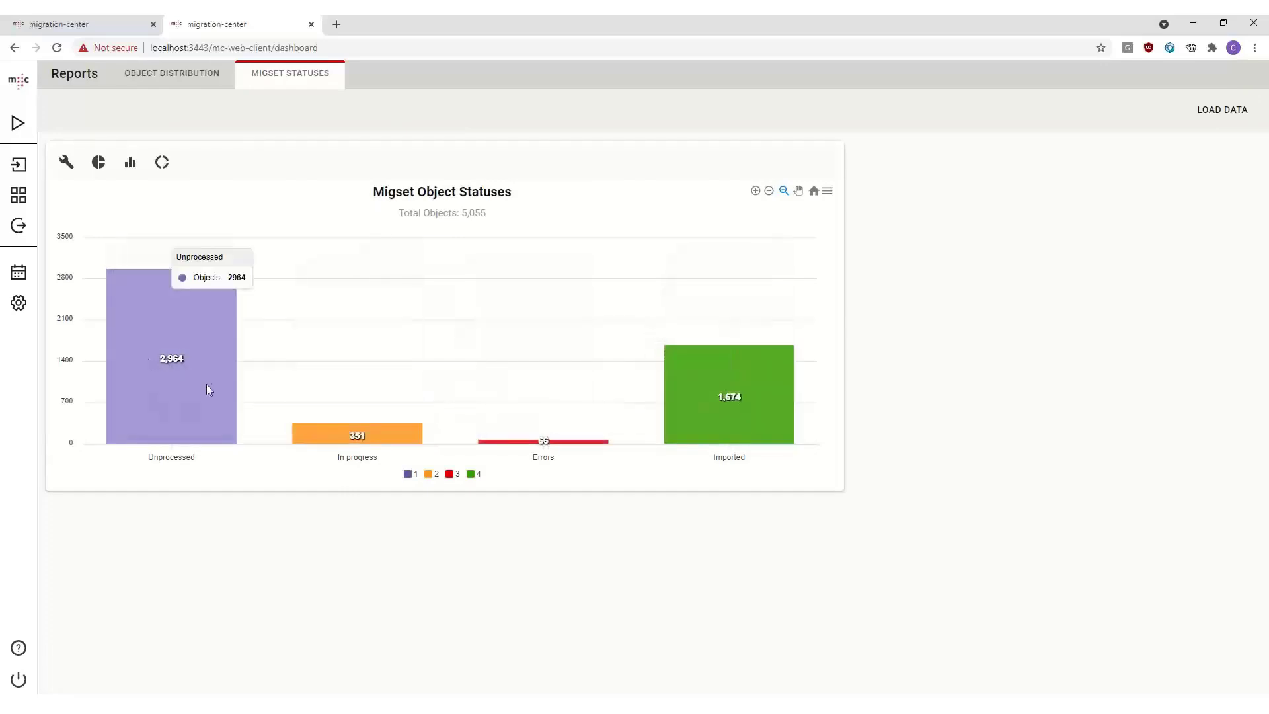
pyautogui.moveTo(331, 440)
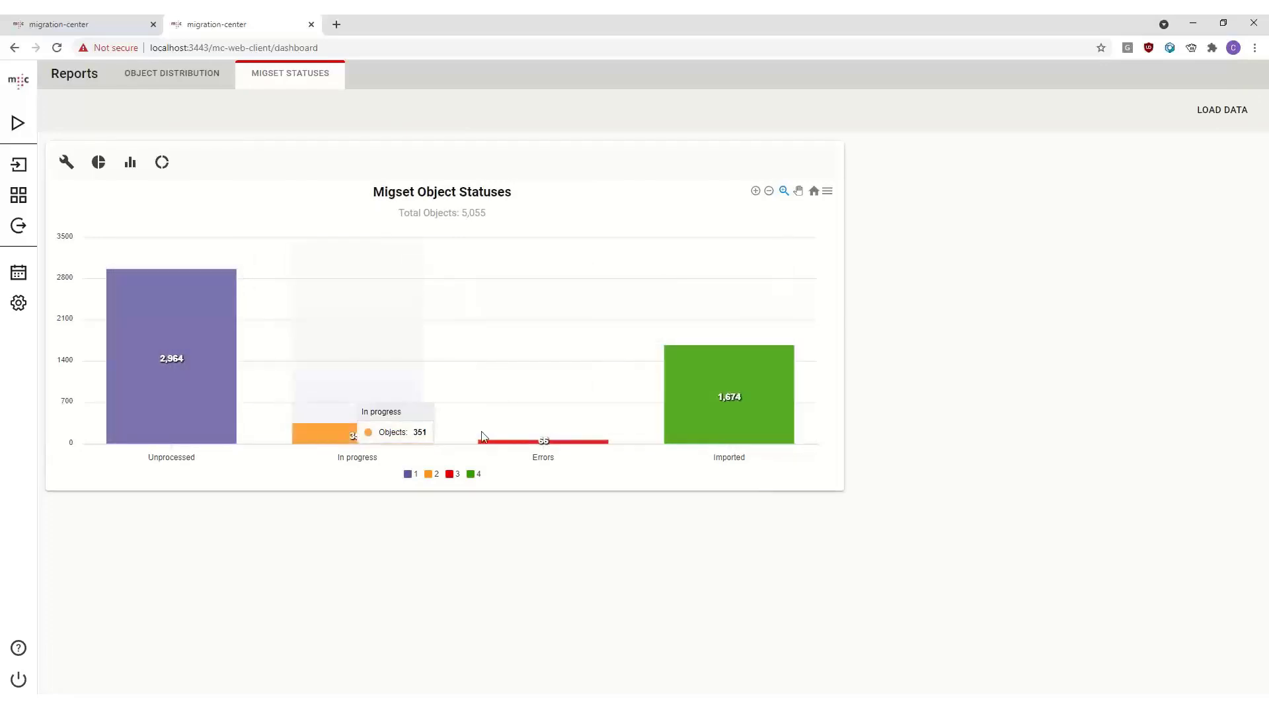
pyautogui.moveTo(543, 446)
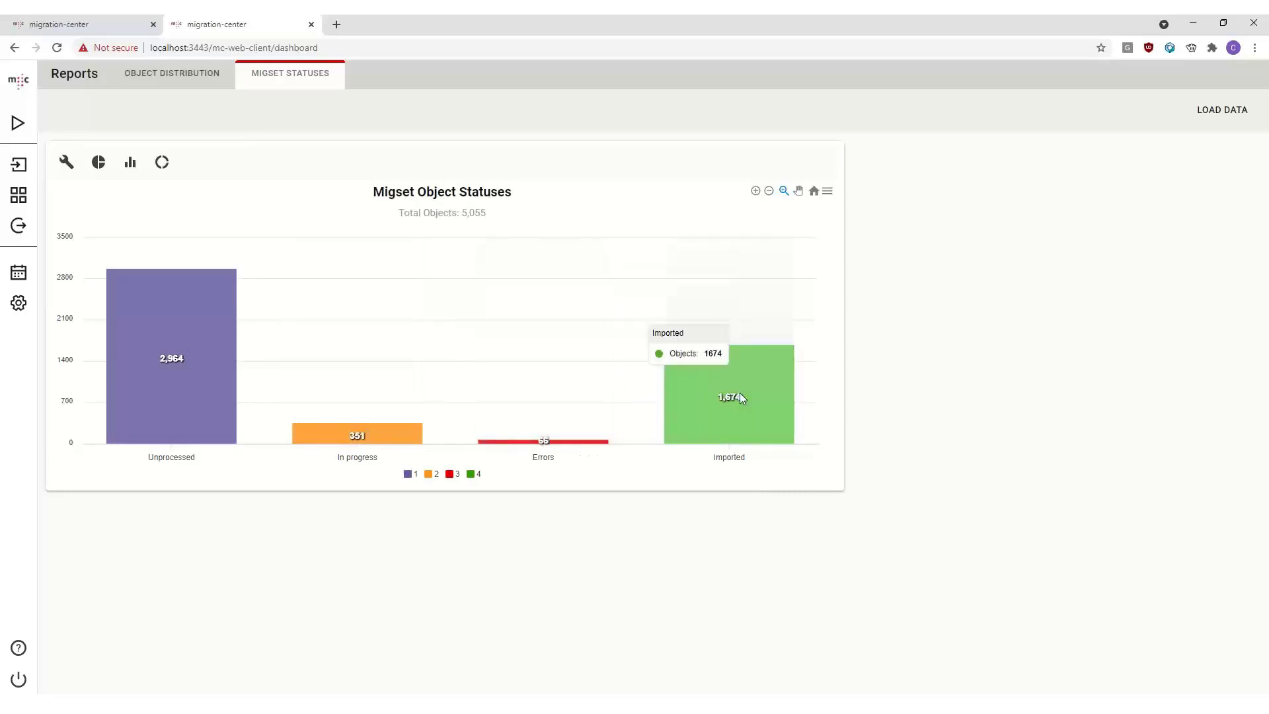
# - Turn on percent values for the migset statuses chart and cycle through pie, bar and donut views, finishing on pie
pyautogui.click(67, 161)
pyautogui.click(99, 162)
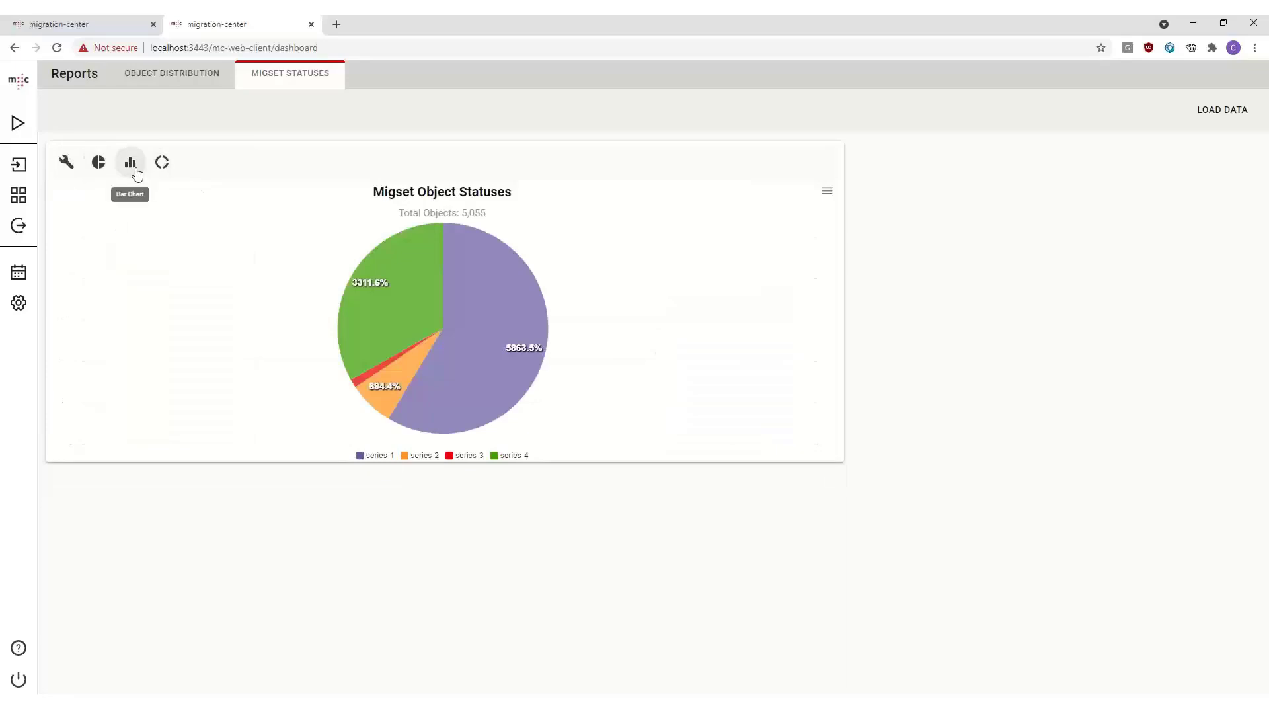
pyautogui.click(135, 171)
pyautogui.click(170, 166)
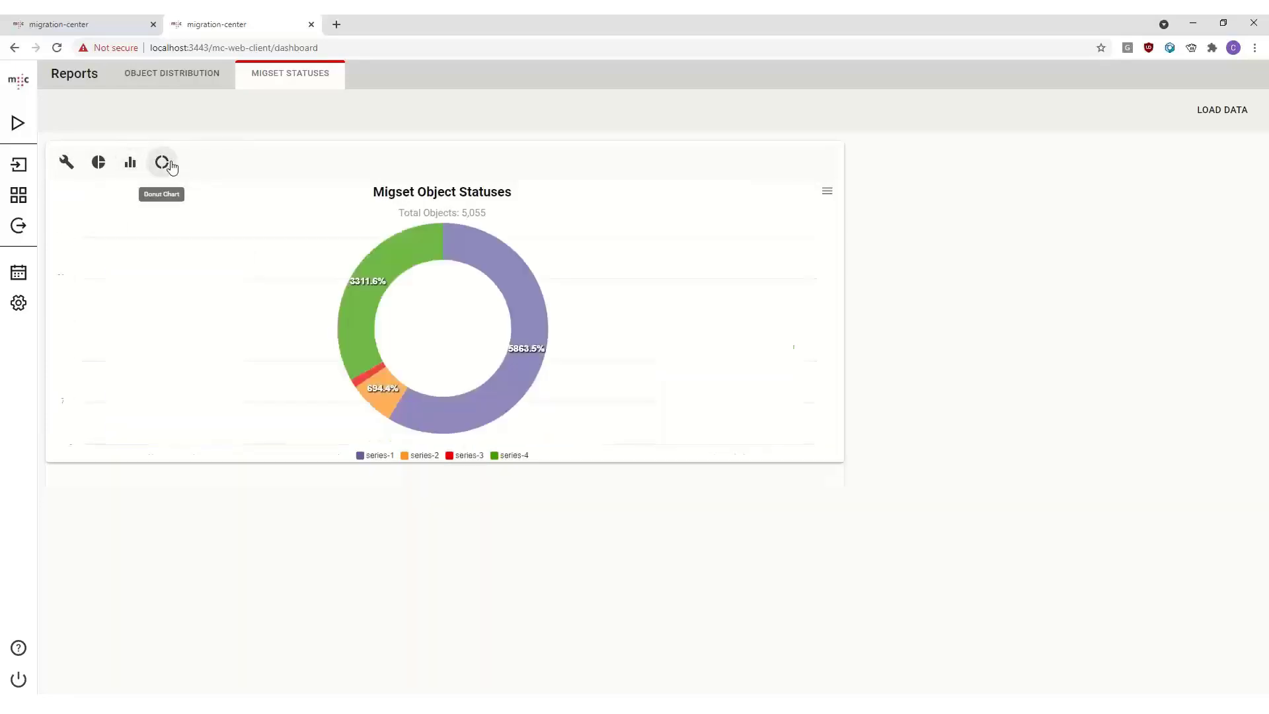
pyautogui.click(130, 162)
pyautogui.click(99, 162)
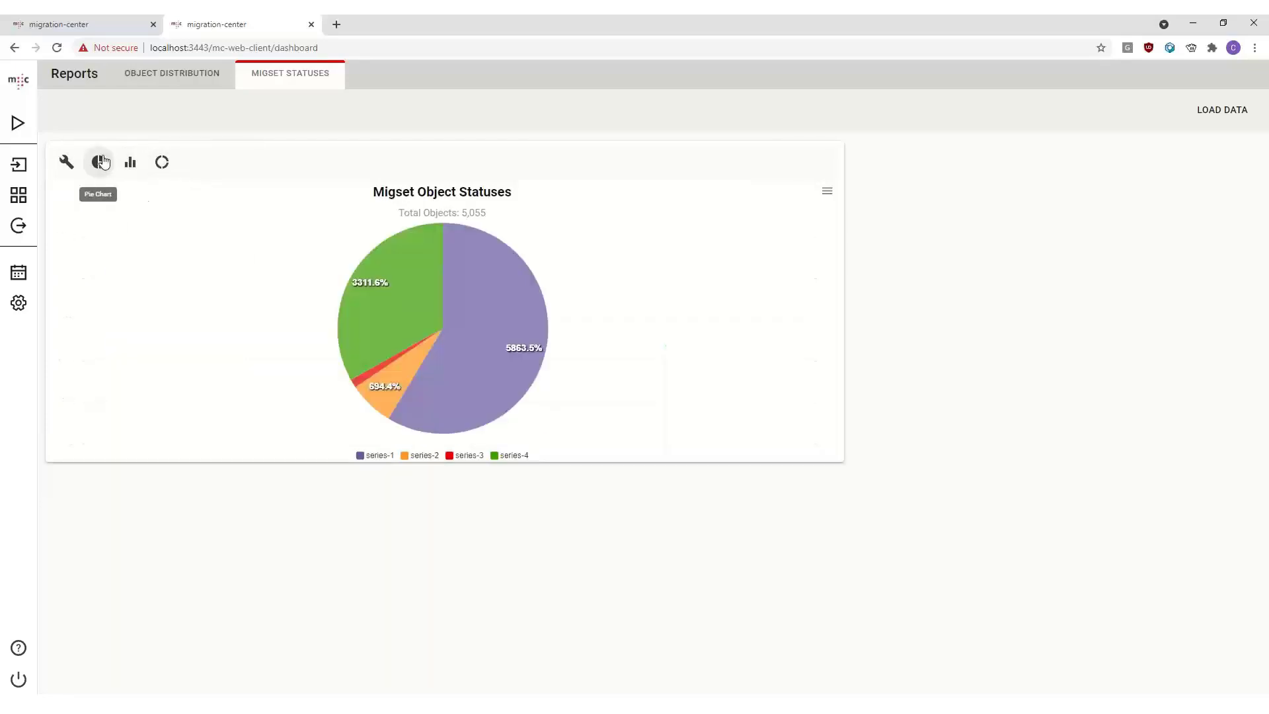
pyautogui.click(131, 164)
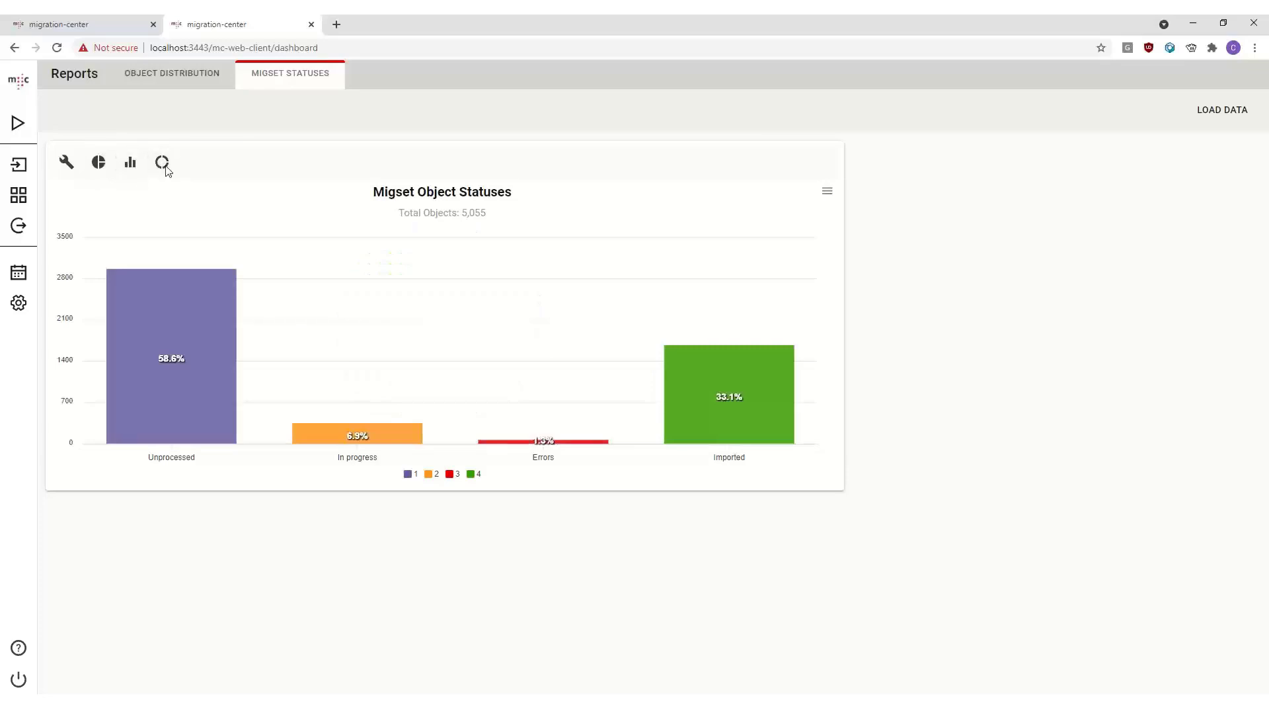
pyautogui.click(162, 162)
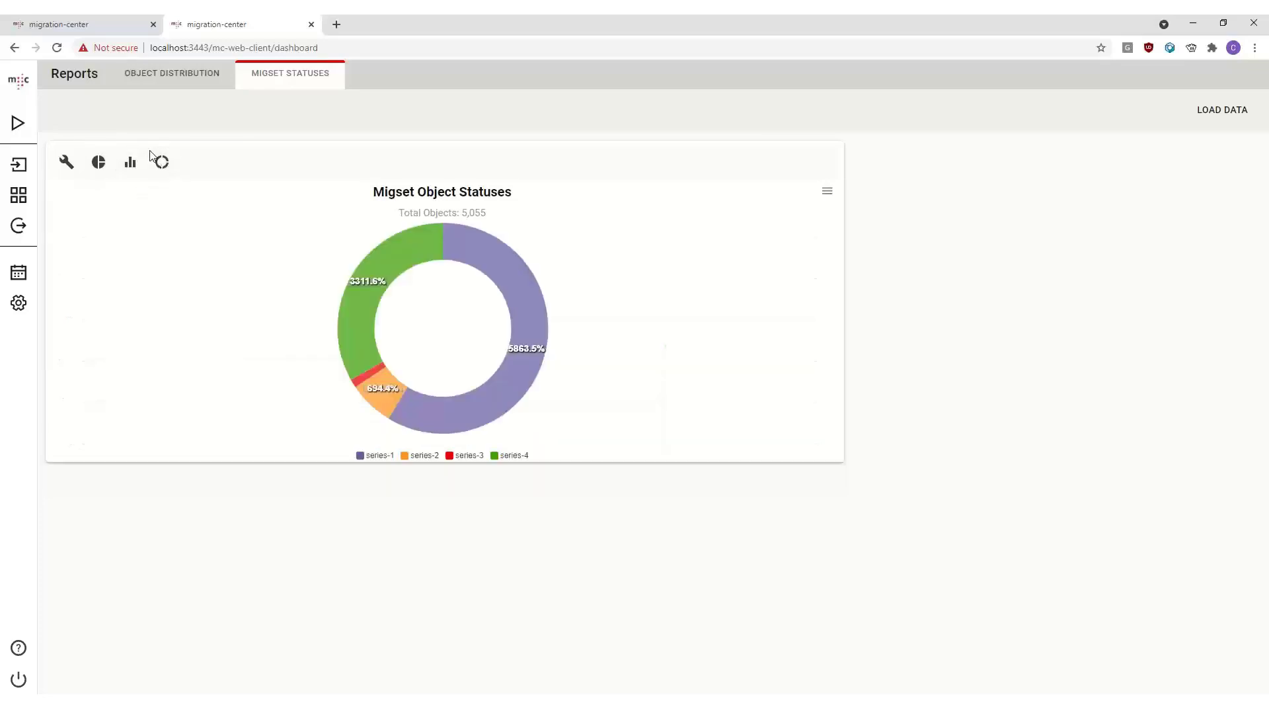
pyautogui.click(99, 162)
pyautogui.click(161, 162)
pyautogui.click(85, 163)
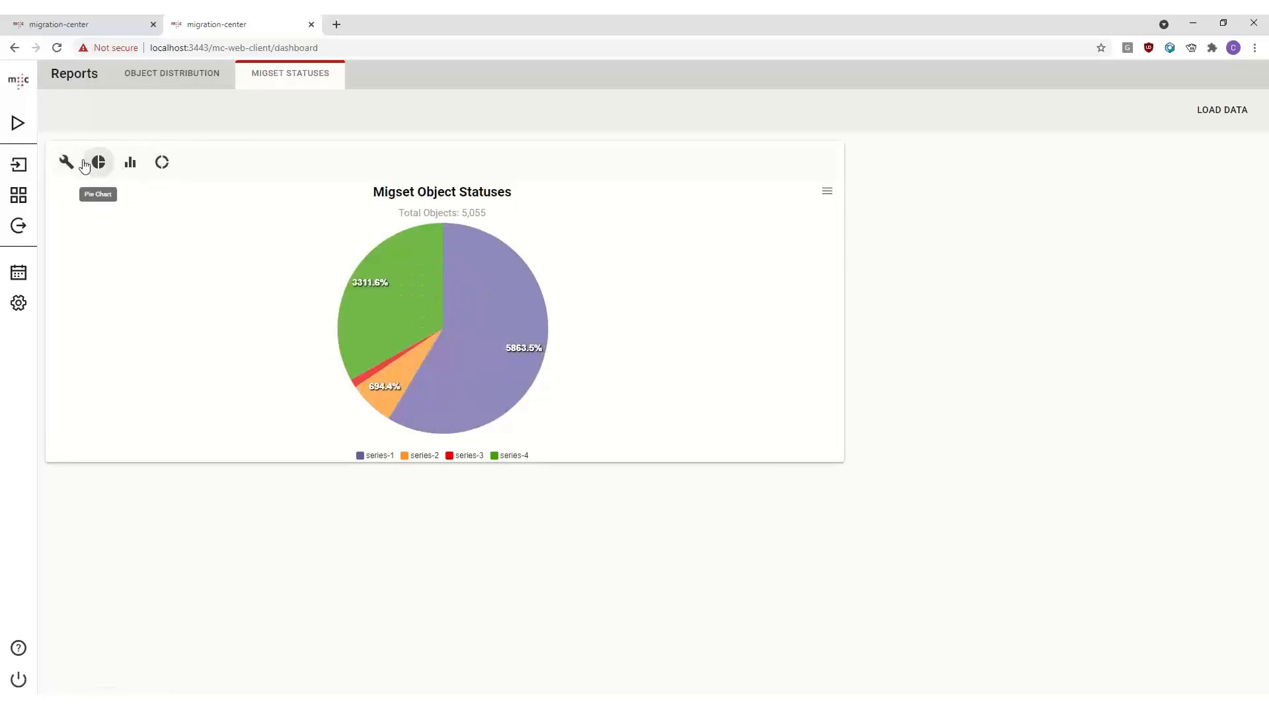
# - Browse the scanners list and the running jobs list, then return to the web client's start page
pyautogui.click(19, 164)
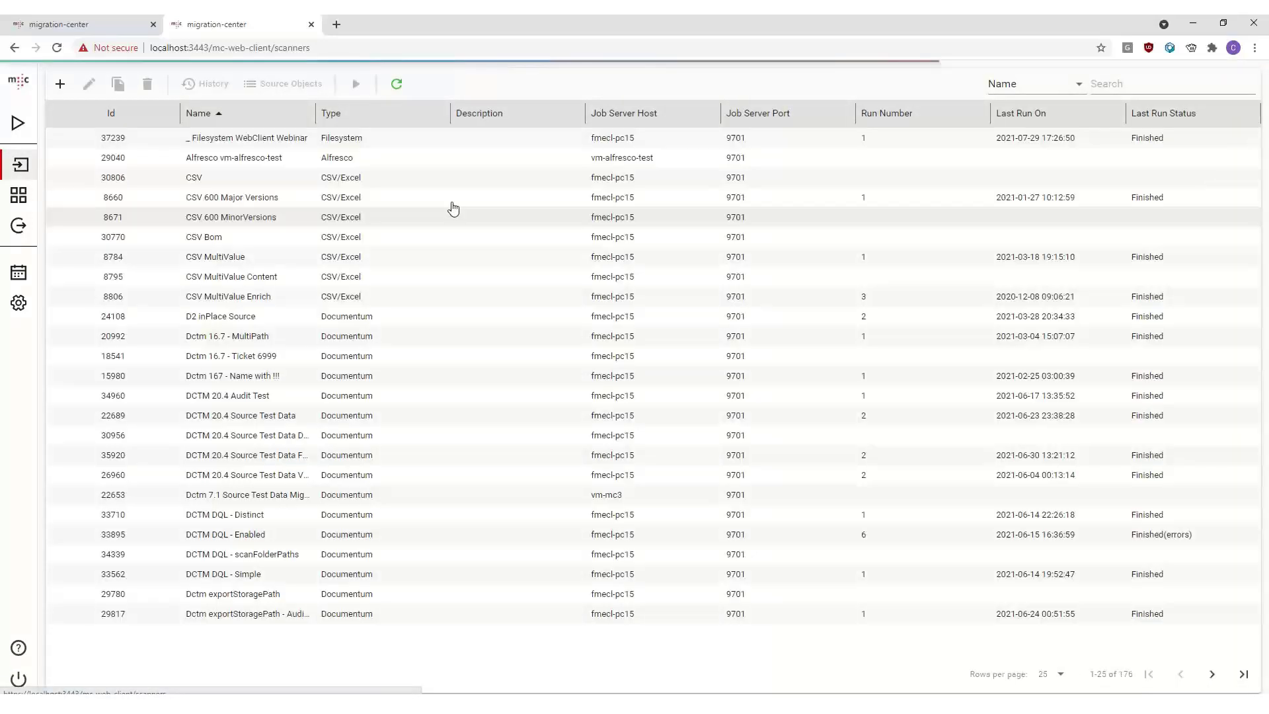
pyautogui.click(19, 125)
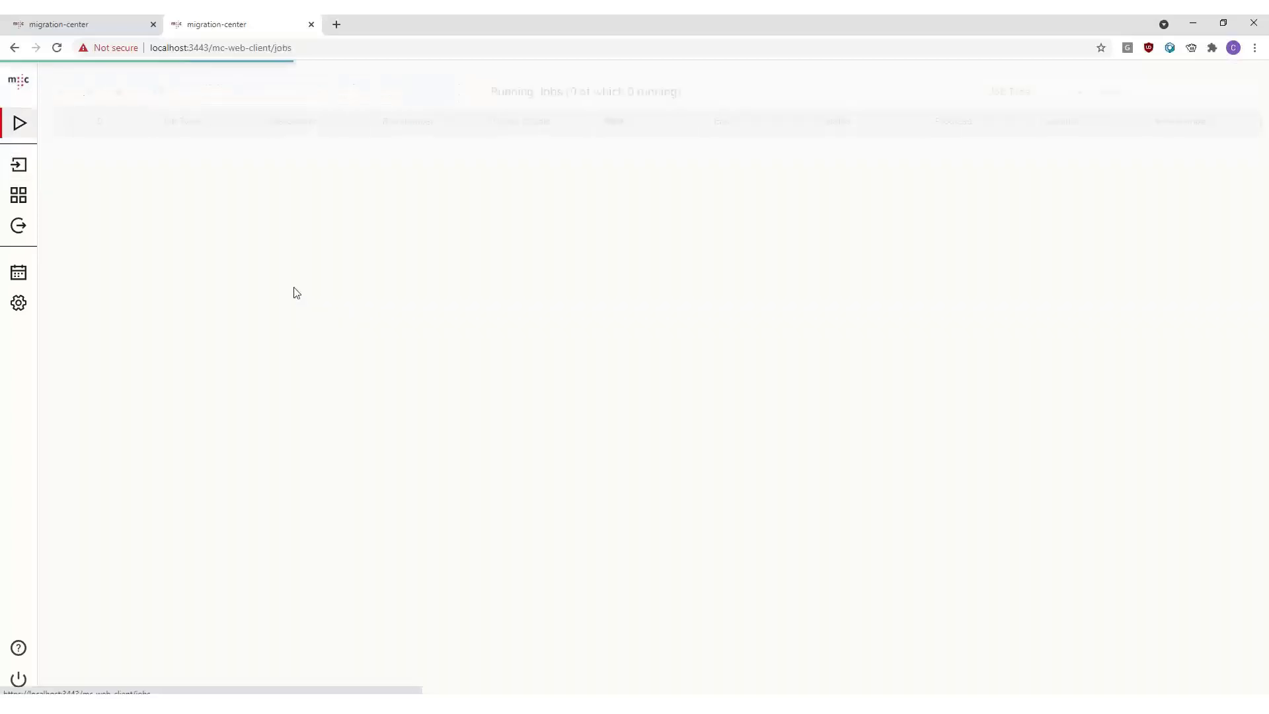
pyautogui.click(25, 85)
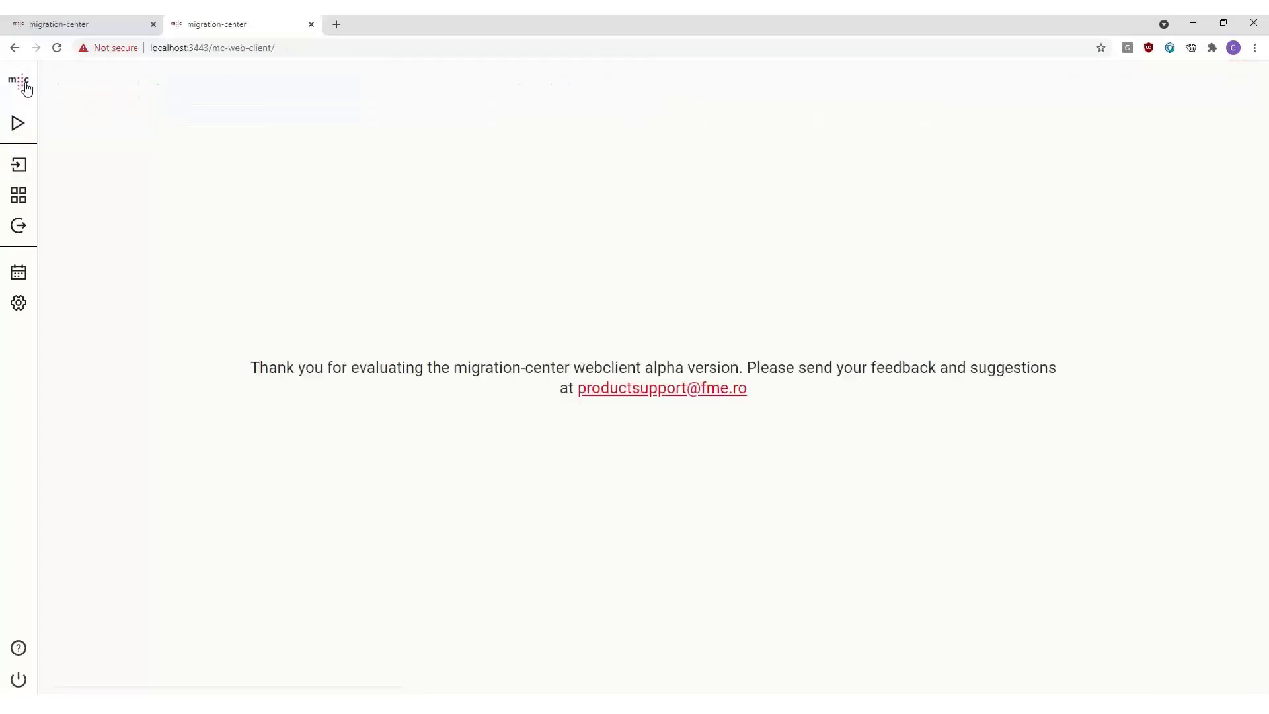